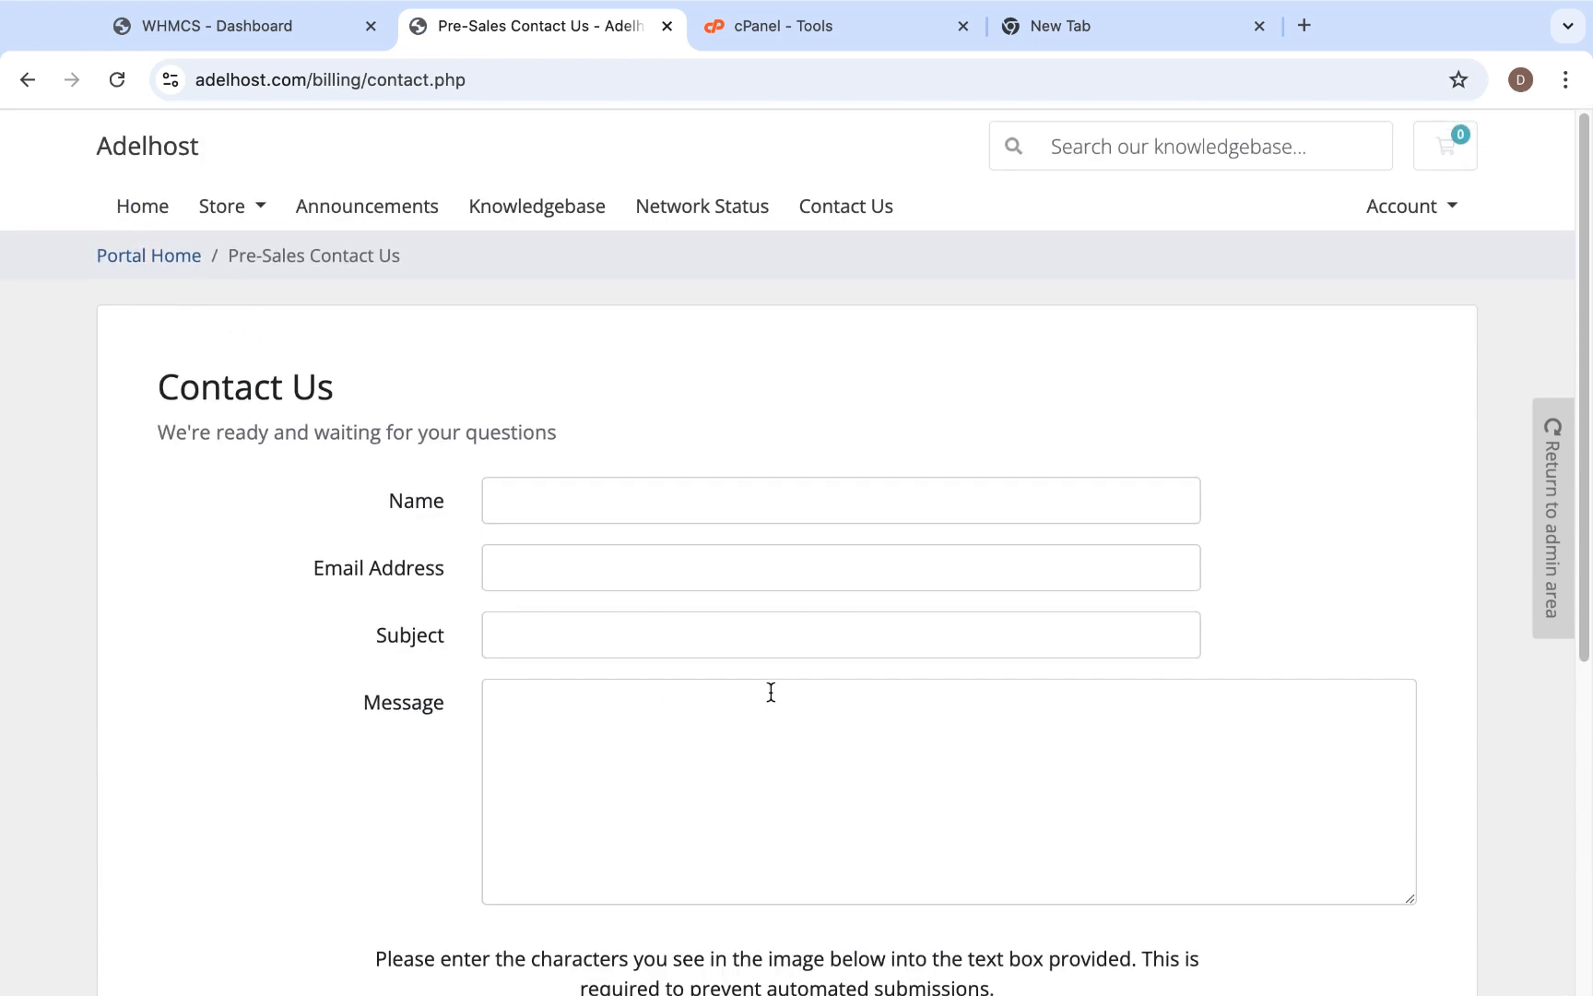
- Search Google for makigohost and open the MakigoHost website
left_click(1005, 27)
left_click(626, 475)
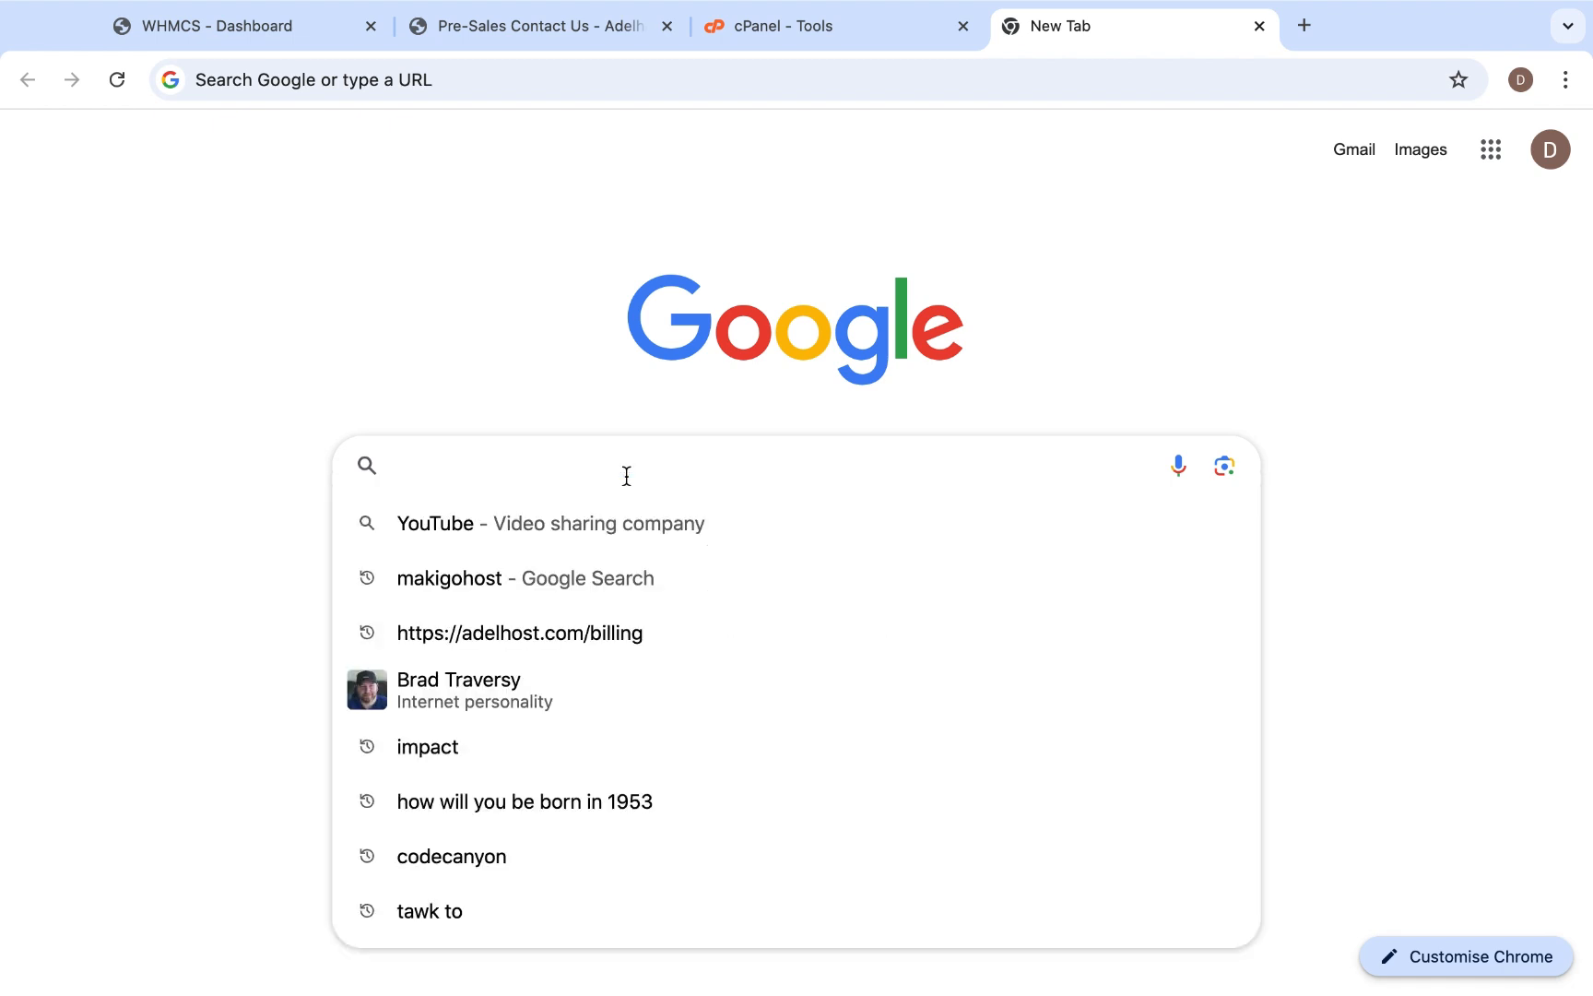
type("makg")
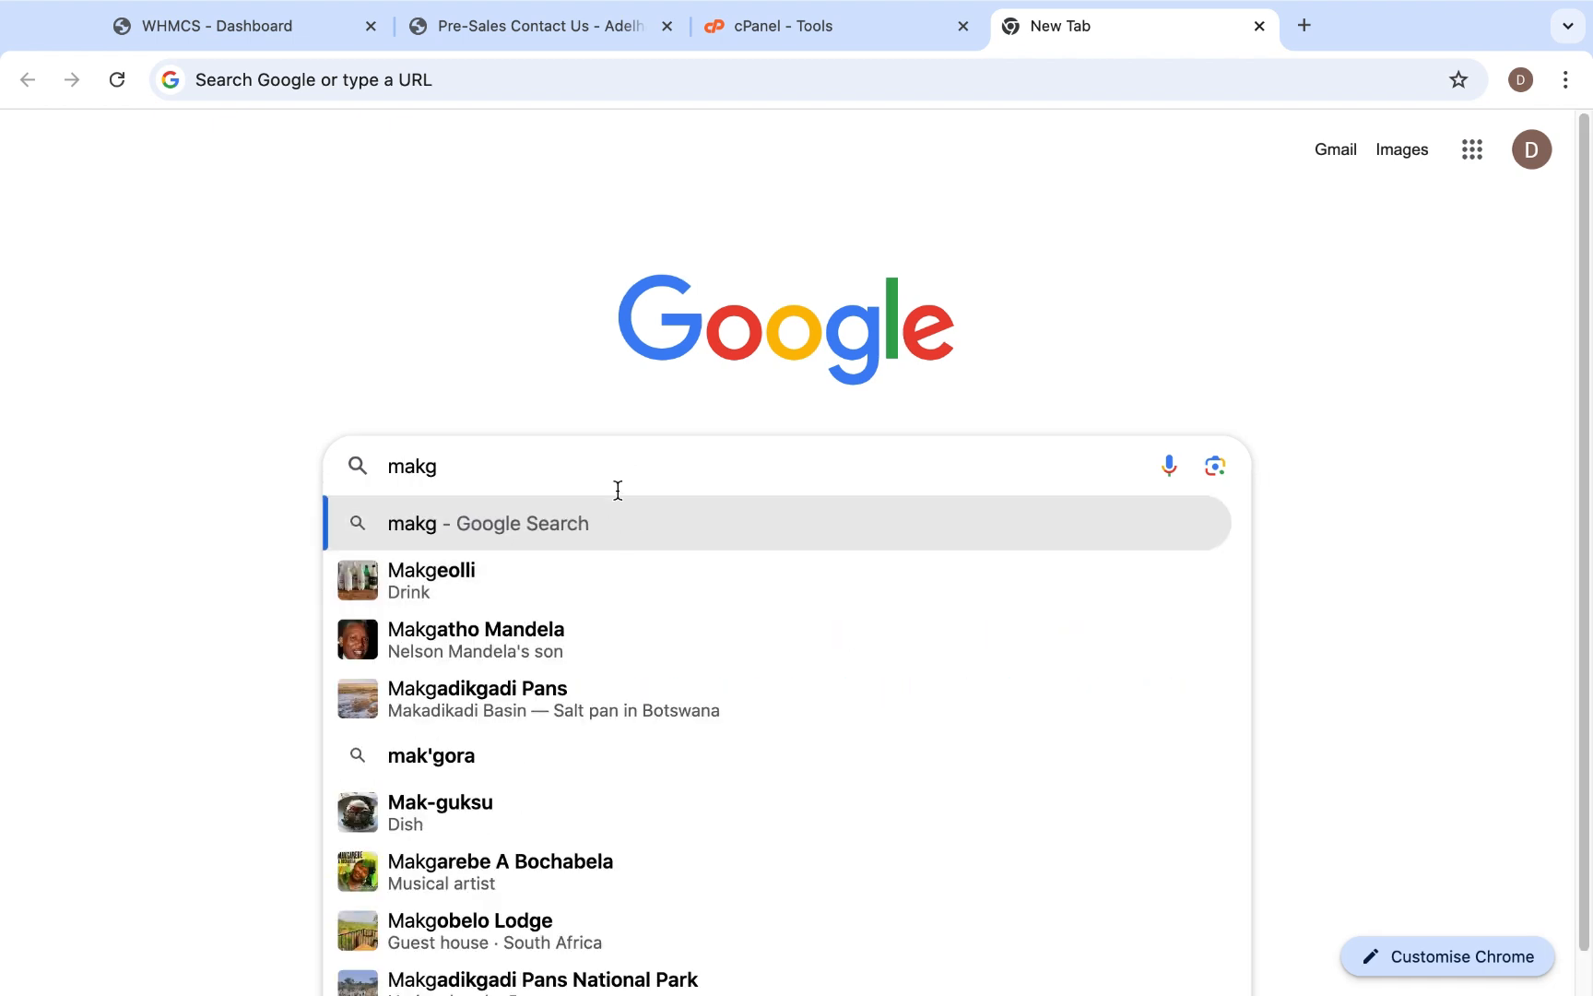
key("BackSpace")
type("i")
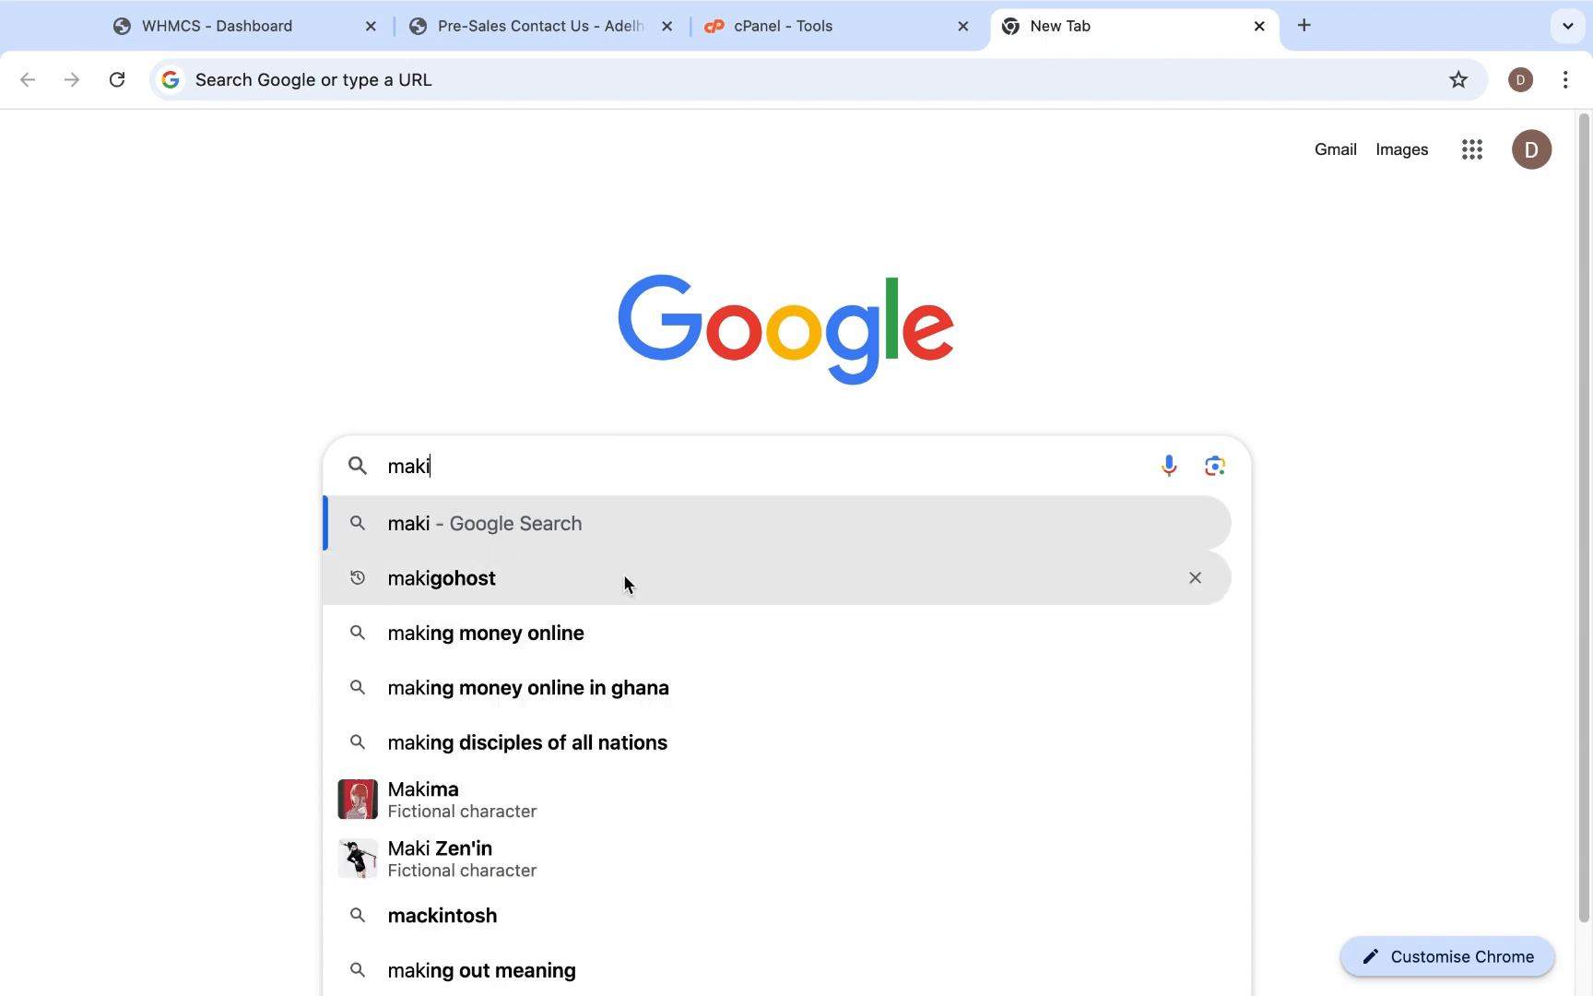
left_click(623, 574)
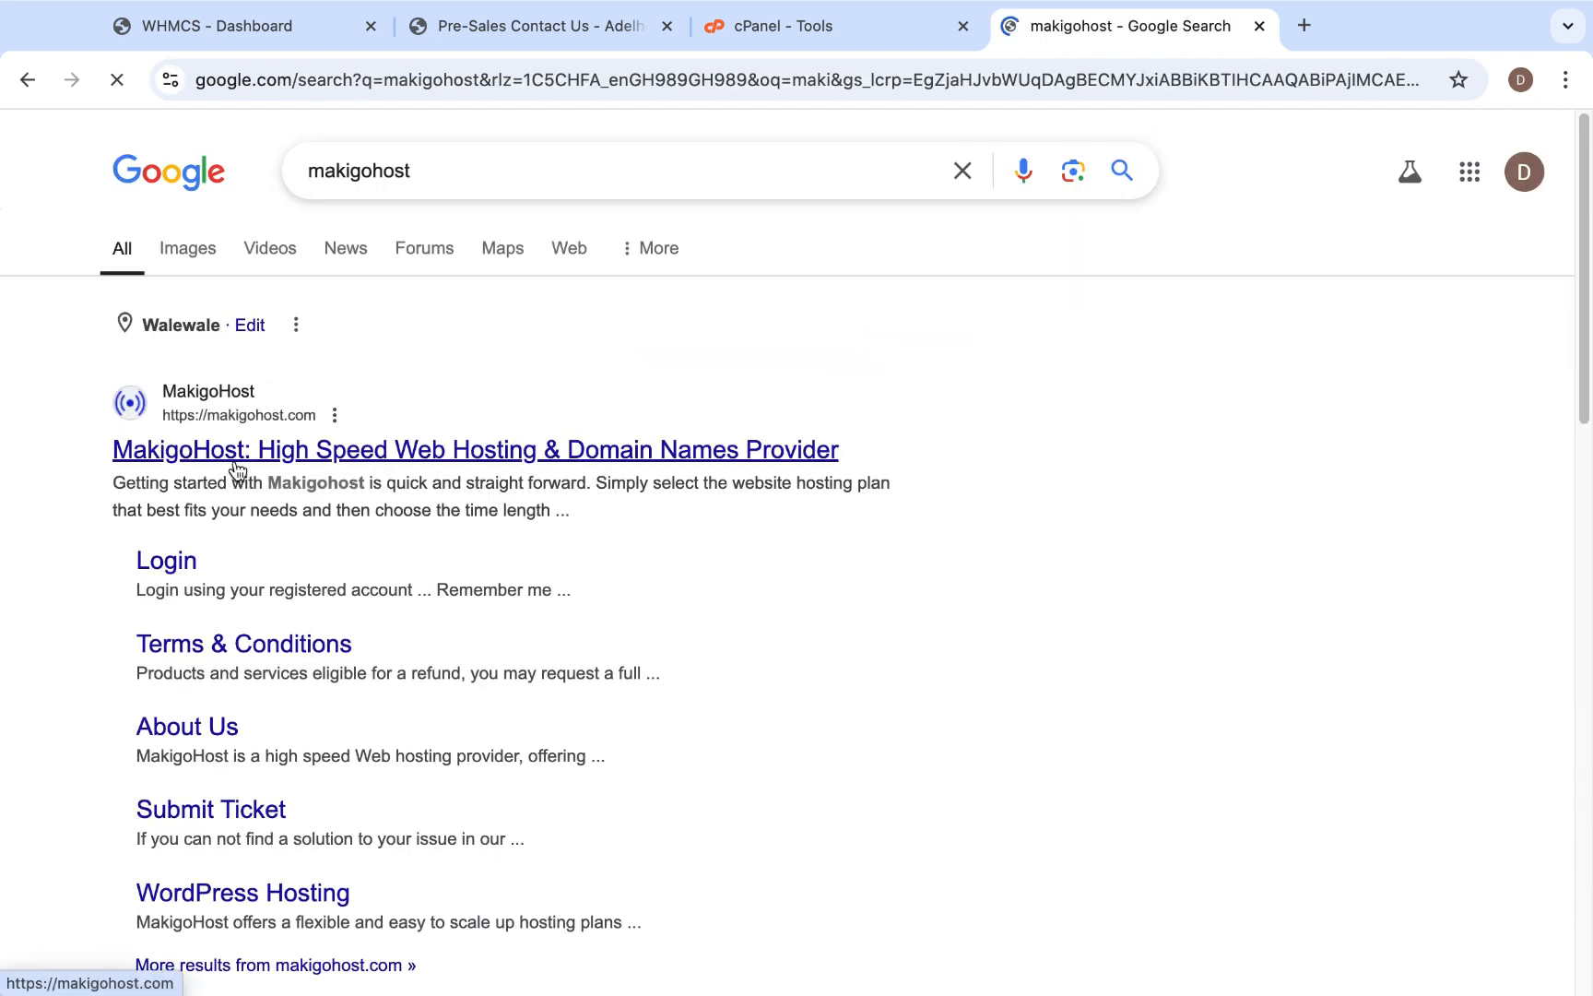
left_click(236, 468)
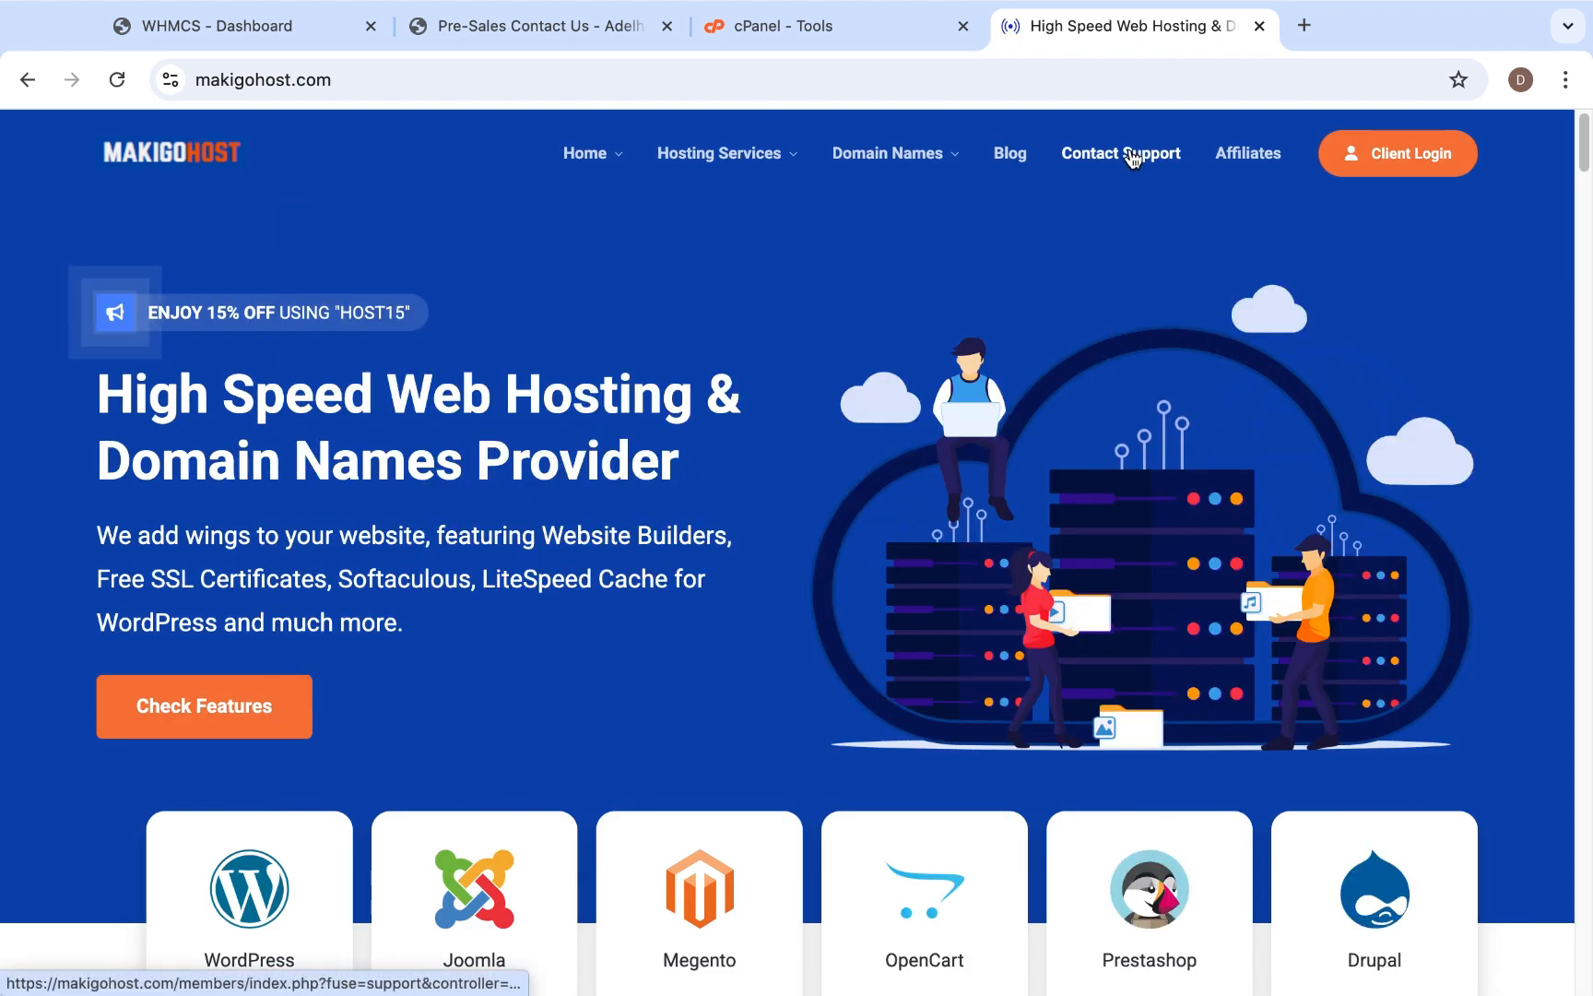
- Open MakigoHost's Contact Support page and examine the fields of its Submit Ticket form
left_click(1130, 155)
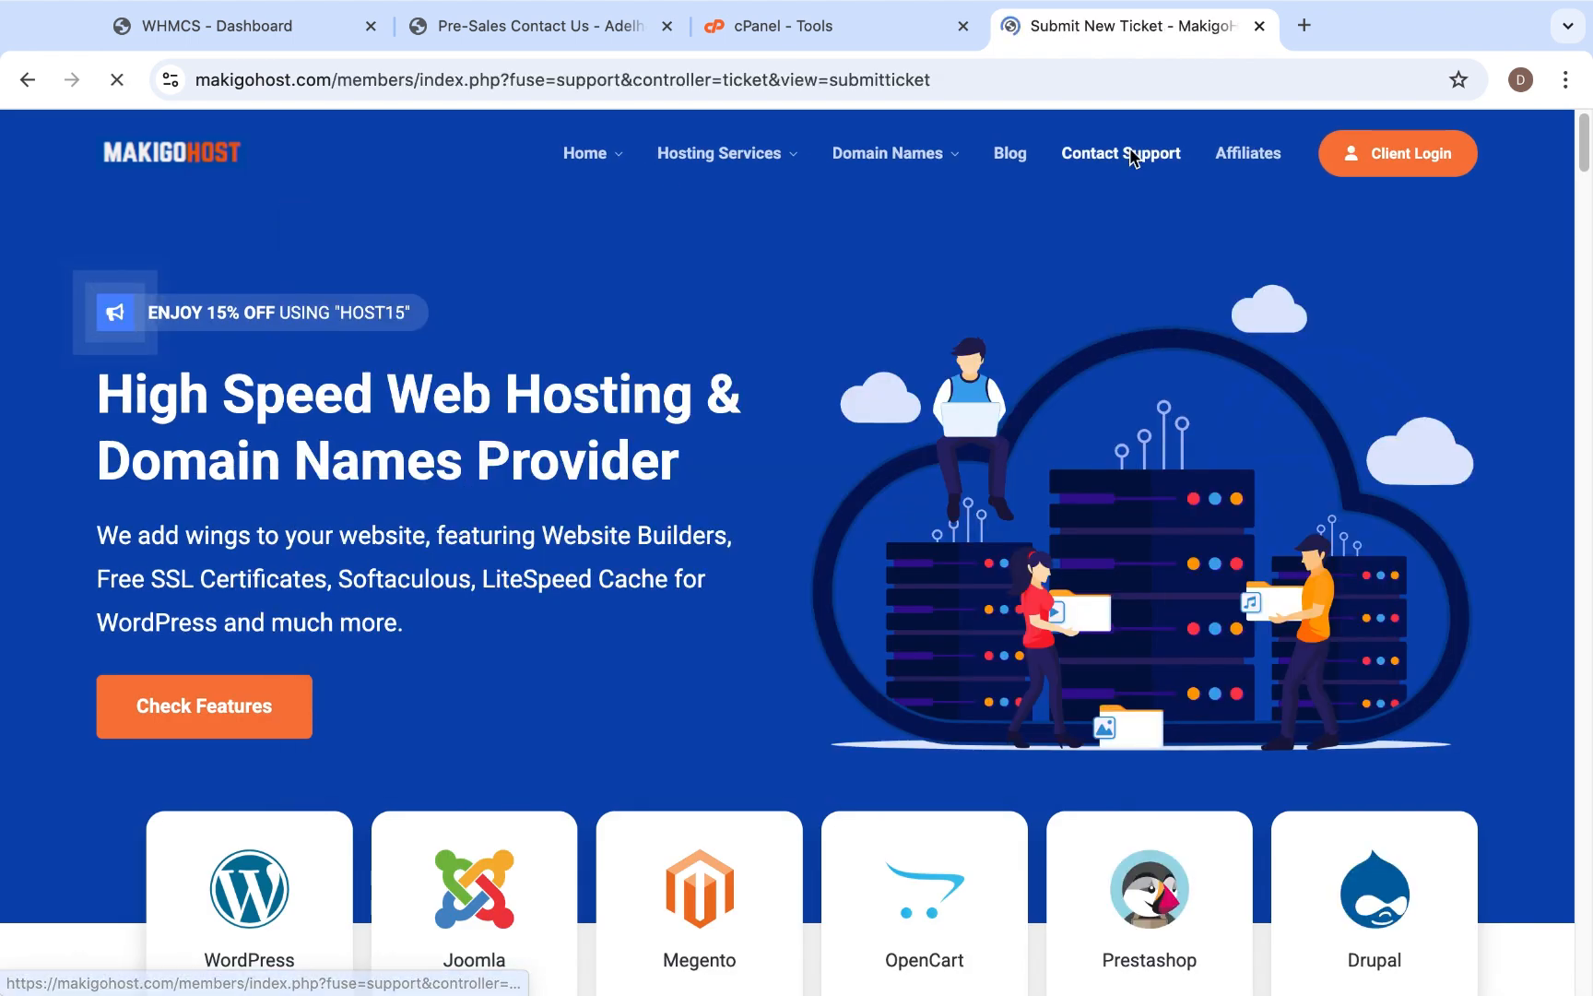
scroll(1035, 412, "down", 2)
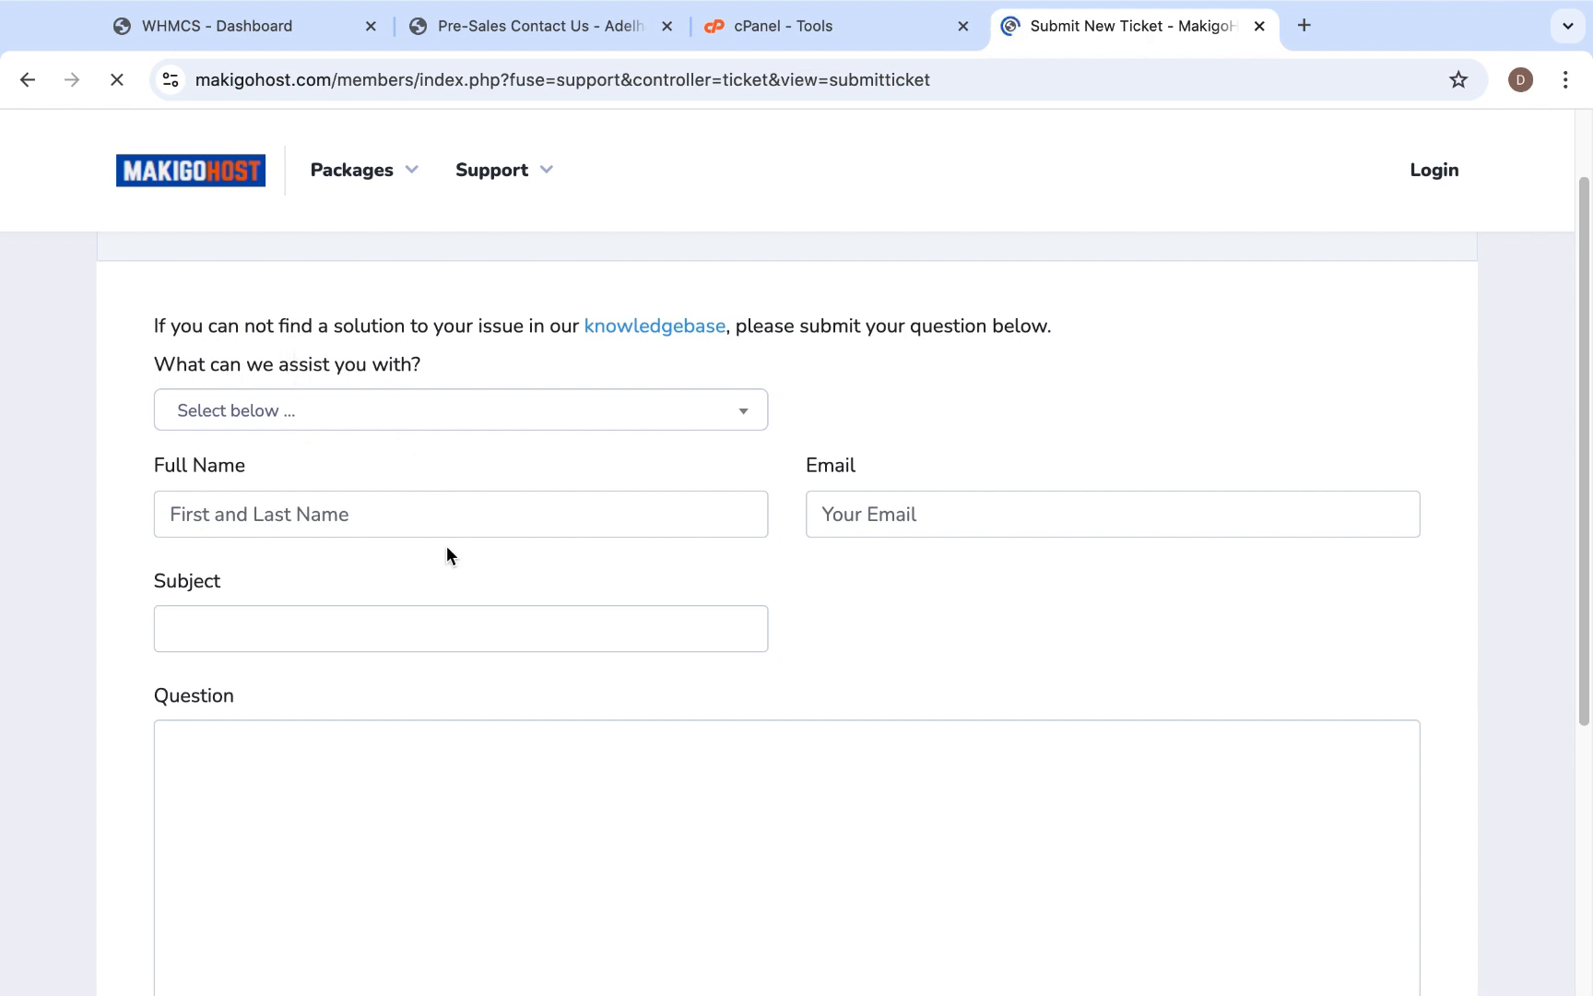
scroll(447, 545, "down", 3)
scroll(448, 545, "down", 2)
scroll(447, 545, "up", 4)
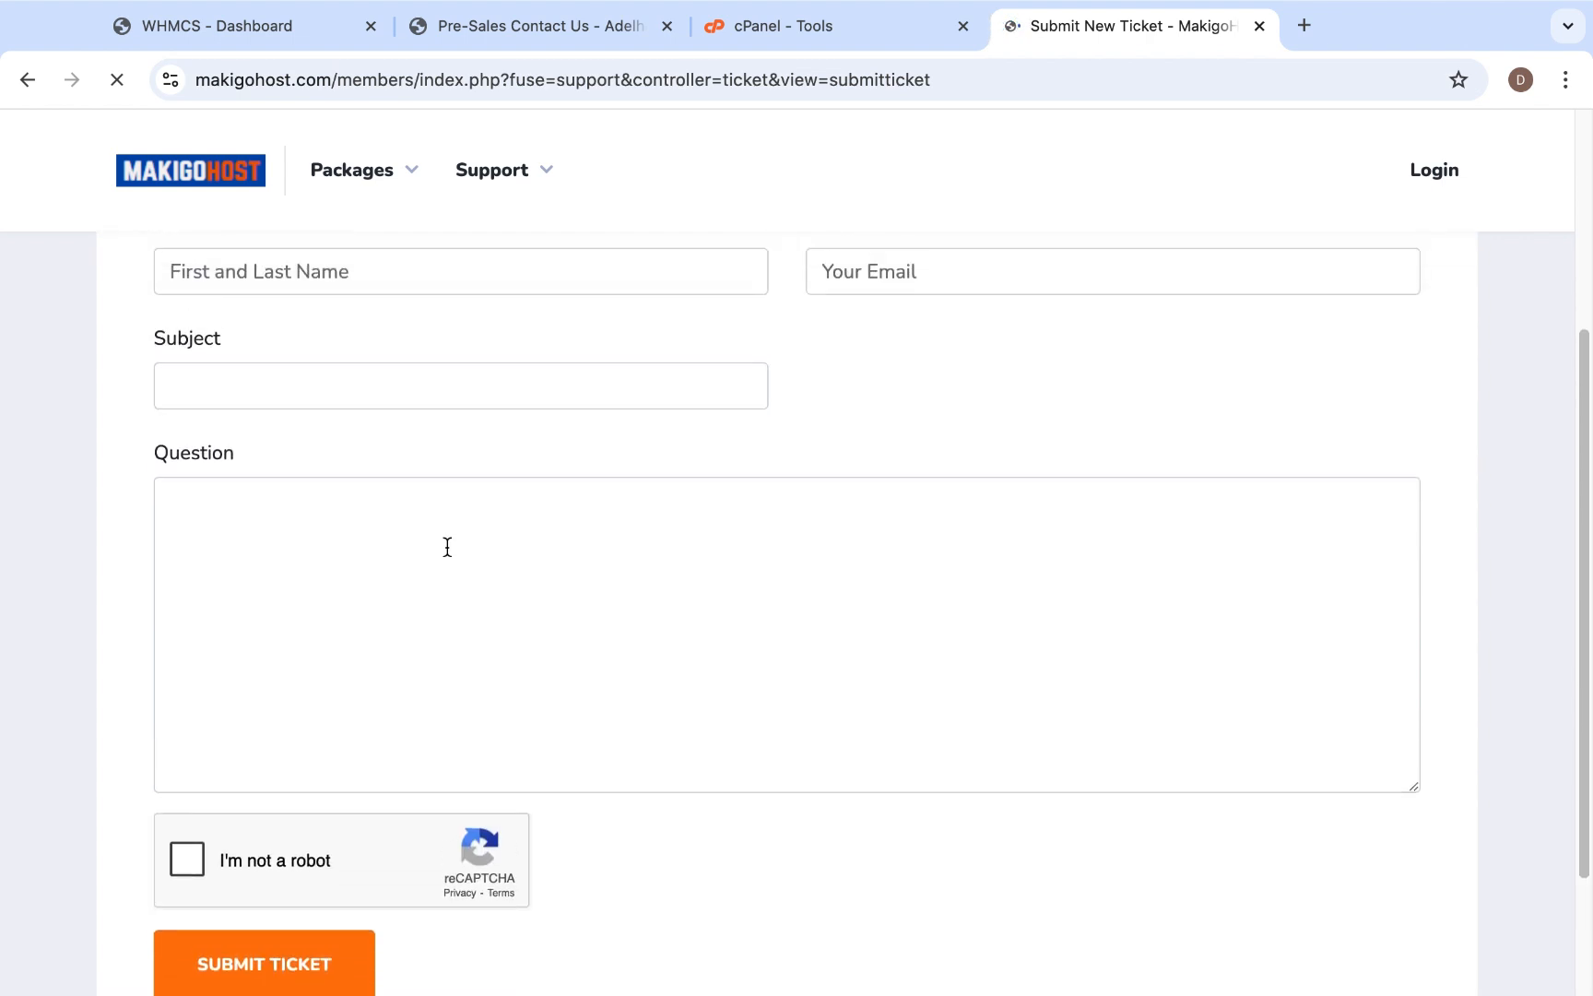
scroll(506, 664, "up", 3)
scroll(506, 664, "down", 2)
scroll(508, 662, "down", 1)
scroll(507, 662, "up", 2)
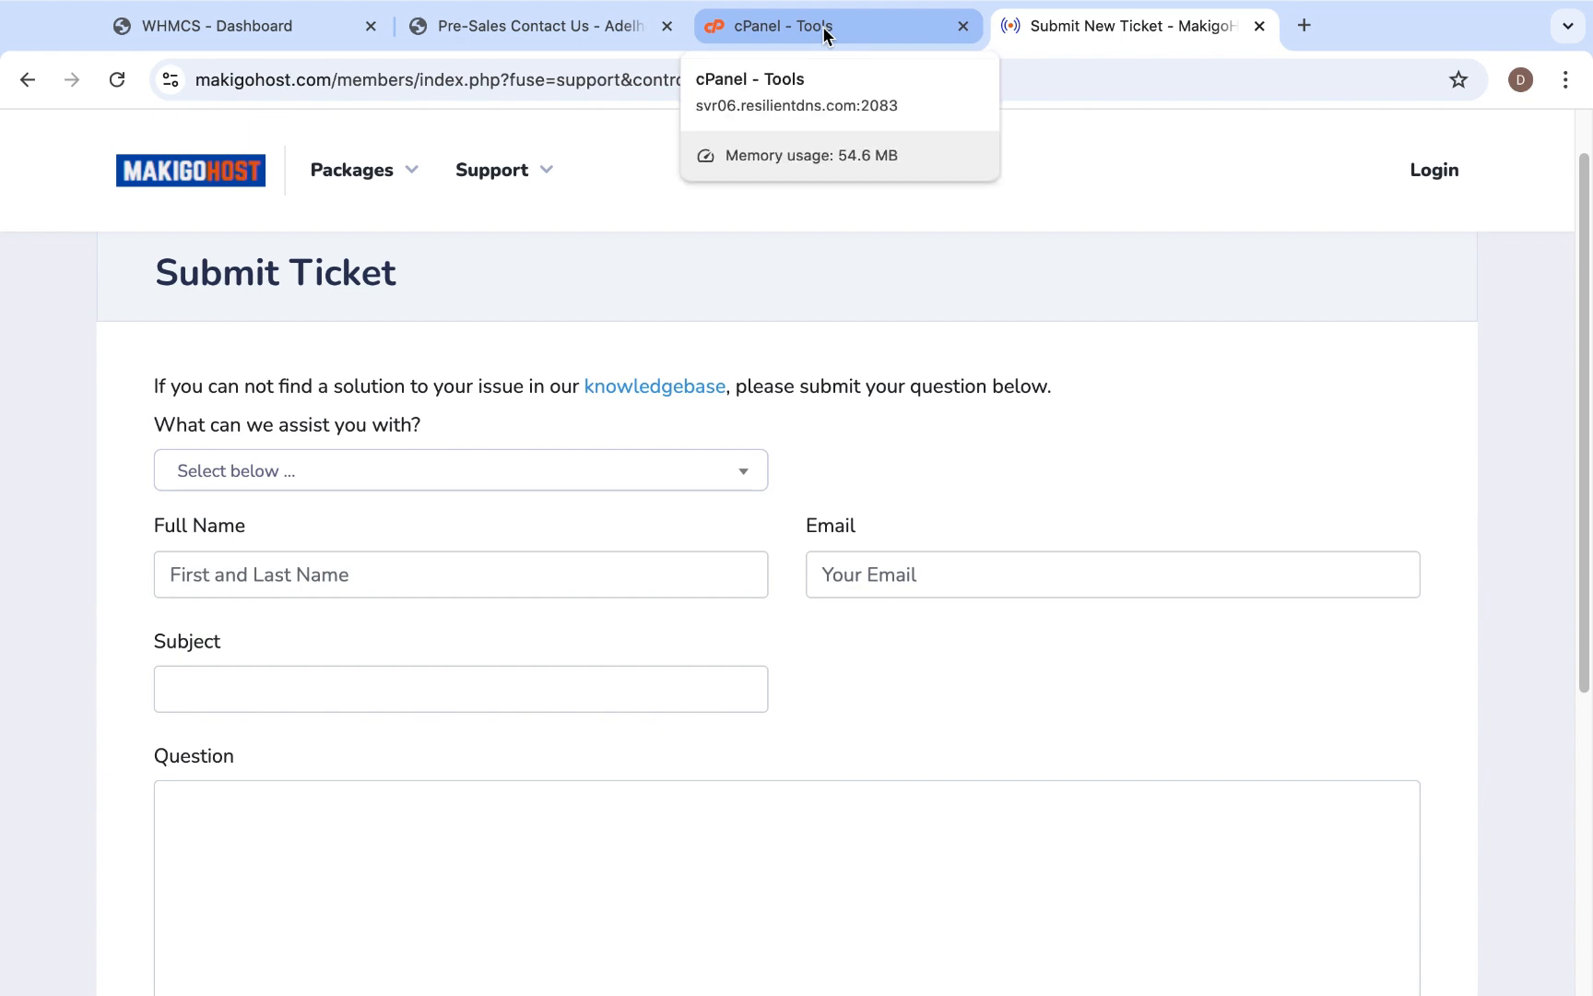
- Return to the WHMCS admin area and open the Support Departments configuration from System Settings
left_click(538, 25)
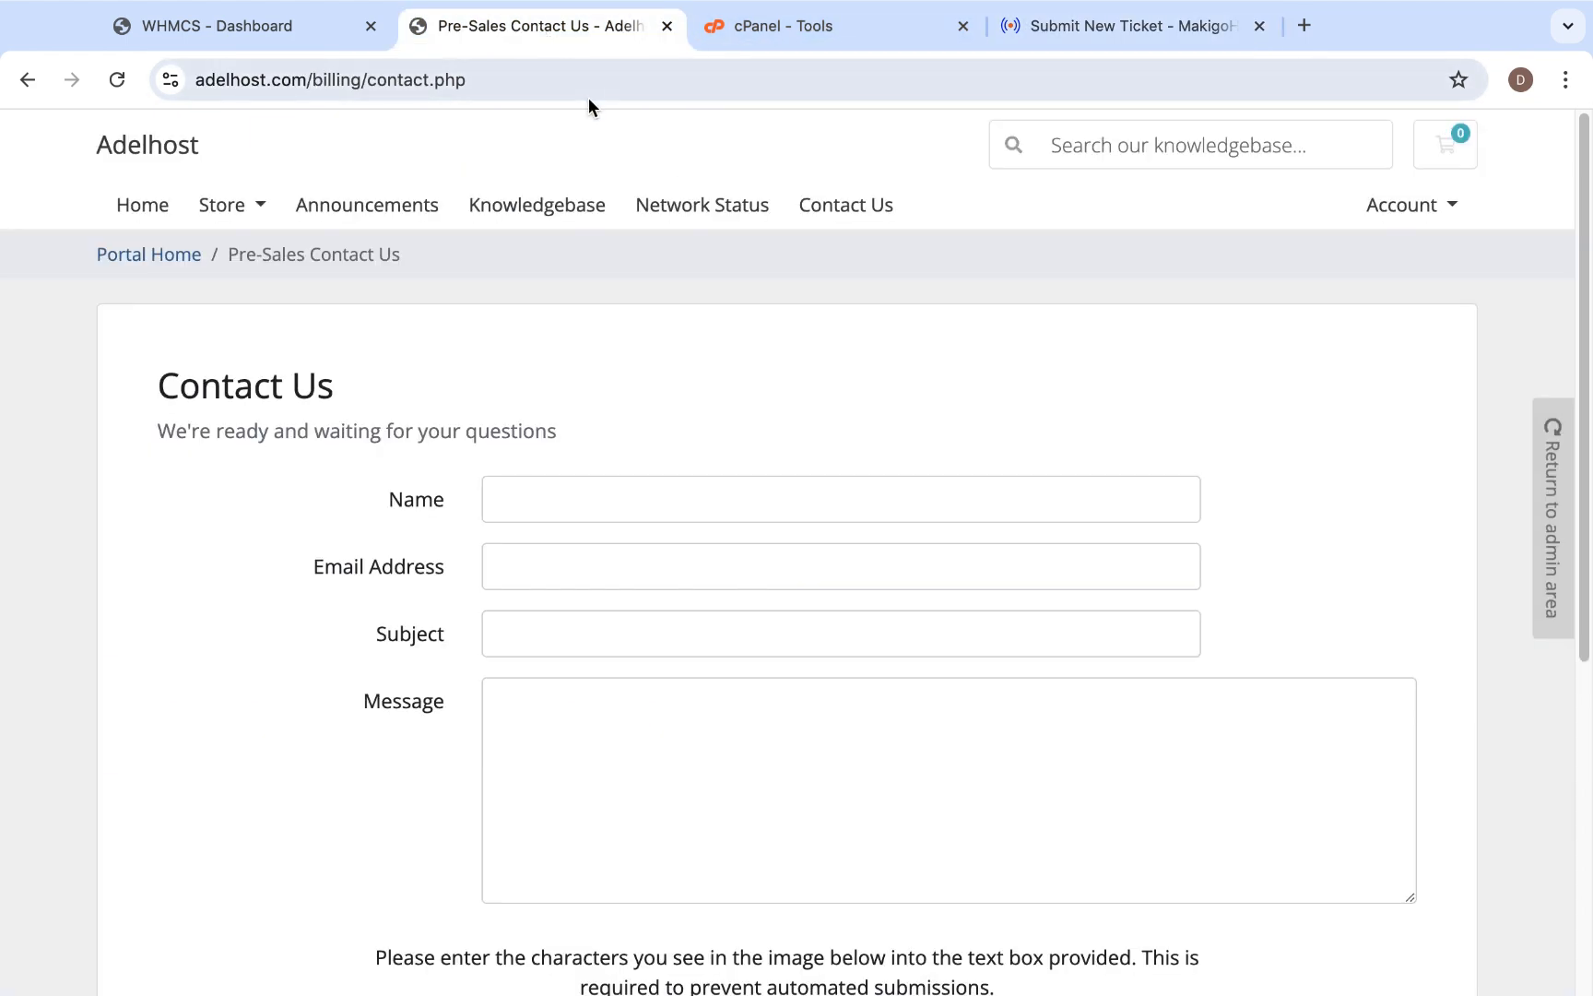
left_click(273, 58)
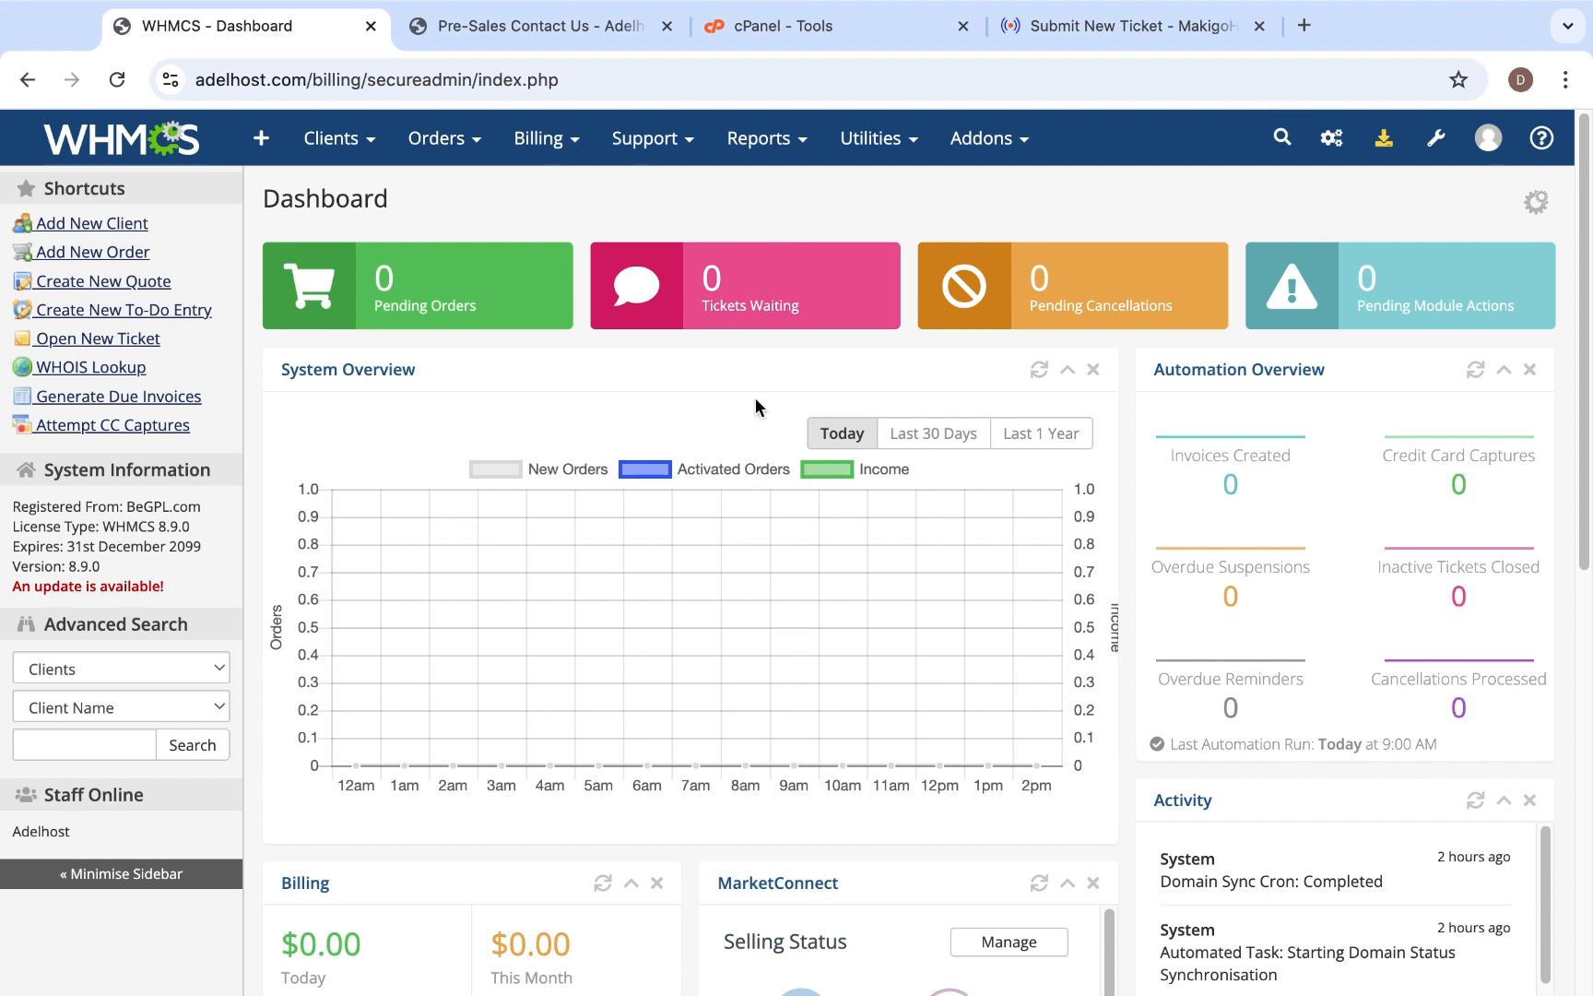
left_click(1436, 138)
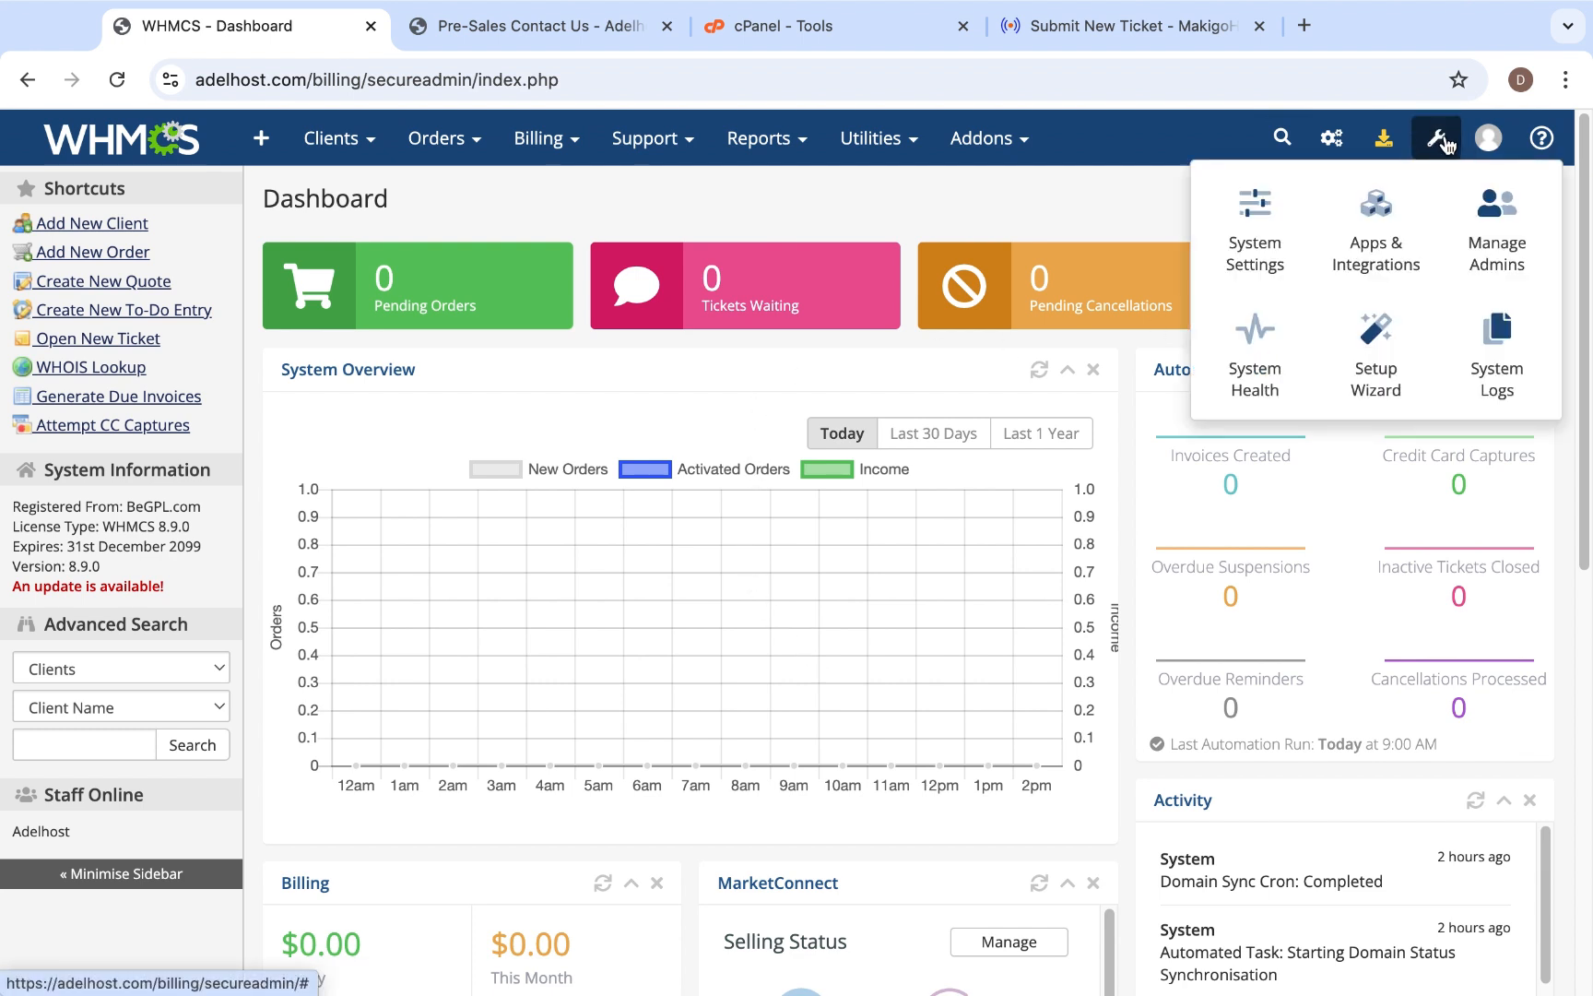
left_click(1282, 252)
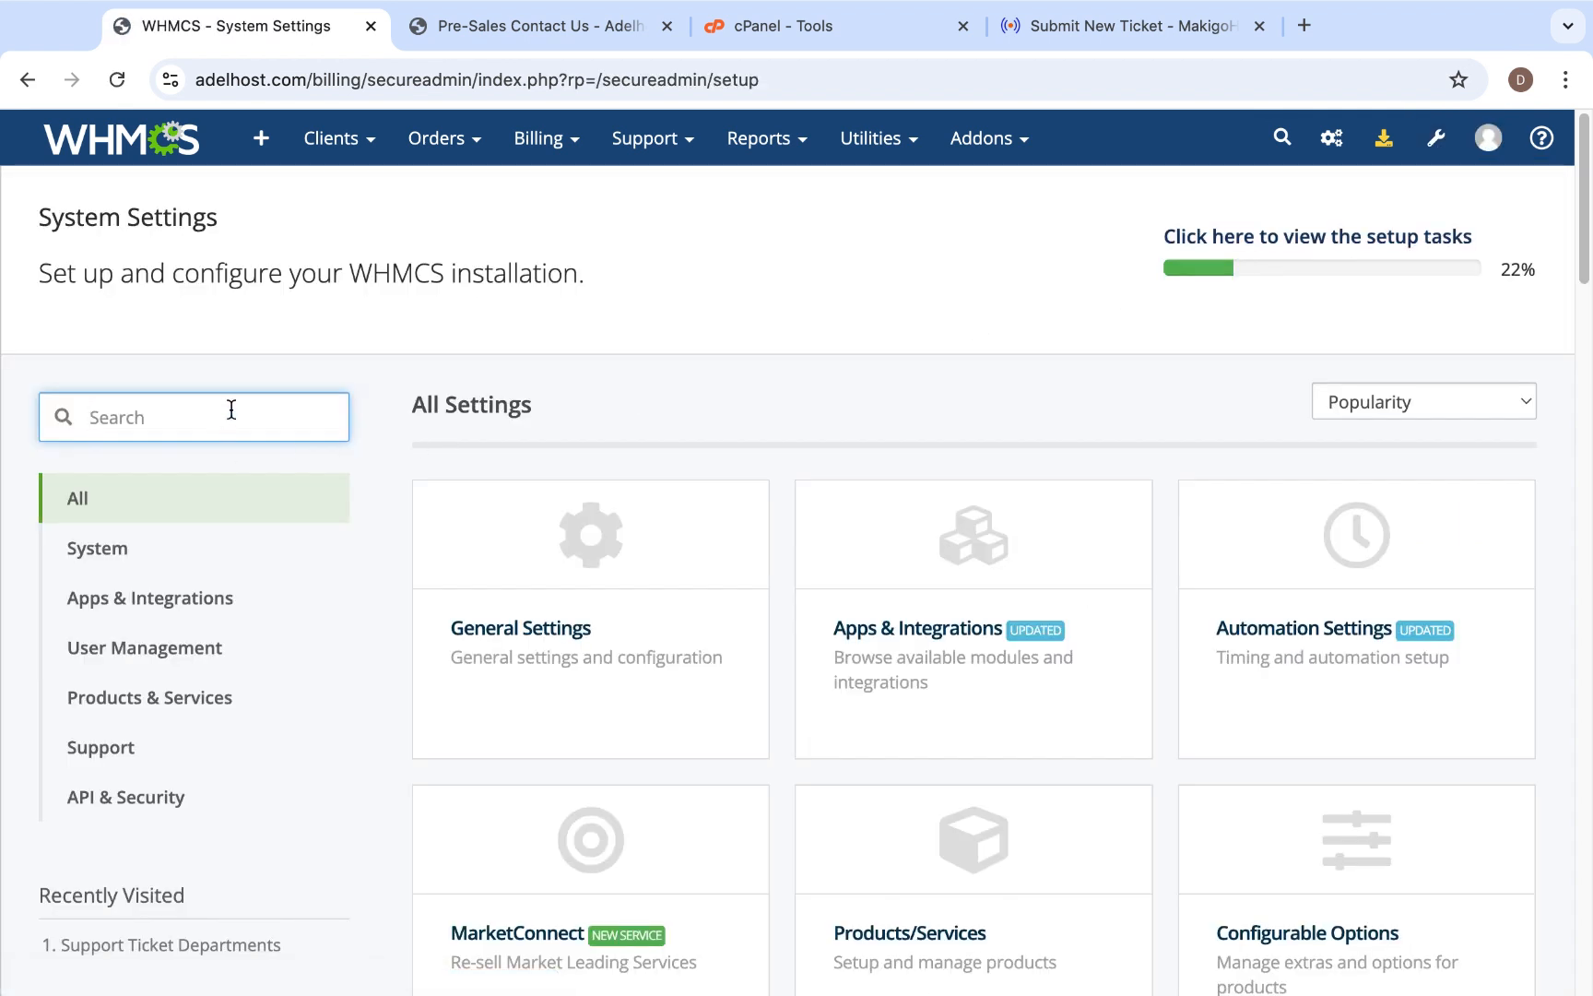
type("suppo")
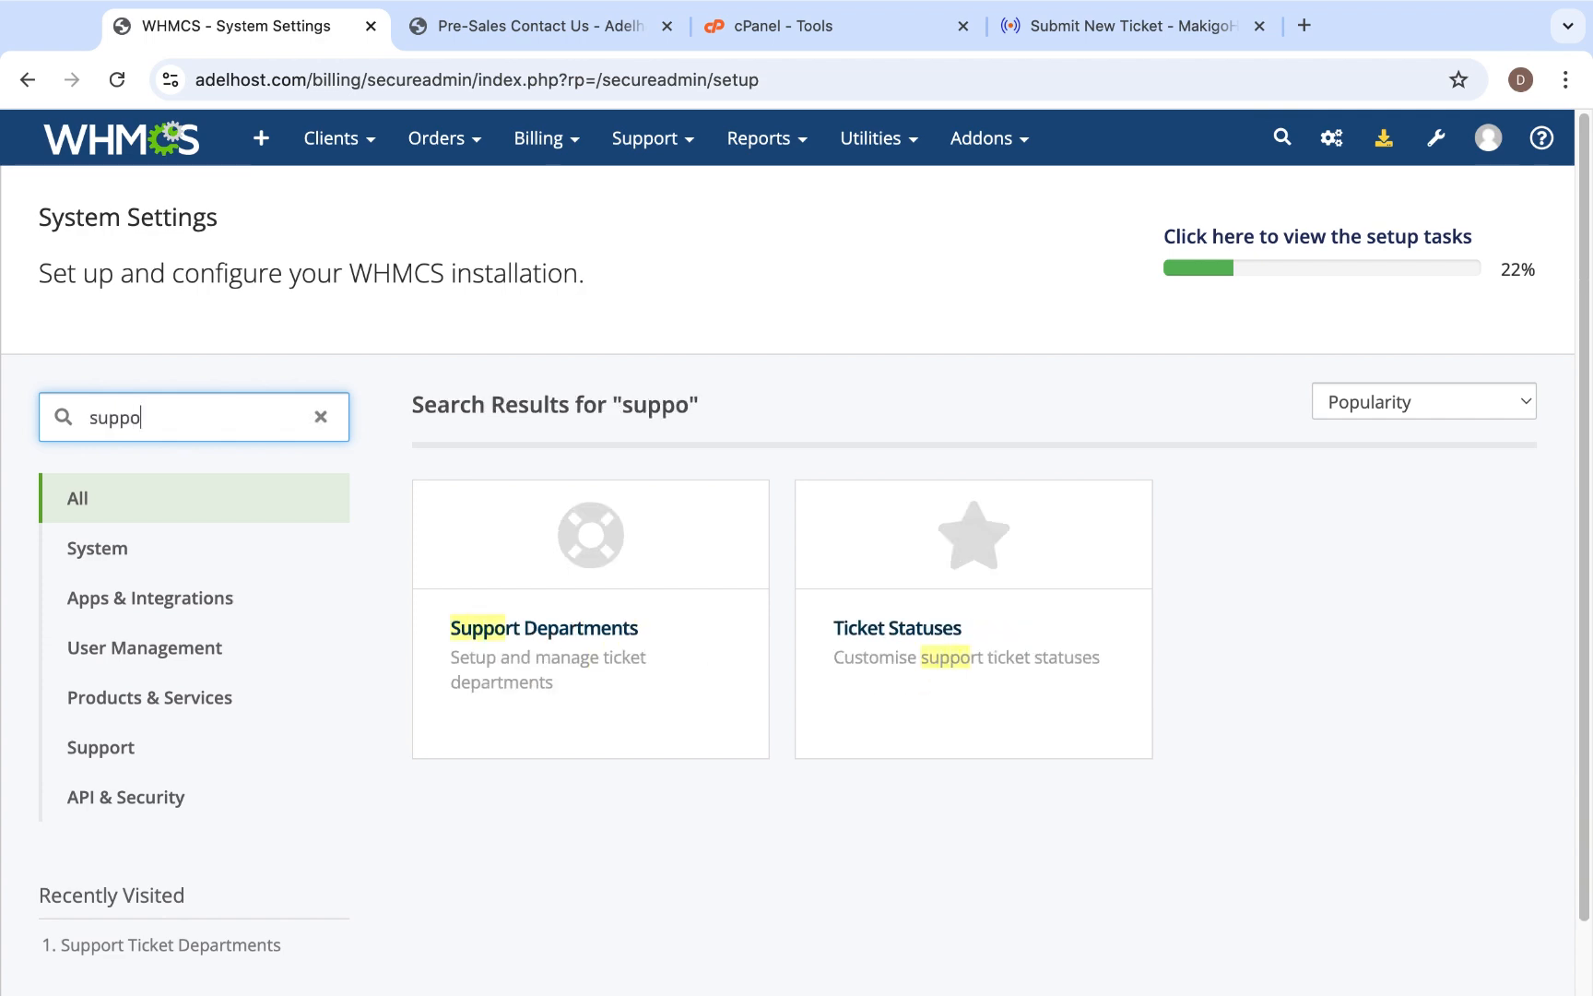
left_click(572, 672)
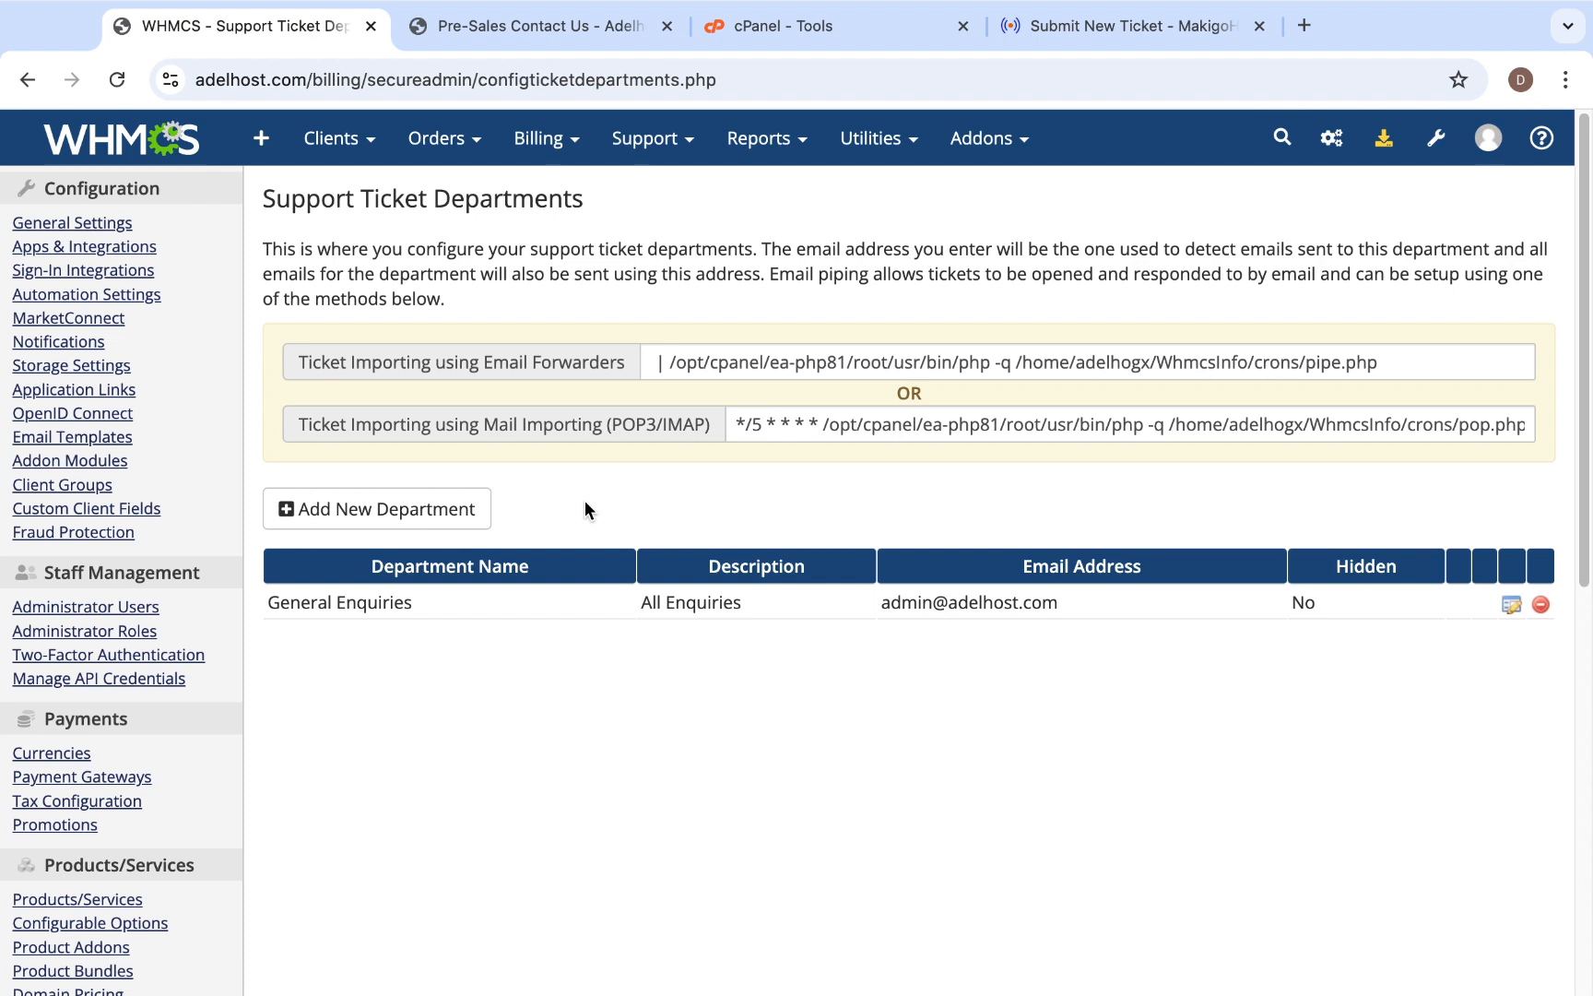
- Start a new support ticket department and name it "sales"
left_click(464, 513)
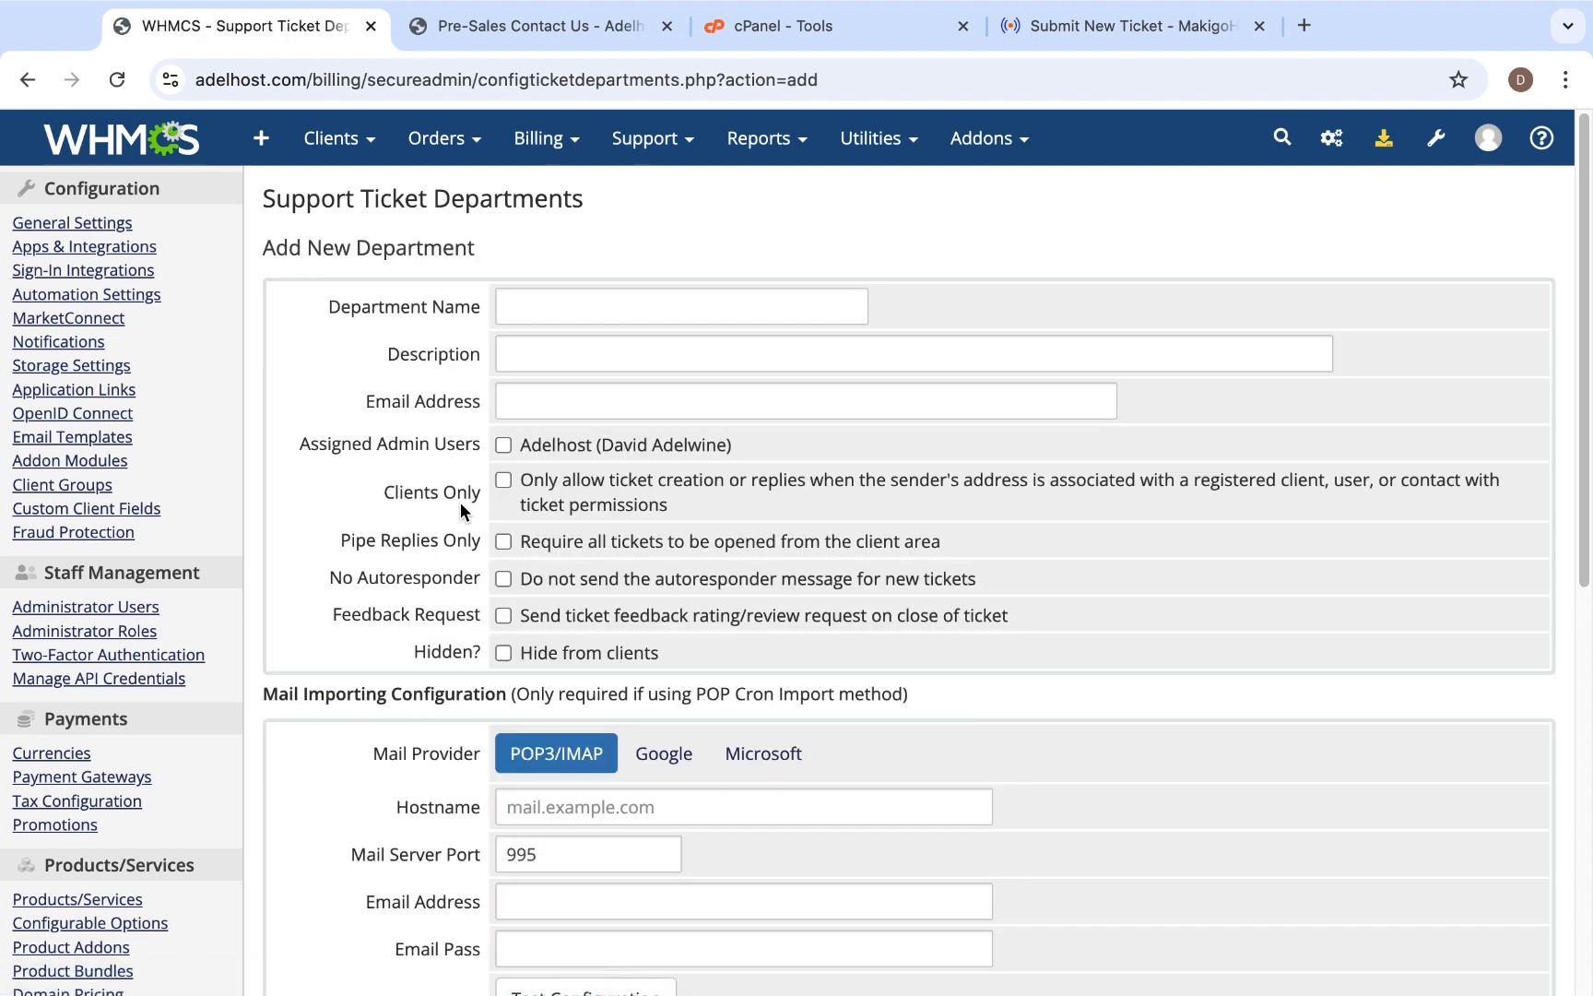
left_click(524, 305)
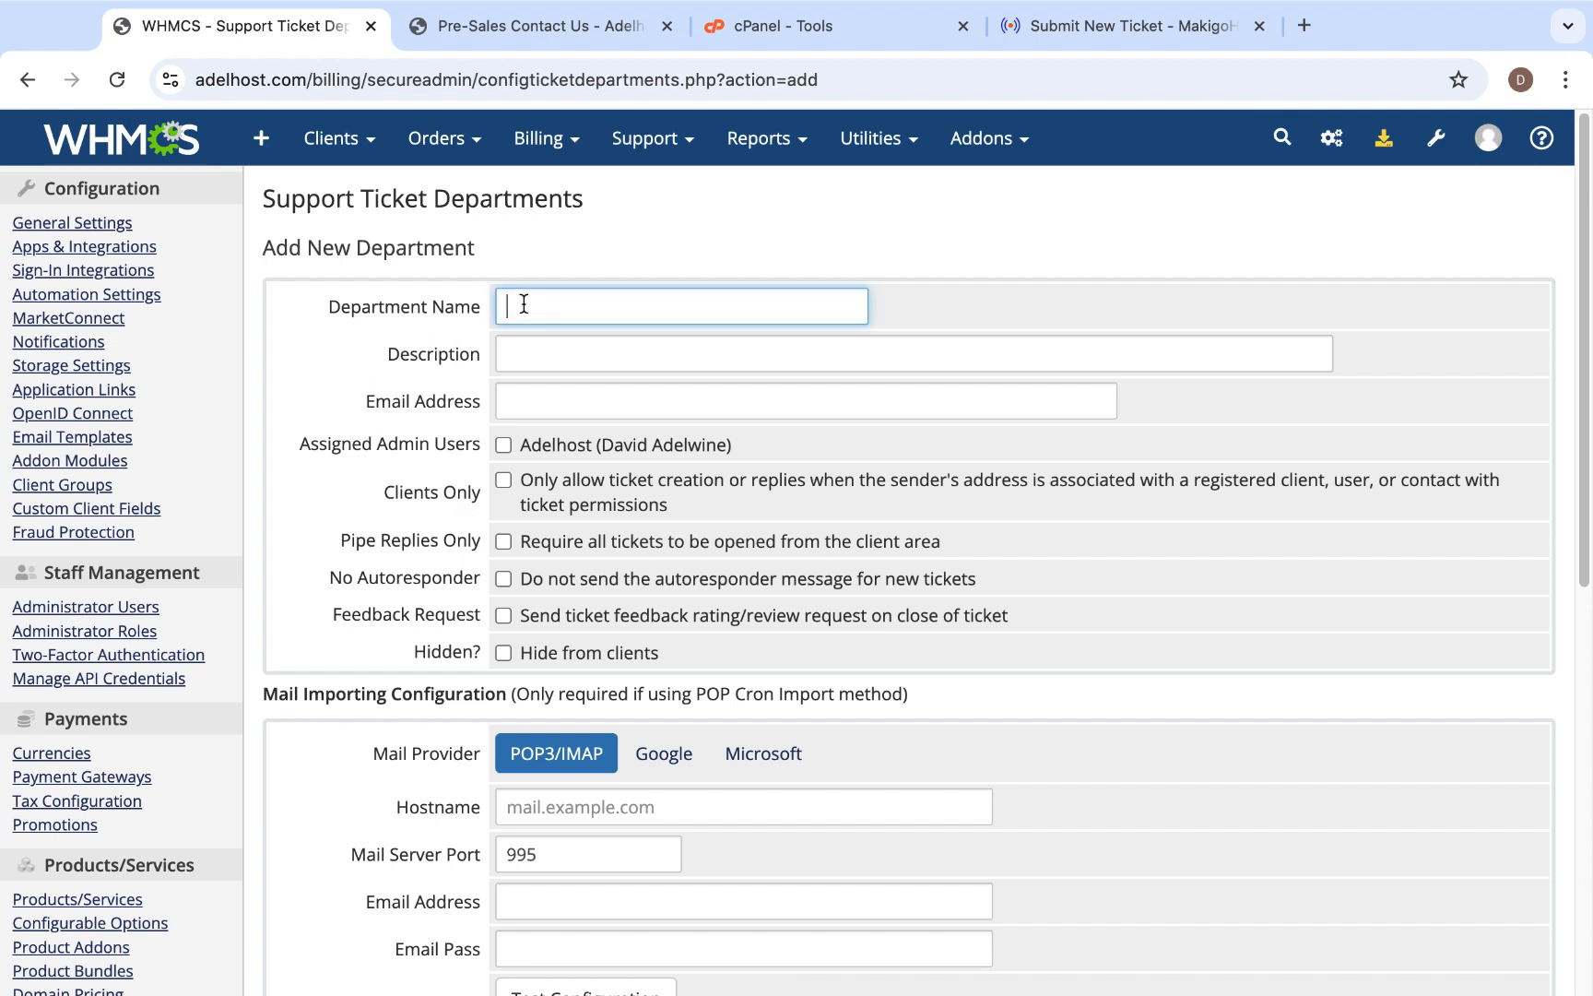
type("sales")
- Enter "Handling all sales and marketing" as the sales department's description
left_click(571, 353)
type("Ah")
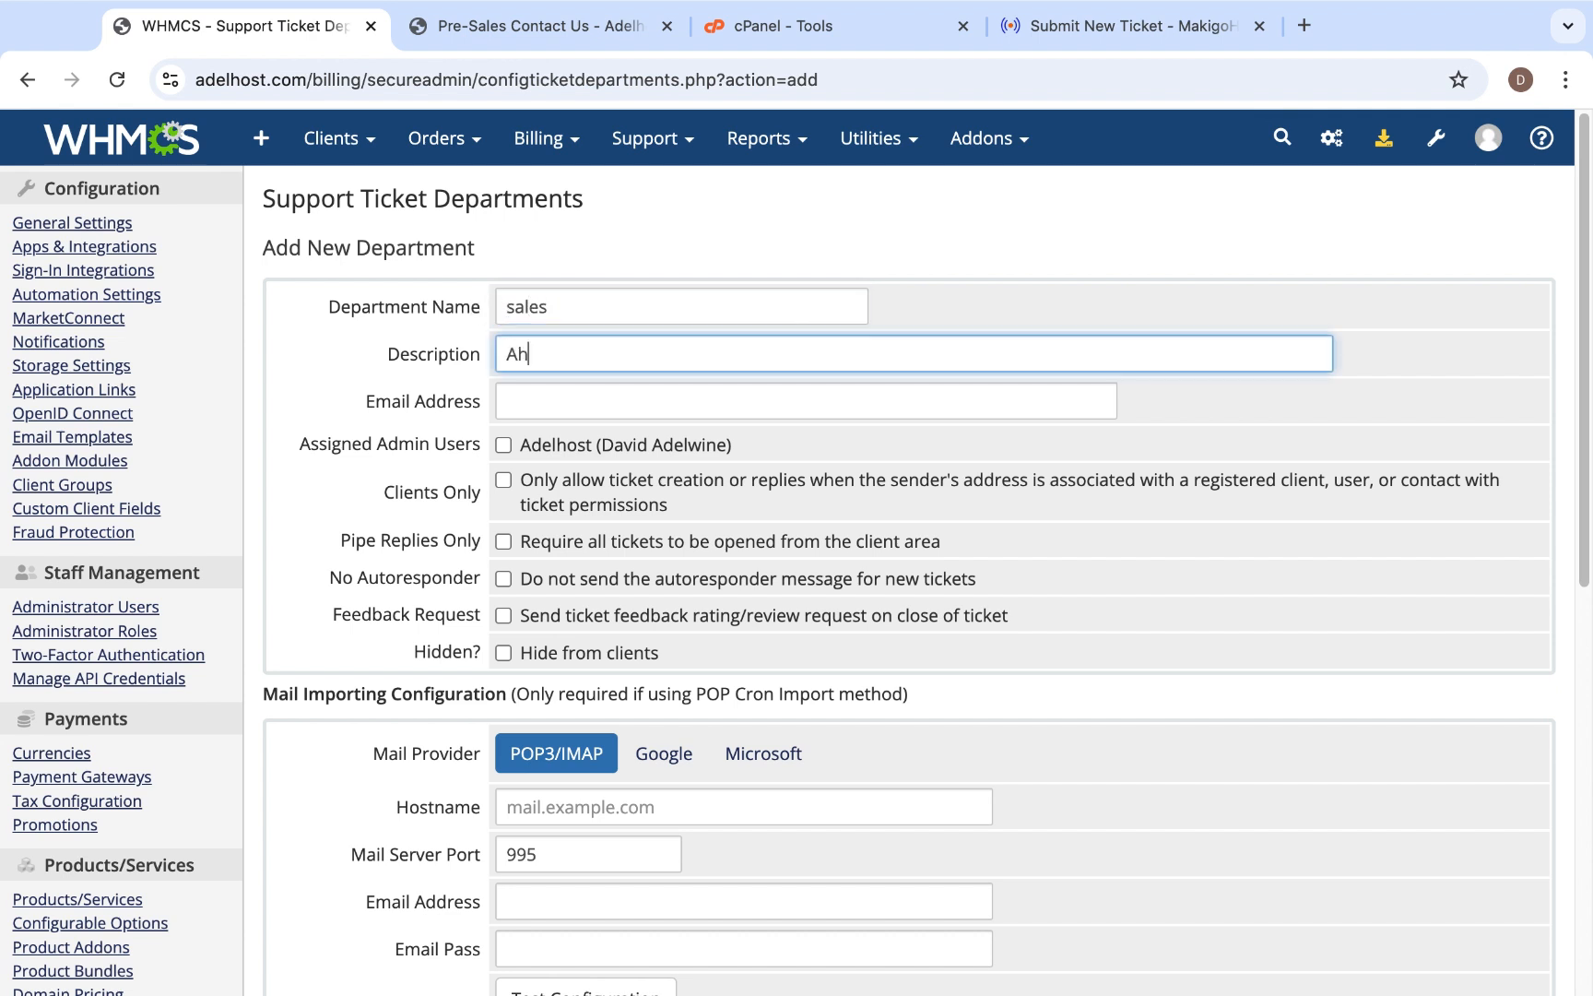
key("BackSpace")
key("BackSpace")
type("Handling all sales and ")
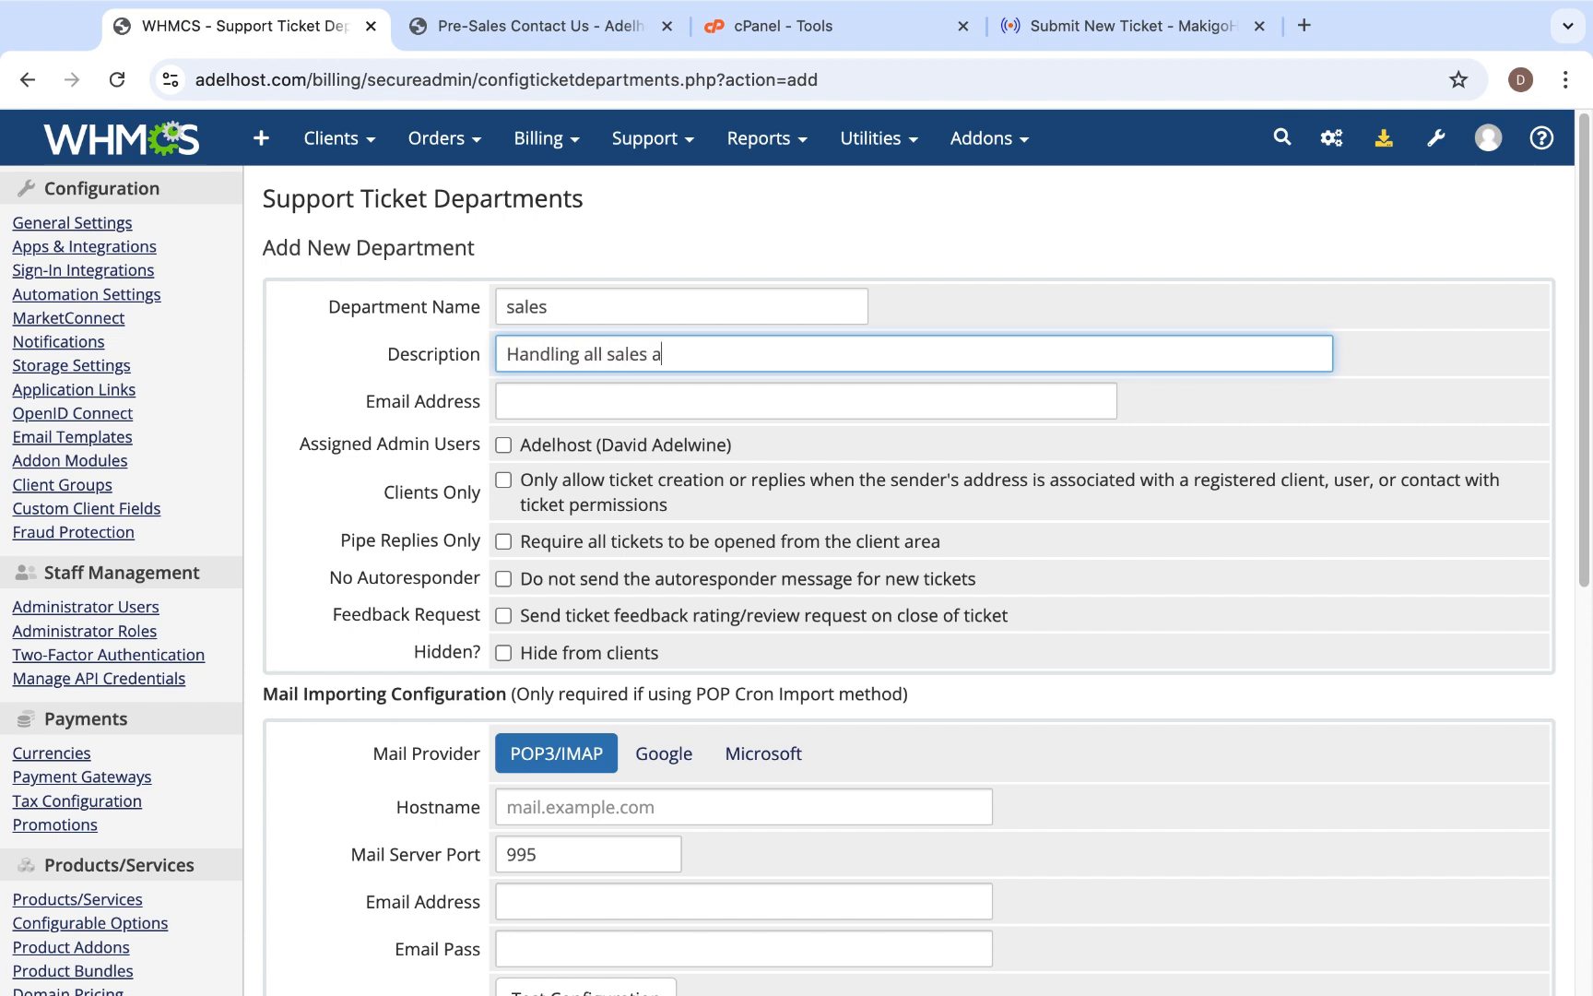
type("marketing")
- Enter the sales department's e-mail address
left_click(666, 397)
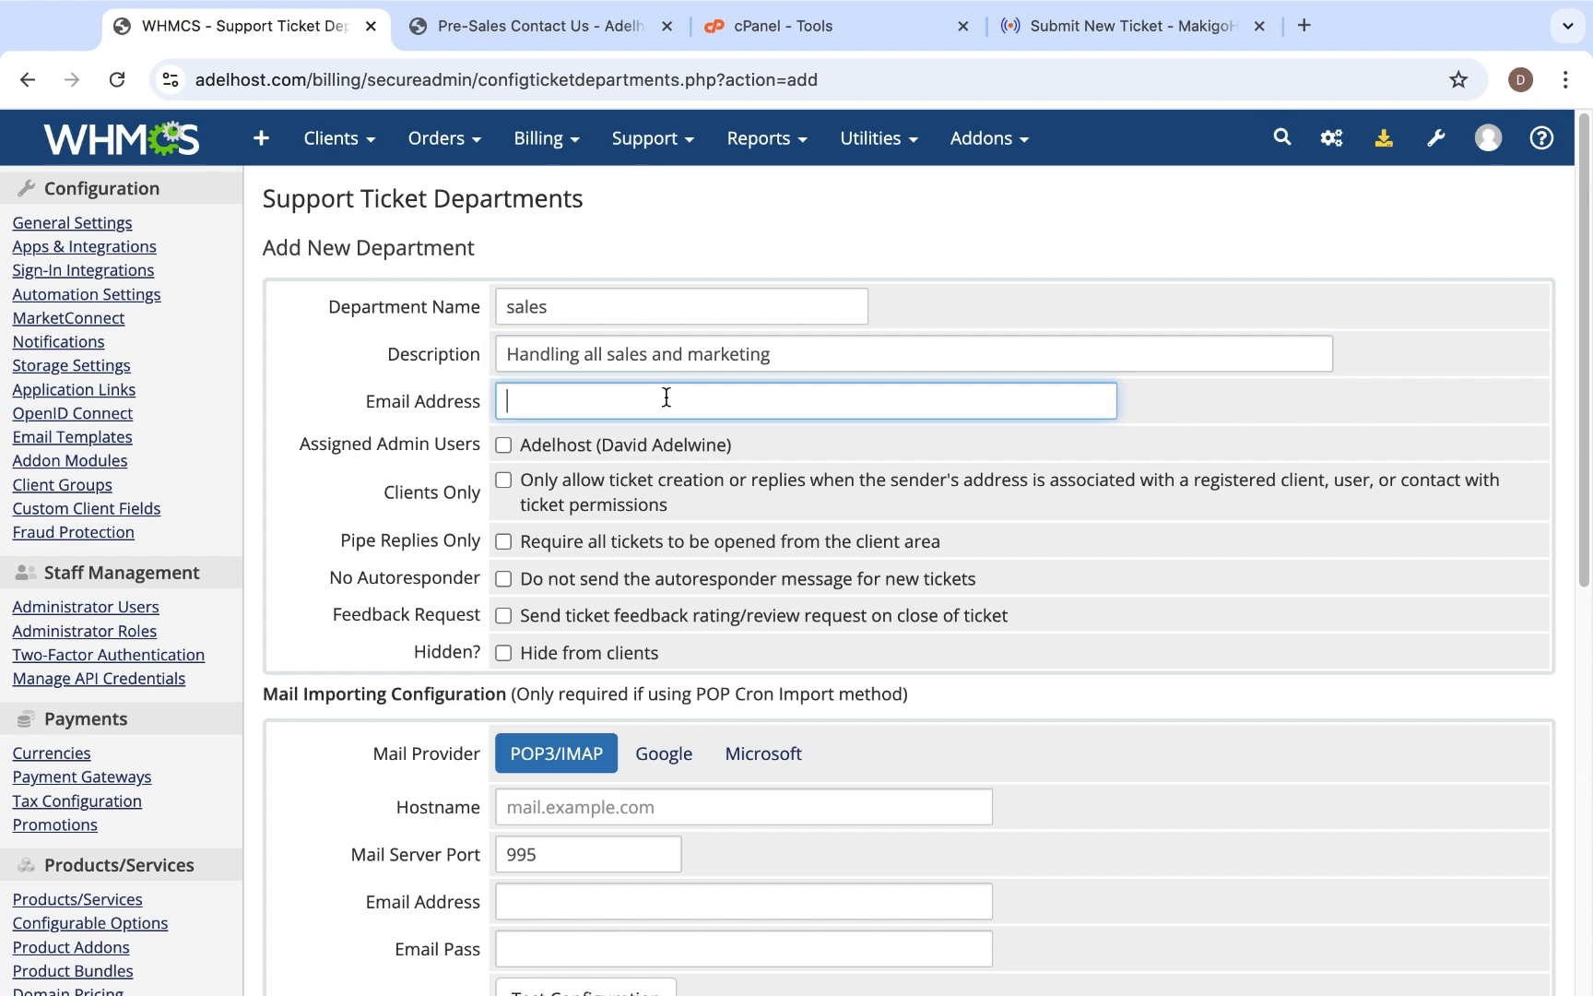
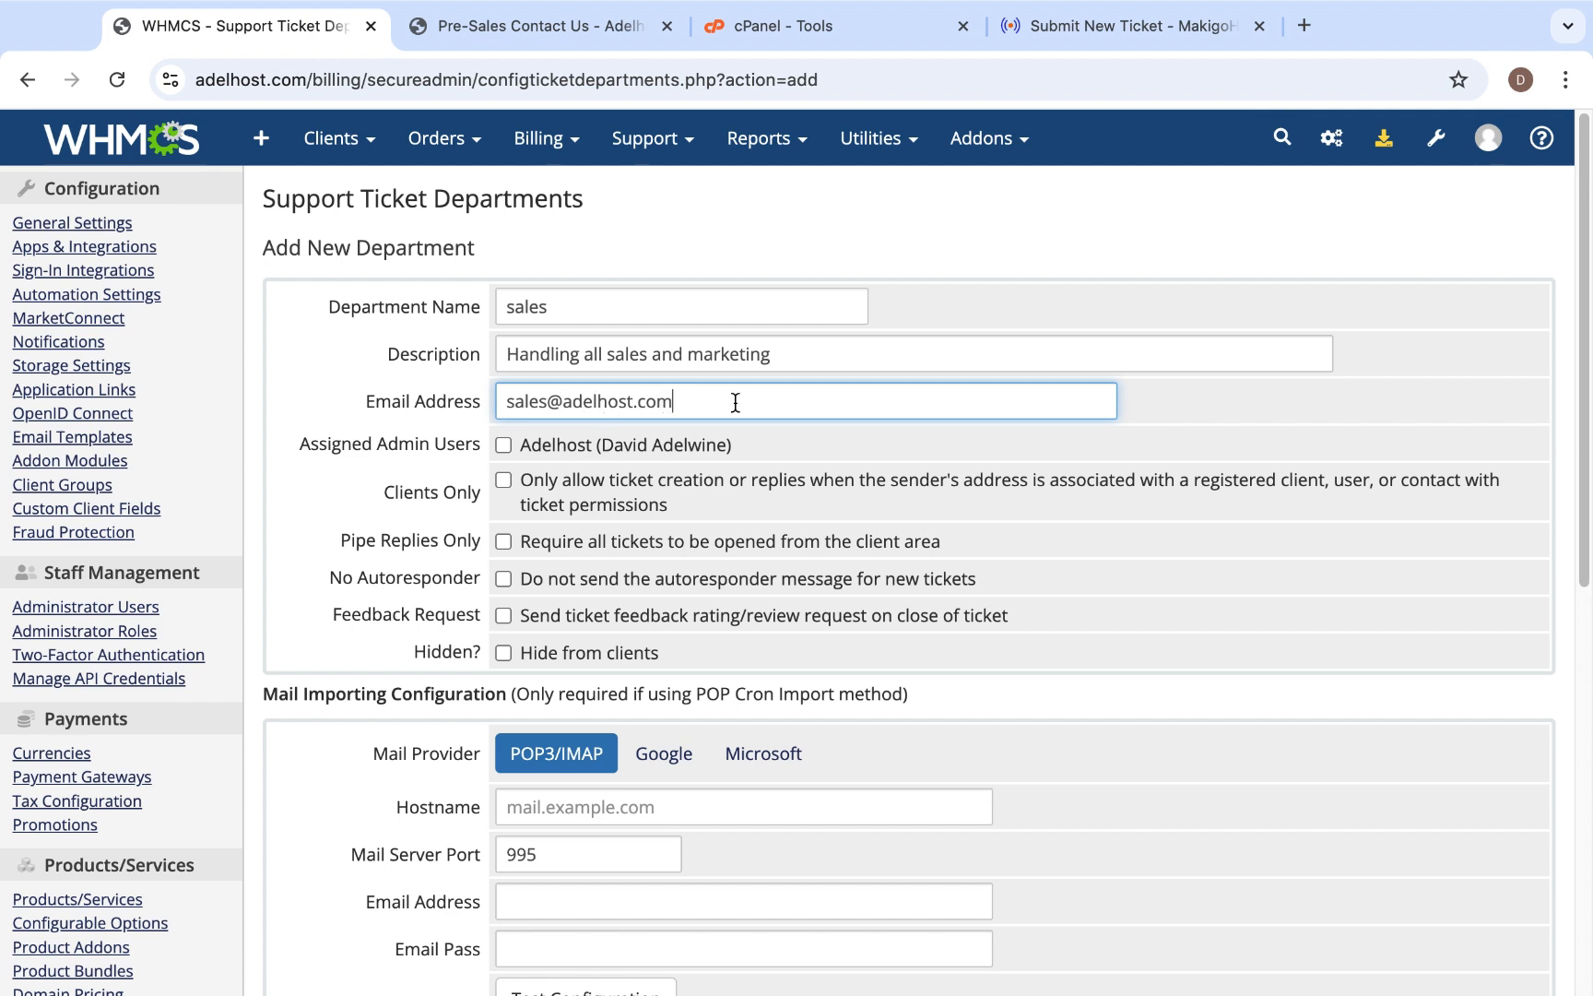
- Assign the Adelhost admin user to the sales department and save it as a new department
left_click(506, 444)
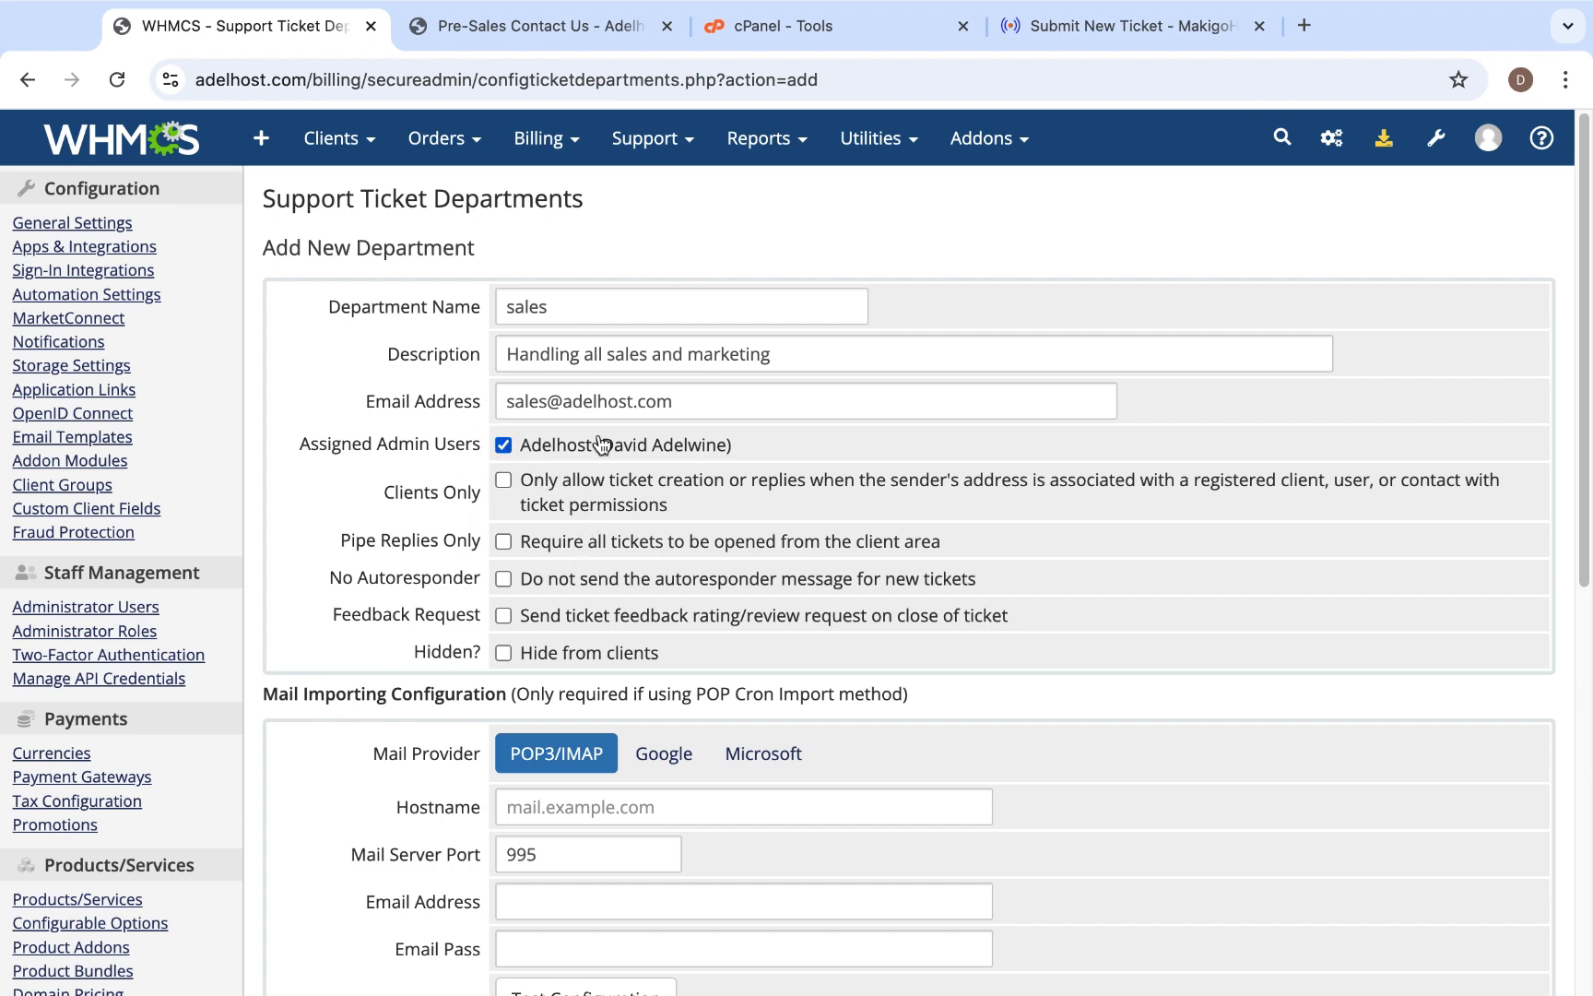
left_click(503, 444)
scroll(615, 552, "down", 3)
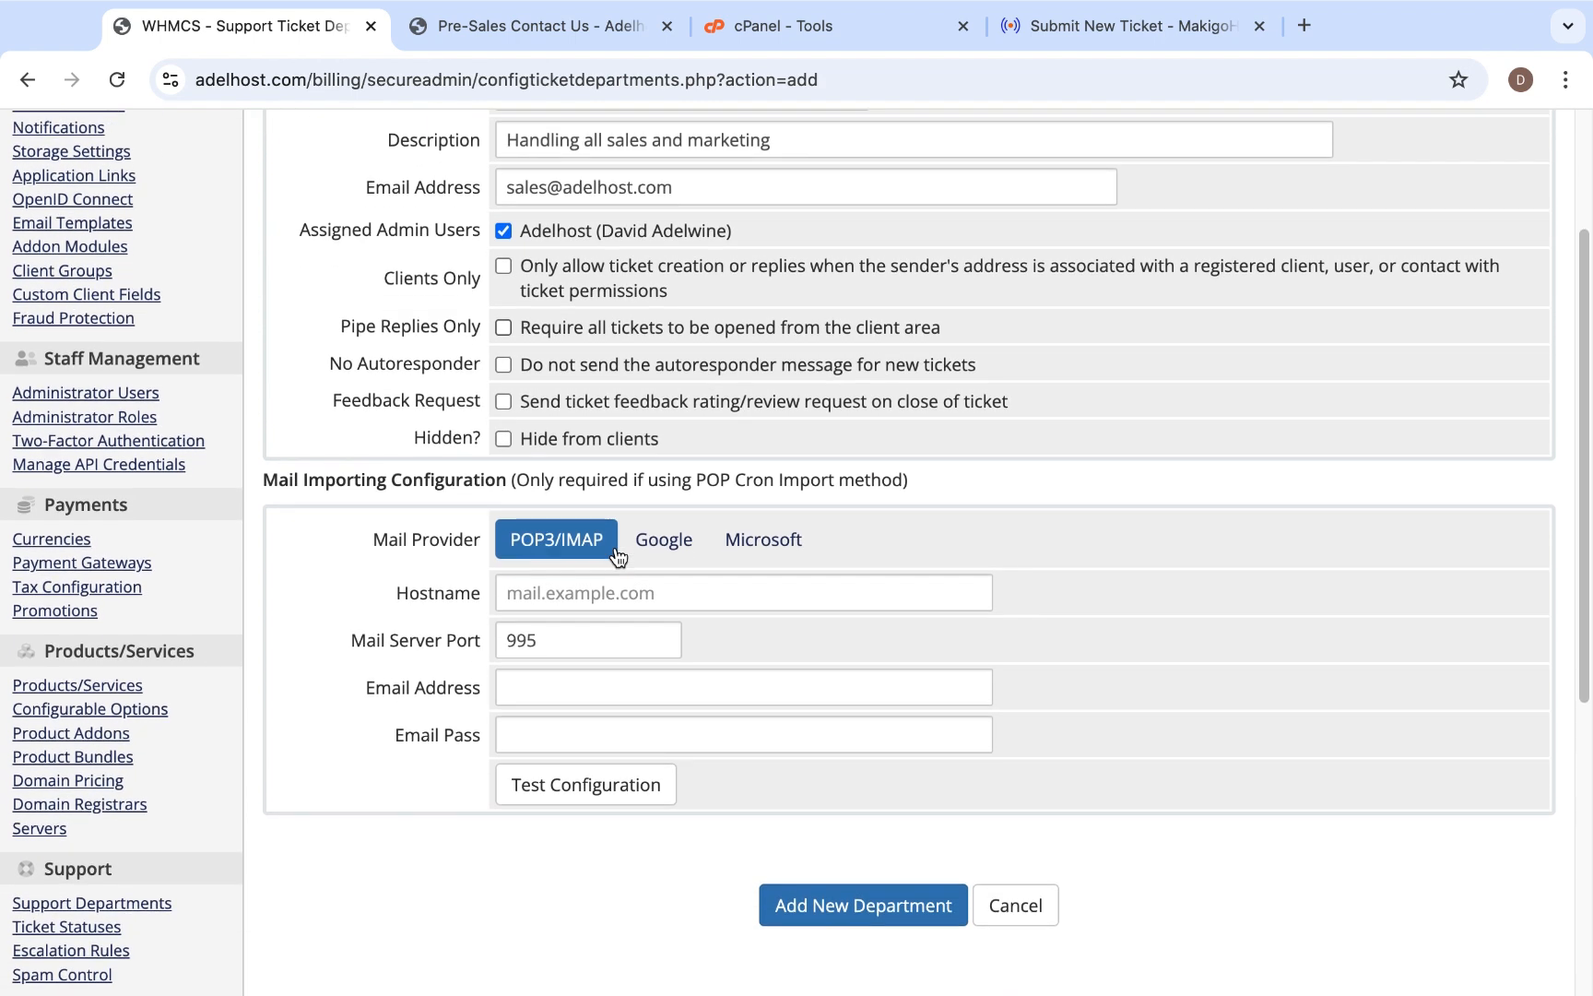
scroll(618, 556, "up", 2)
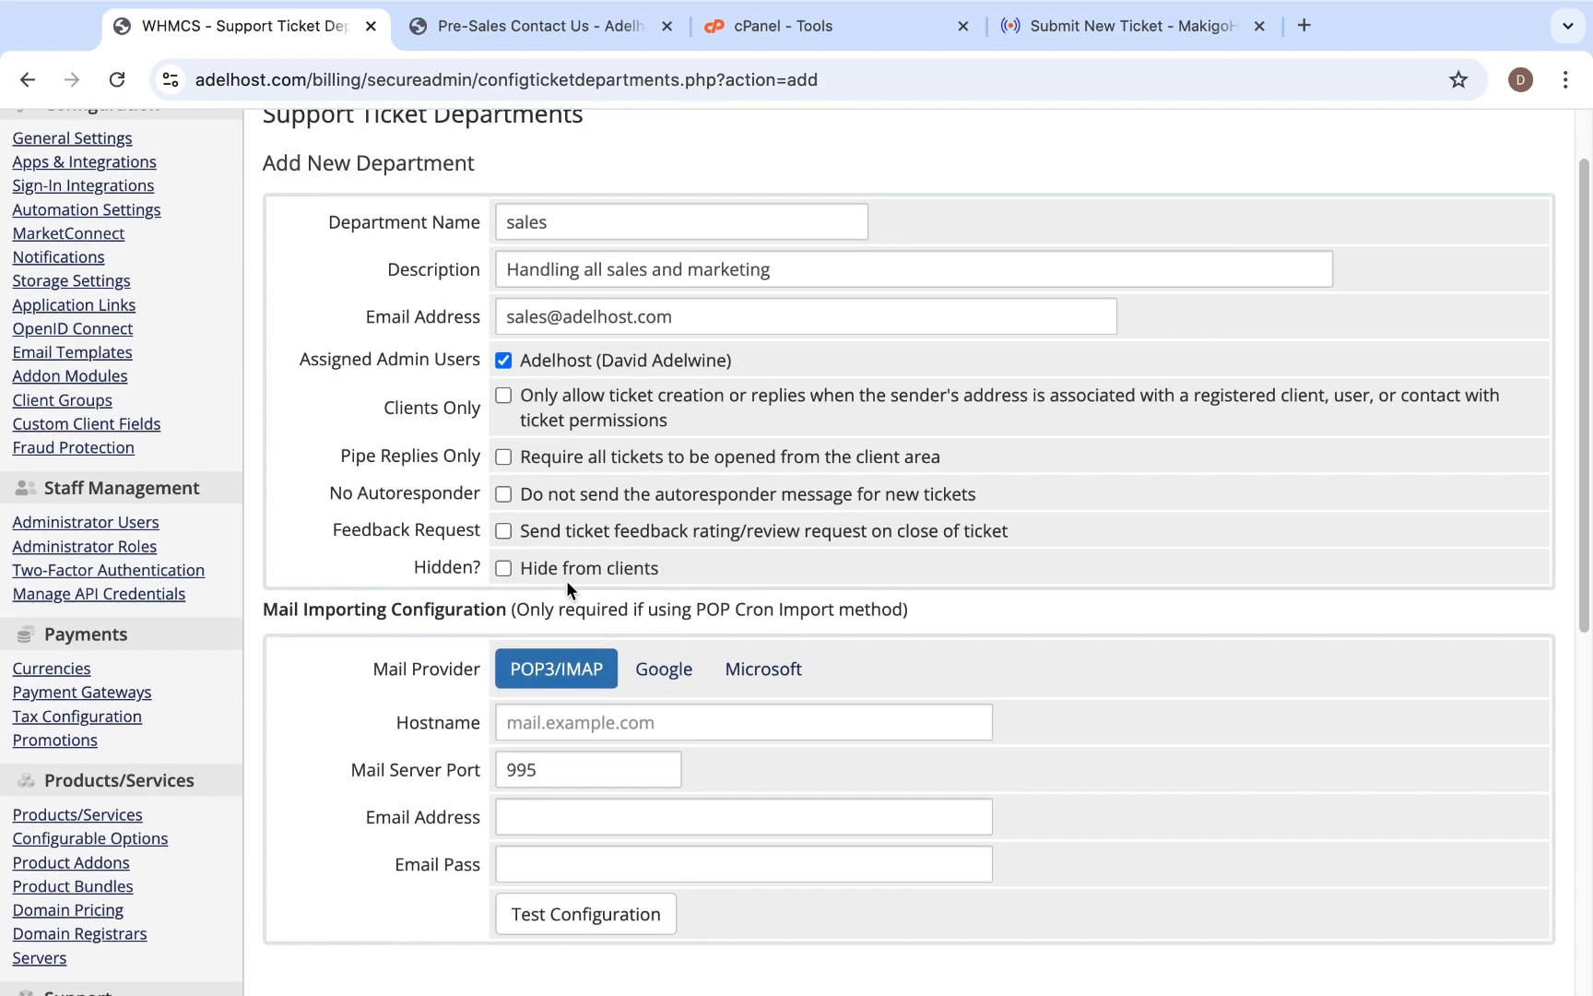
scroll(566, 580, "down", 5)
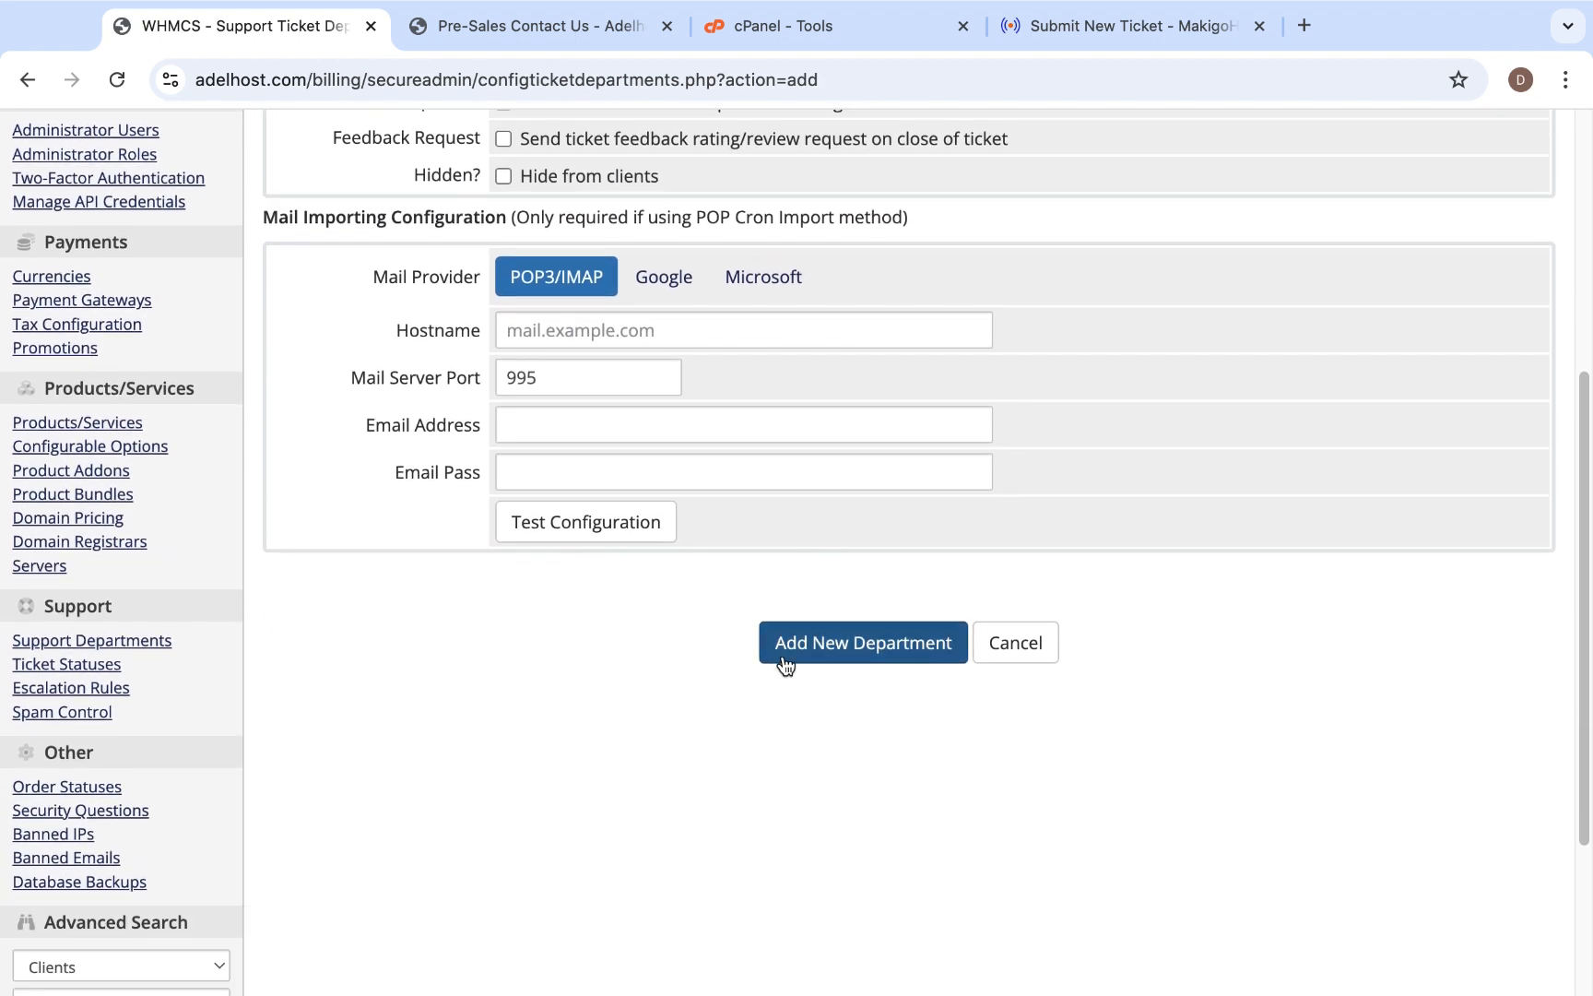
left_click(833, 644)
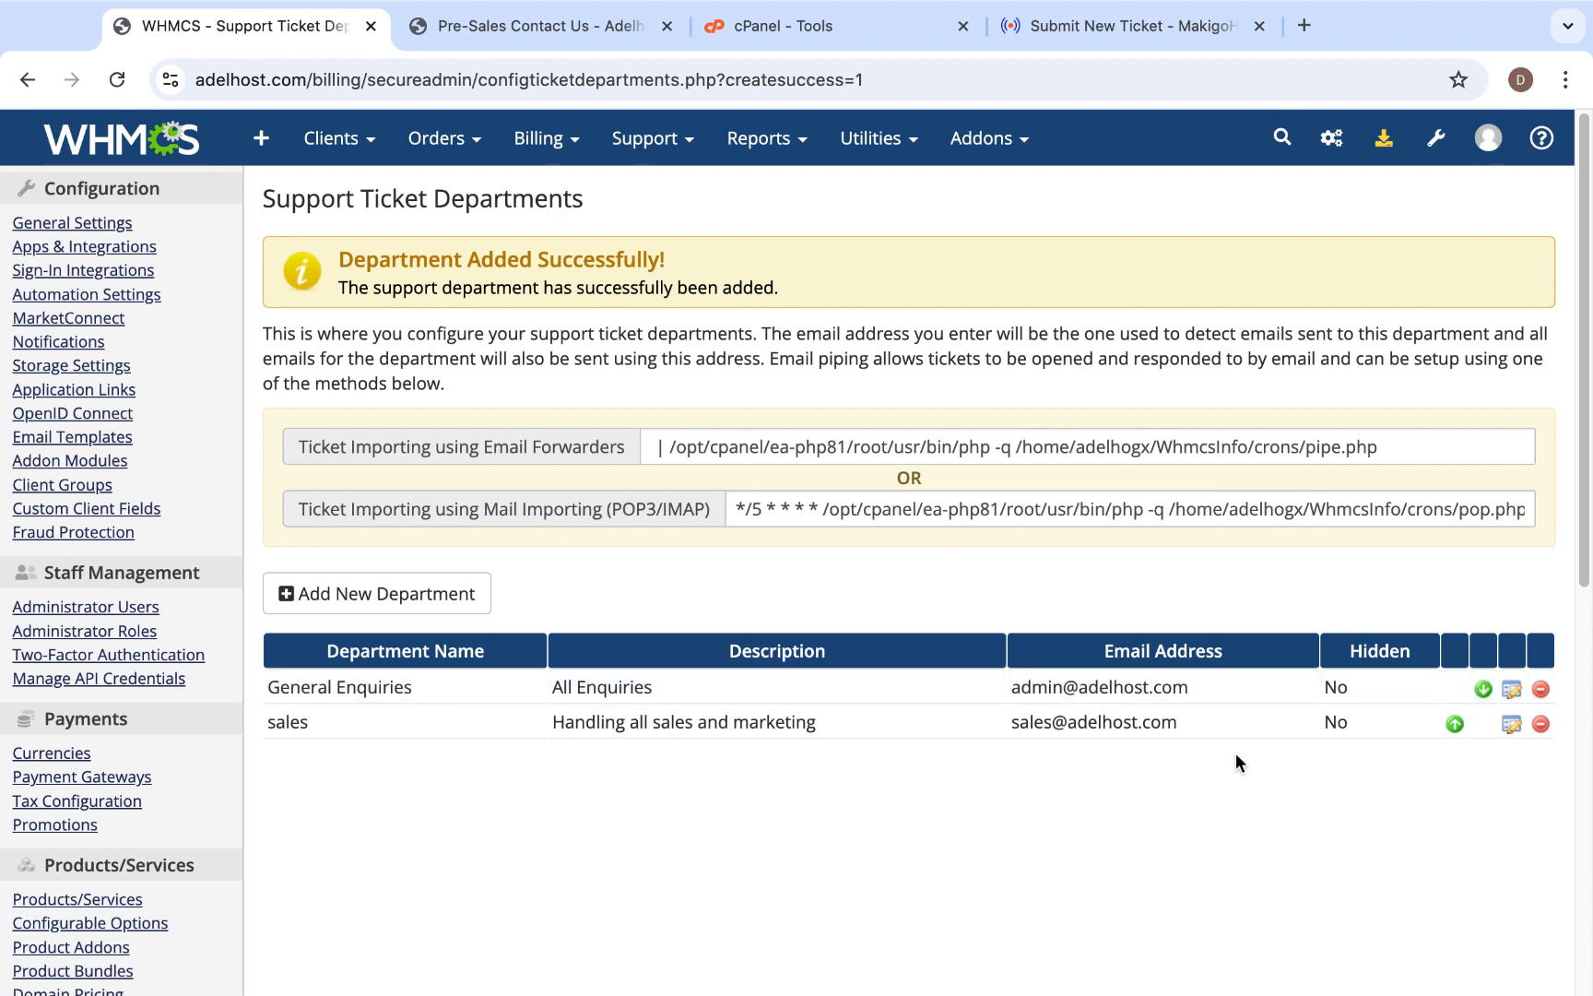
- Delete the General Enquiries department and confirm its removal
left_click(1541, 689)
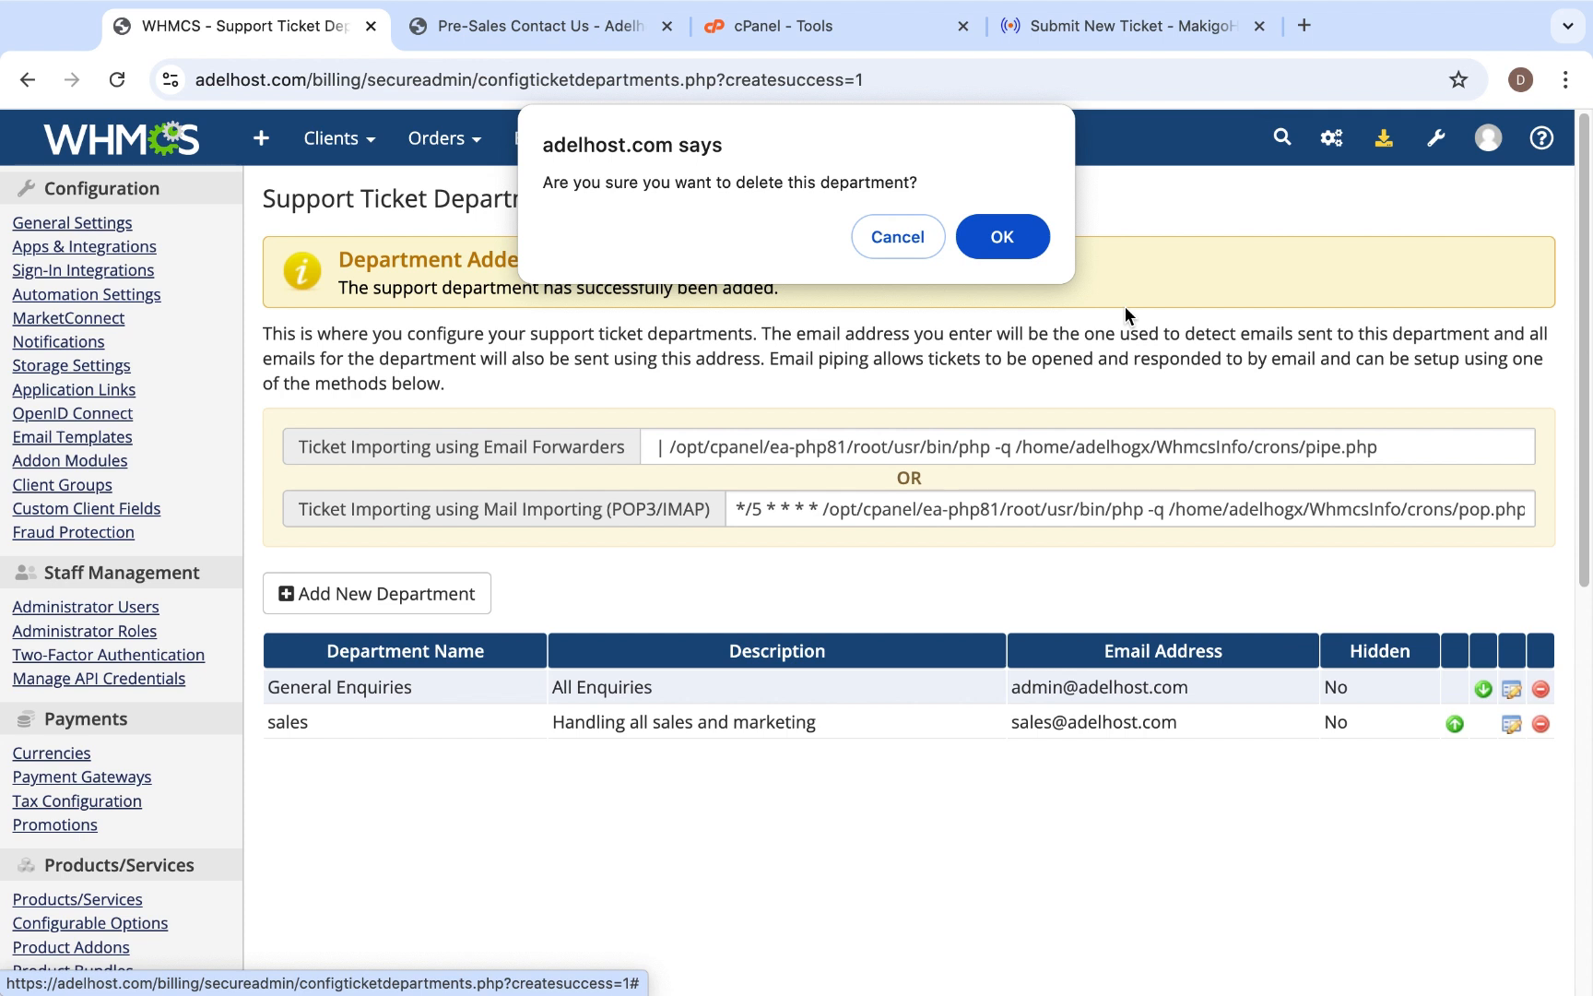
left_click(1013, 232)
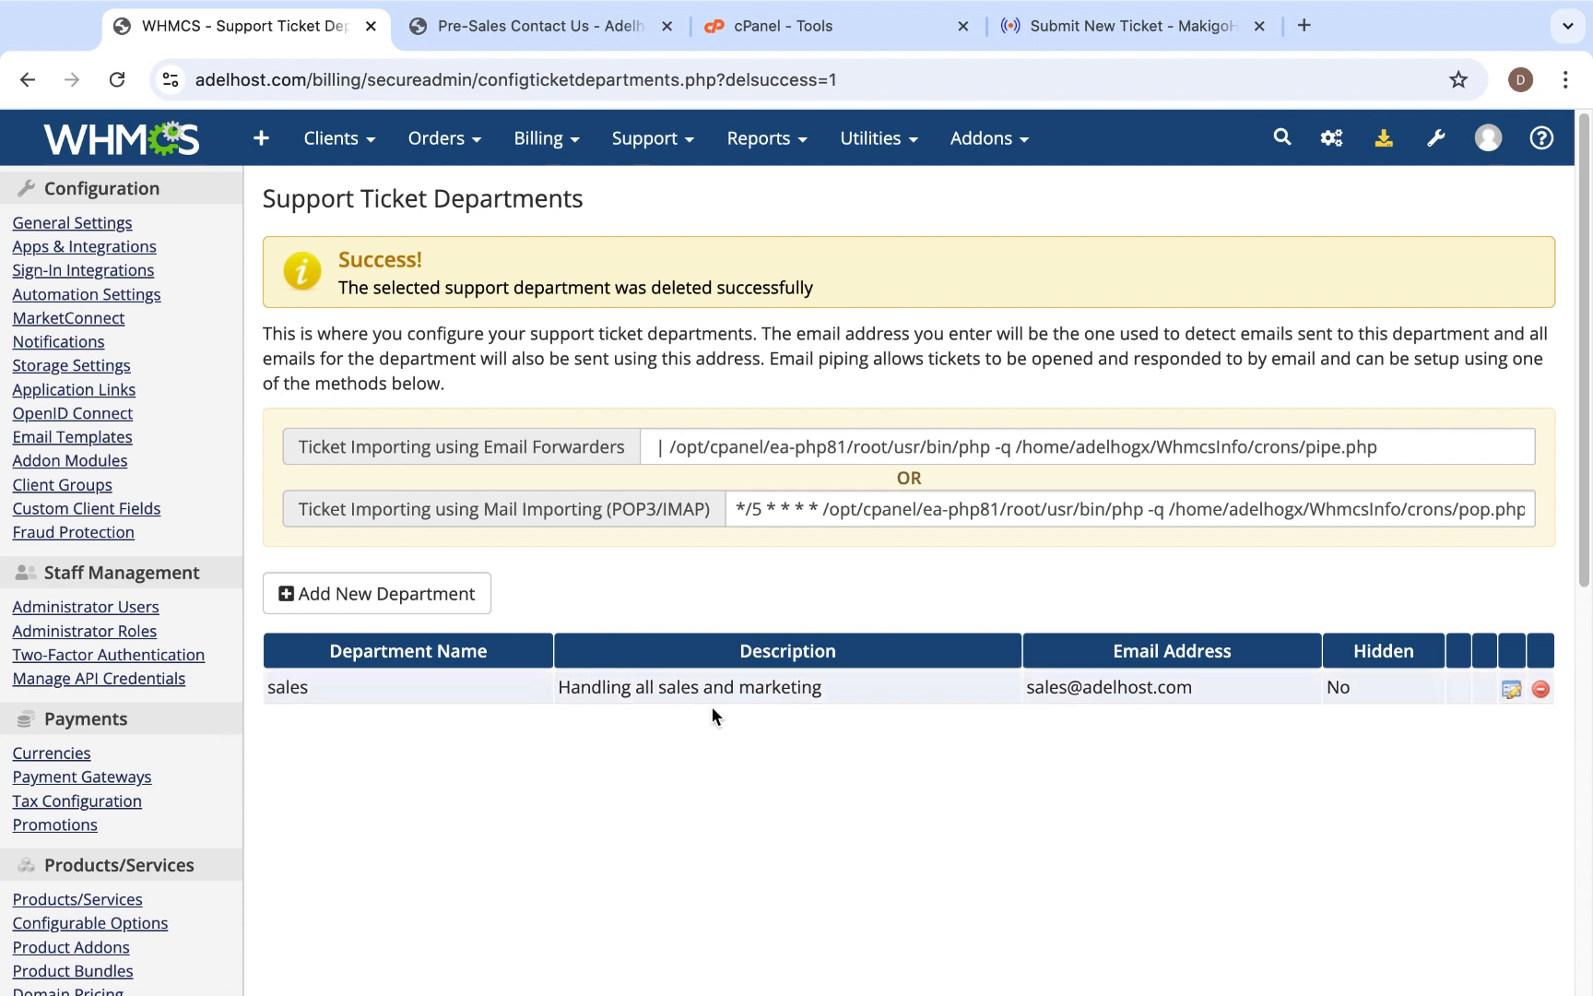
- Start another new support ticket department and name it "support"
left_click(399, 607)
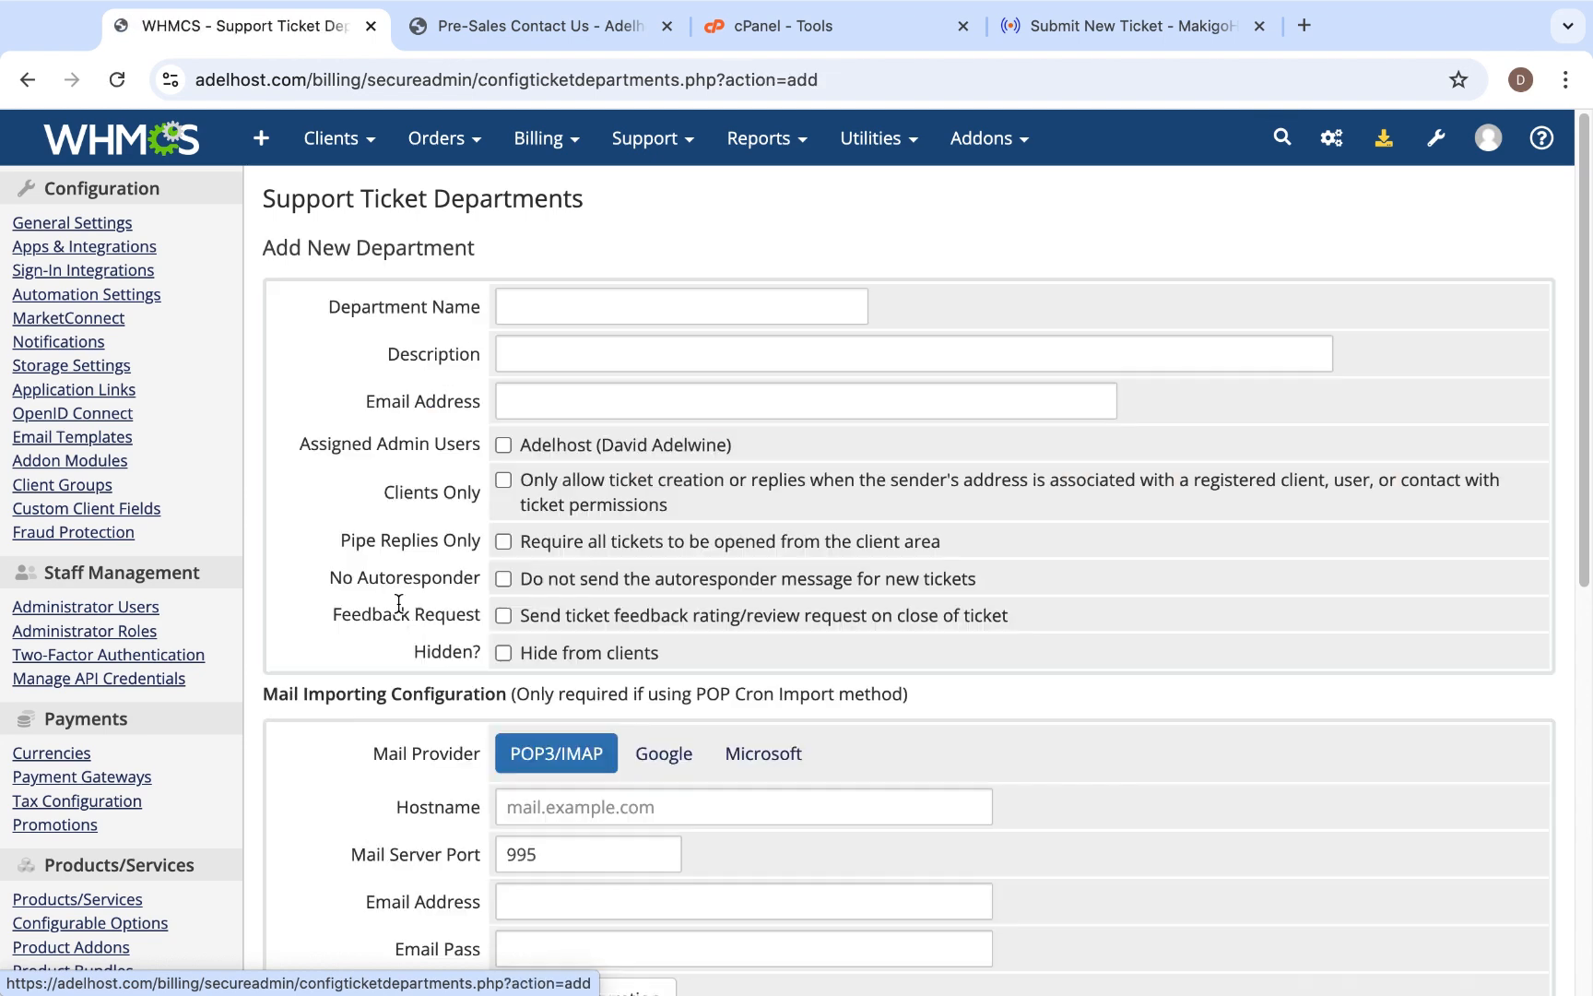
type("support")
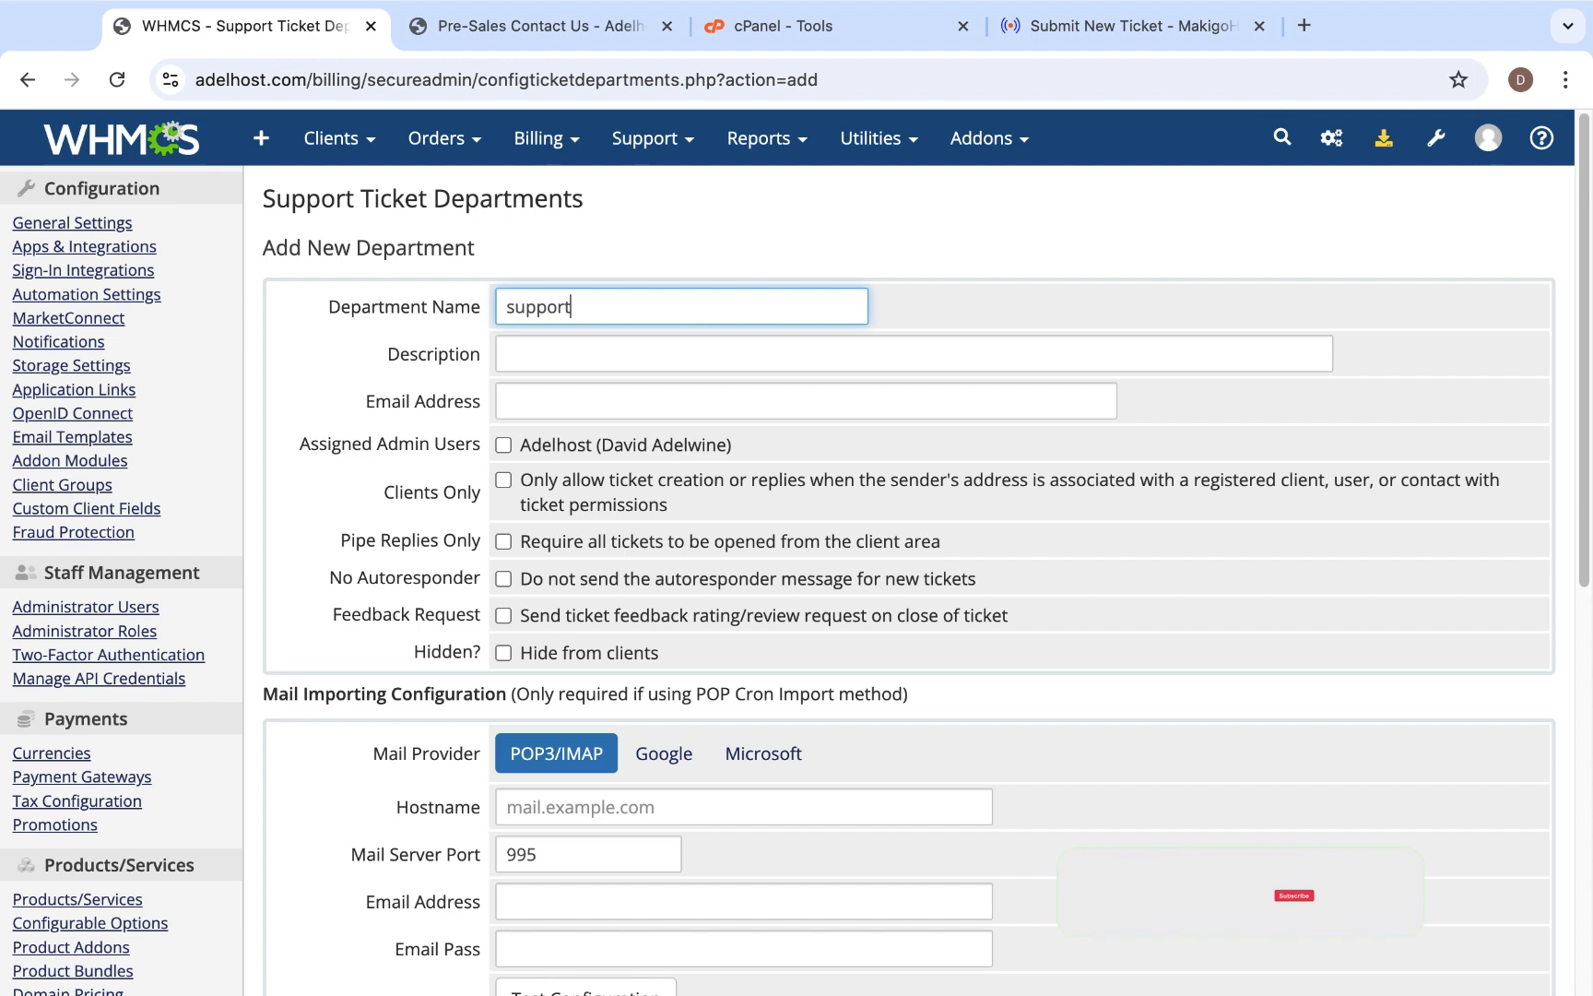
- Enter "Gives all the technical support nedded" as the support department's description
left_click(540, 347)
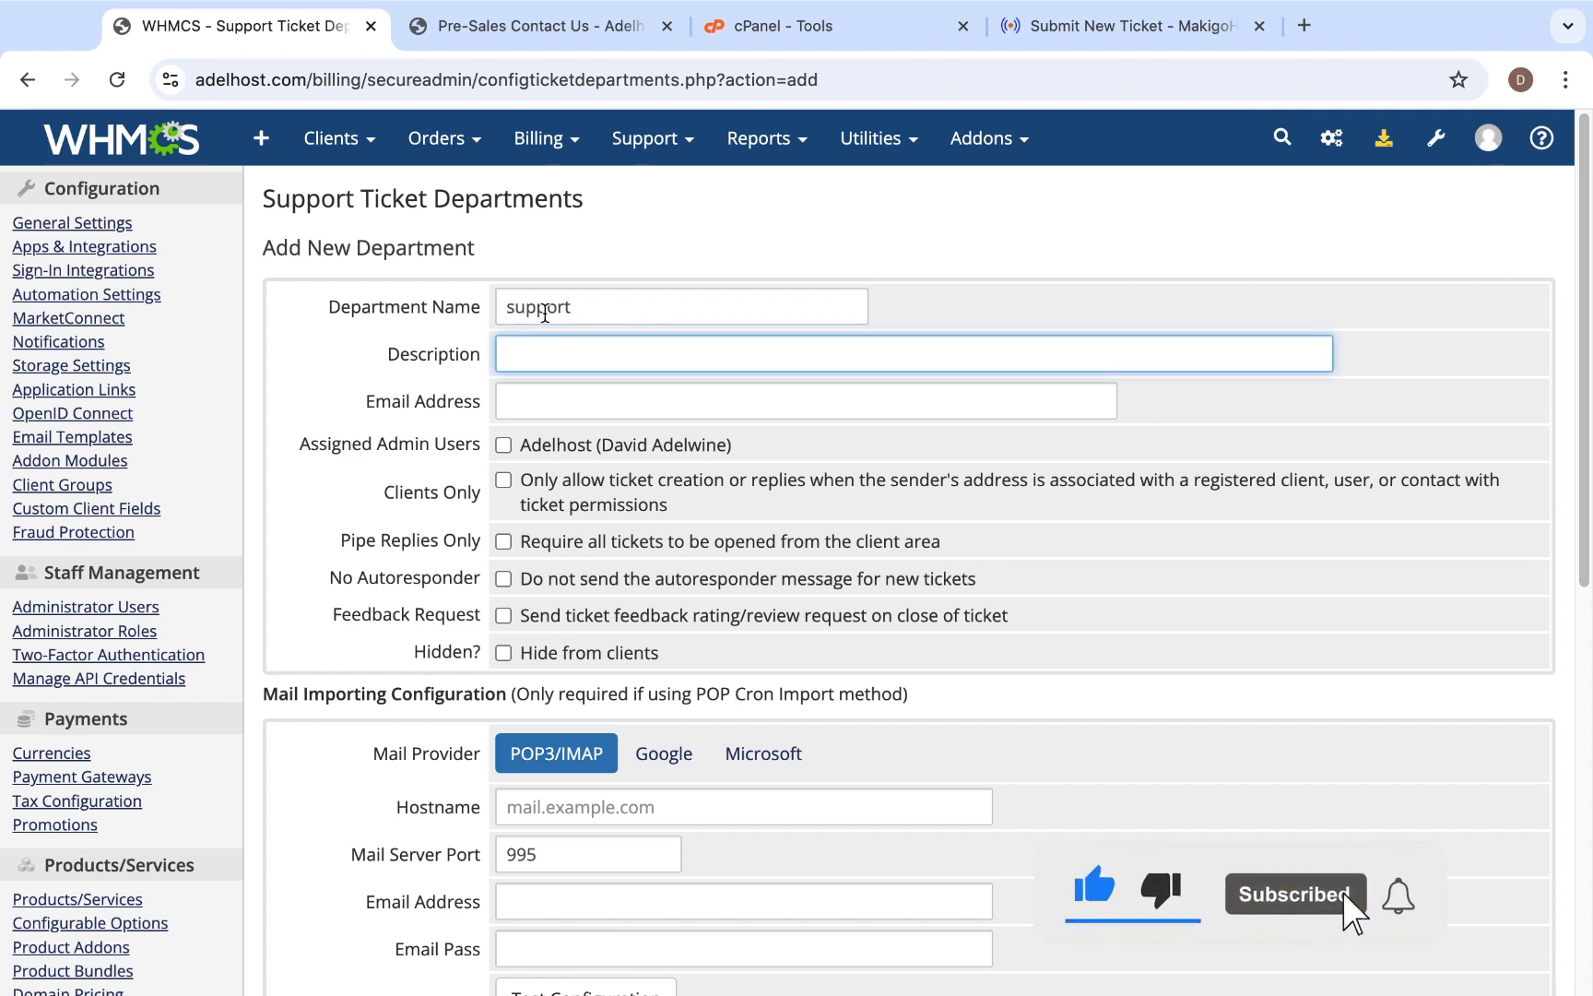
type("Gives ")
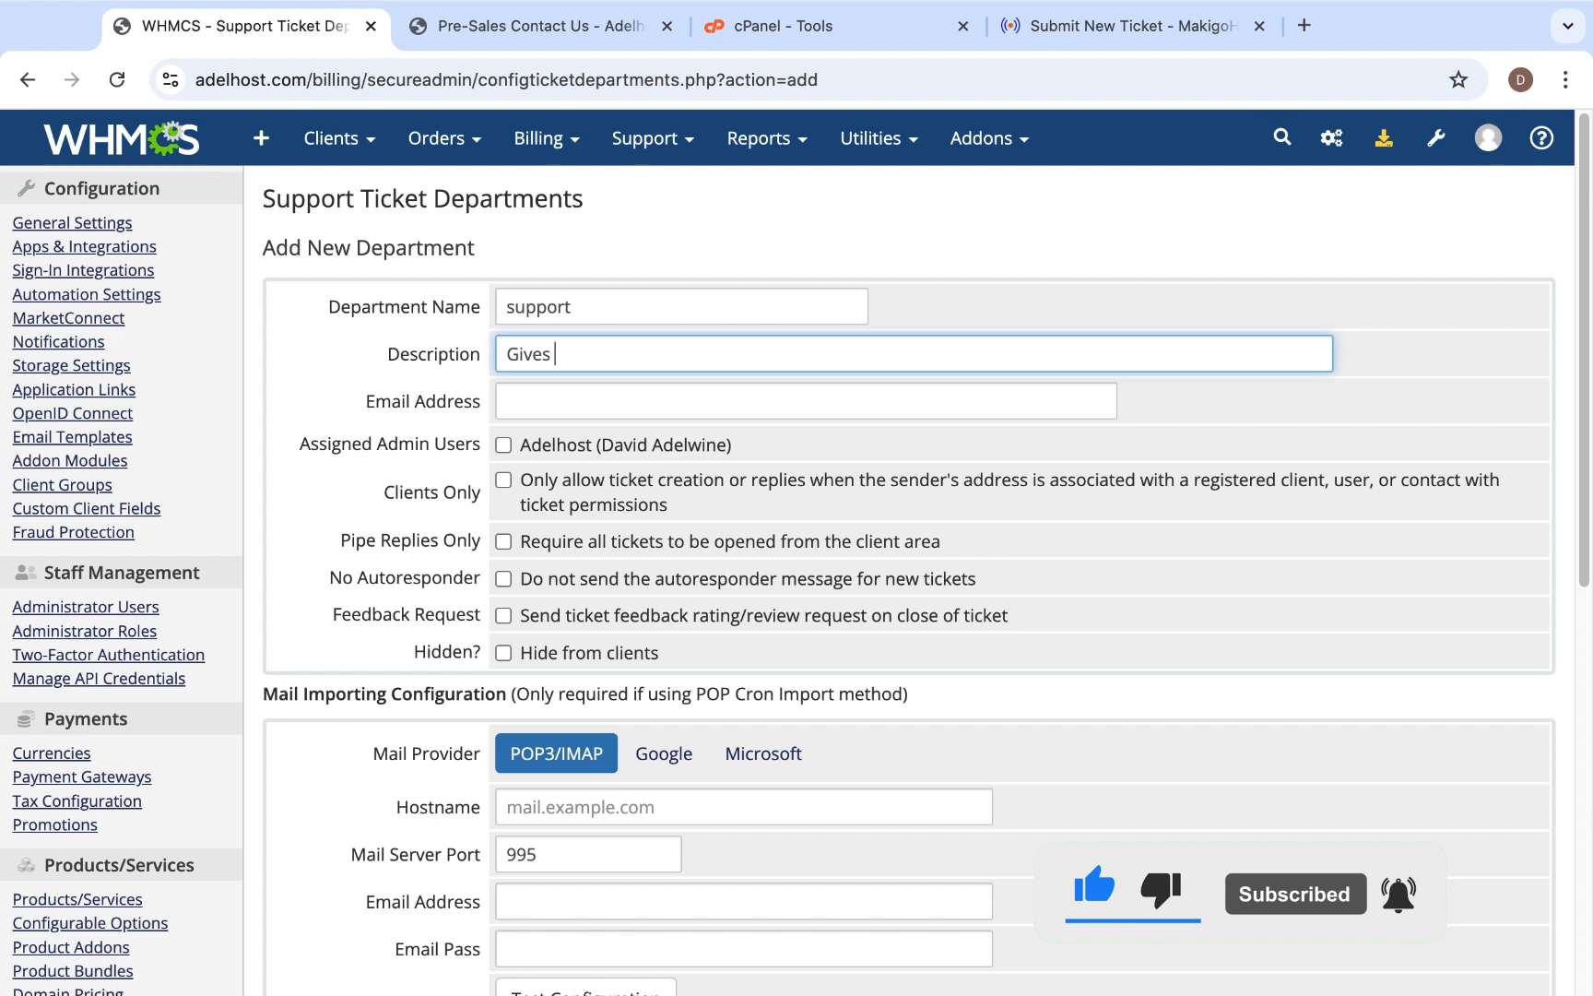
type("all t")
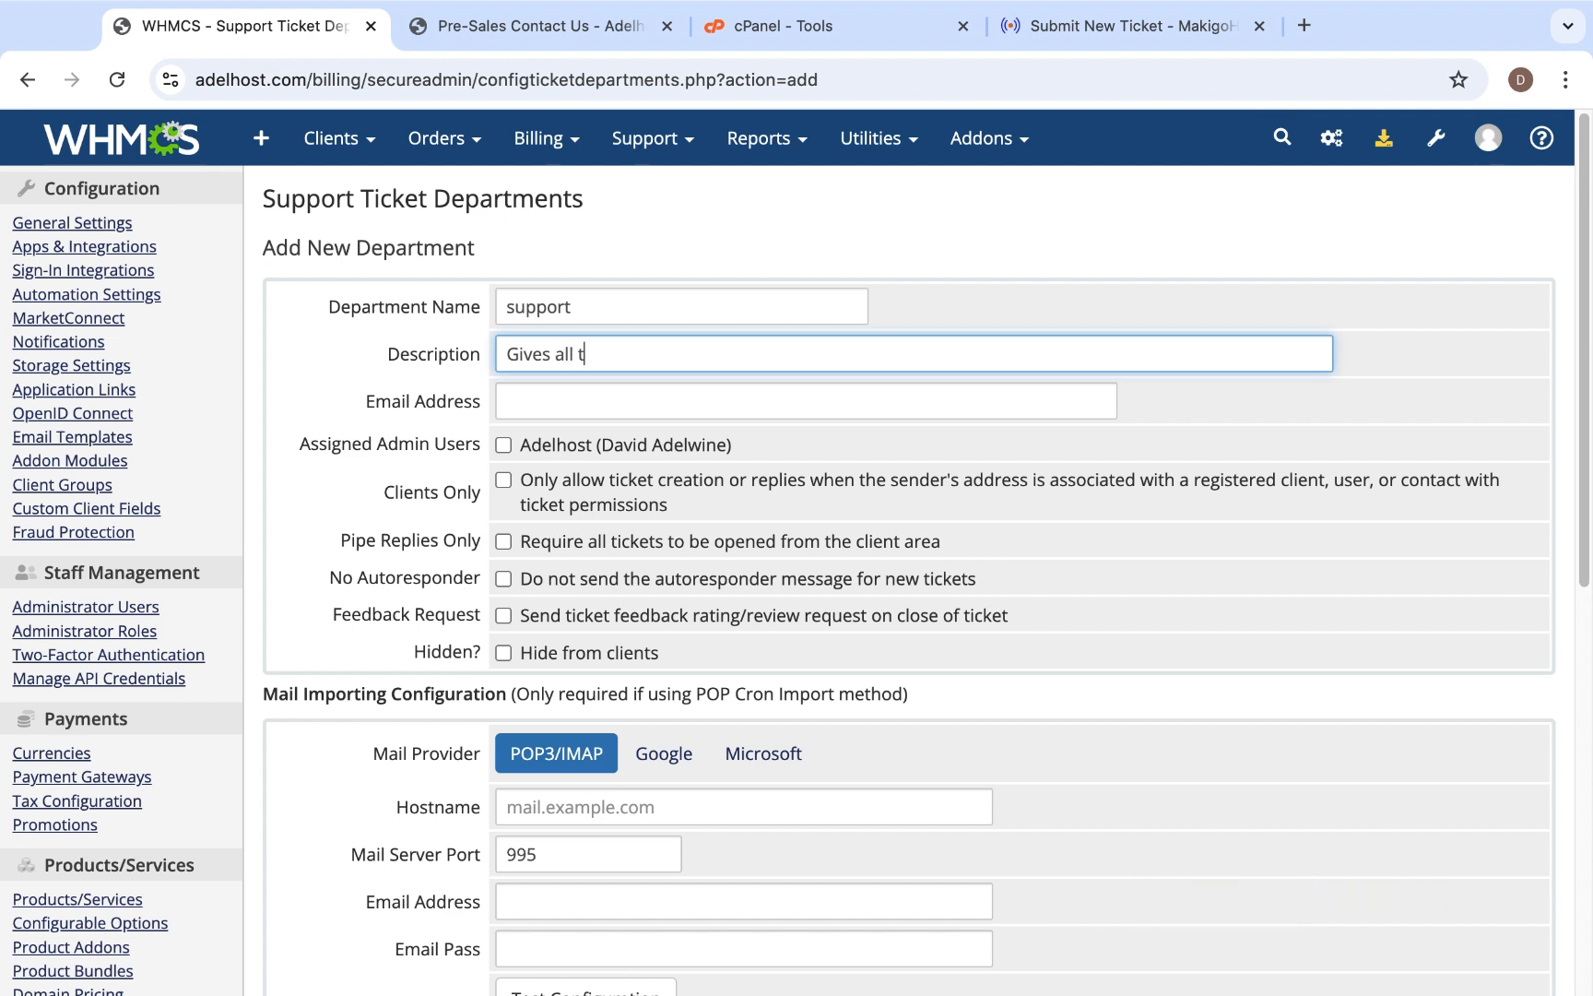
type("he technnical support nedded")
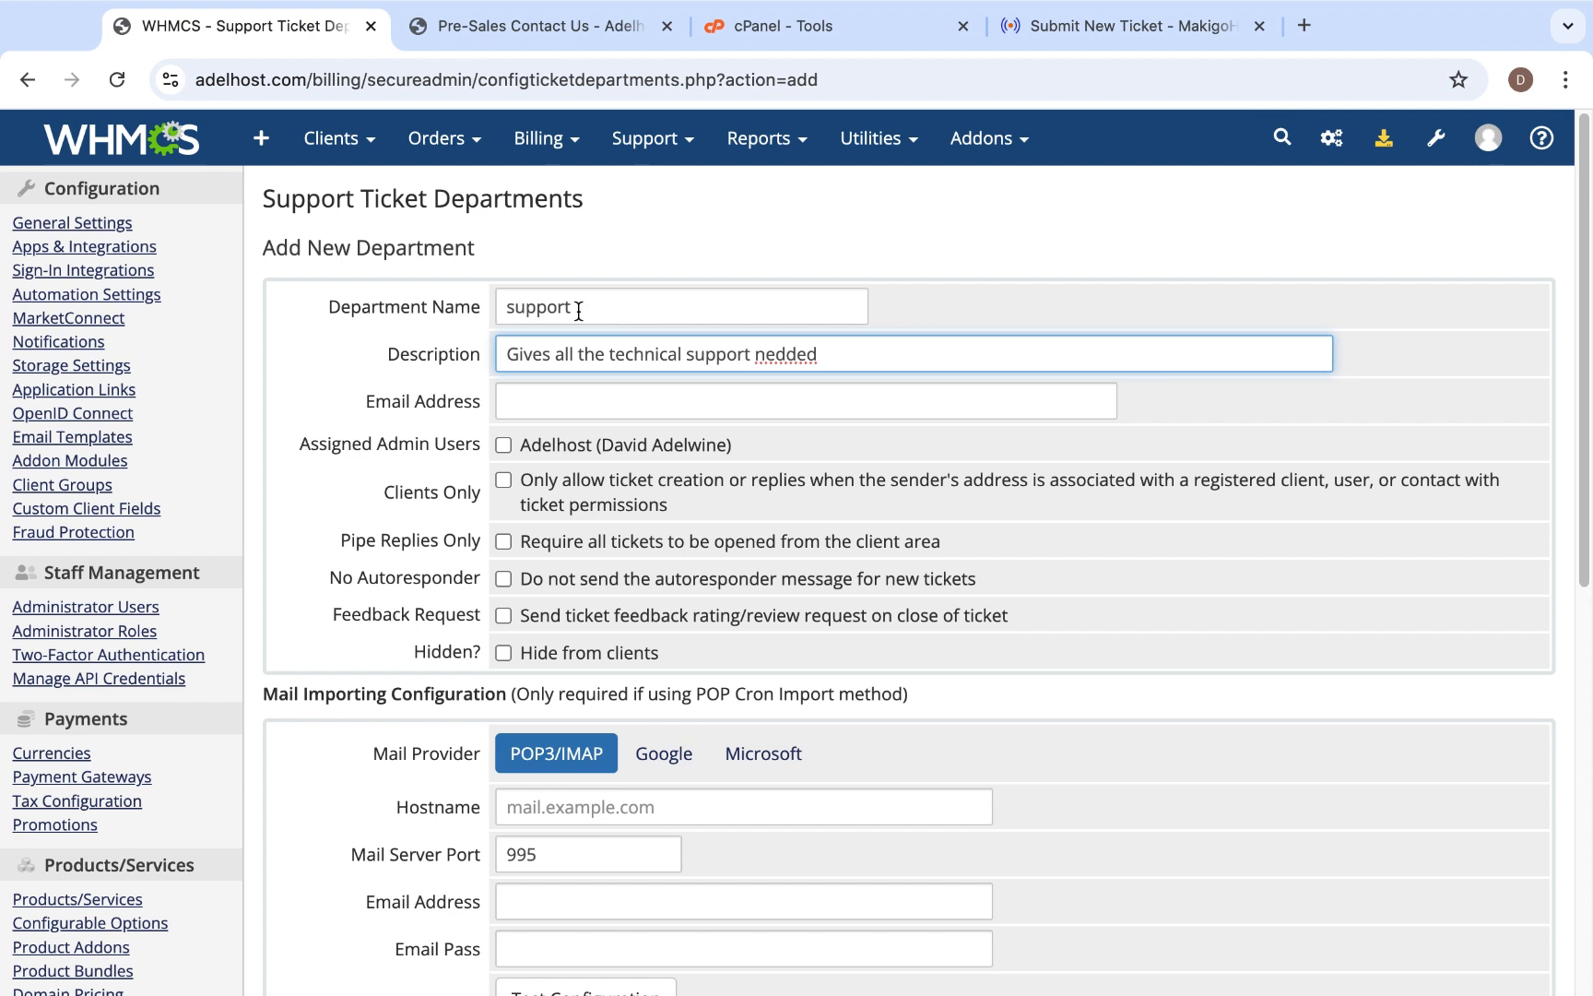
- Enter the support department's e-mail address on the adelhost.com domain
left_click(620, 397)
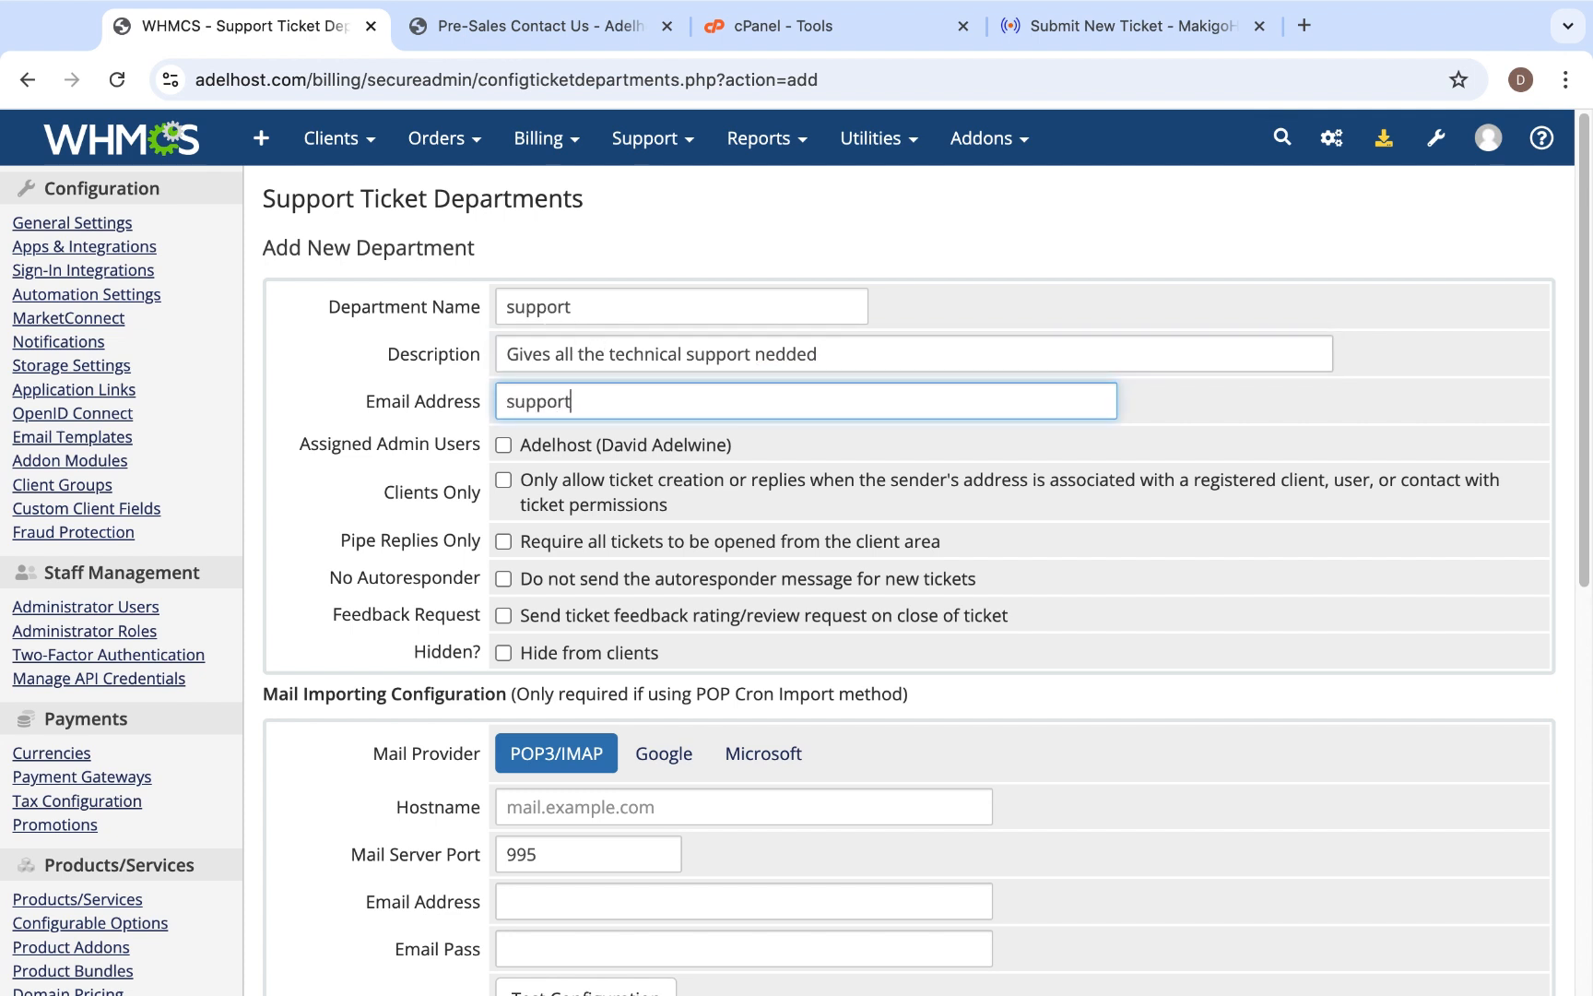
- Assign the Adelhost admin user to the support department and save it as a new department
left_click(506, 448)
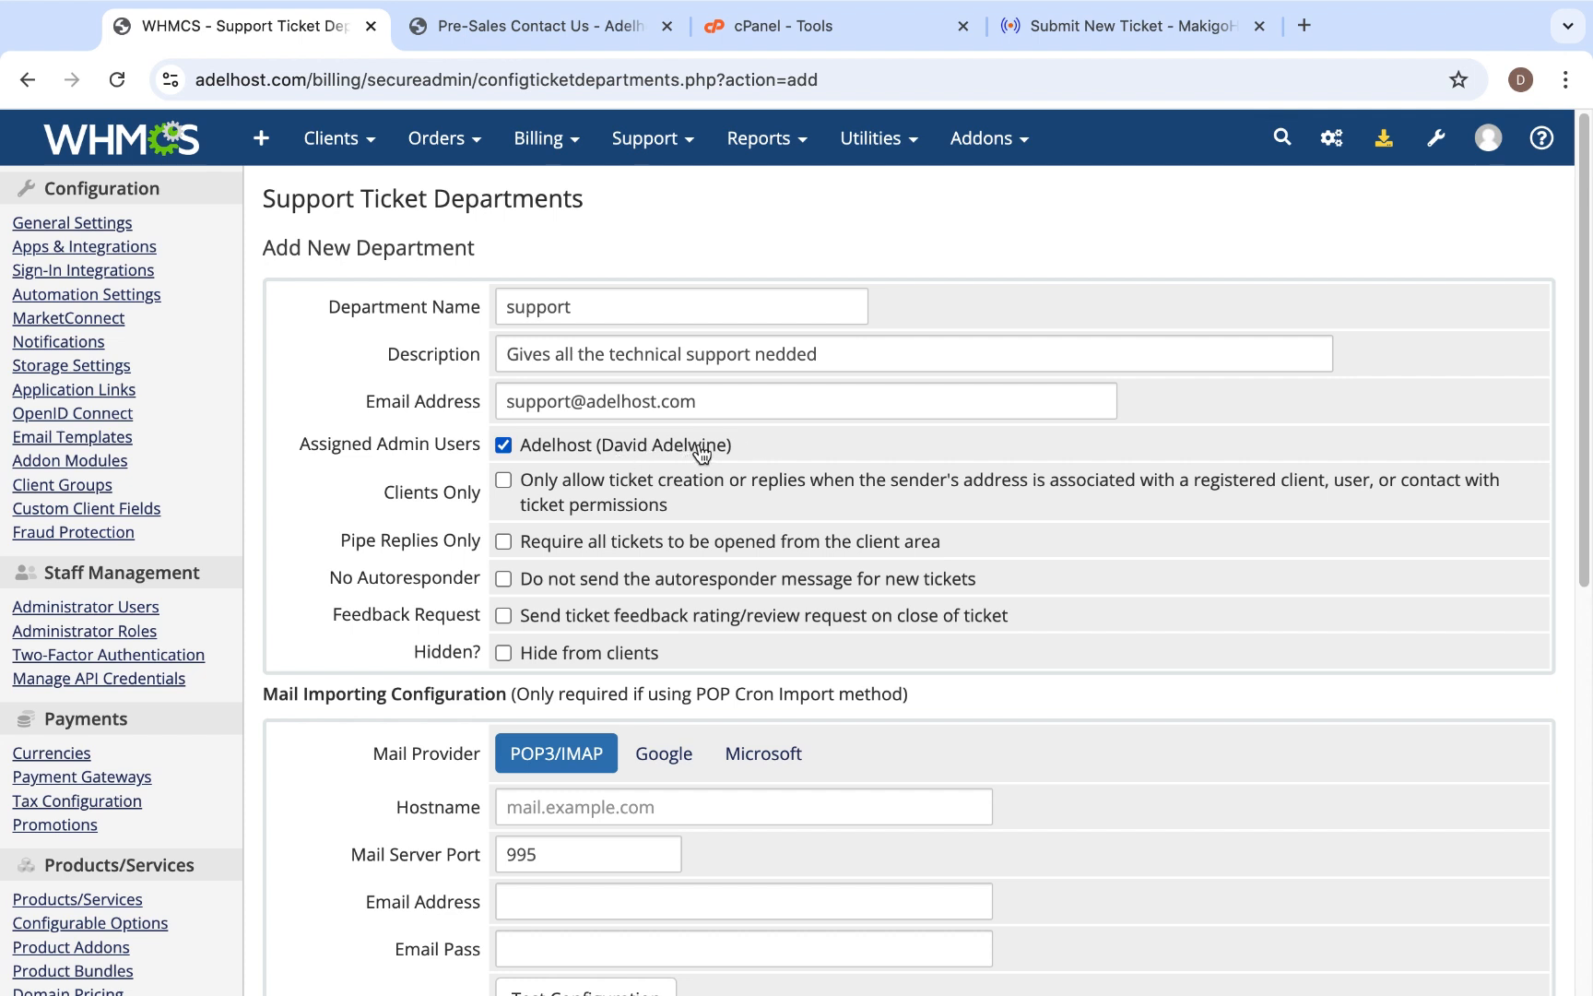
left_click(528, 477)
scroll(546, 636, "down", 5)
scroll(545, 634, "down", 1)
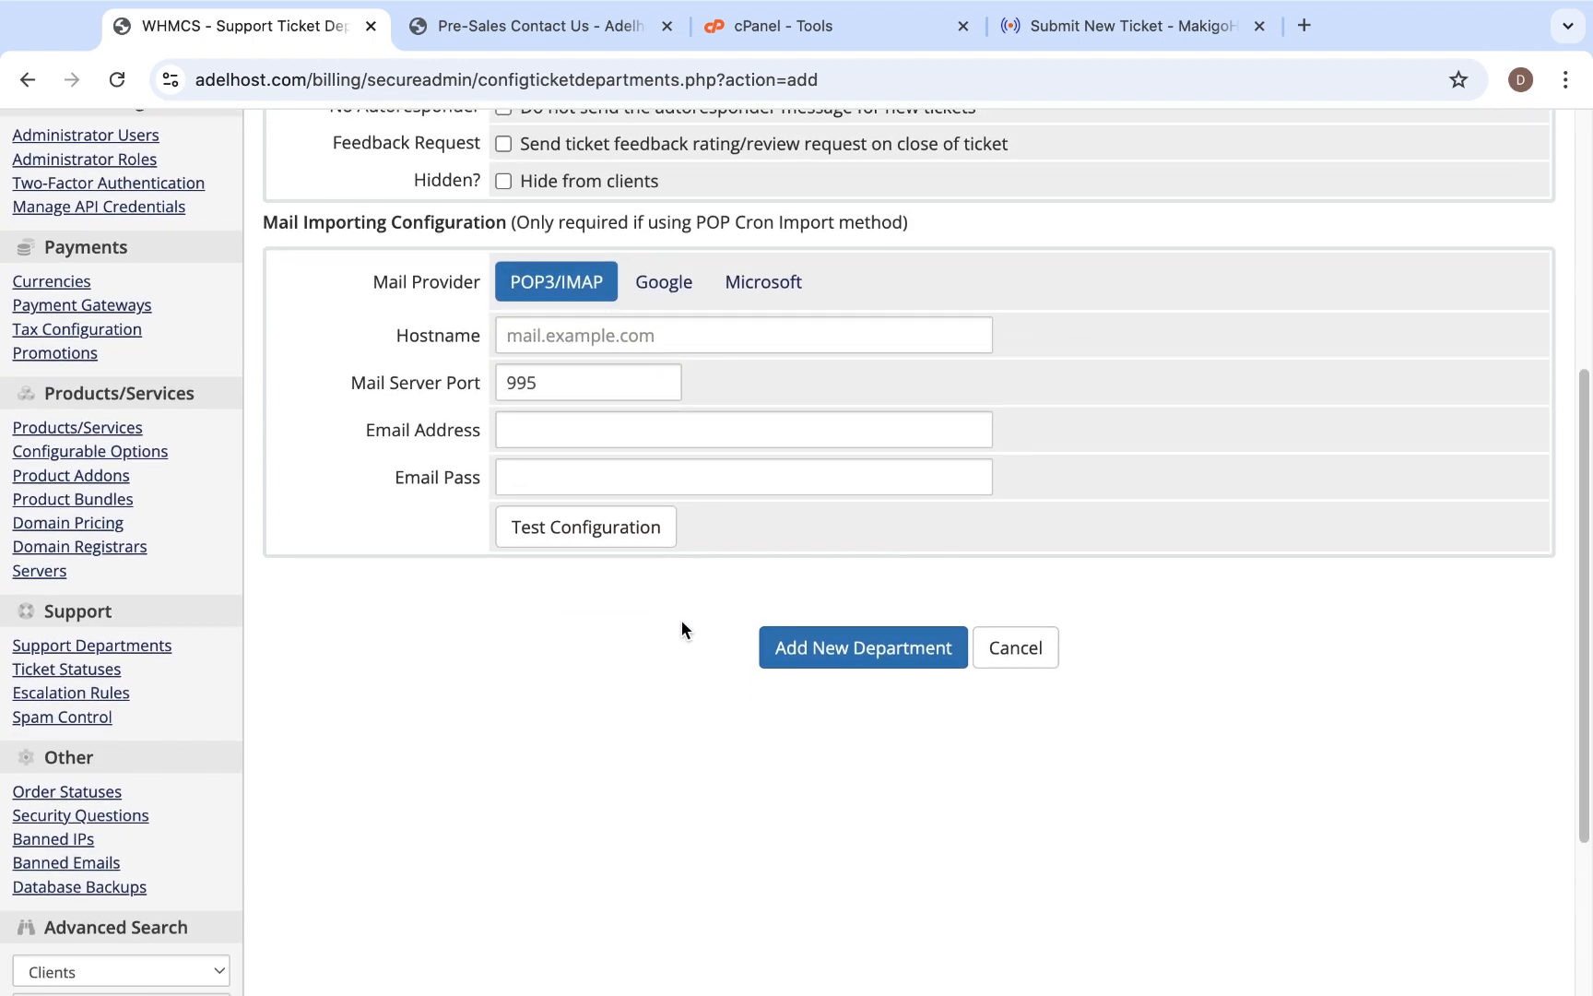
left_click(871, 657)
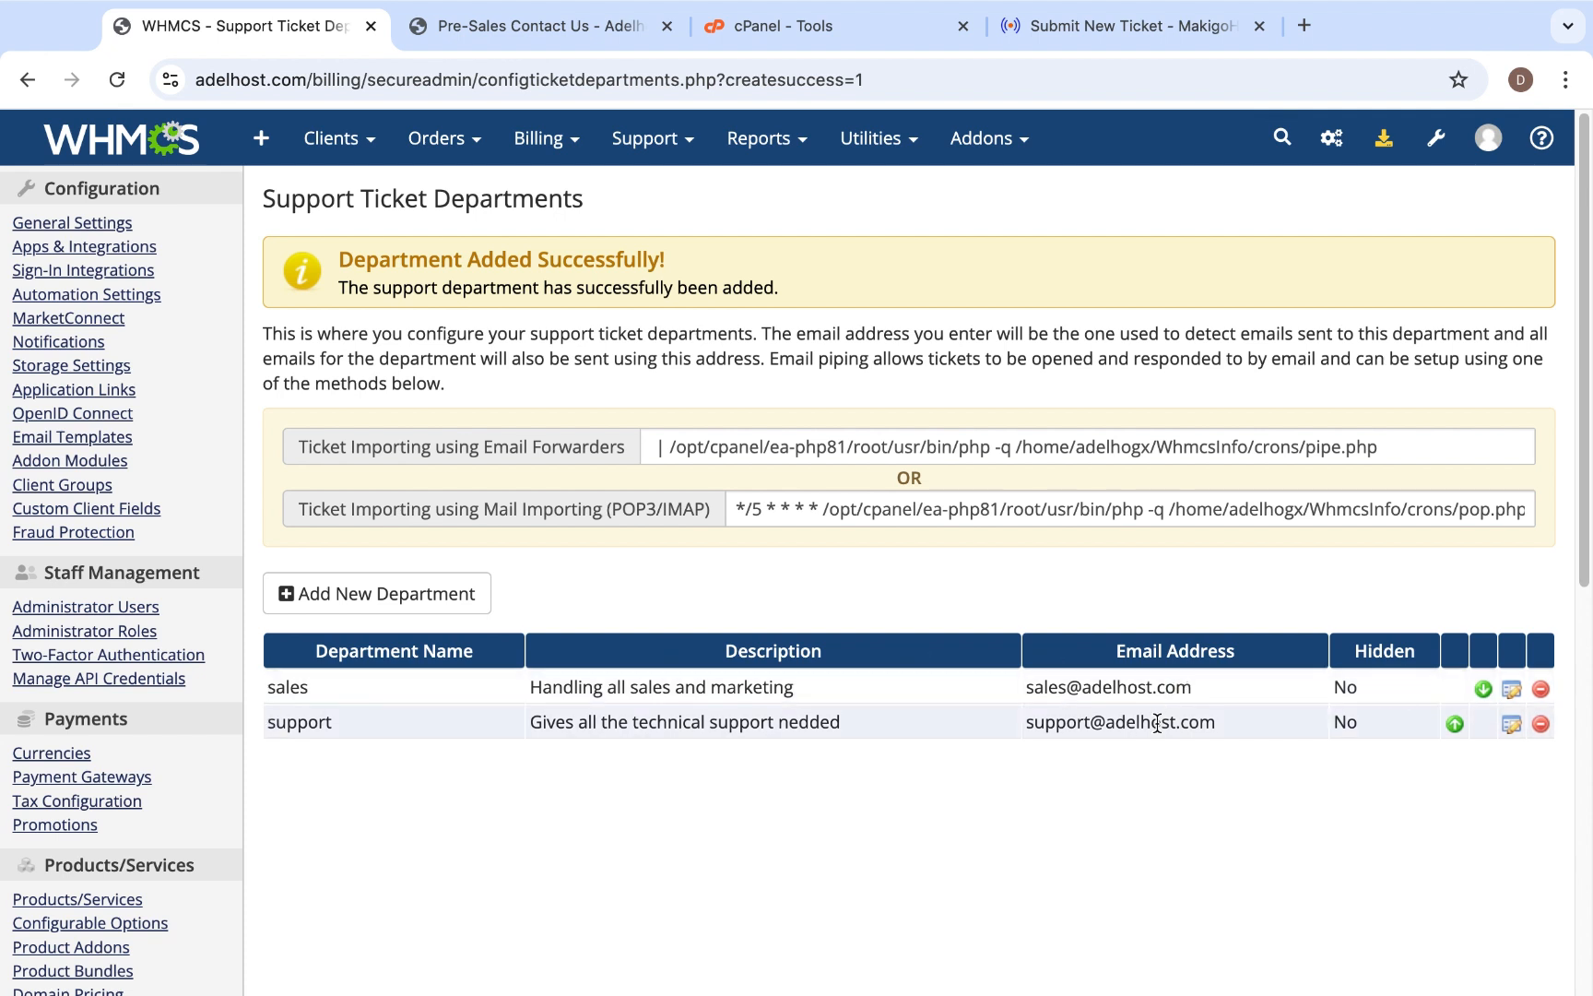
- Switch to cPanel and create an email account with username "sales" and a generated password, dismissing the browser's offer to save the password
left_click(842, 31)
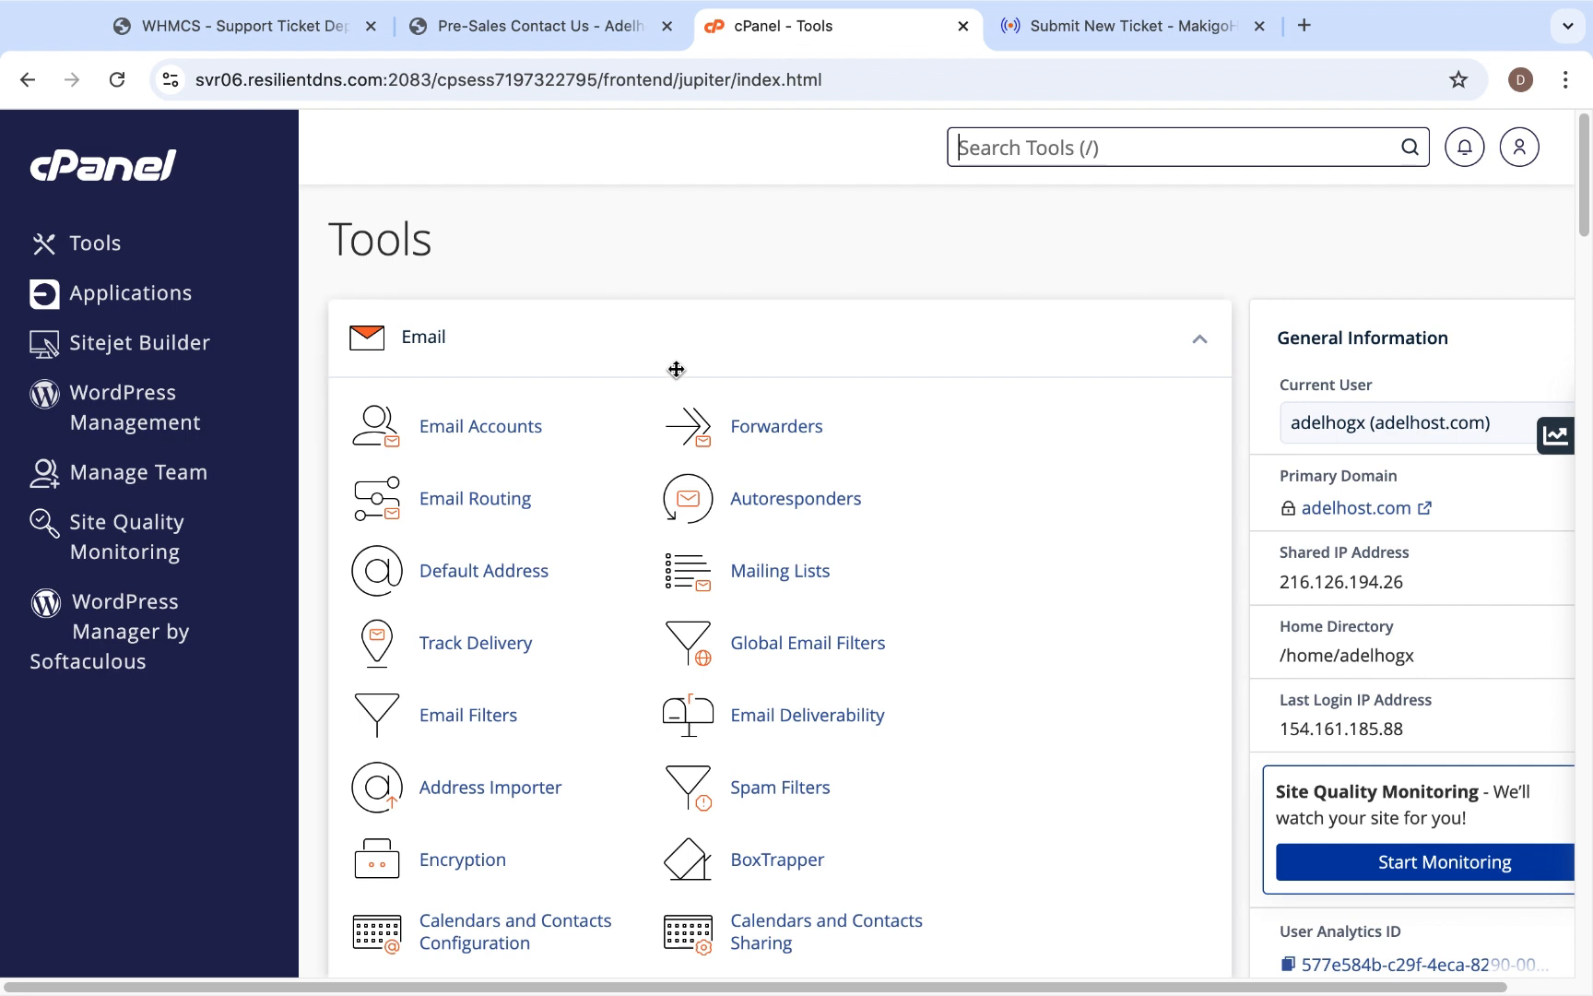
left_click(523, 432)
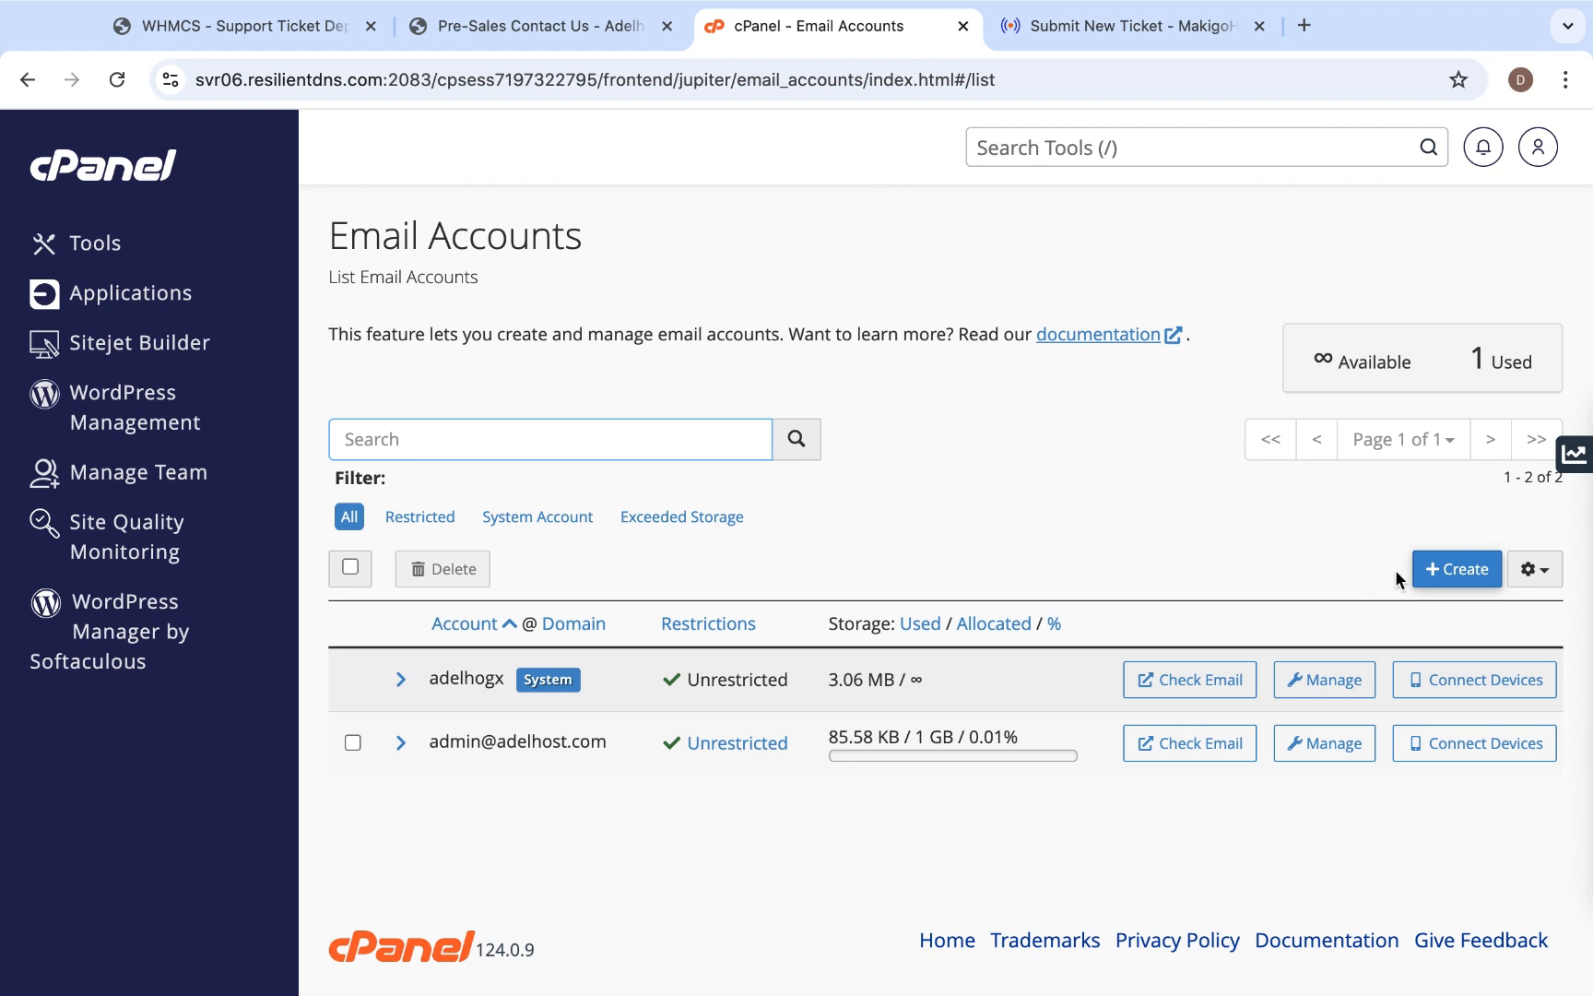
left_click(1462, 568)
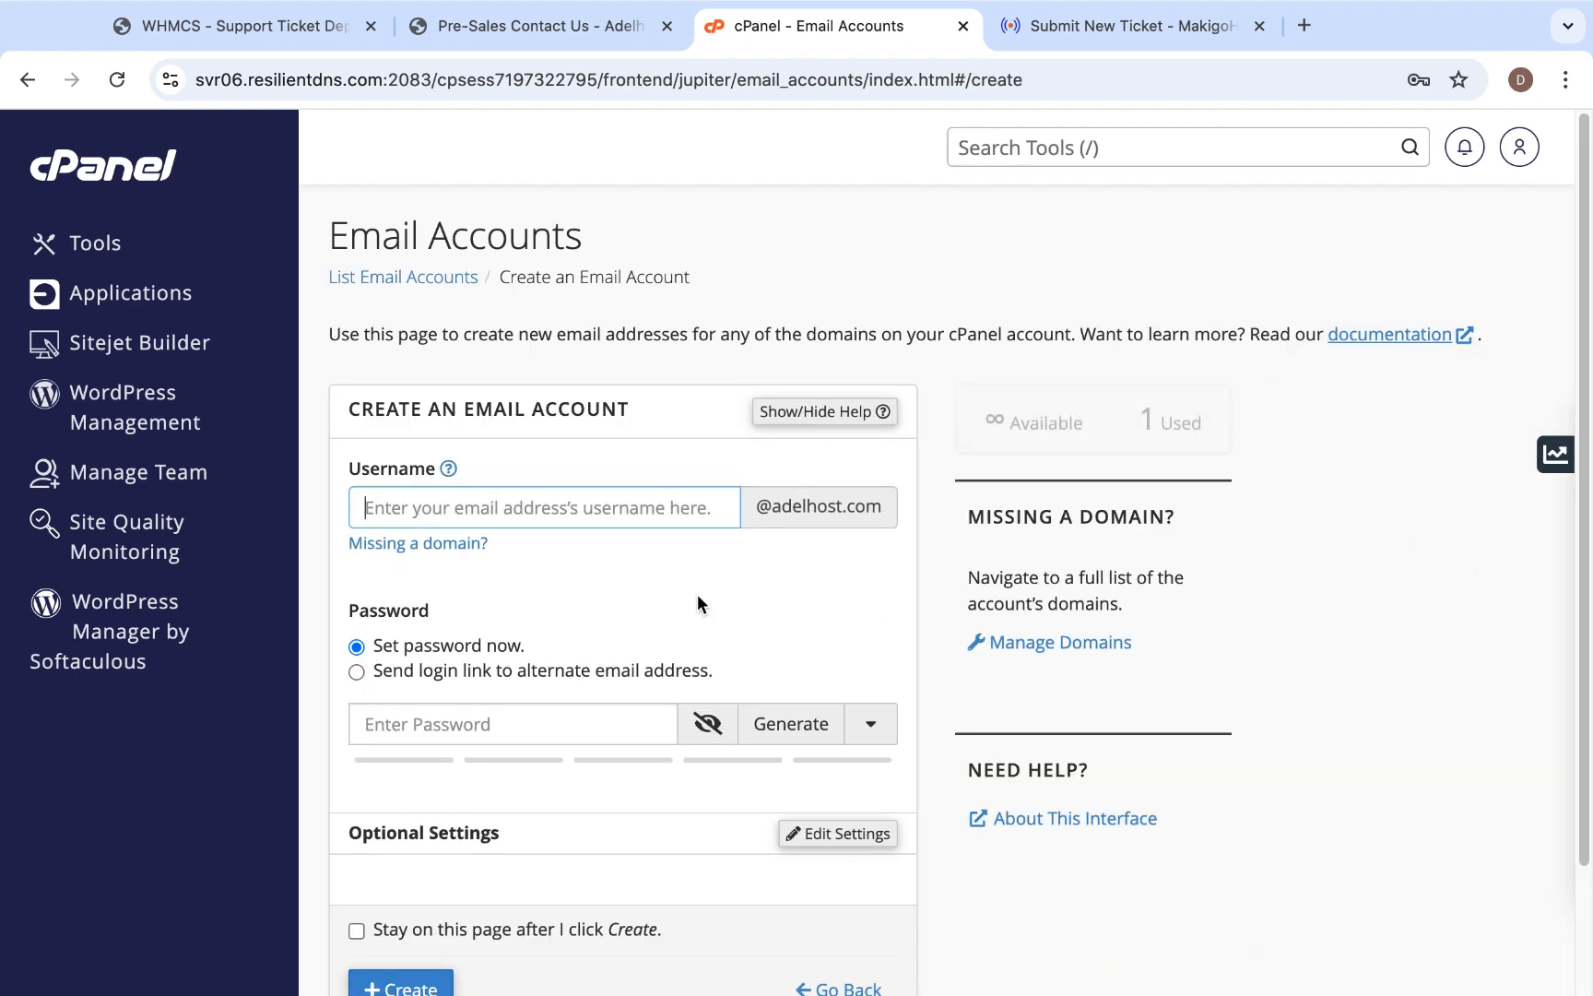
left_click(572, 508)
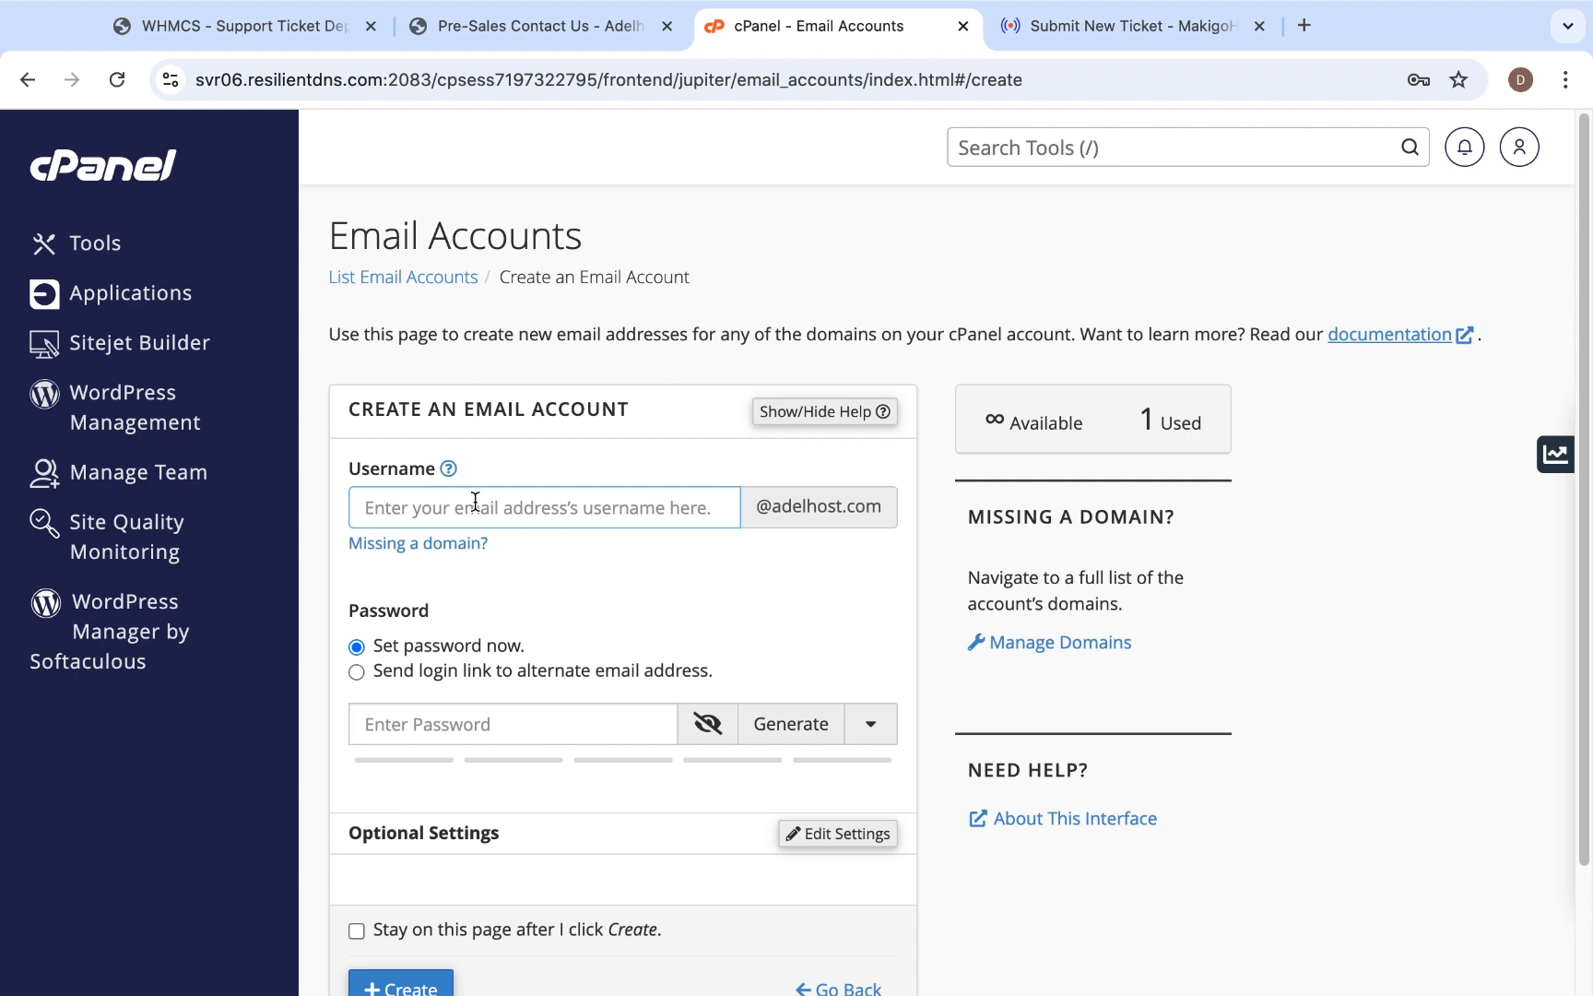
type("sales")
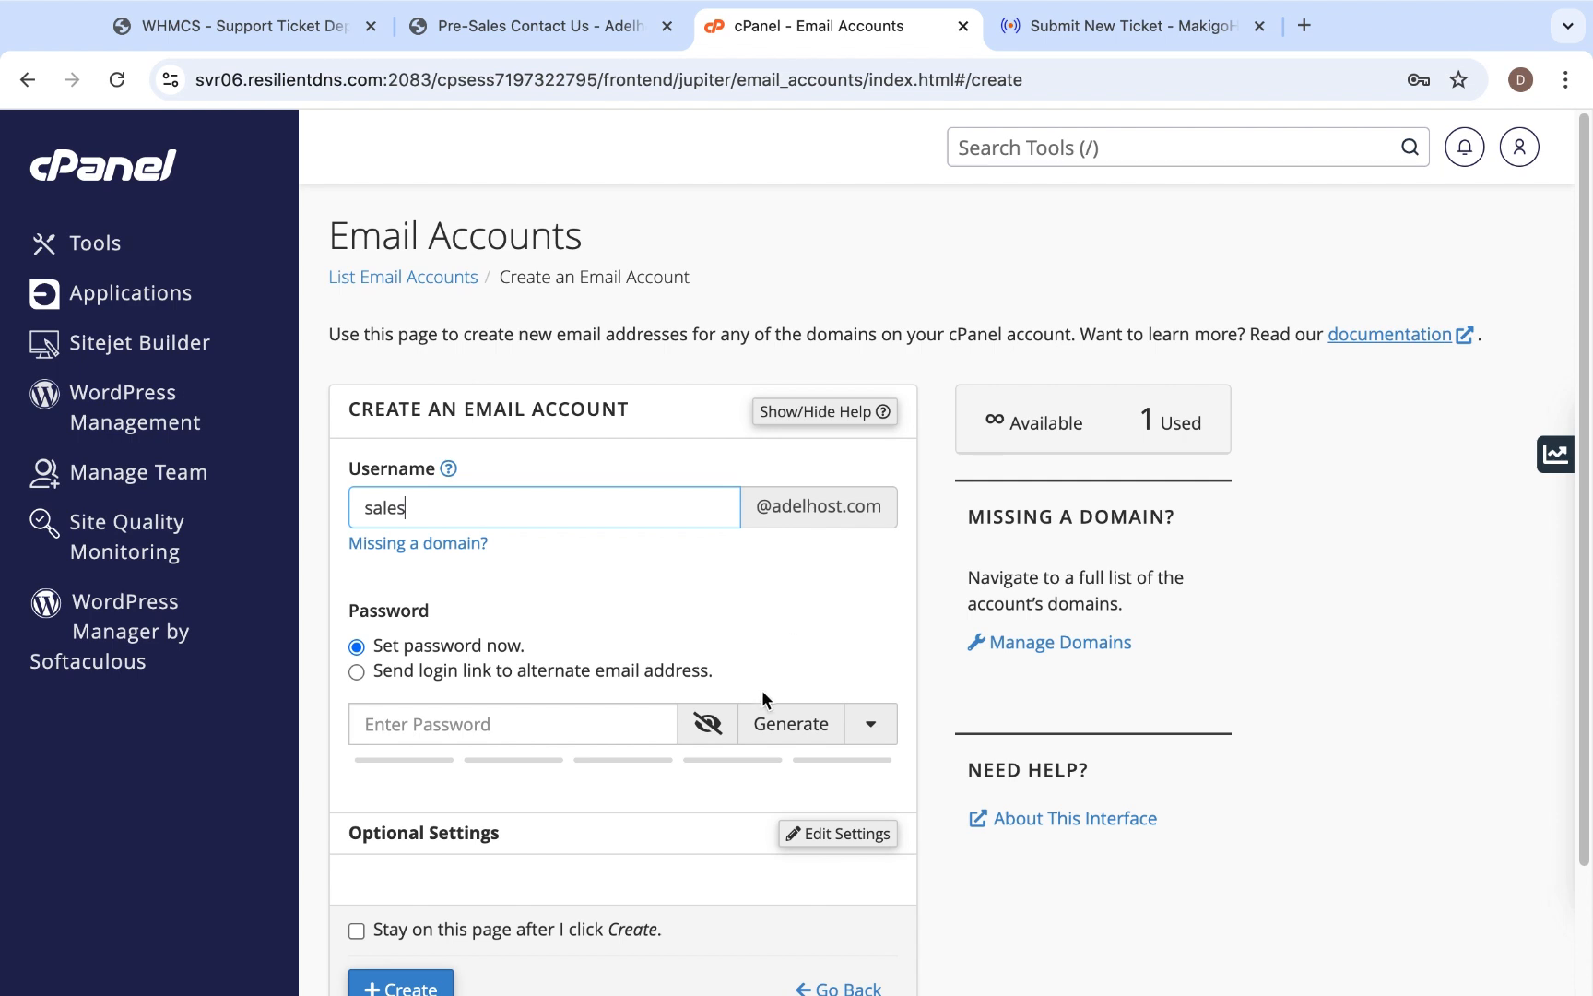
left_click(791, 723)
scroll(568, 817, "down", 2)
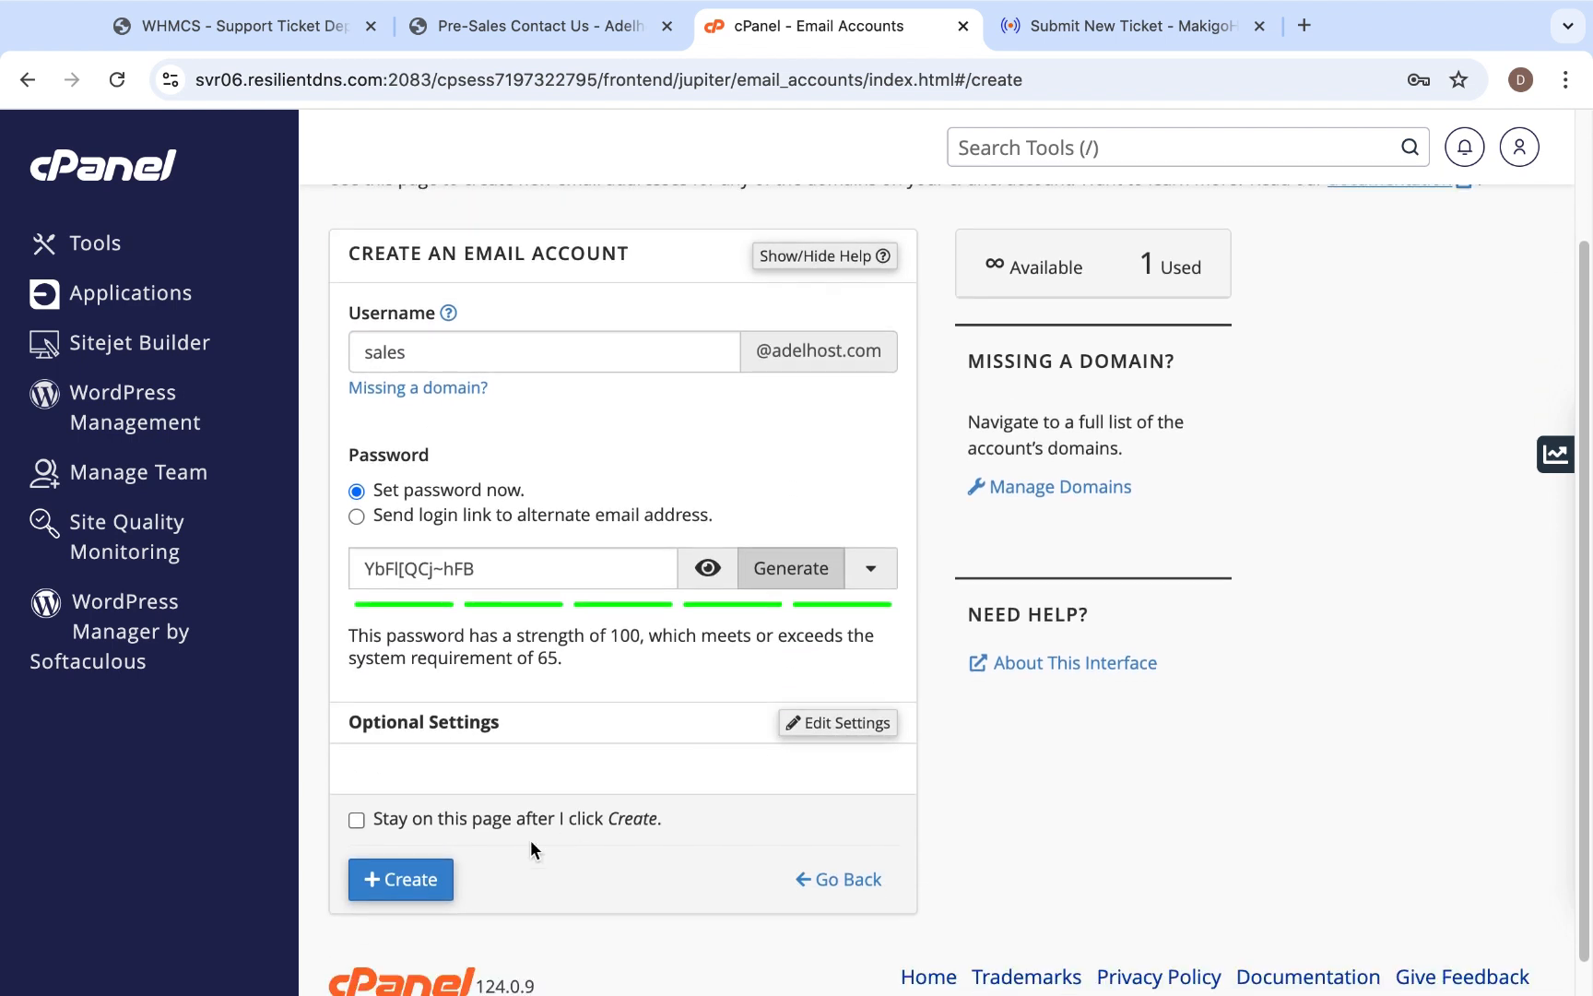
left_click(392, 881)
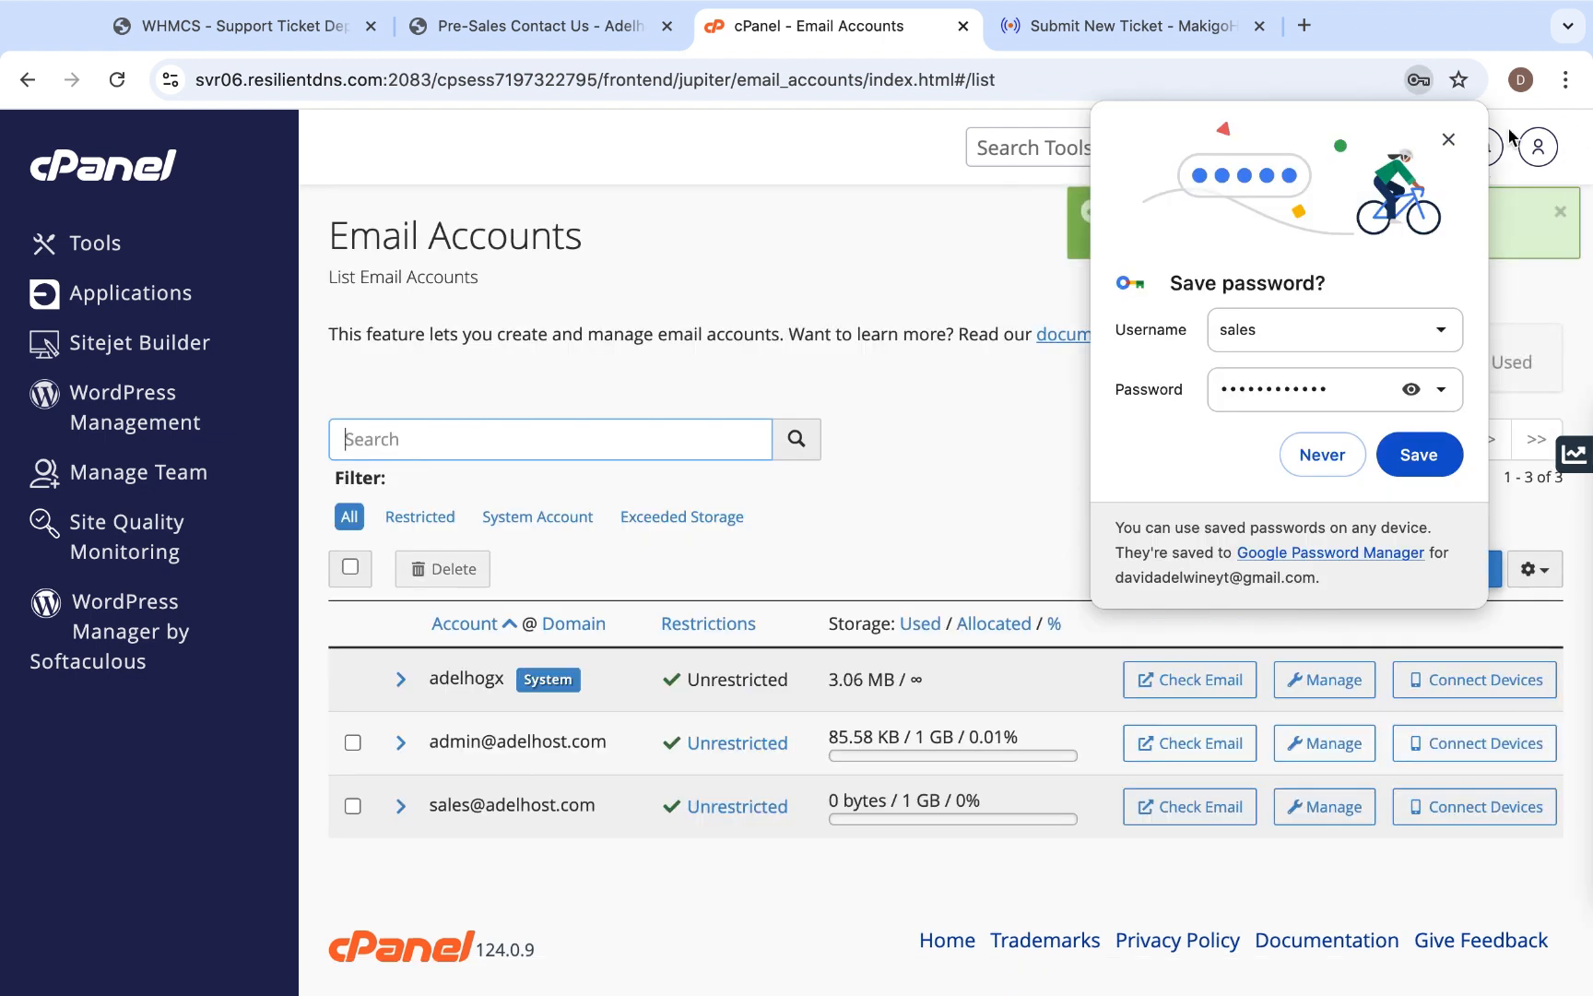
left_click(1448, 140)
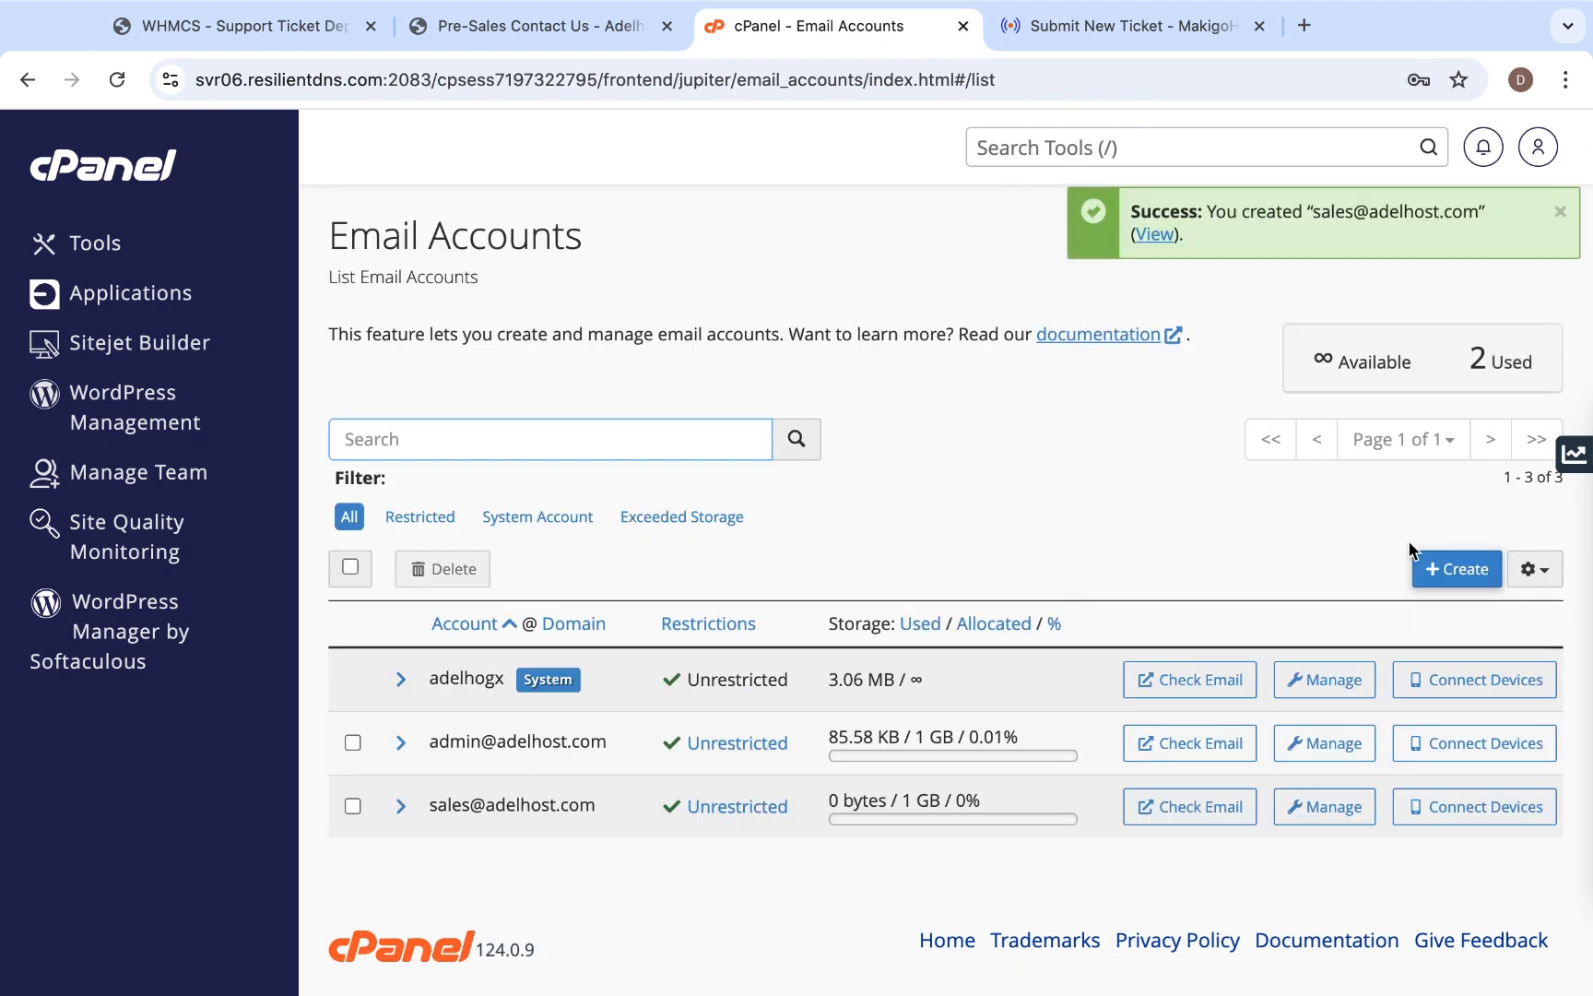
- Create another email account with username "support" and a generated password, without saving the password in the browser
left_click(1462, 569)
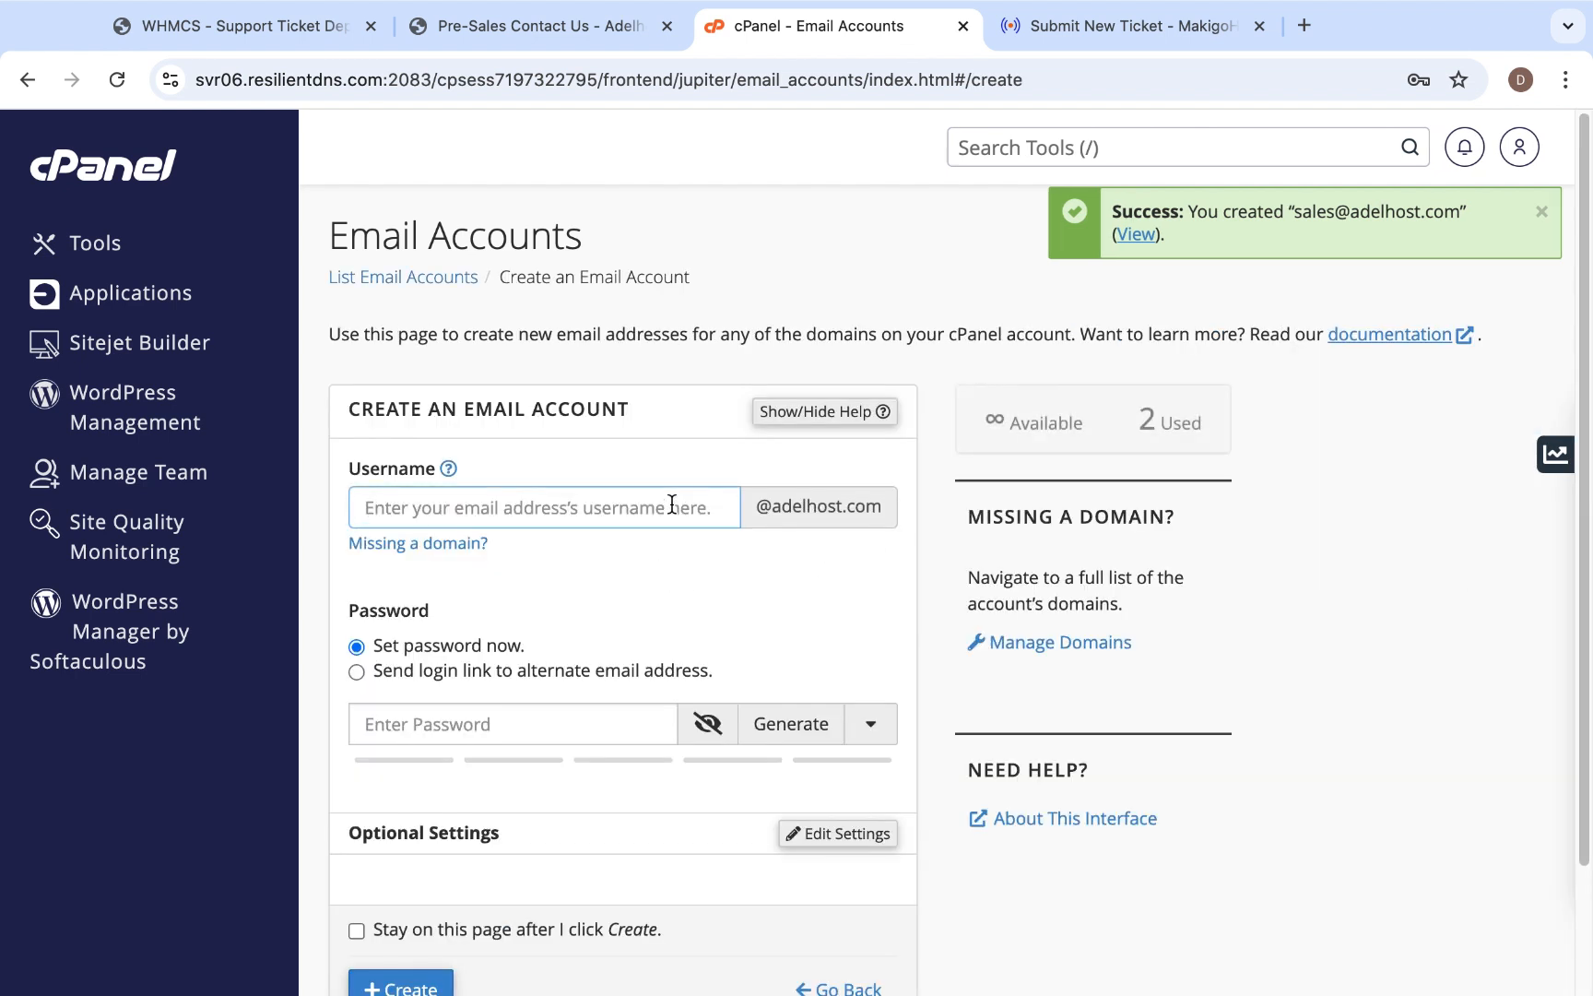
type("support")
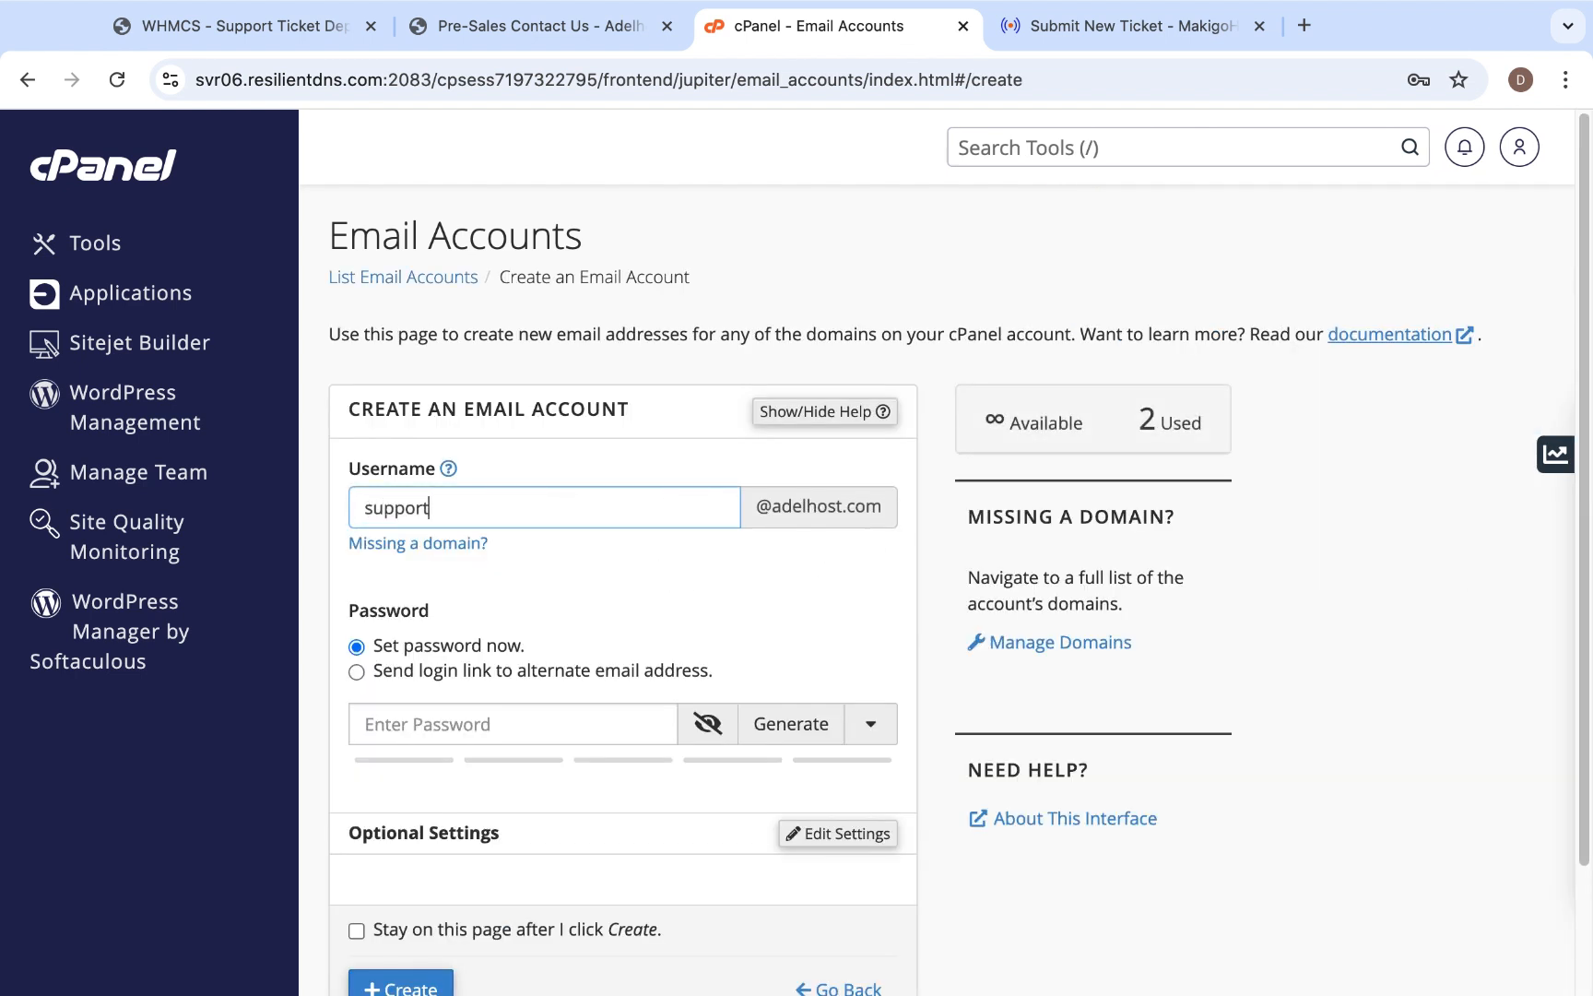
left_click(791, 723)
scroll(791, 722, "down", 3)
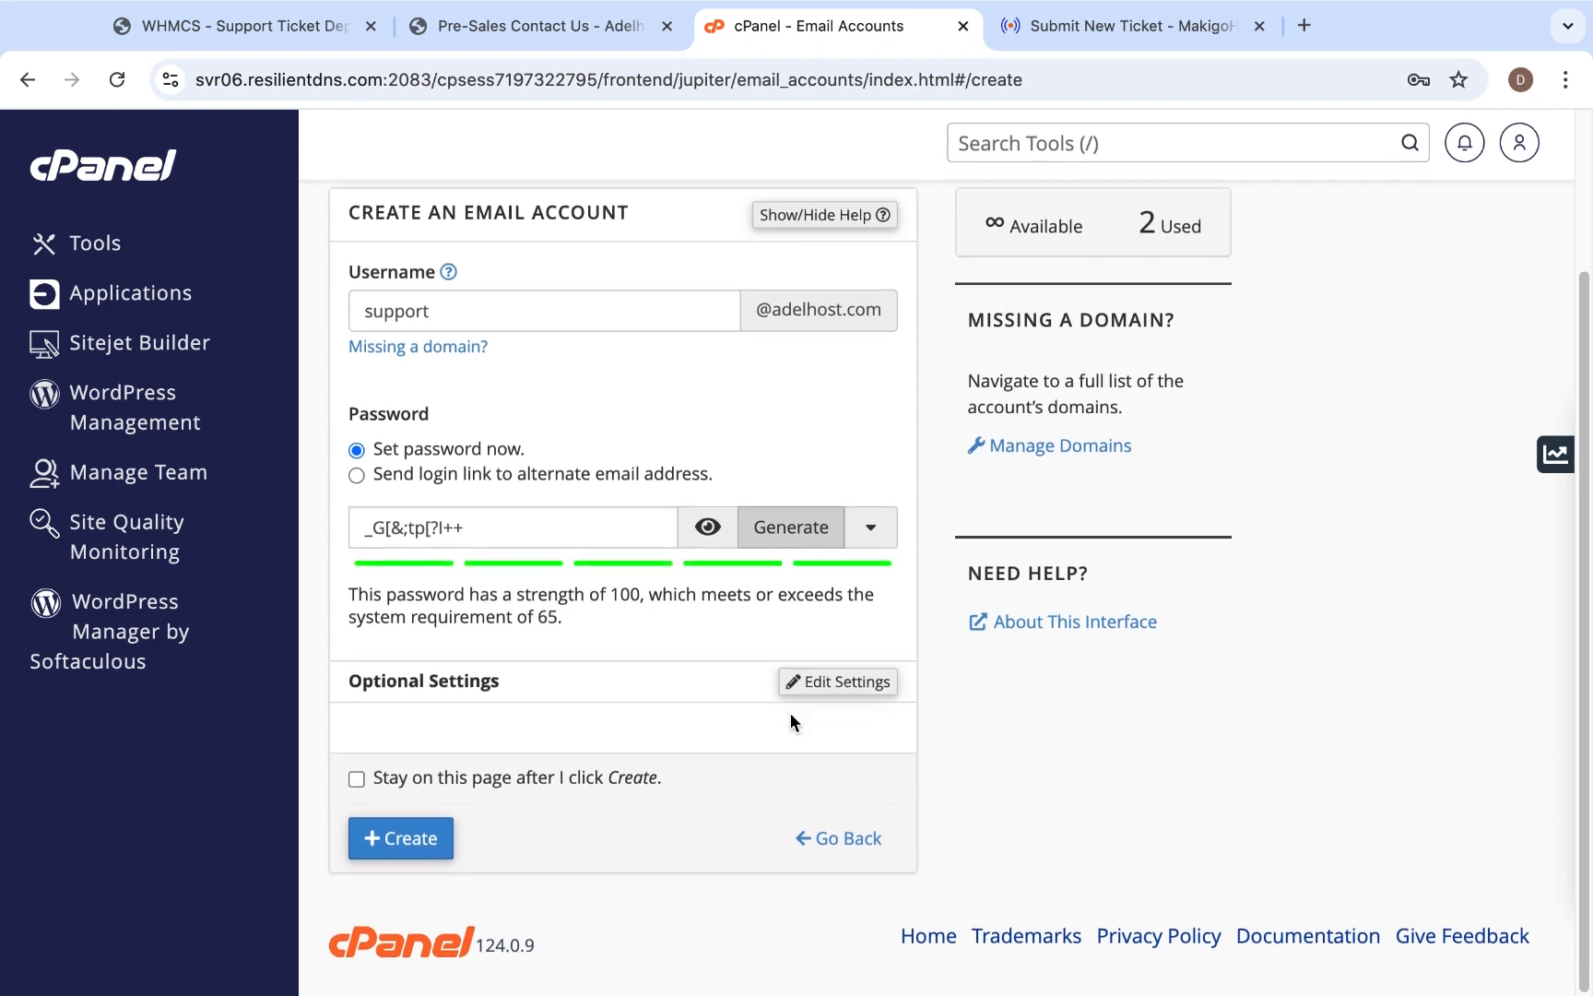
left_click(419, 845)
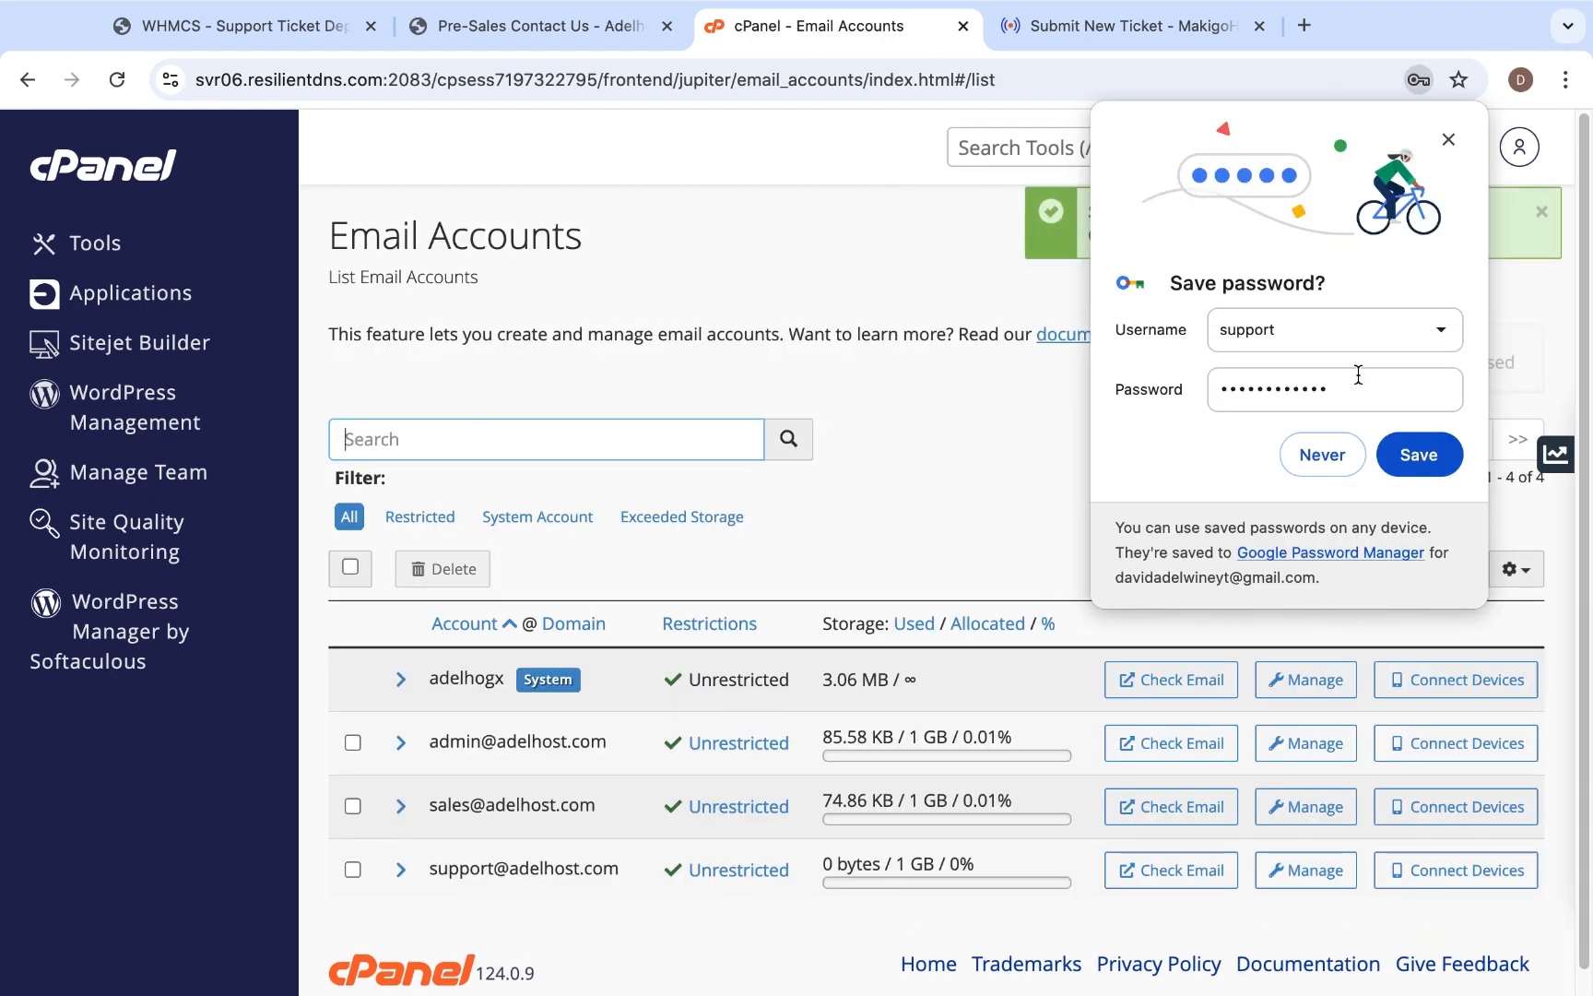
left_click(1448, 139)
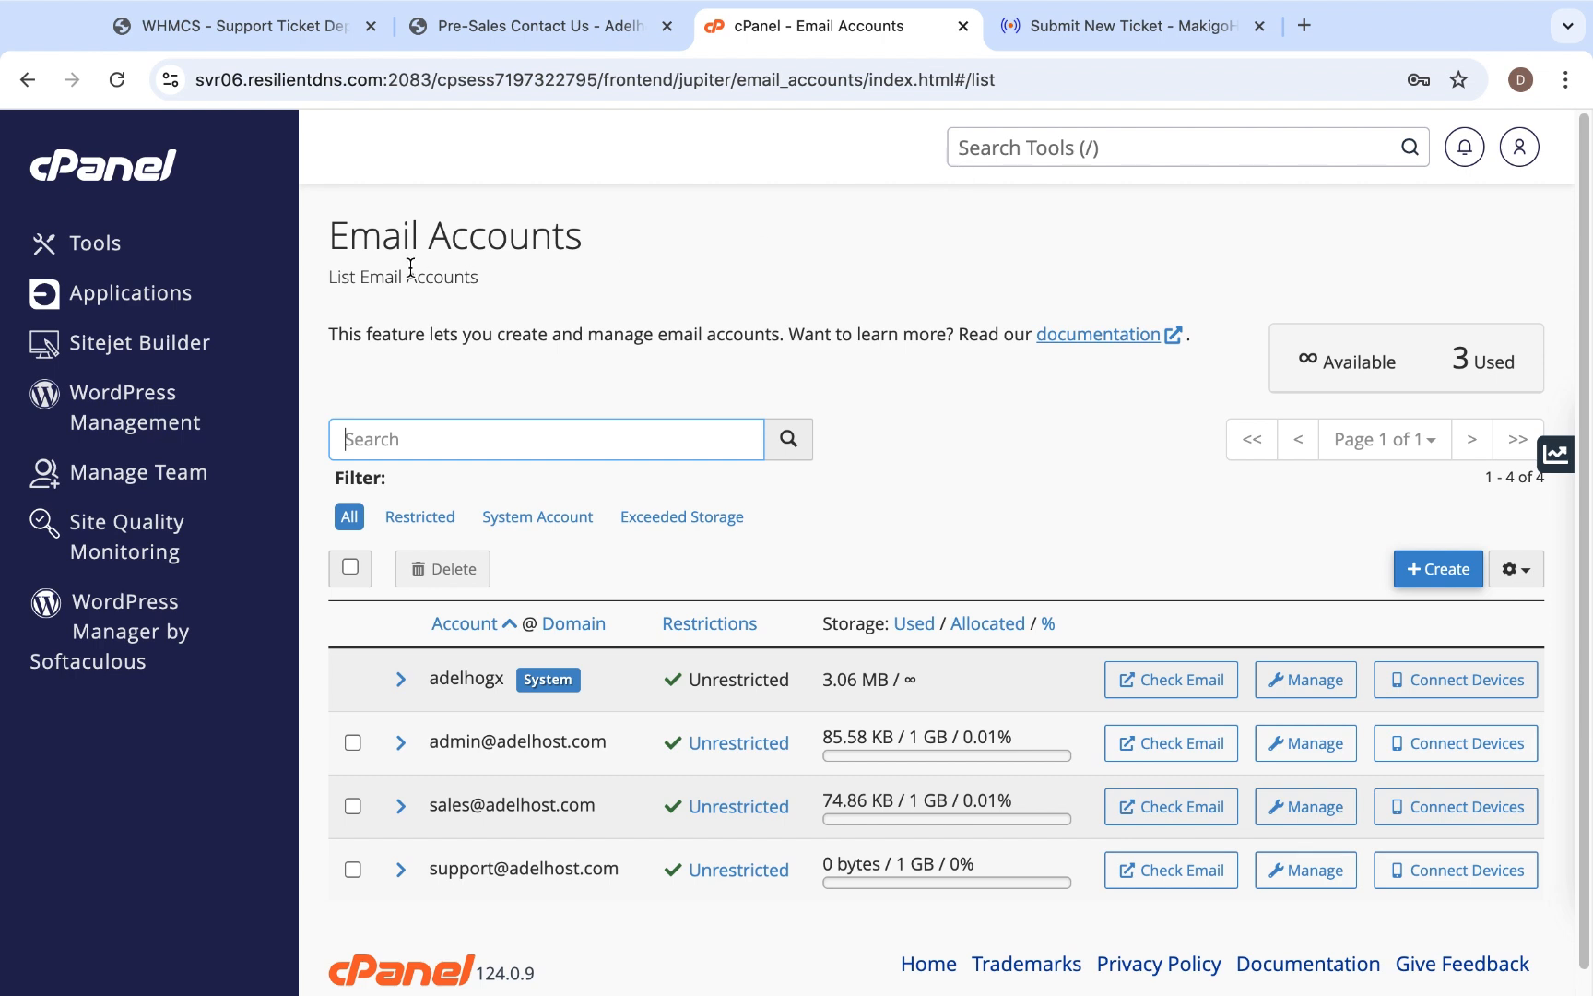
- Search the cPanel tools for "forw", open Forwarders and start a new email account forwarder
left_click(115, 181)
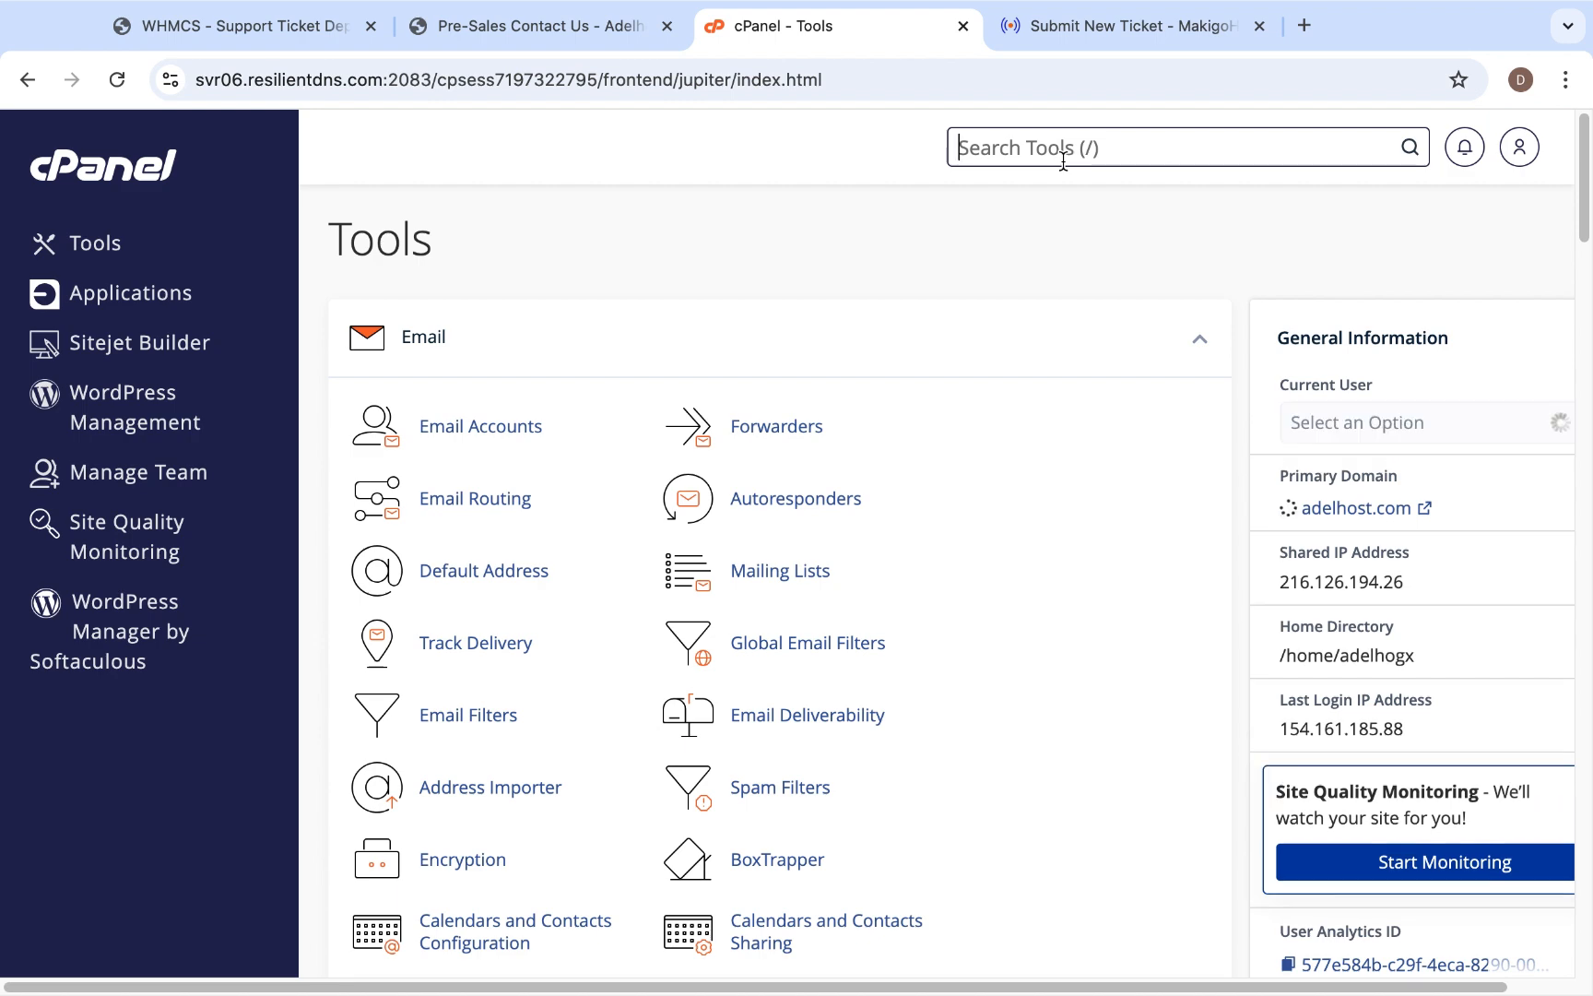
type("forw")
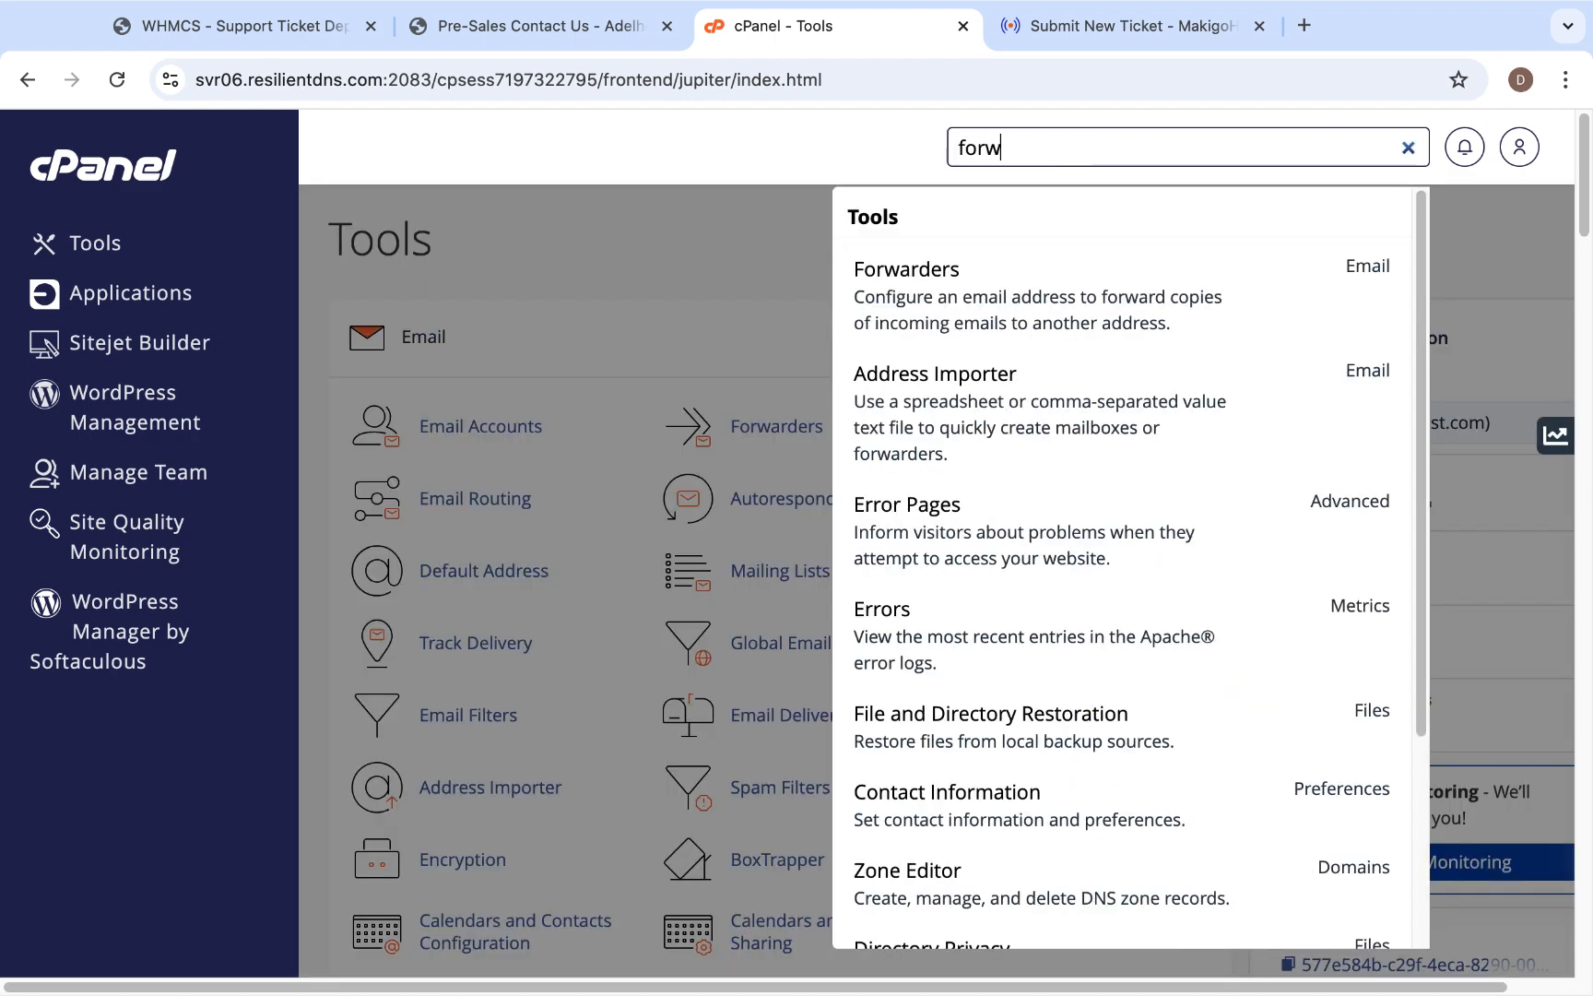
left_click(1013, 316)
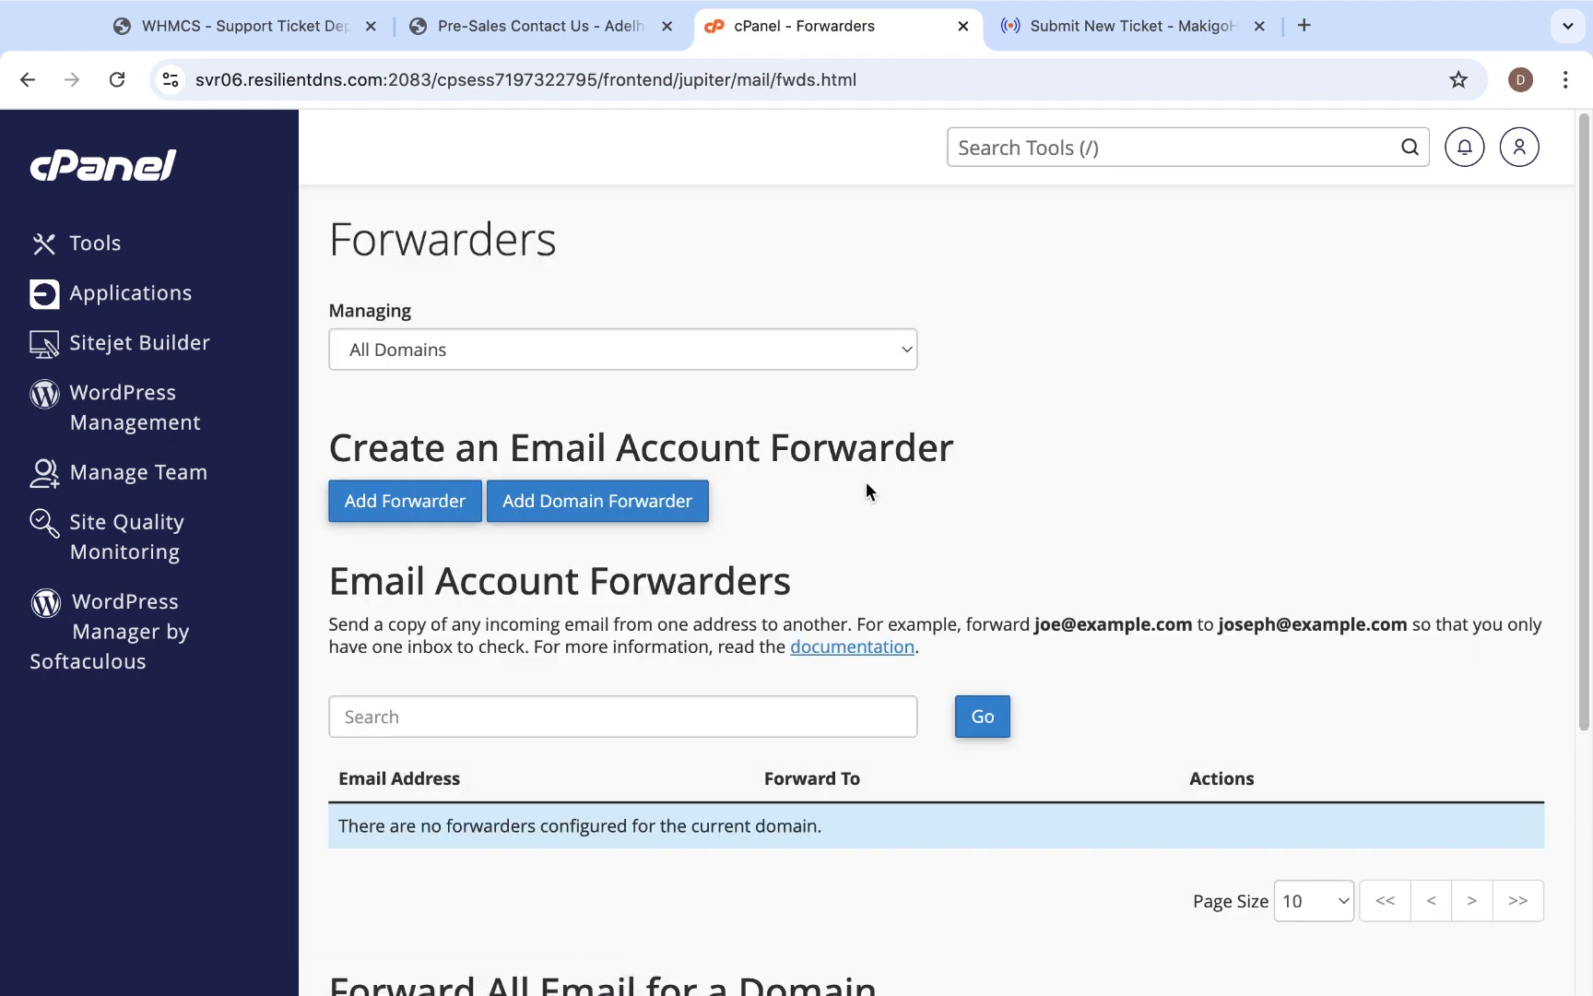
left_click(392, 514)
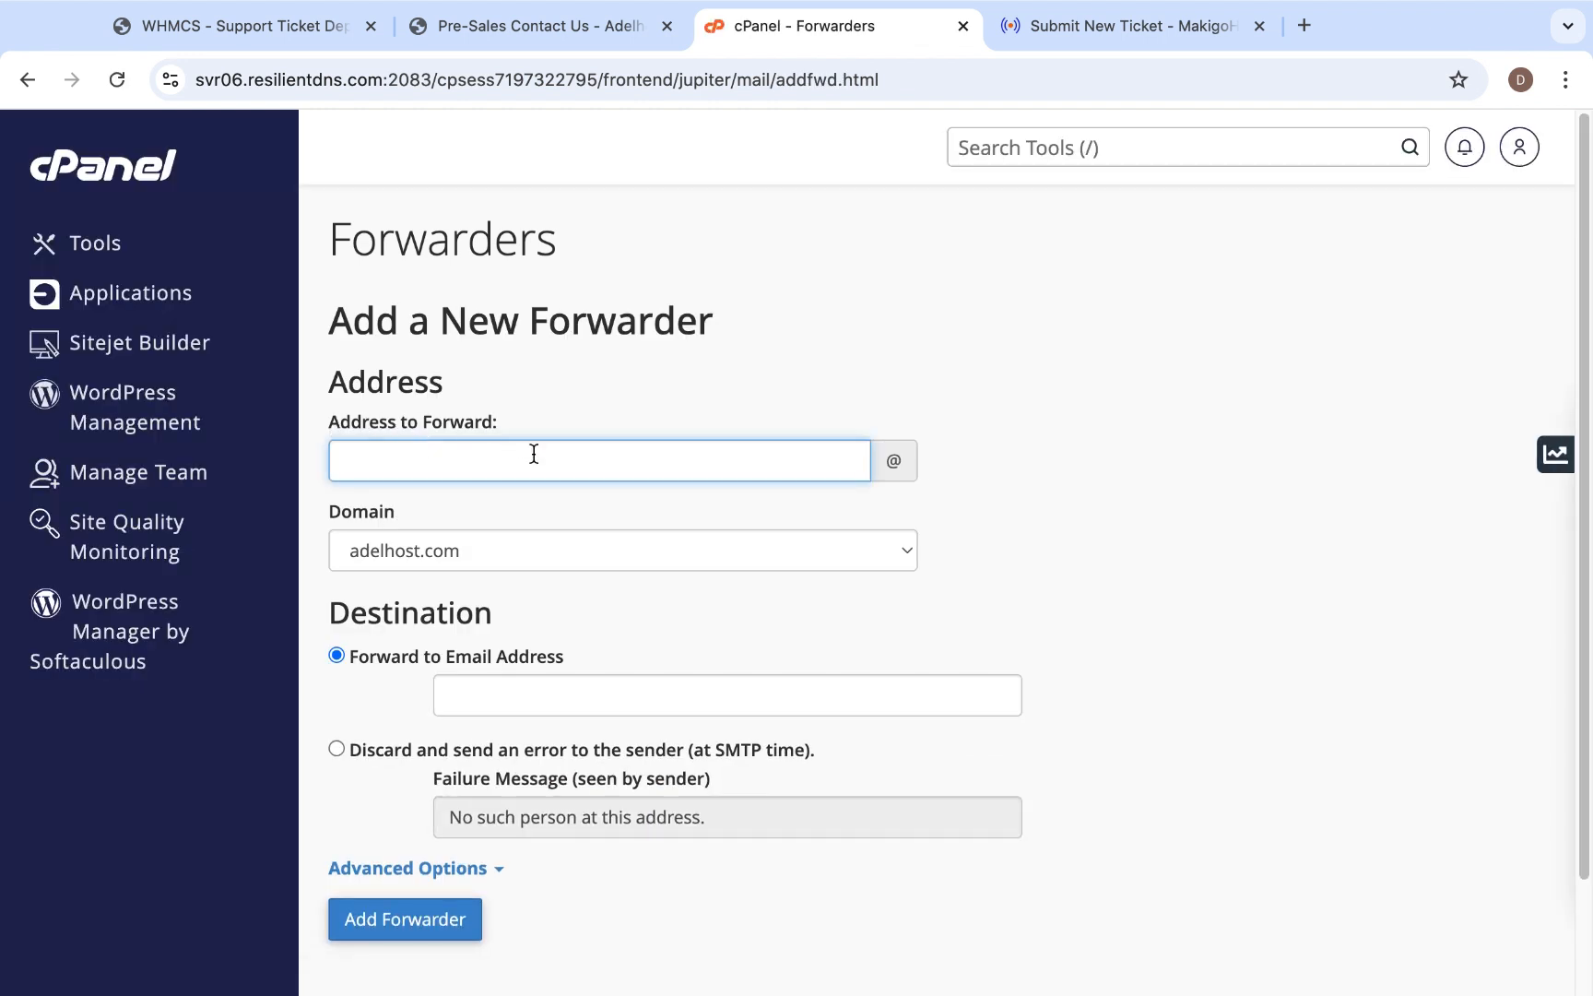
- Set the new forwarder's destination to Pipe to a Program and enter "sales" as the address to forward
scroll(536, 456, "down", 3)
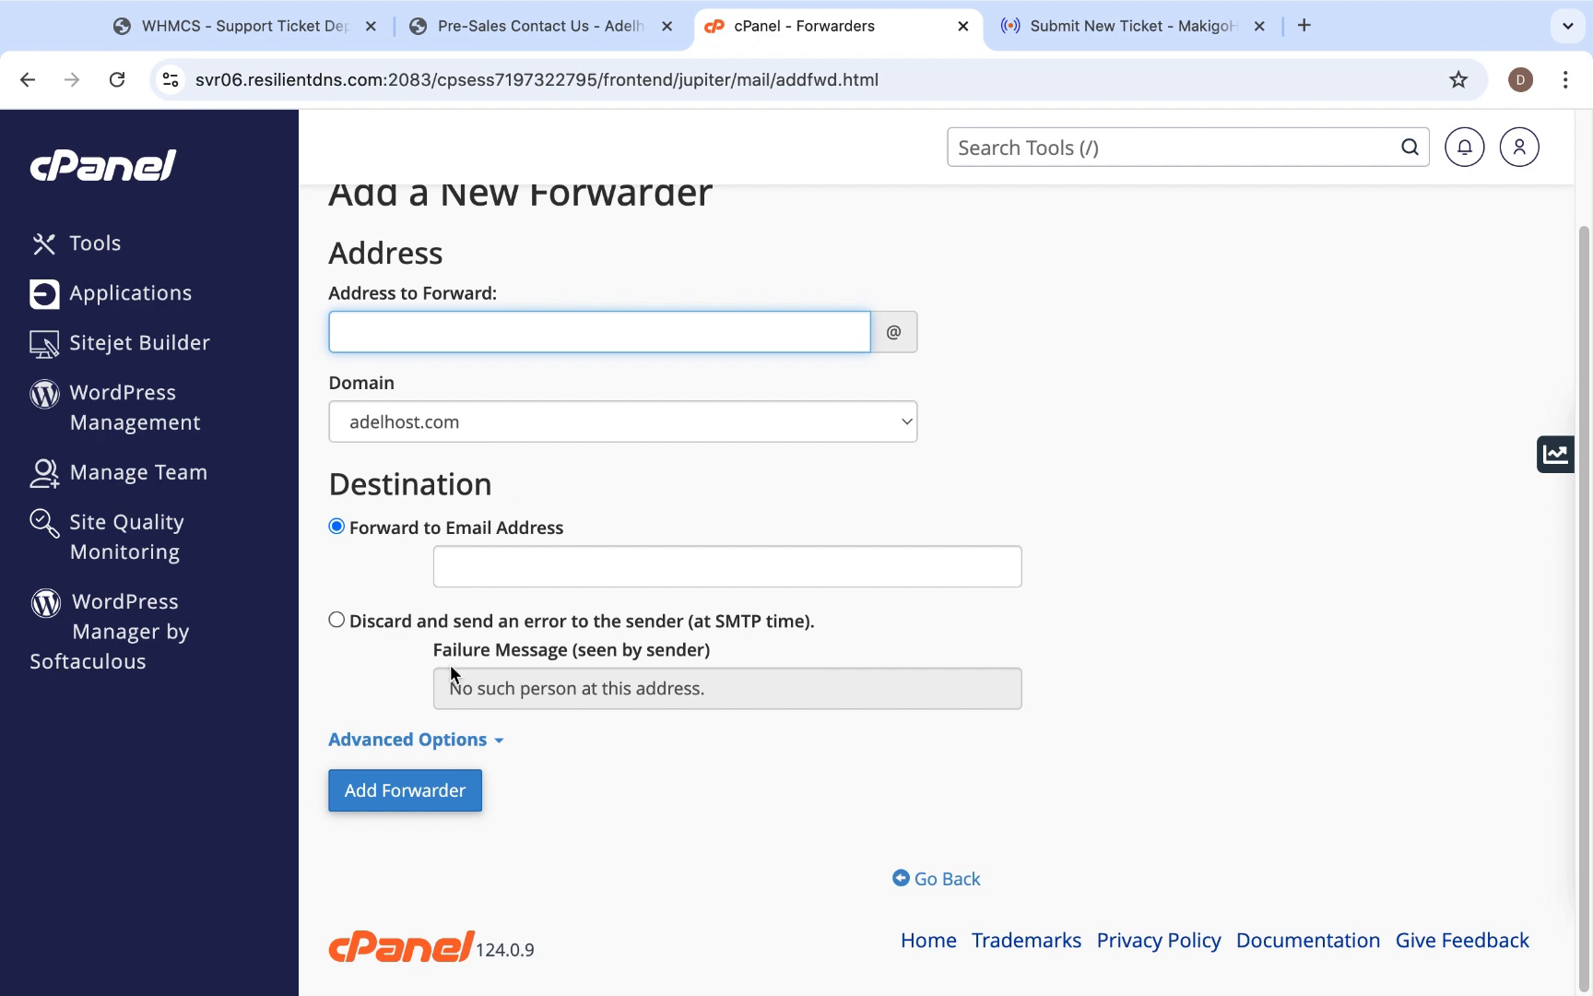
left_click(437, 737)
scroll(437, 745, "down", 5)
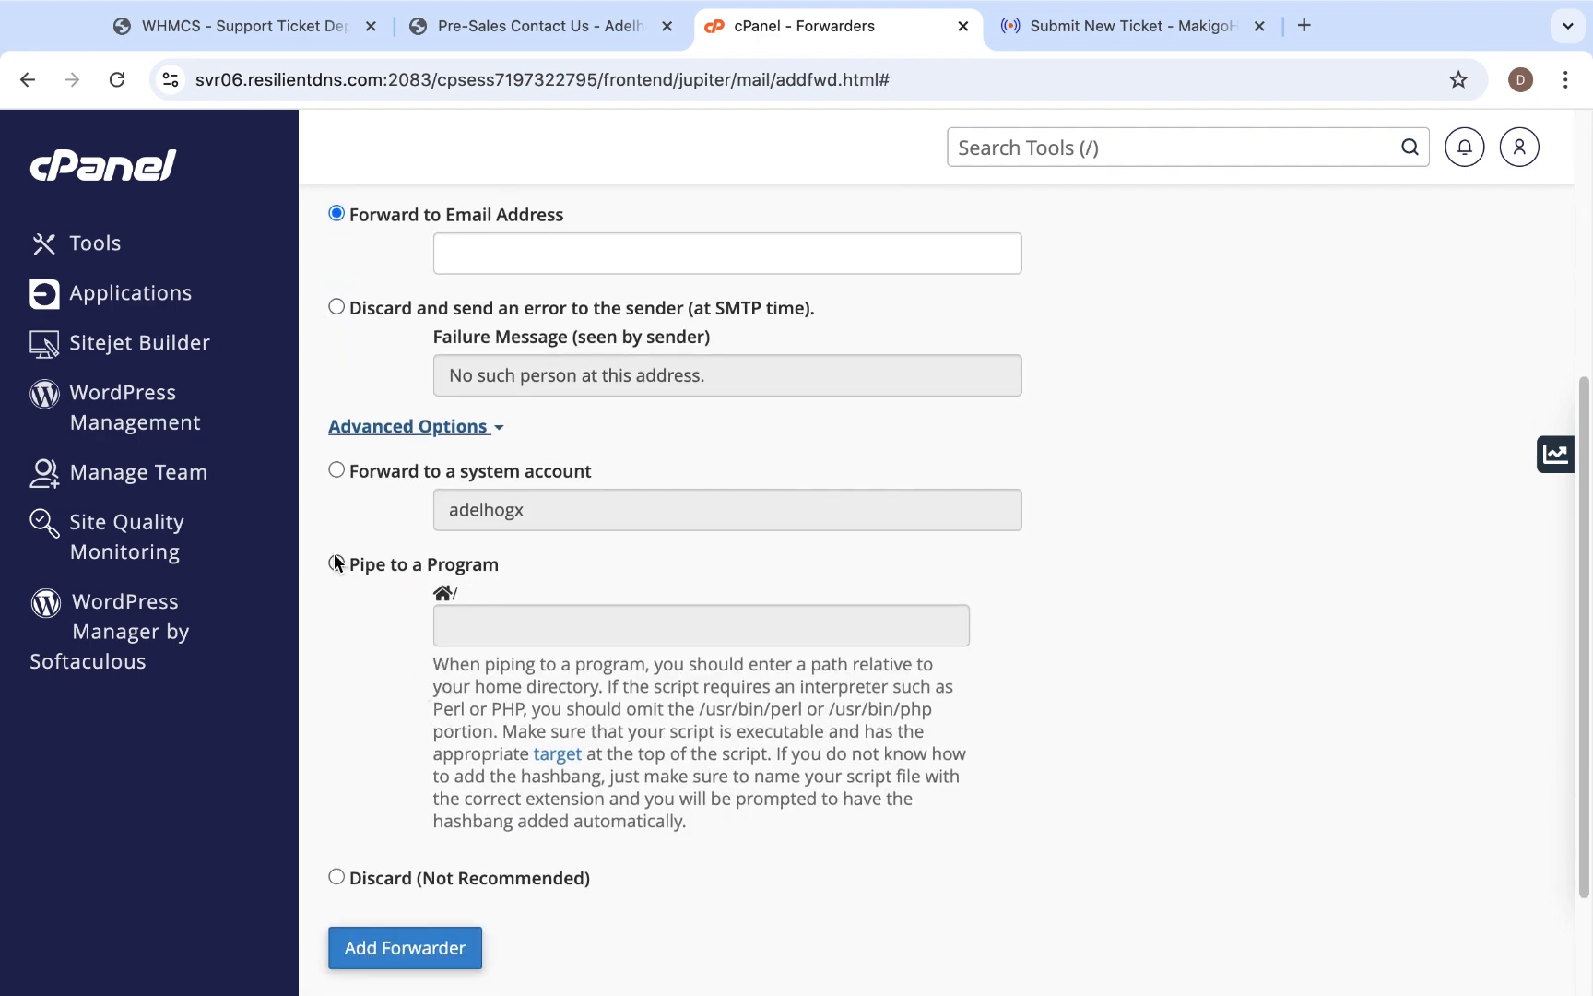
left_click(335, 563)
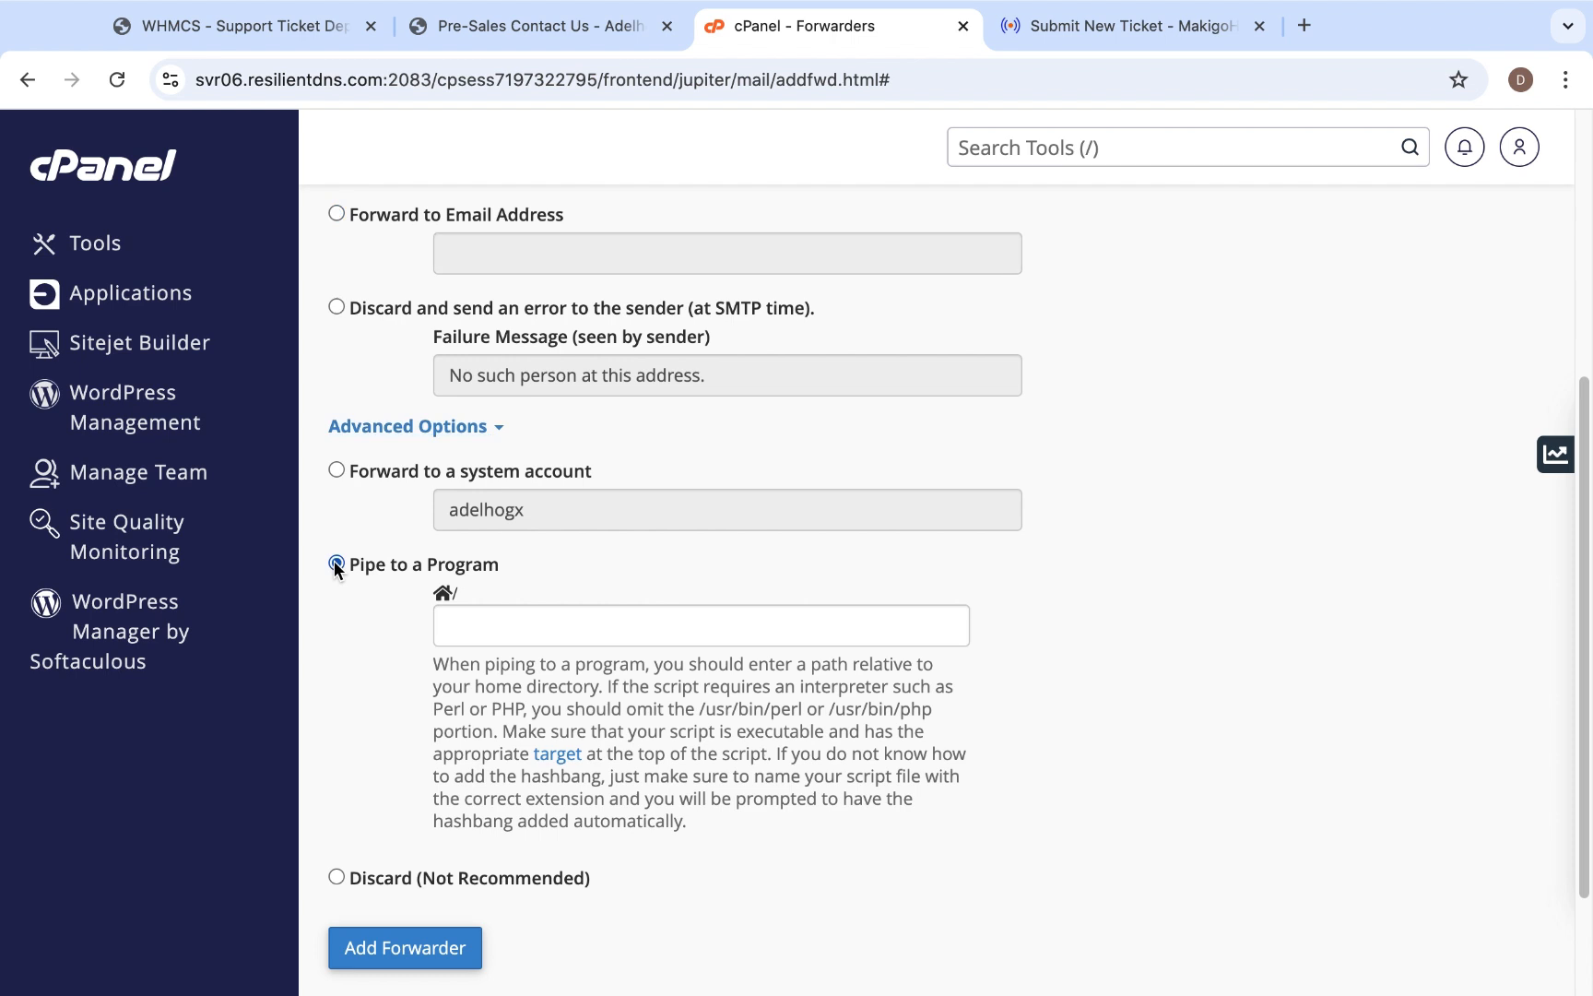
scroll(627, 623, "up", 2)
scroll(628, 624, "up", 2)
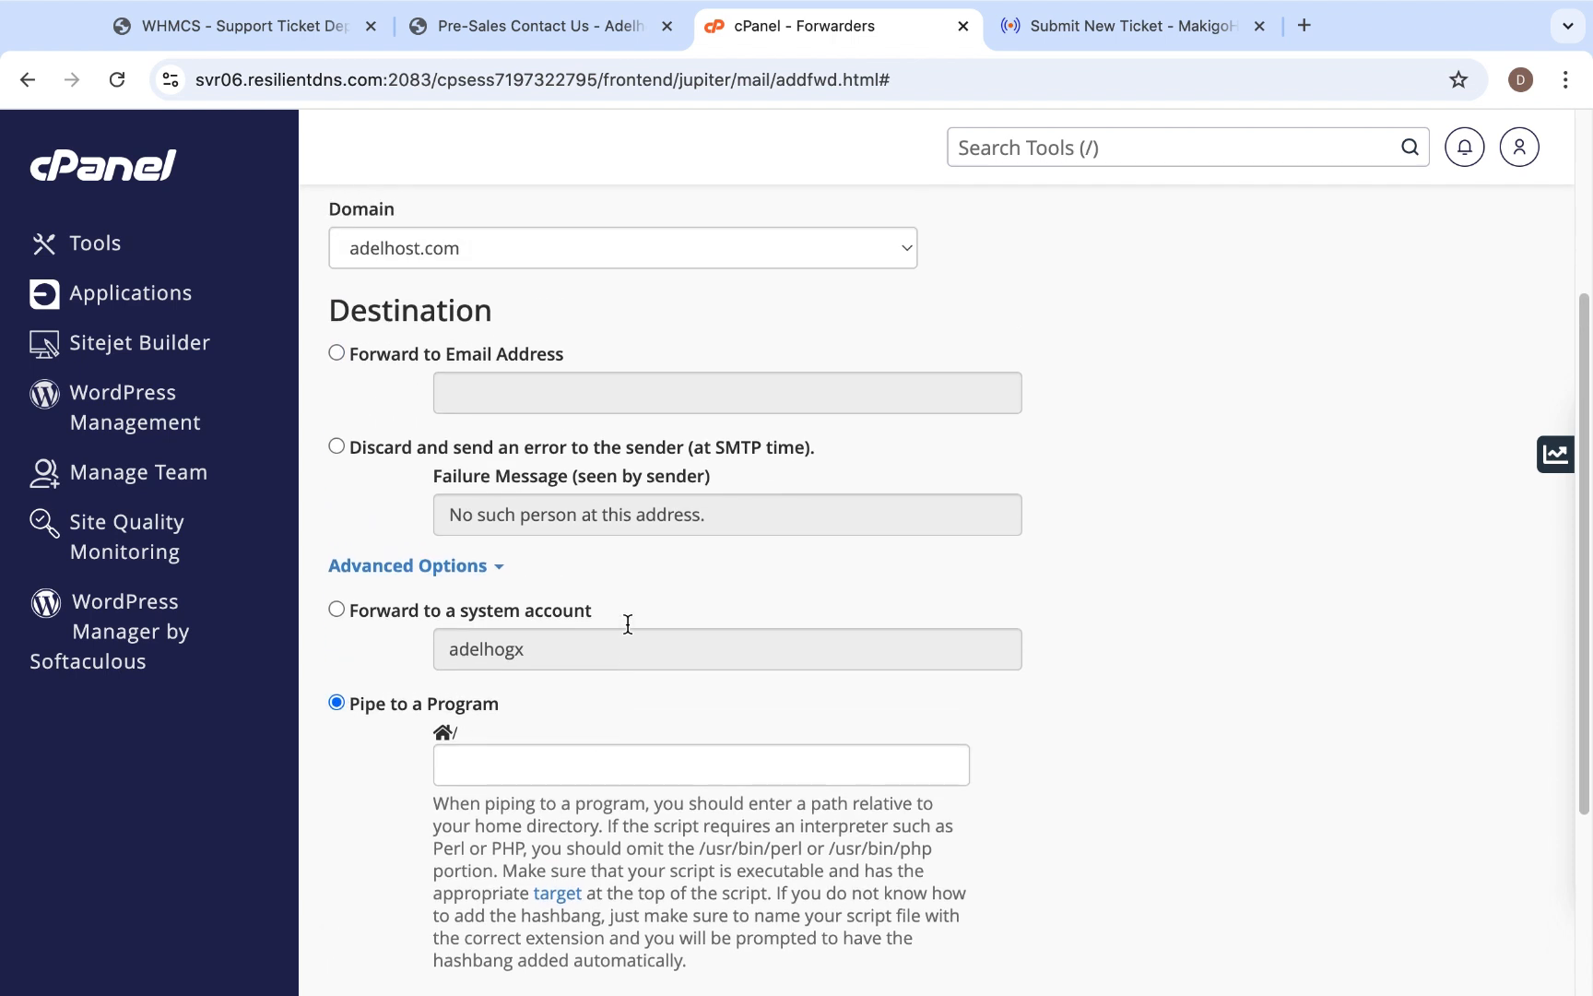
scroll(627, 624, "up", 3)
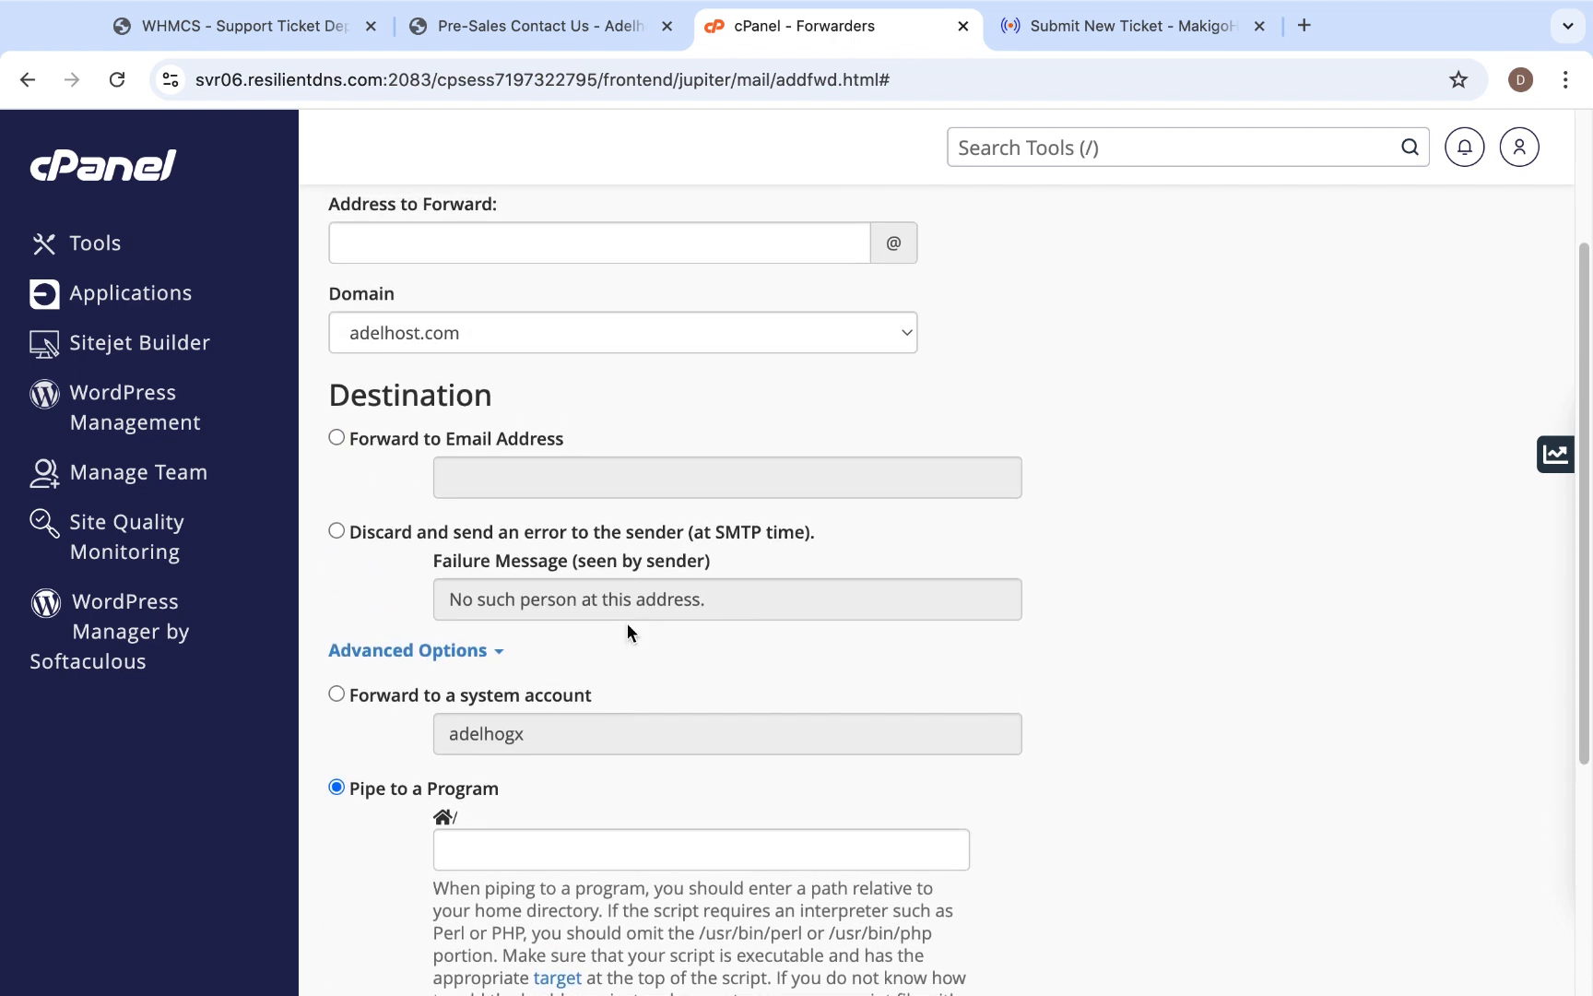
left_click(488, 376)
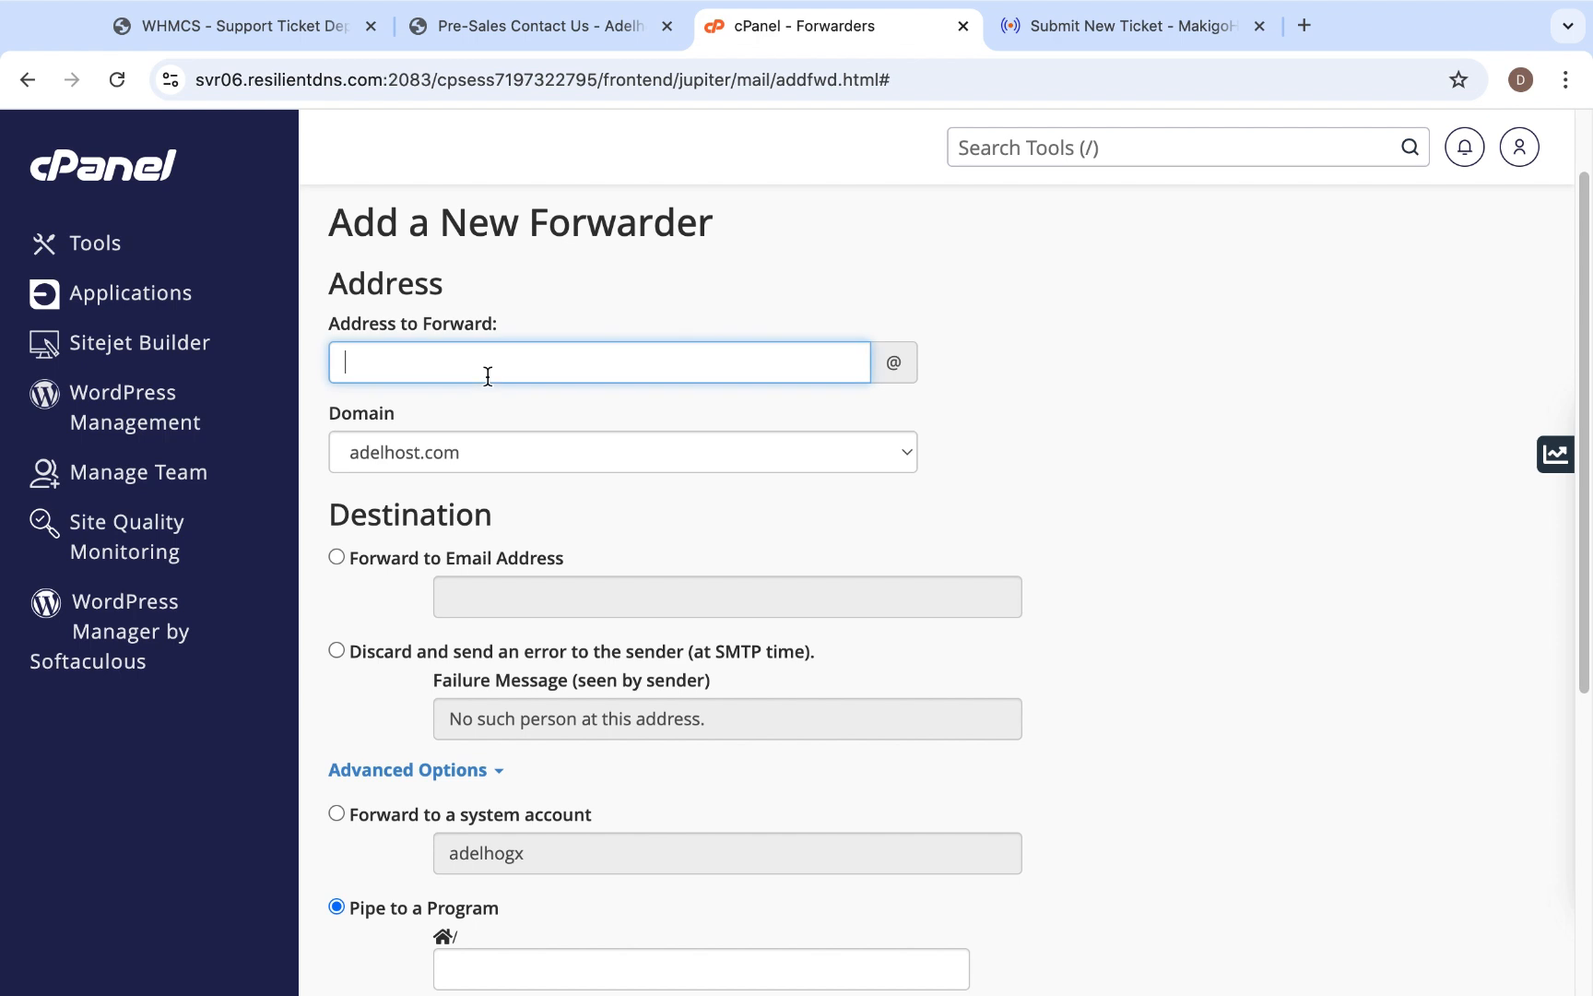
type("sales")
- Copy the Email Forwarders ticket-importing command from WHMCS and paste it as the program path of the sales forwarder in cPanel
scroll(644, 467, "down", 5)
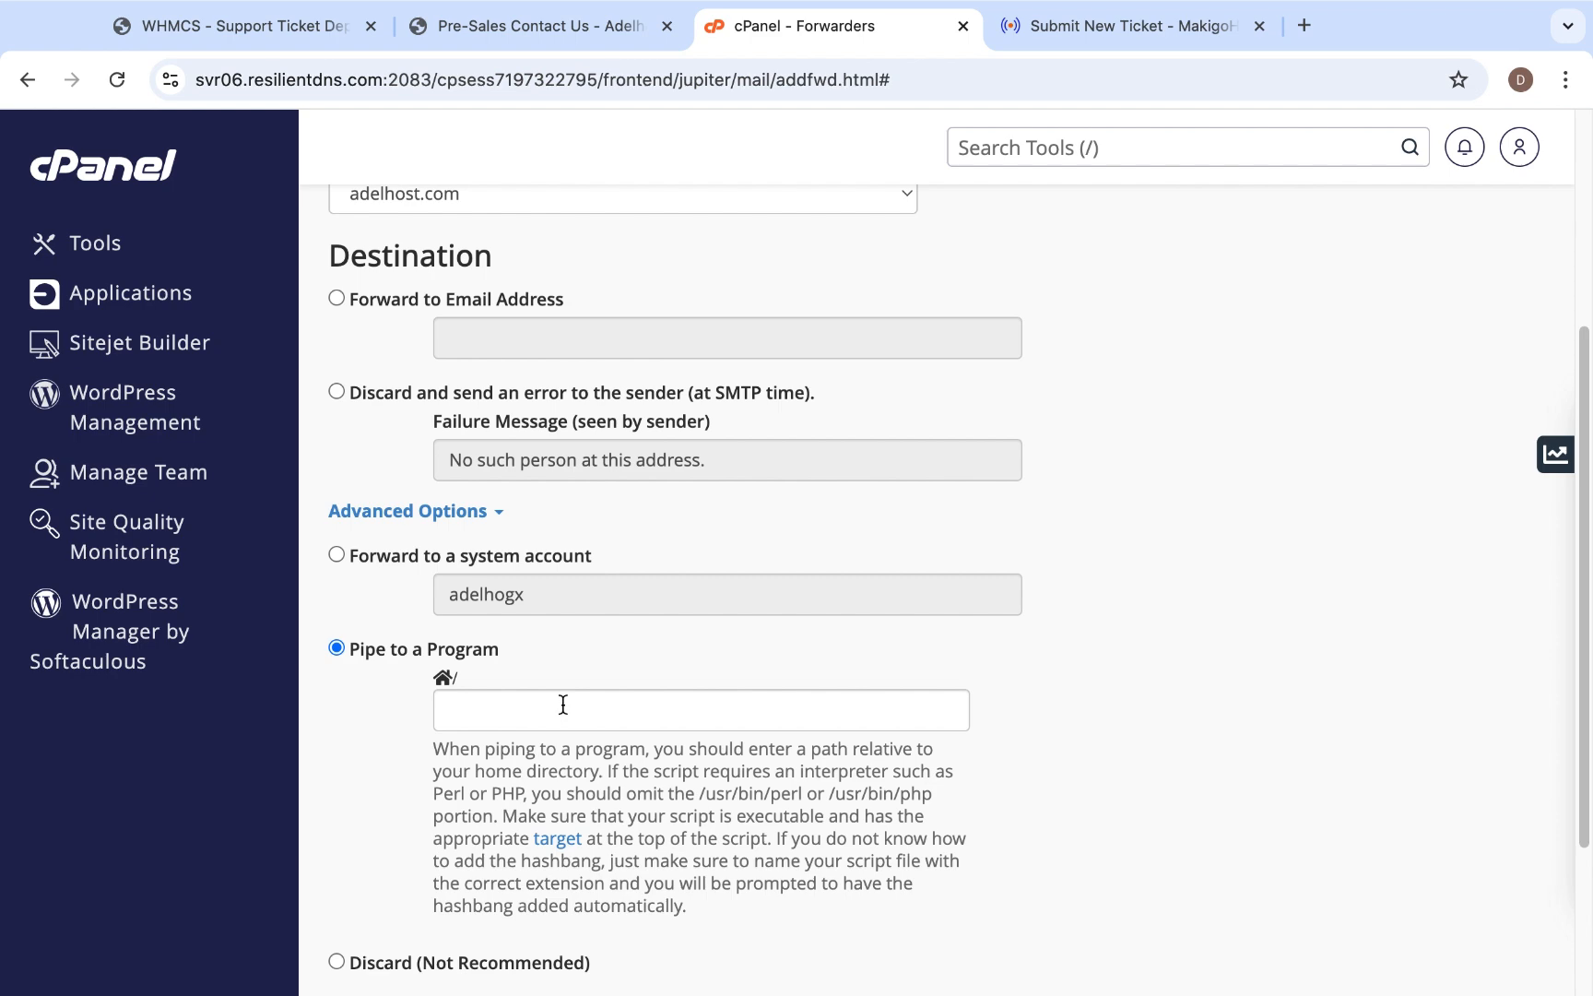
left_click(222, 28)
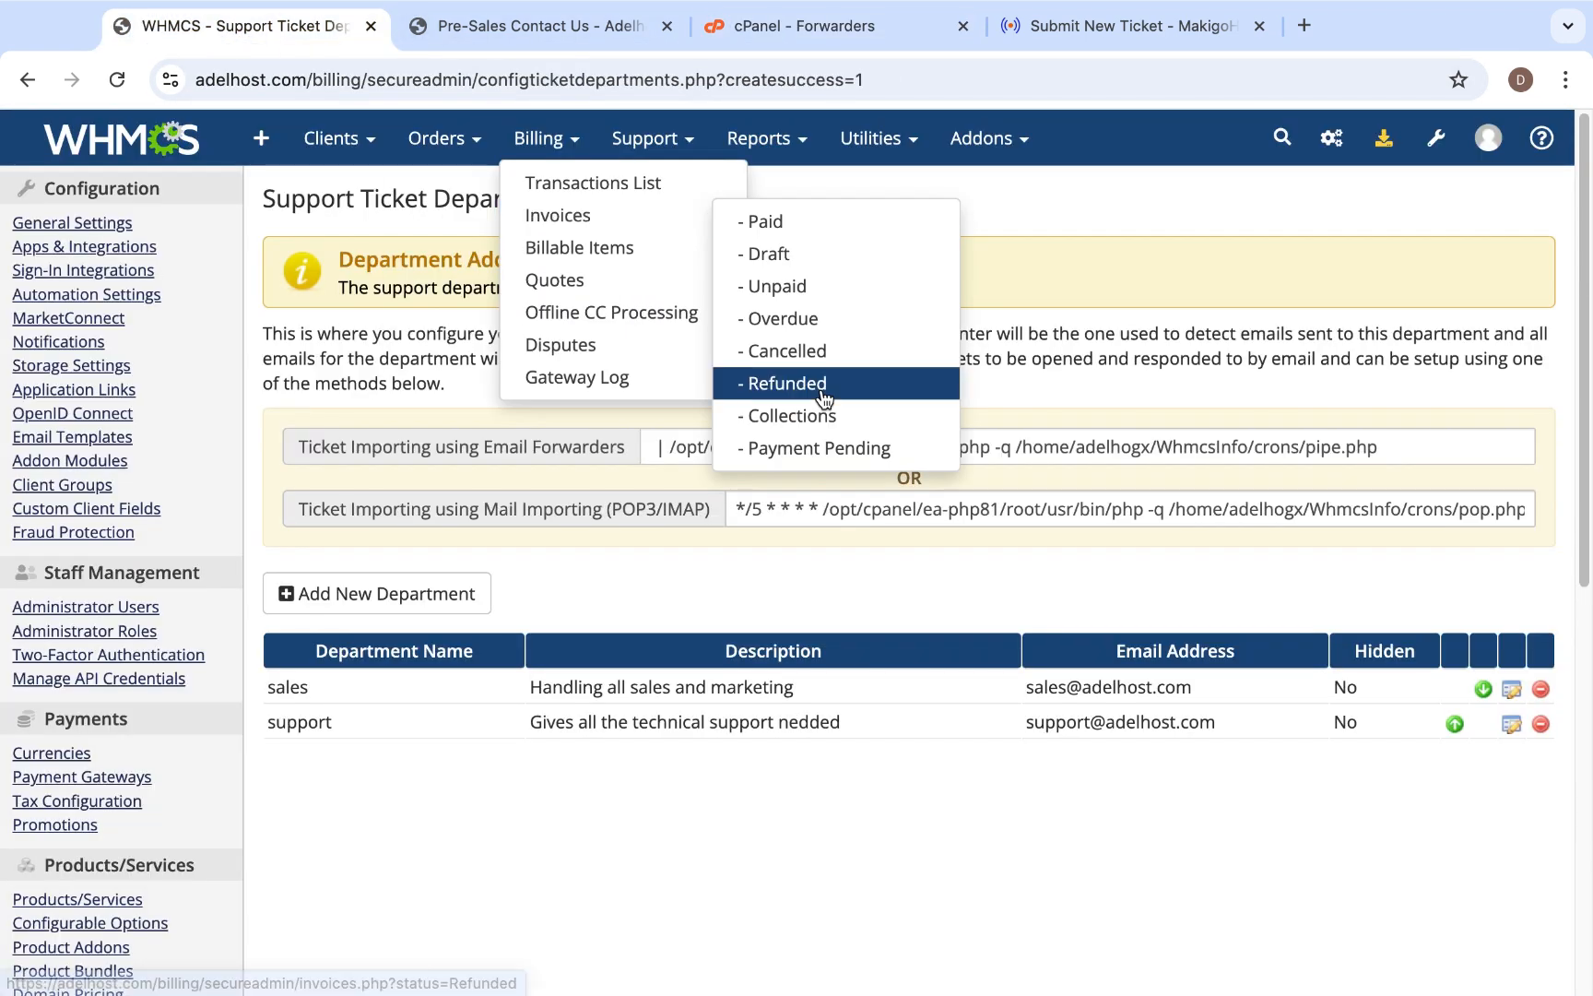
left_click(1411, 444)
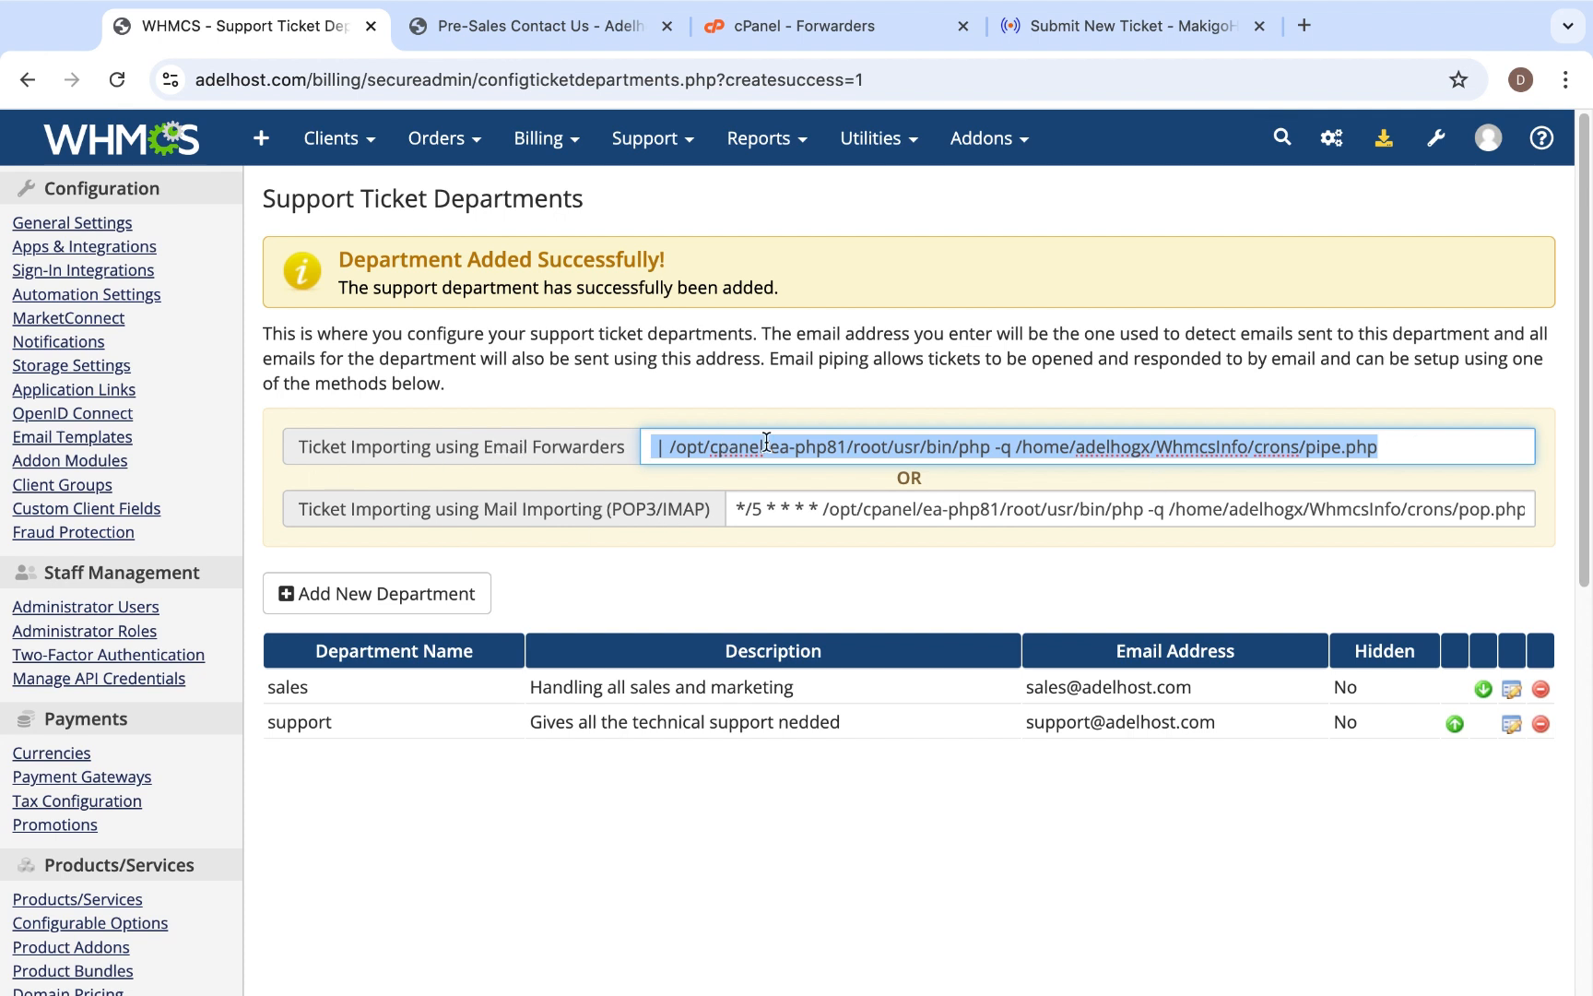
left_click(792, 28)
left_click(506, 712)
type("ot/usr/bin/php -q /home/adelhogx/WhmcsInfo/crons/pipe.php")
scroll(471, 708, "left", 3)
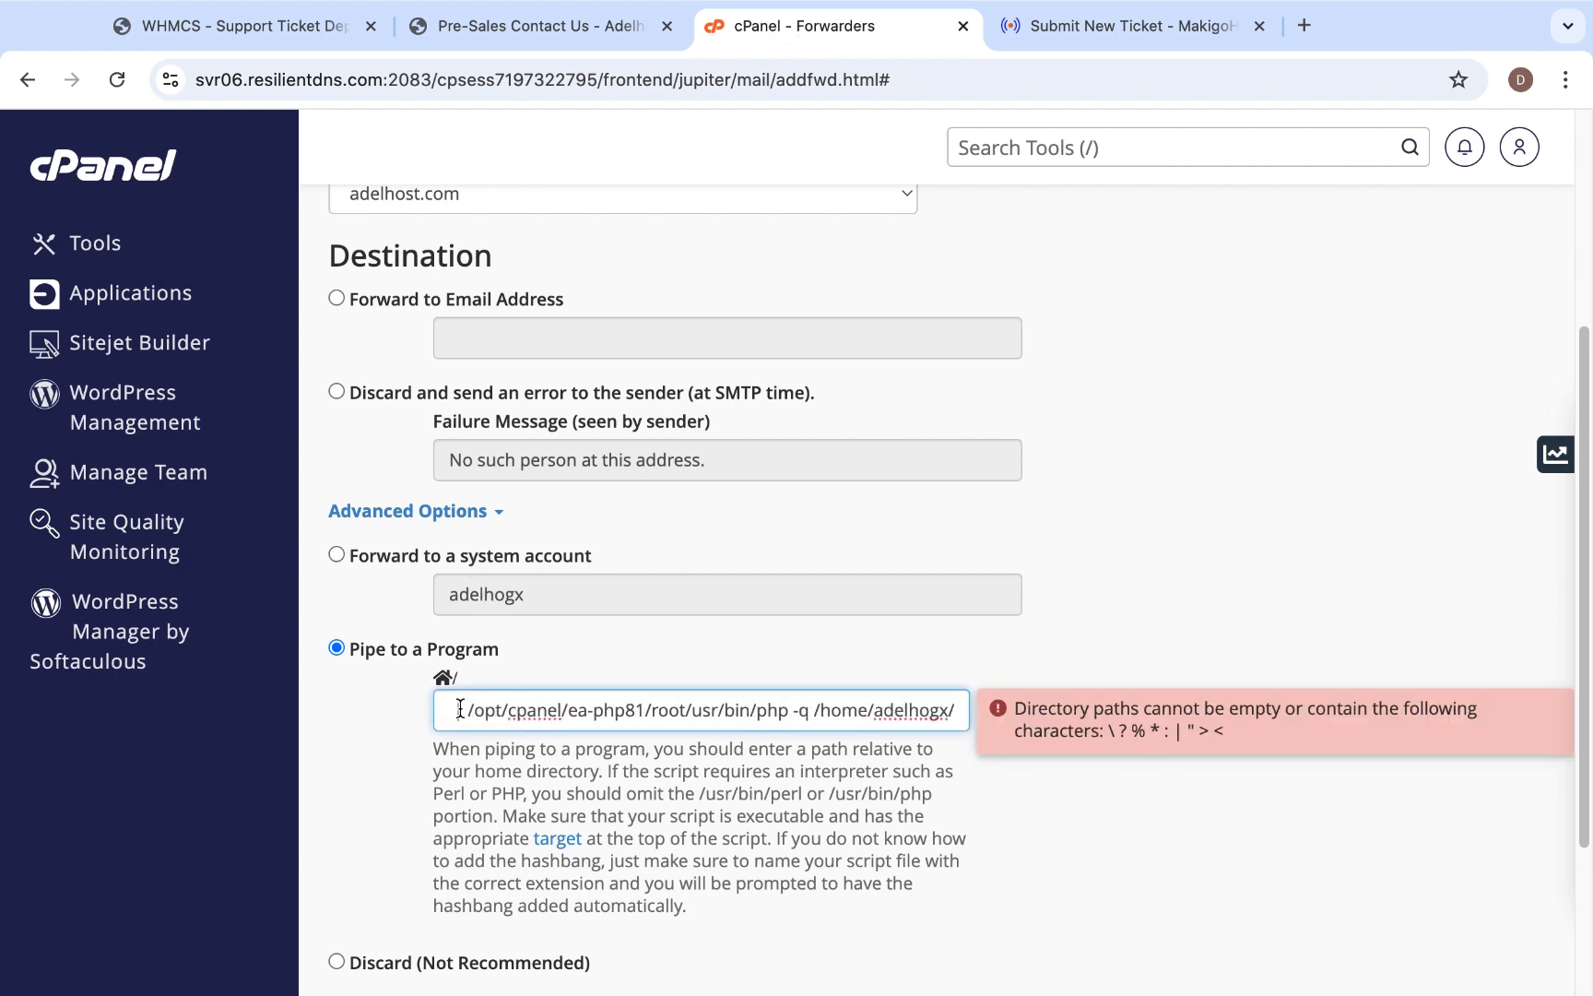
- Remove the leading pipe character and spaces from the program path and add the sales forwarder
left_click(468, 708)
key("BackSpace")
key("BackSpace")
key("BackSpace")
scroll(960, 866, "down", 5)
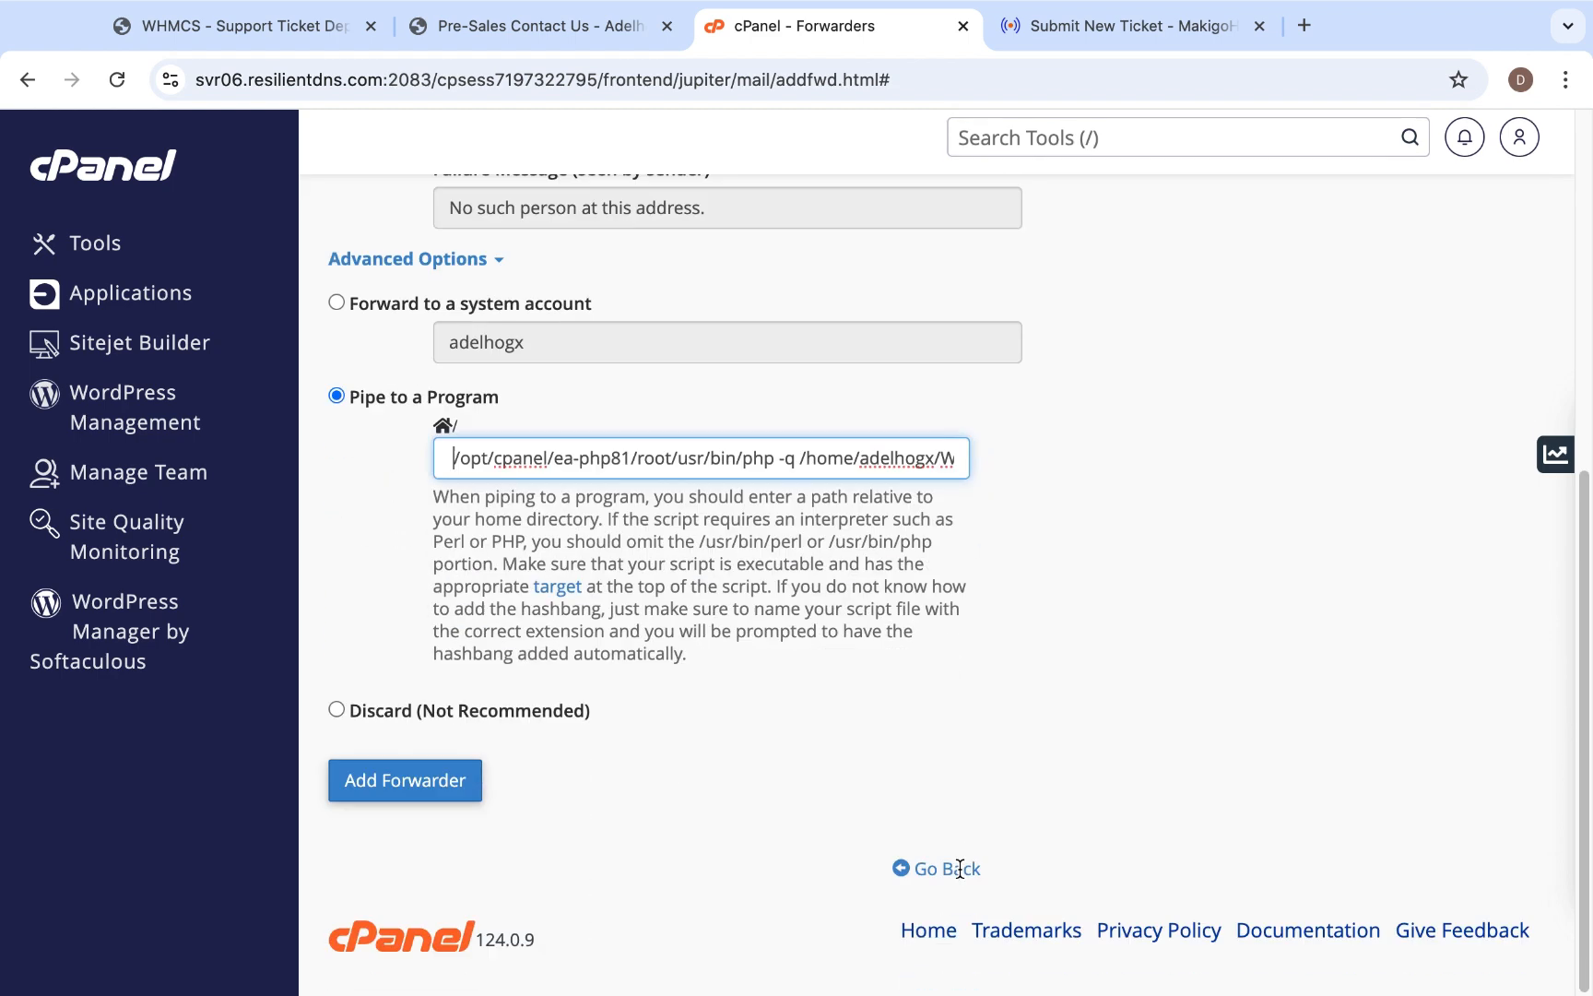
left_click(435, 808)
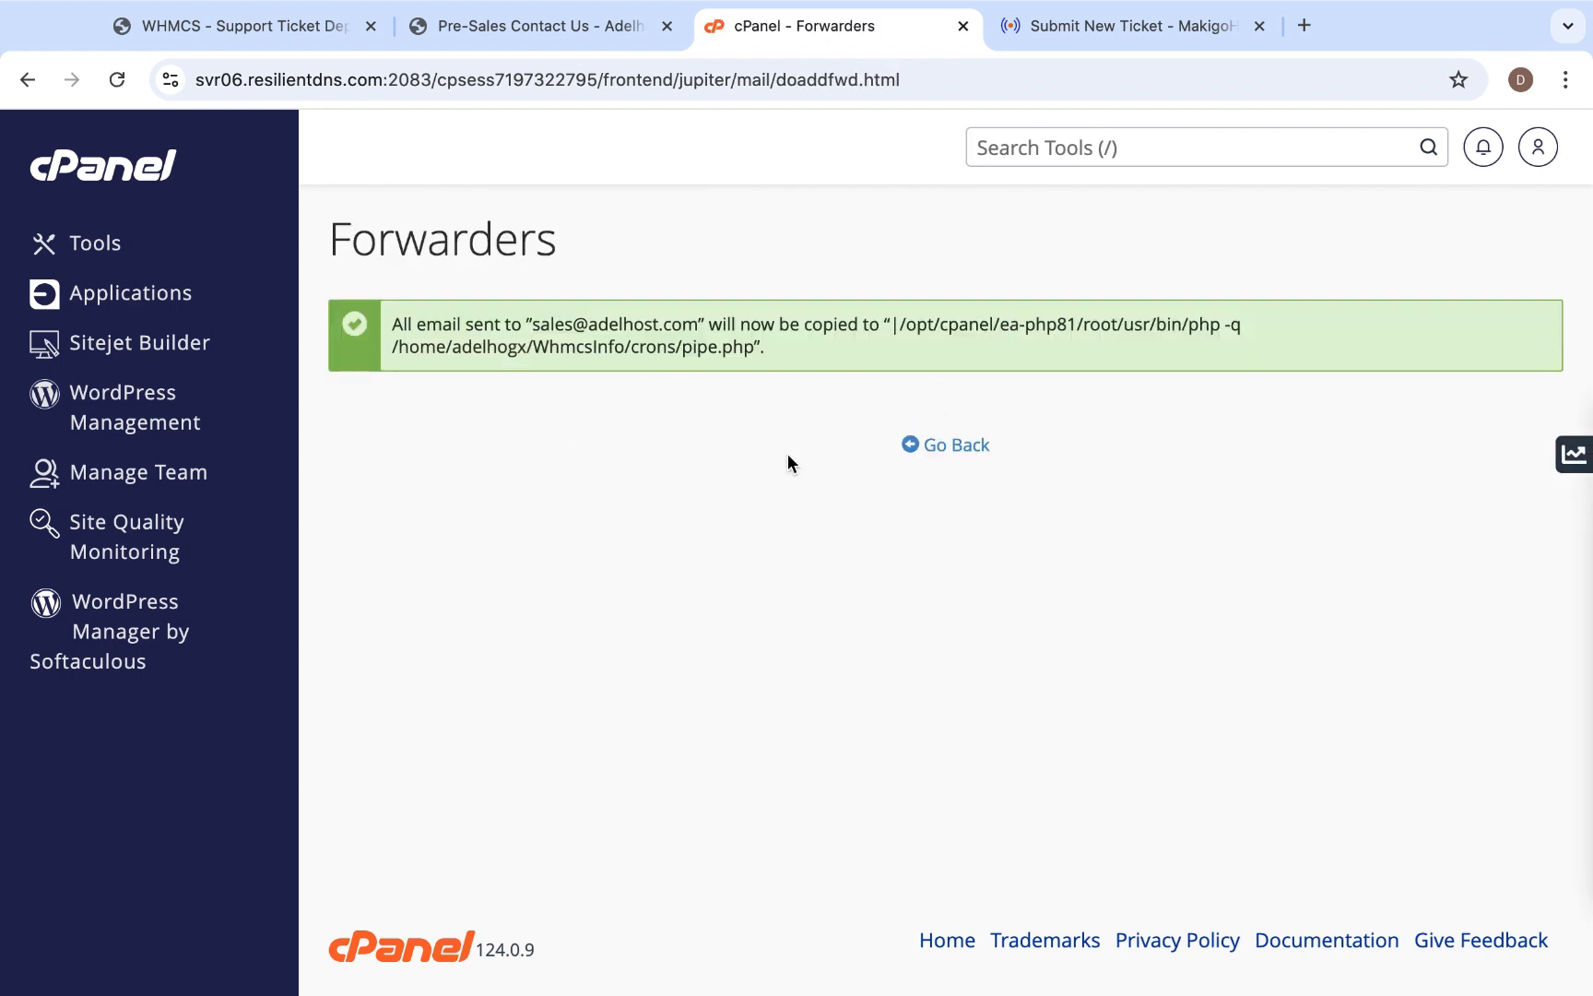
- Start another email account forwarder and enter "support" as the address to forward
left_click(946, 450)
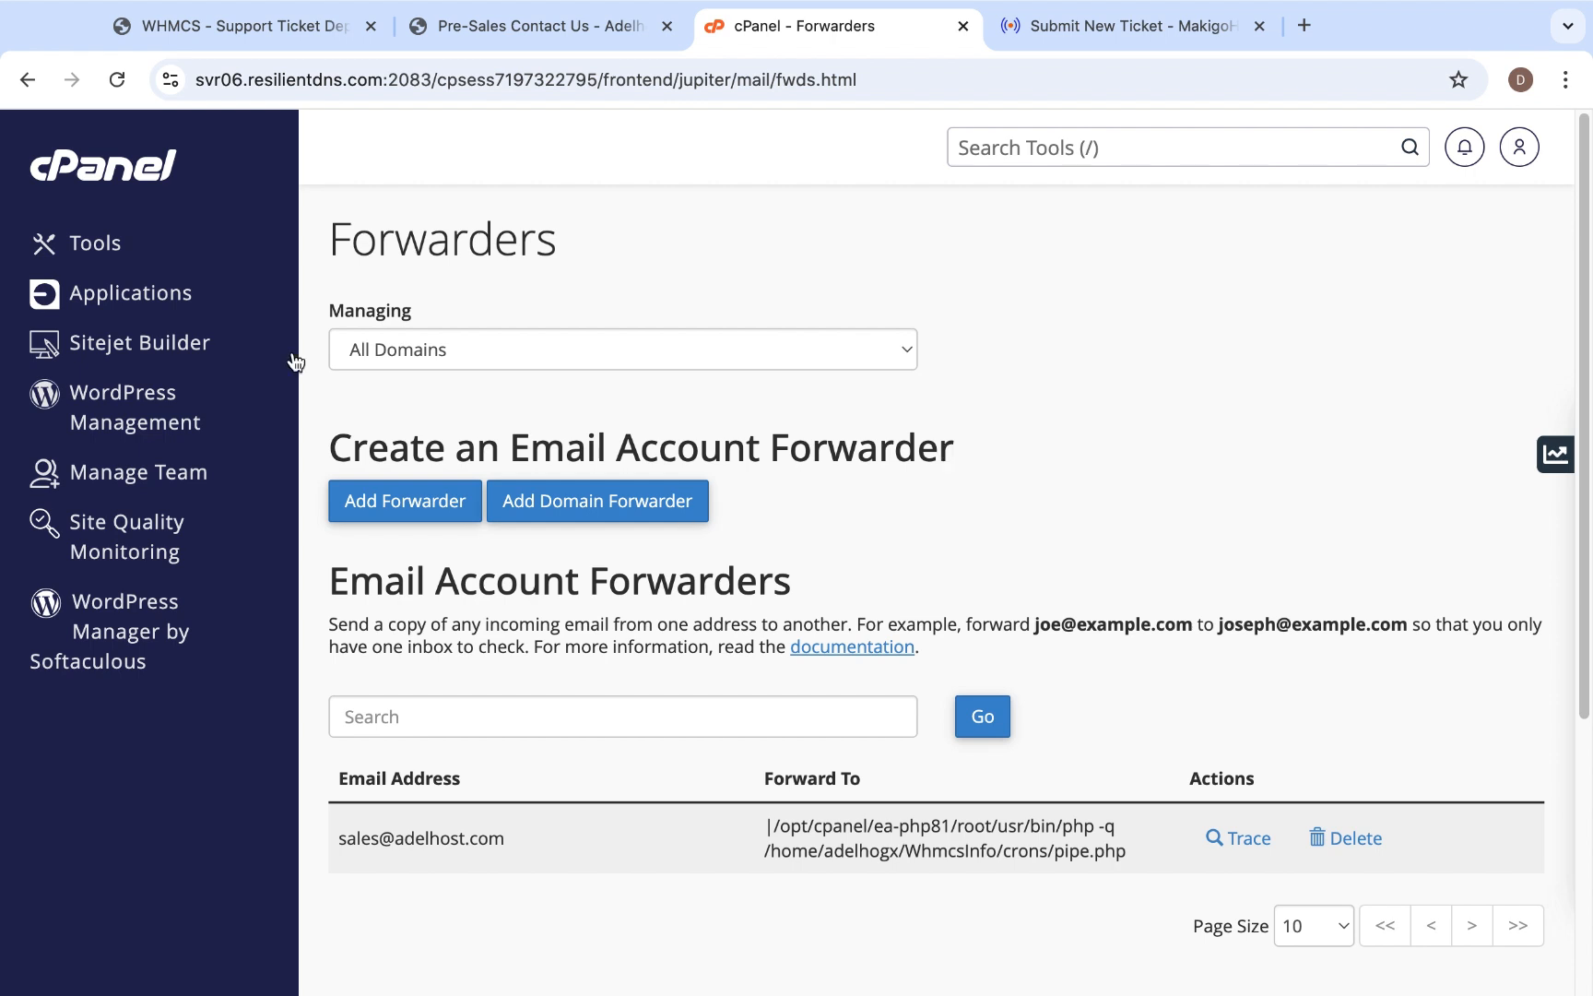
left_click(400, 516)
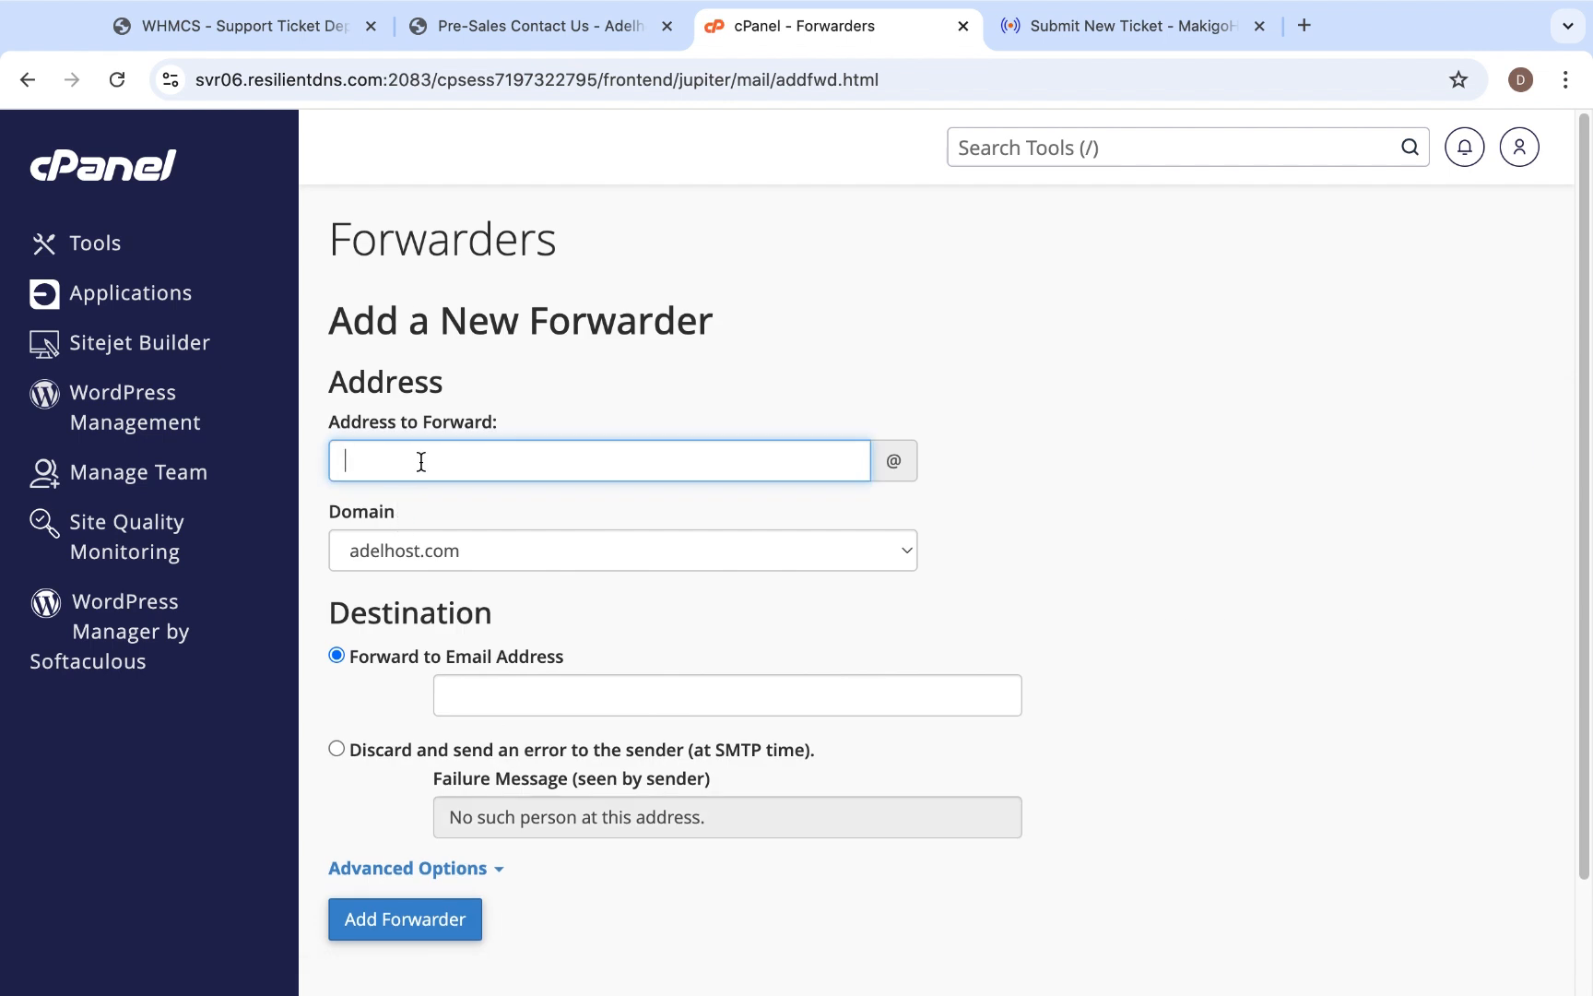
type("support")
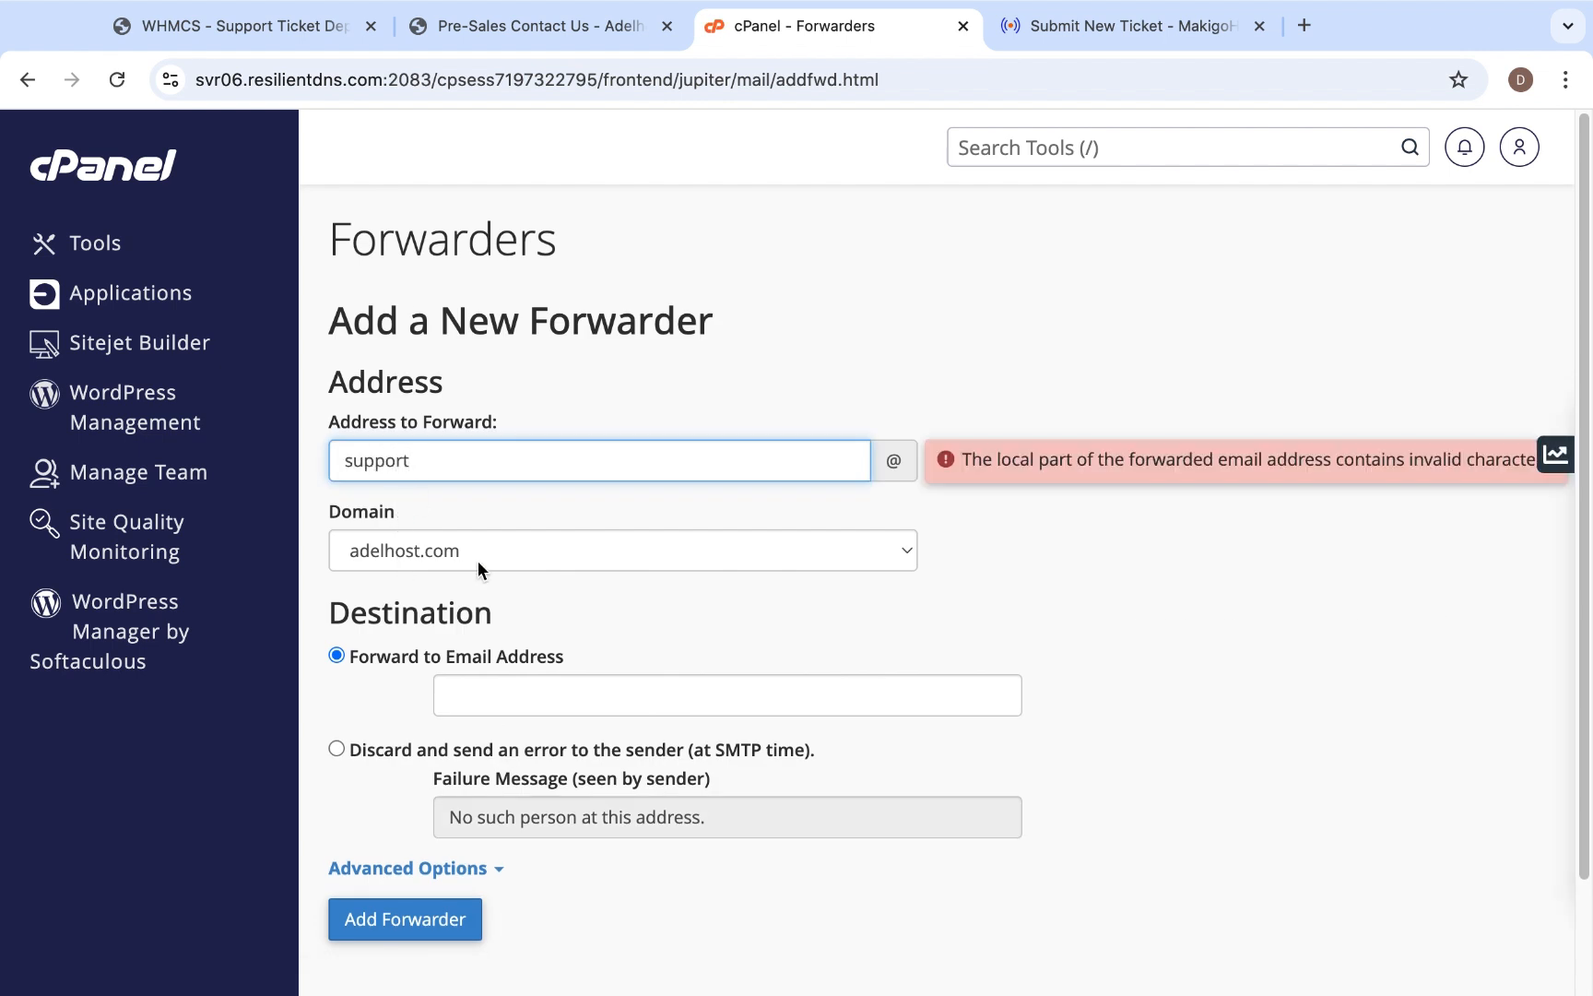
scroll(579, 606, "down", 2)
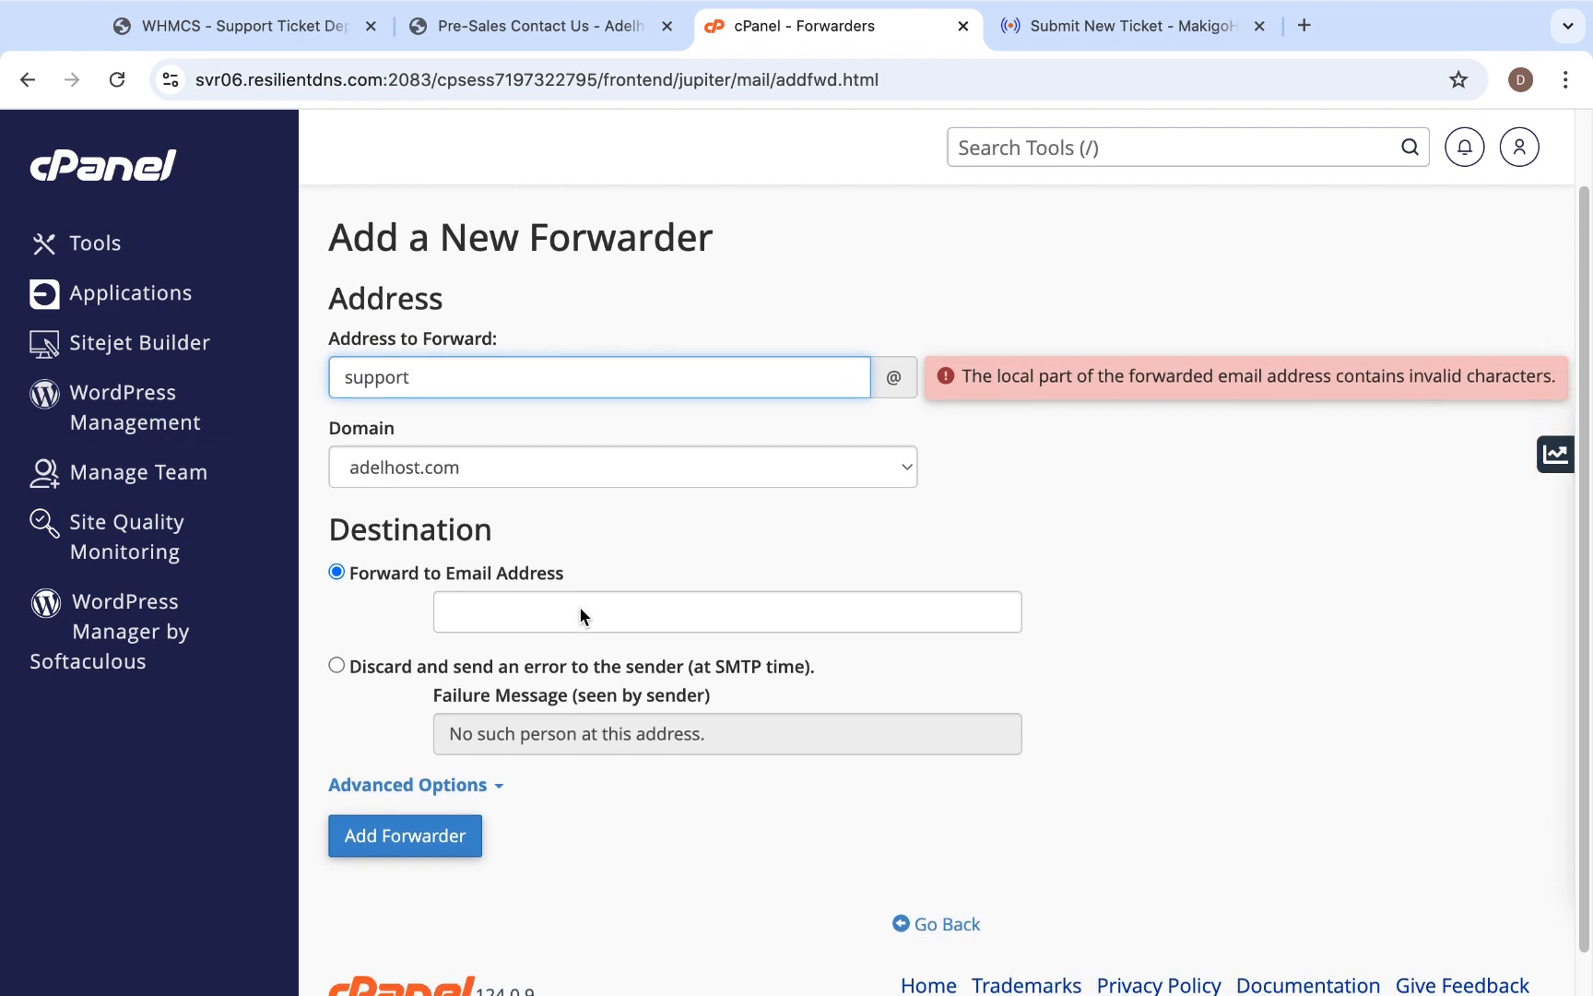
key("BackSpace")
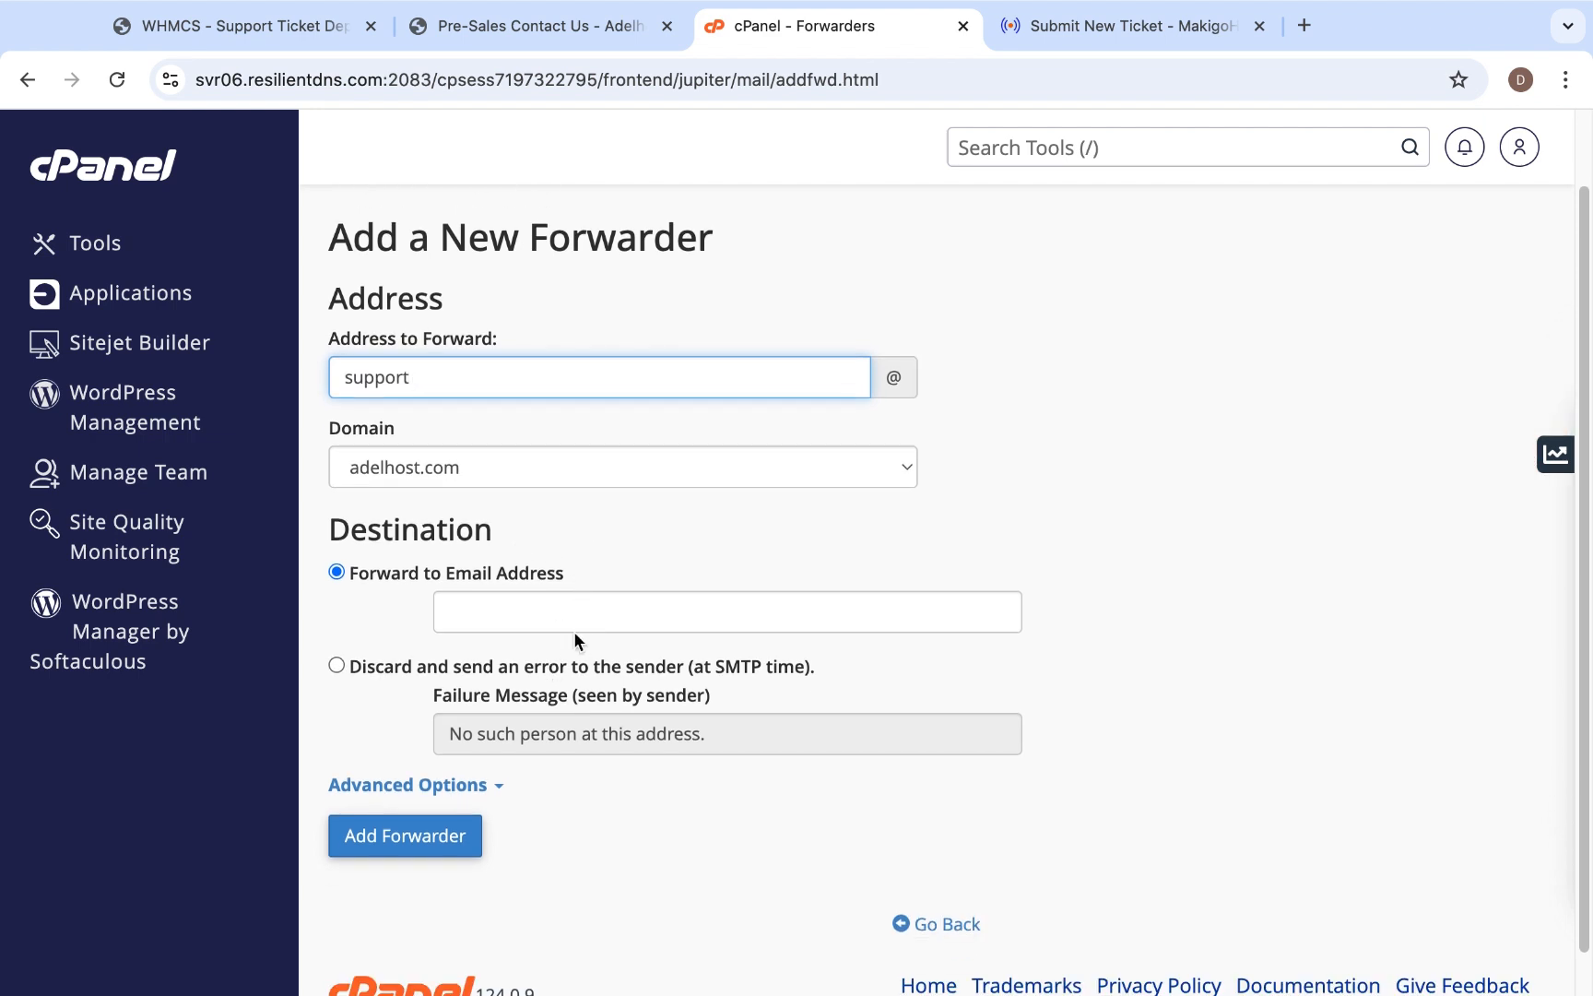
- Set the support forwarder's destination to Pipe to a Program and paste the copied ticket-importing command as its program path
scroll(573, 630, "down", 1)
left_click(446, 749)
scroll(451, 734, "down", 3)
left_click(330, 734)
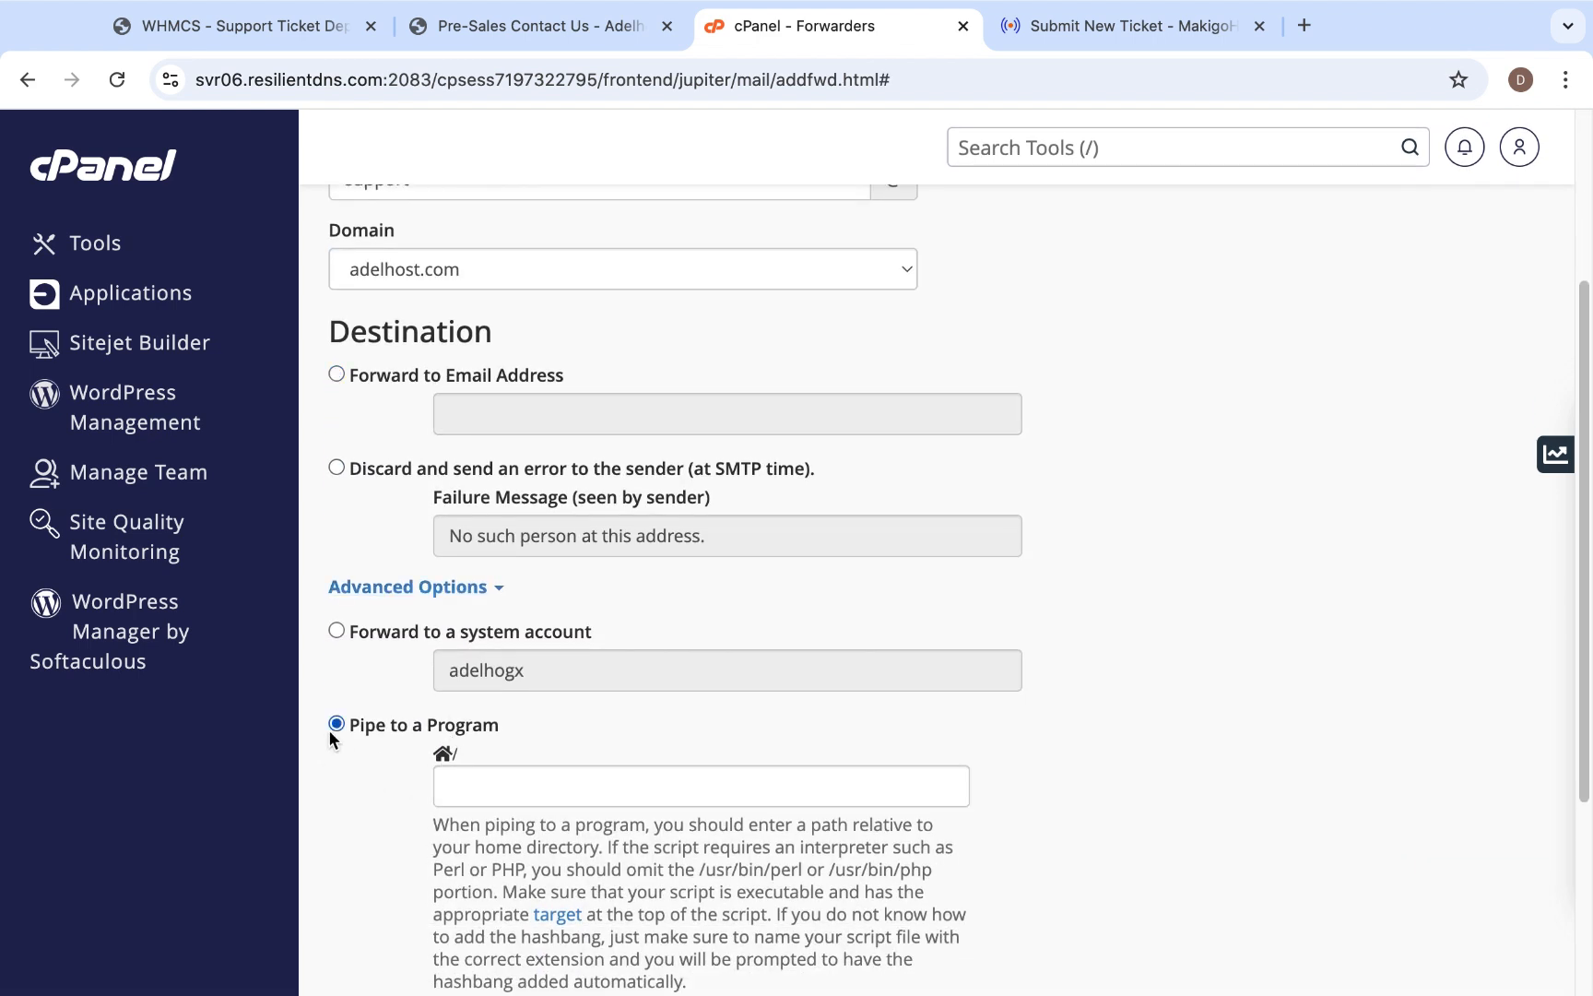
left_click(492, 782)
type("| /opt/cpanel/ea-php81/root/usr/bin/php -q /home/adelhogx/Whmcsinfo/crons/pipe.php")
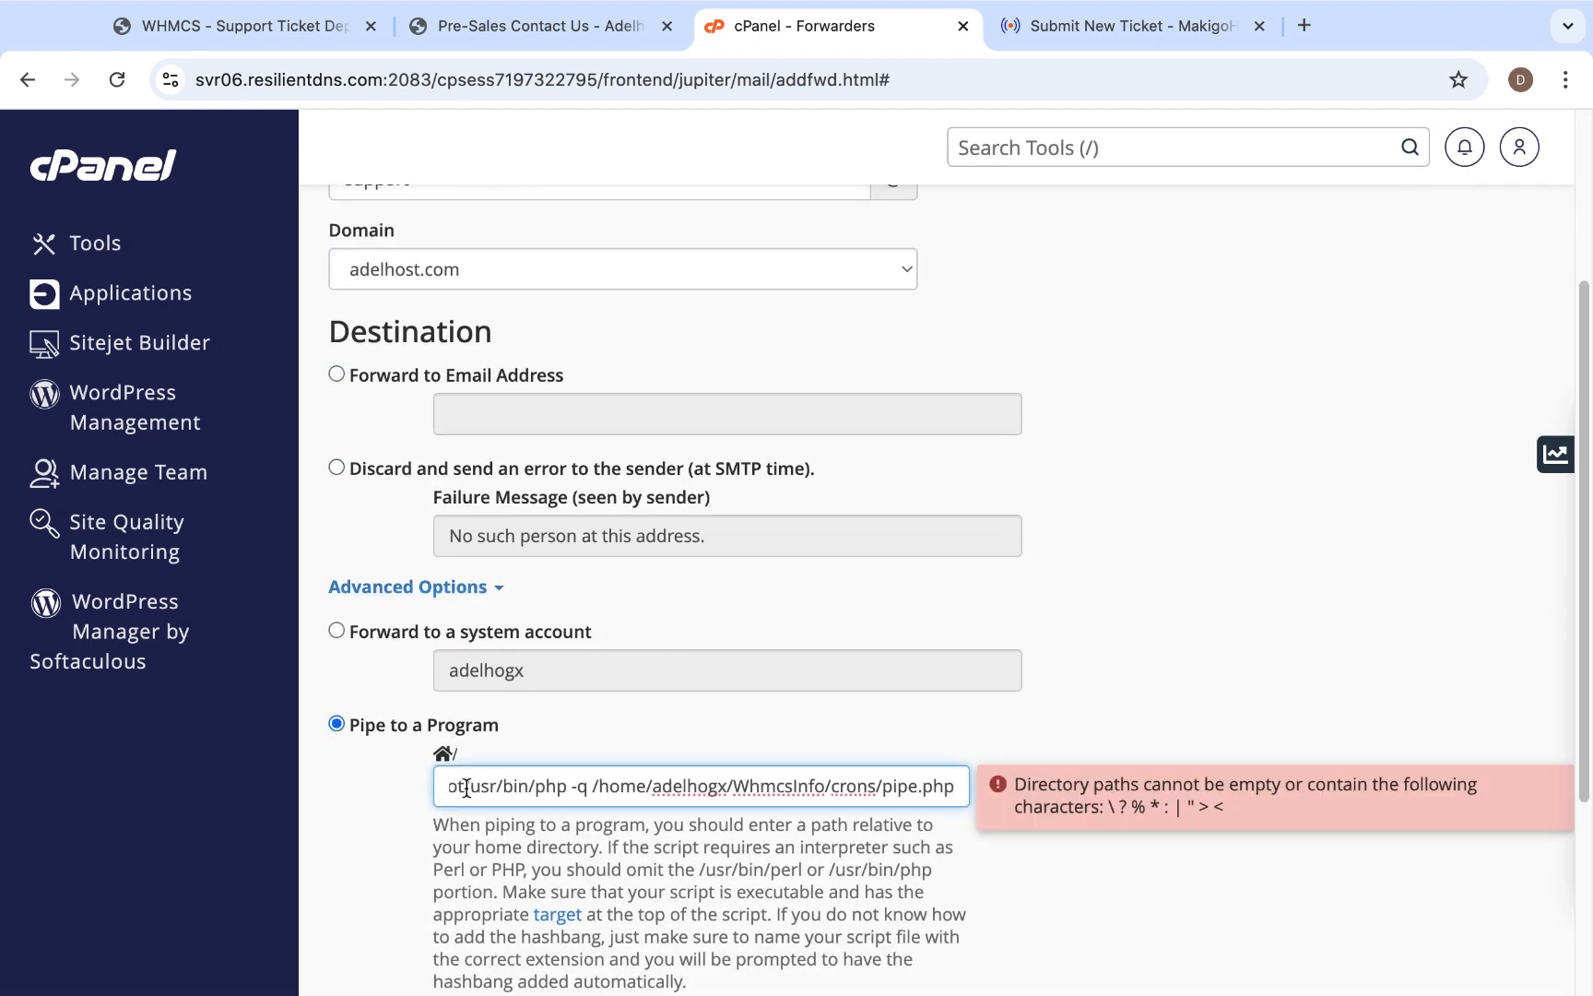
- Remove the leading pipe character from the program path, add the support forwarder and return to the cPanel tools overview
key("super+Left")
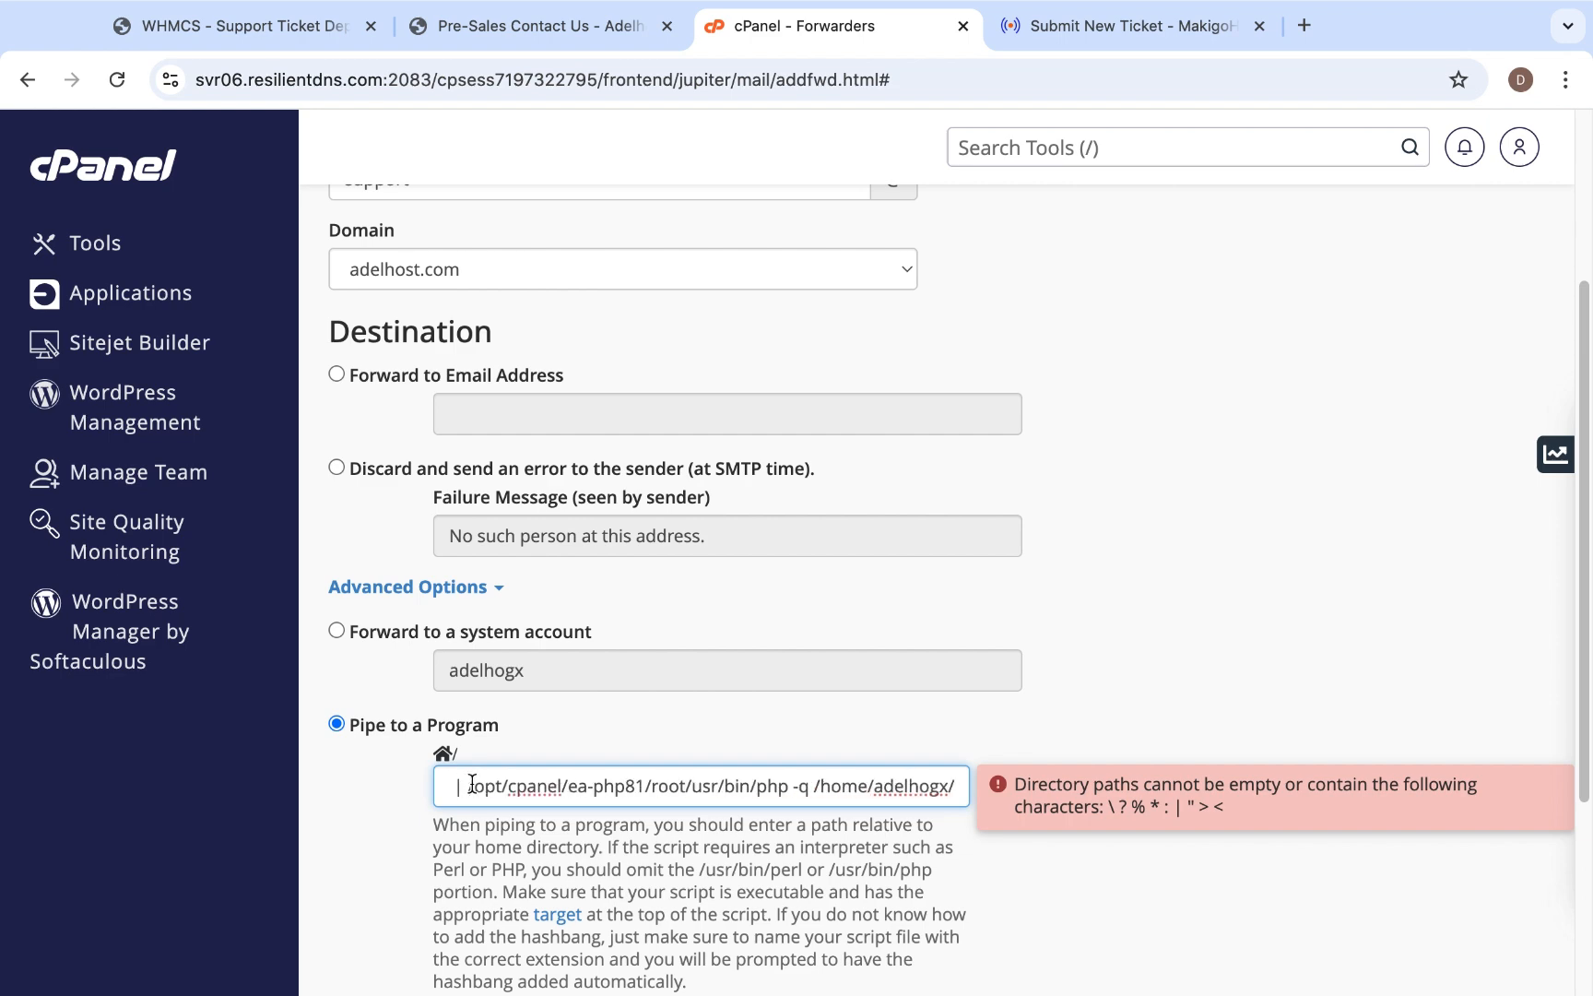
key("Right")
key("Right")
key("BackSpace")
key("BackSpace")
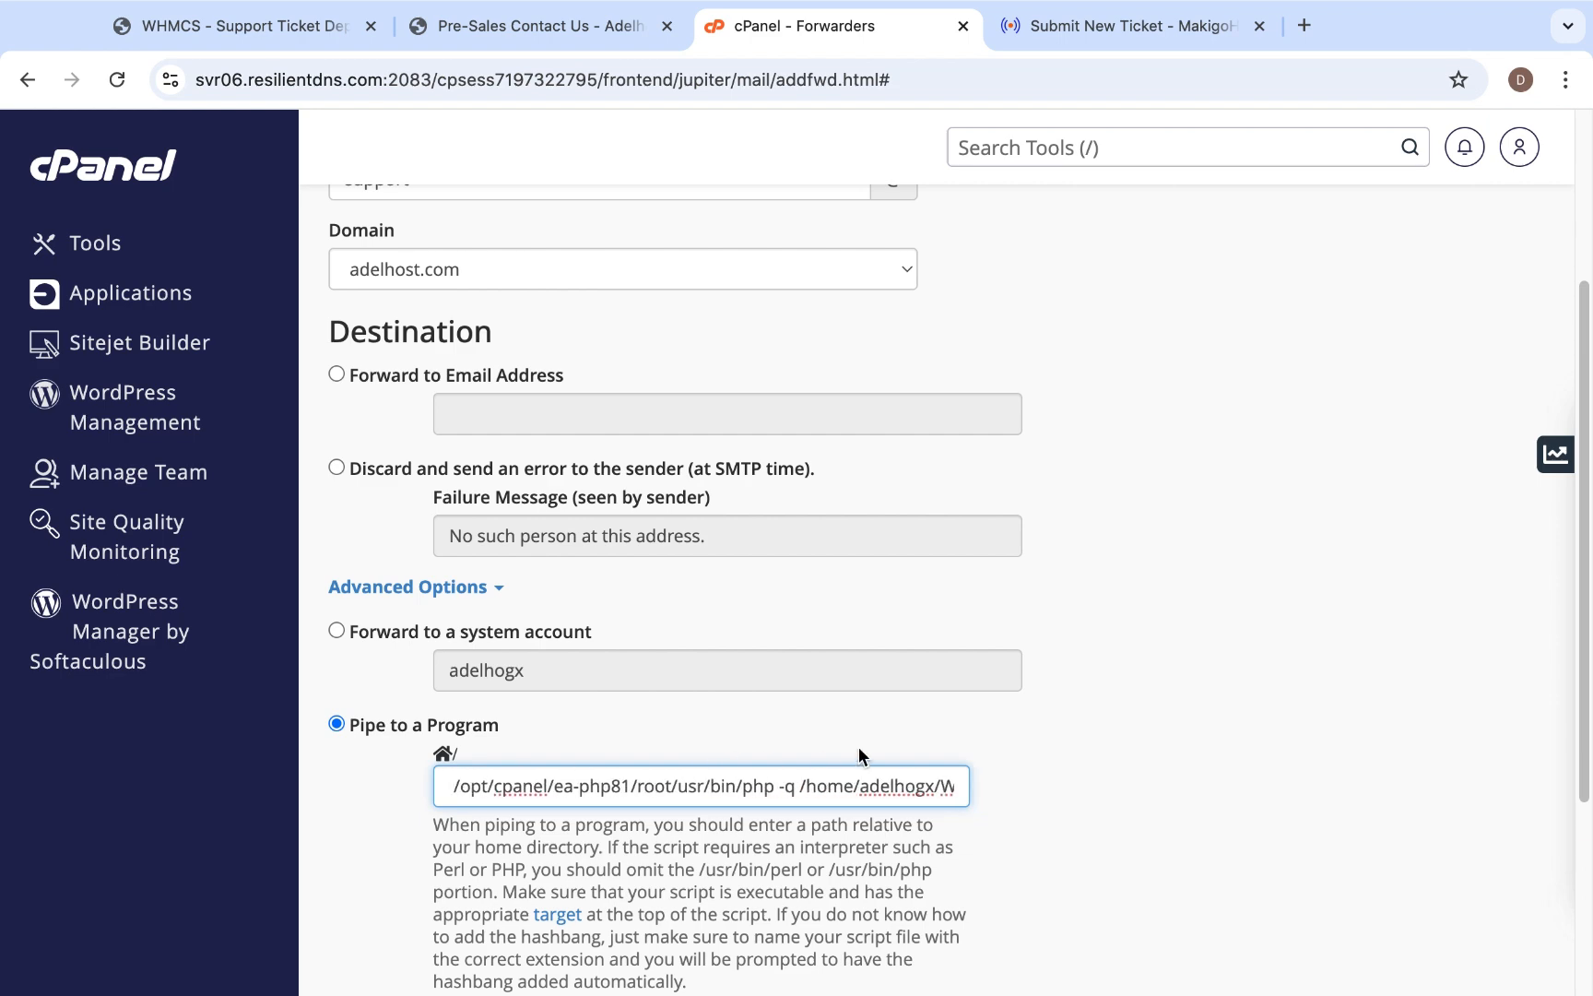
scroll(863, 758, "down", 5)
left_click(422, 803)
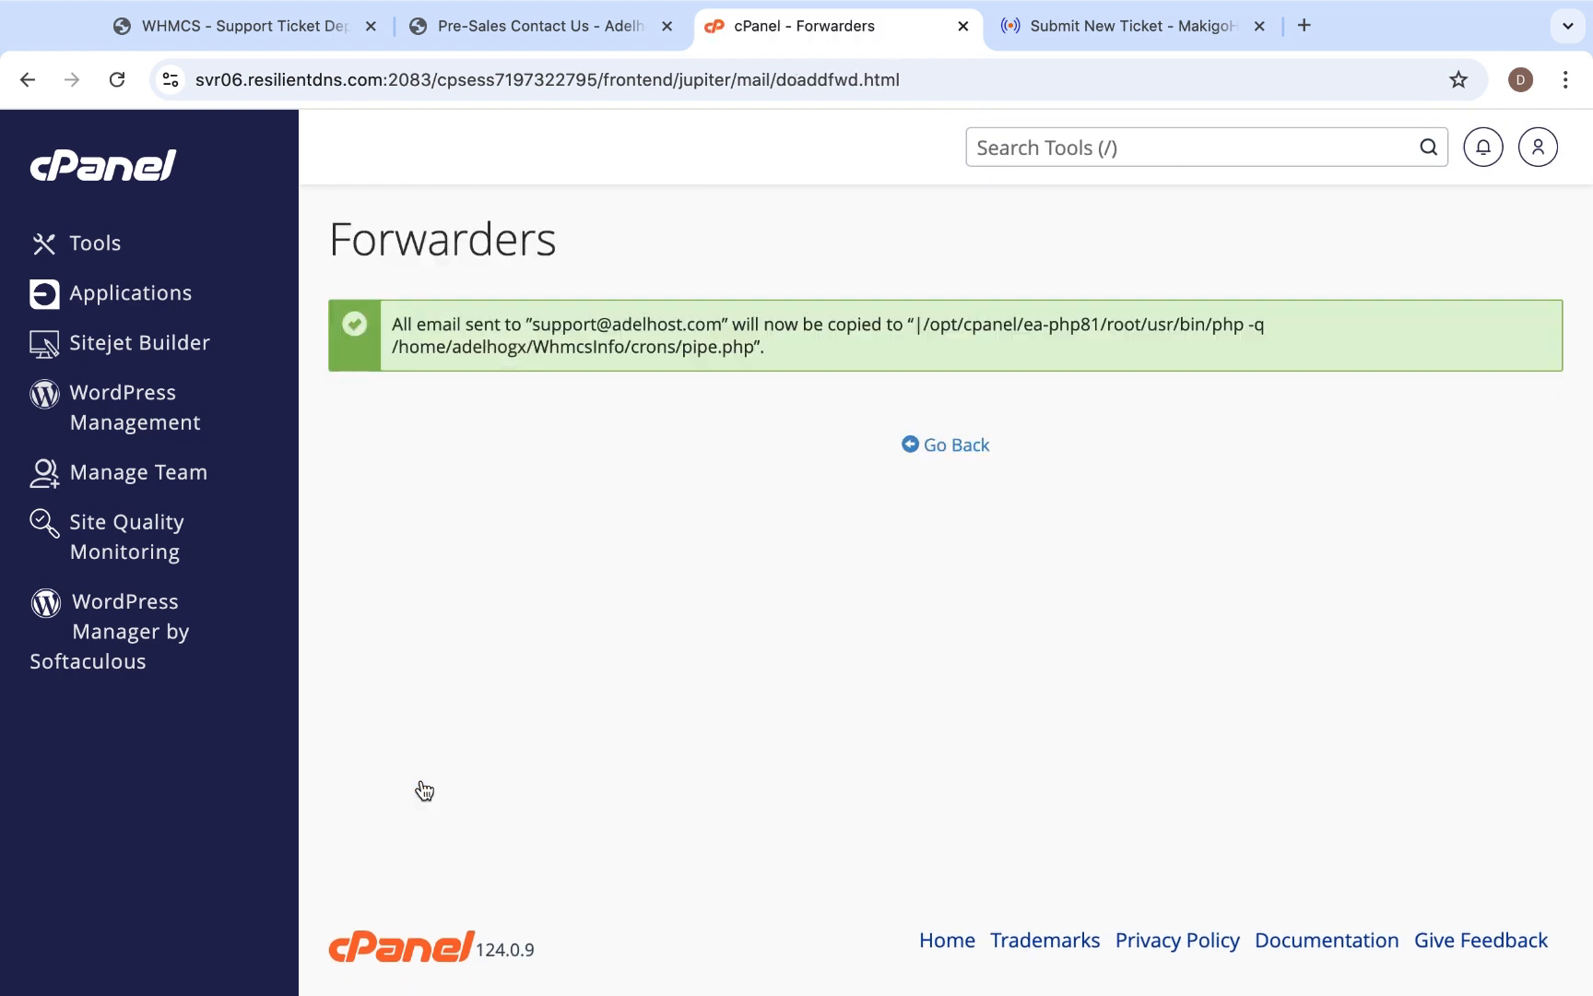
left_click(959, 451)
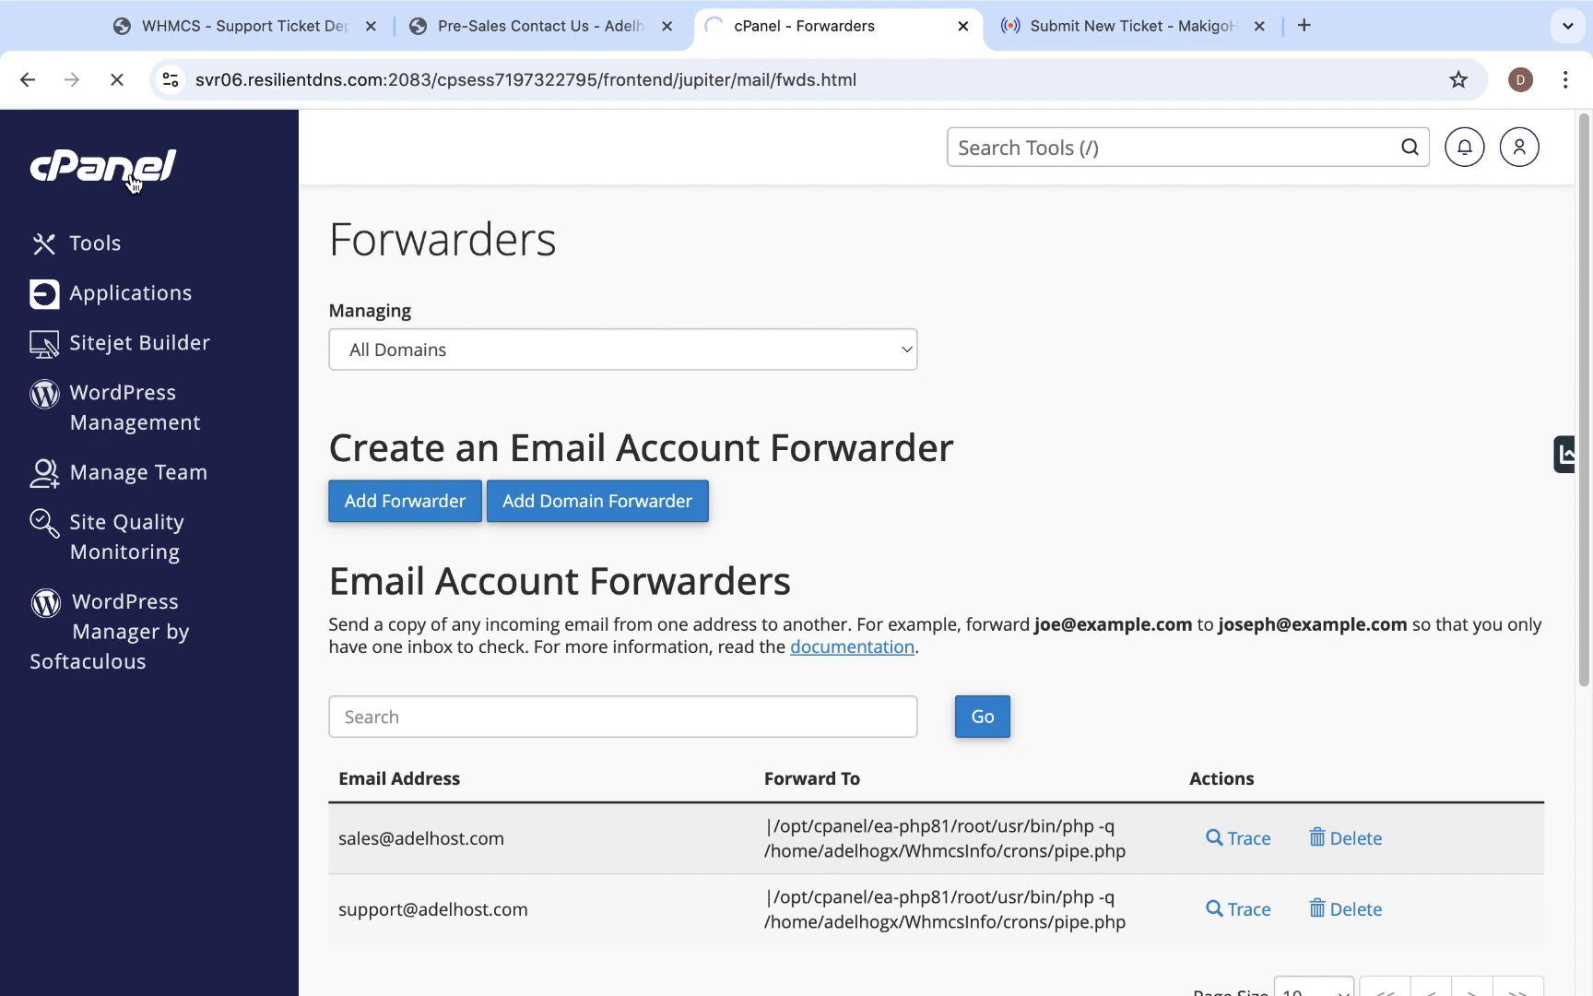
left_click(135, 169)
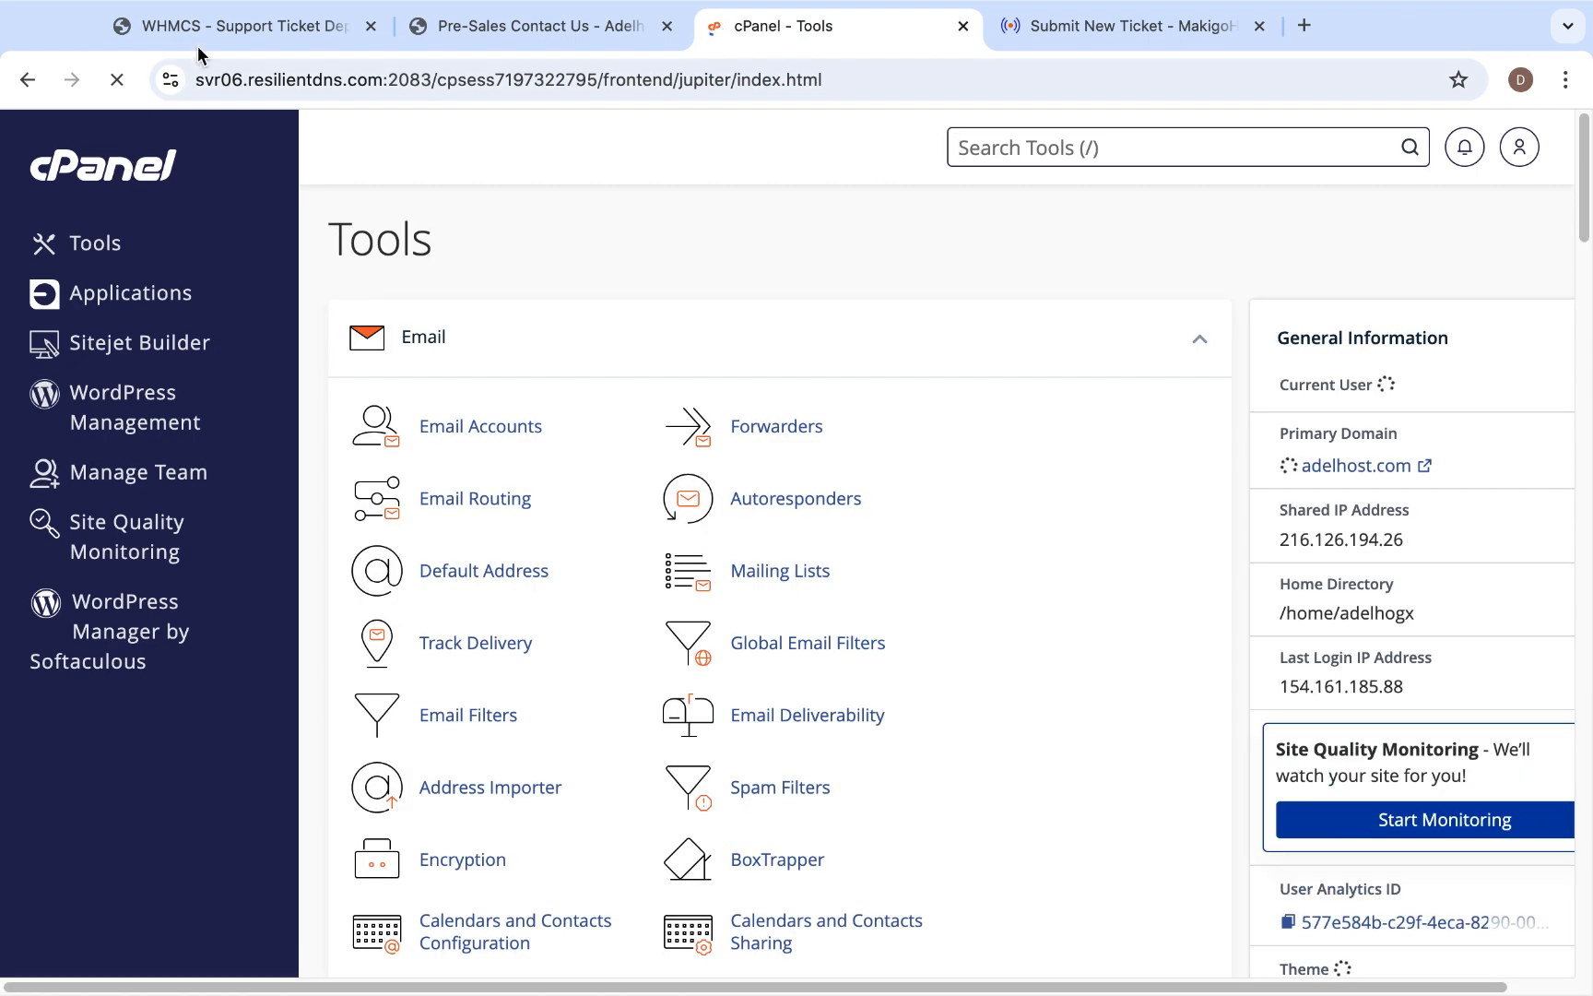
- Switch to WHMCS and check the dashboard and the support tickets list for waiting tickets
left_click(221, 25)
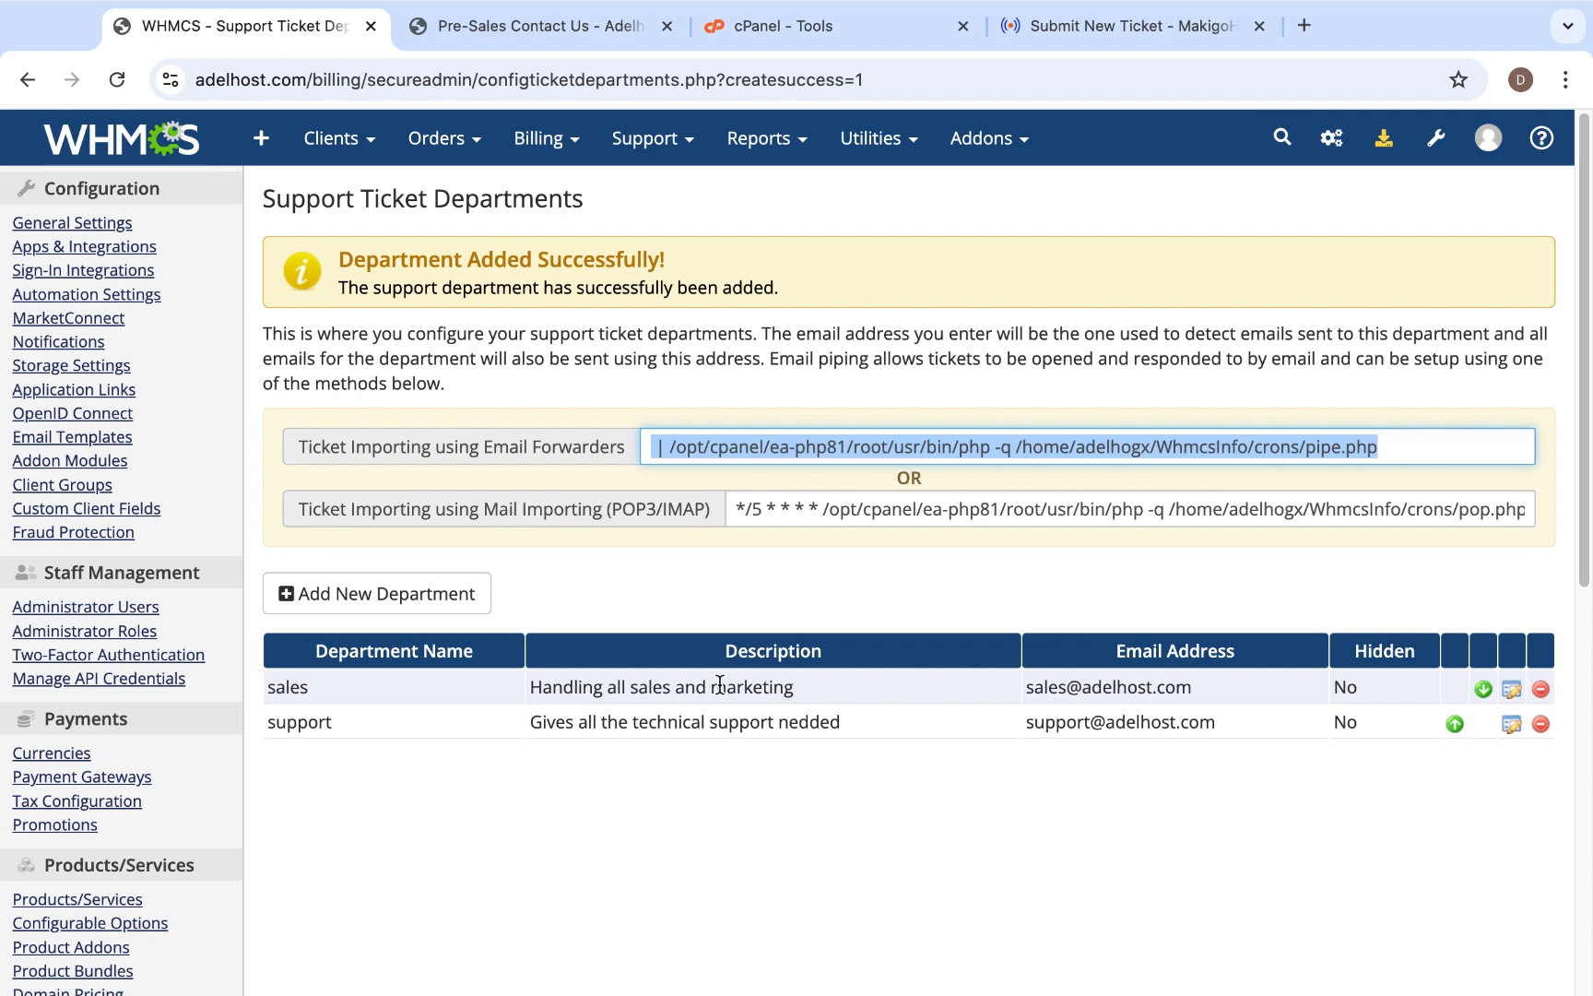
left_click(831, 852)
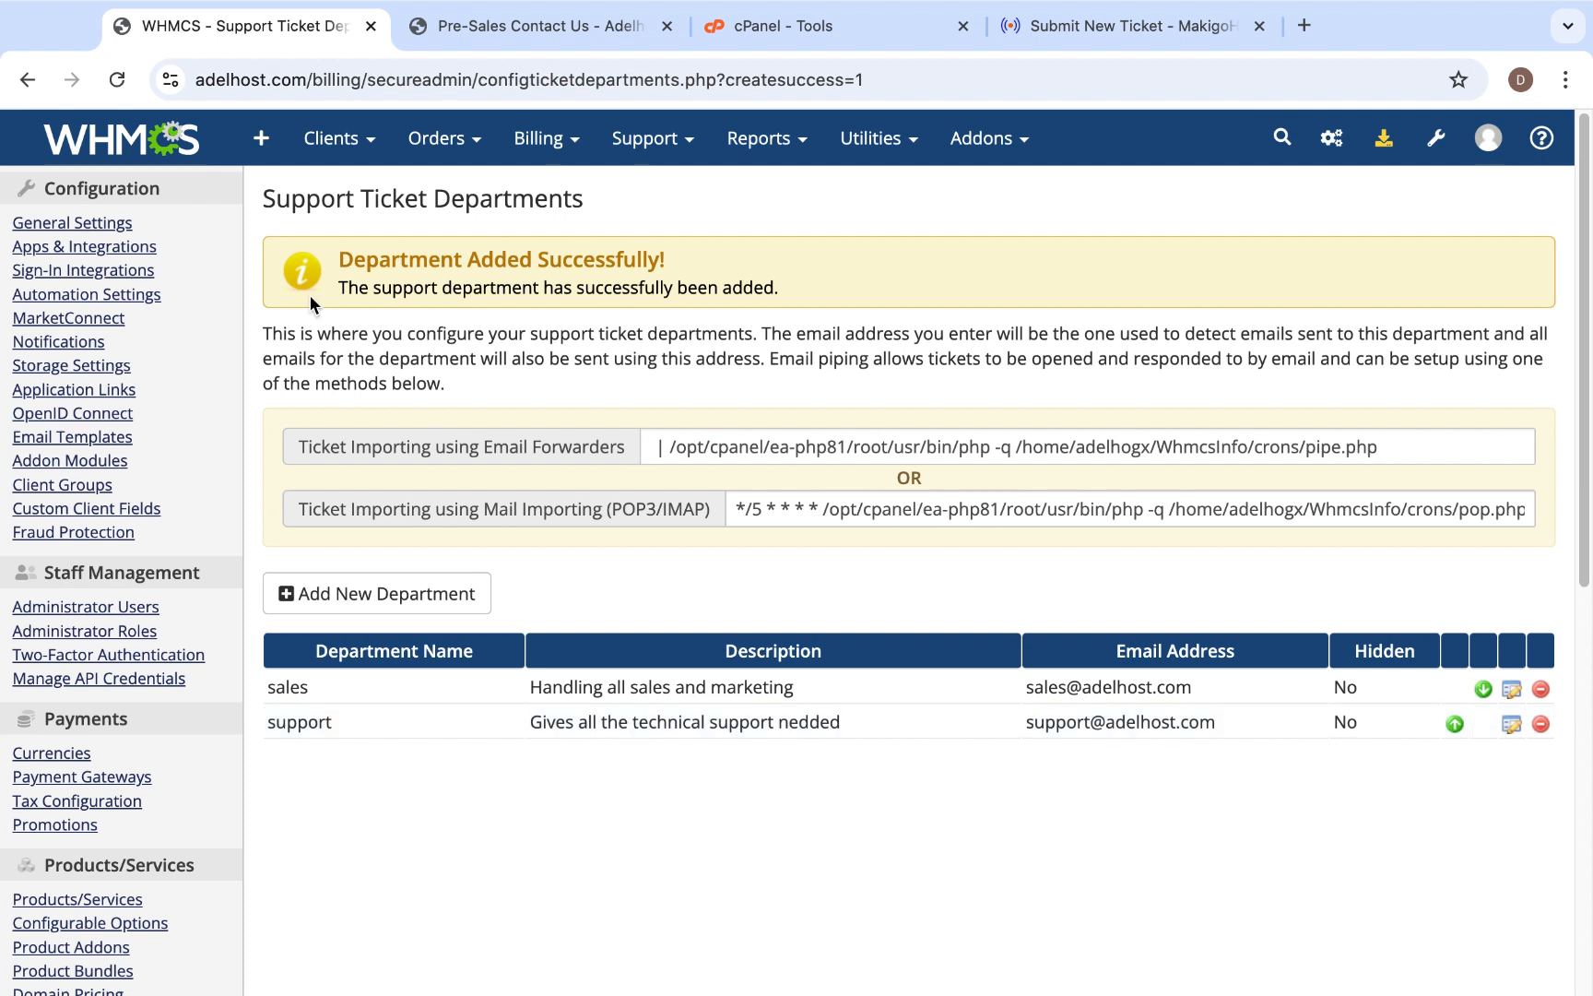
left_click(139, 146)
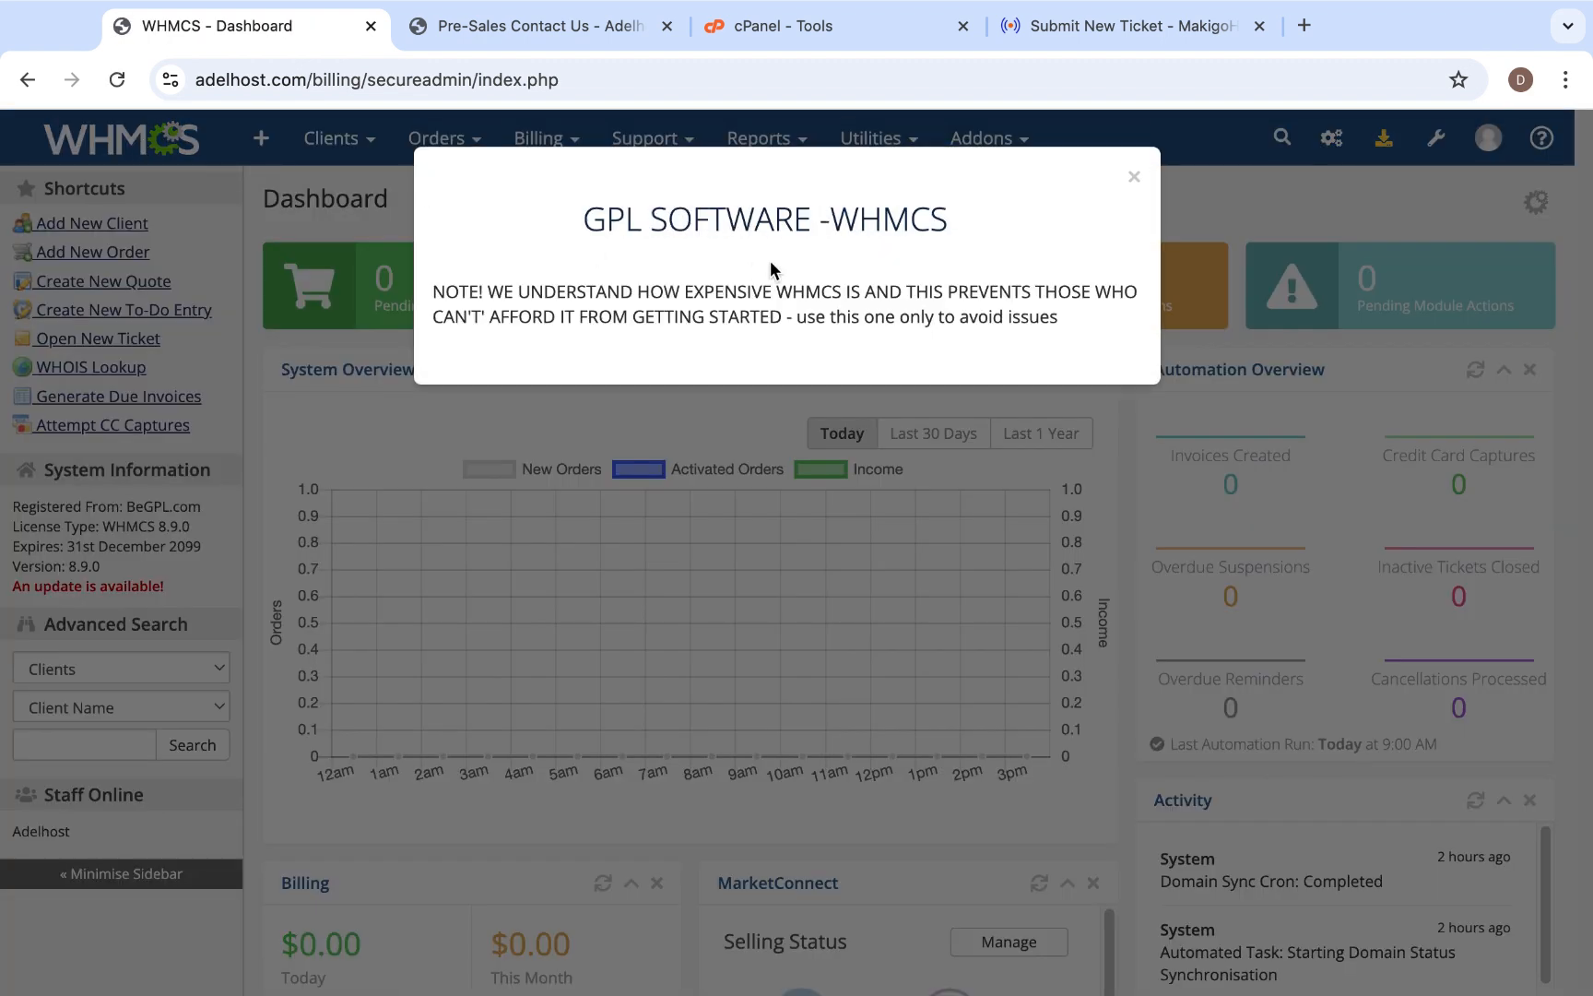
left_click(1134, 176)
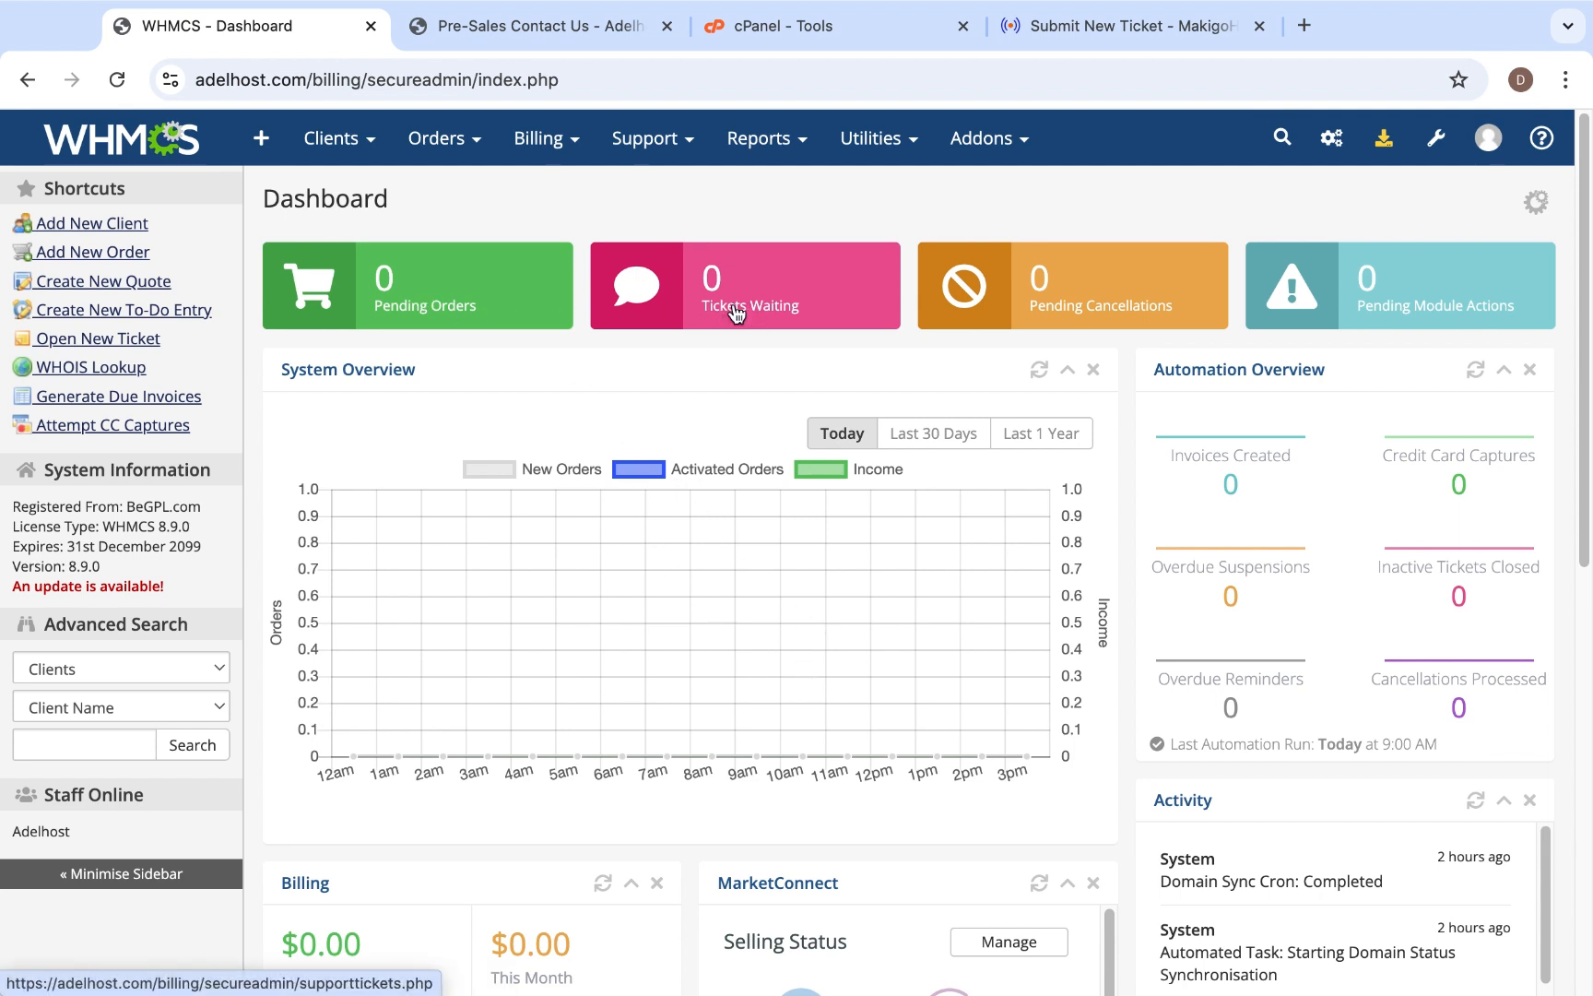
left_click(782, 309)
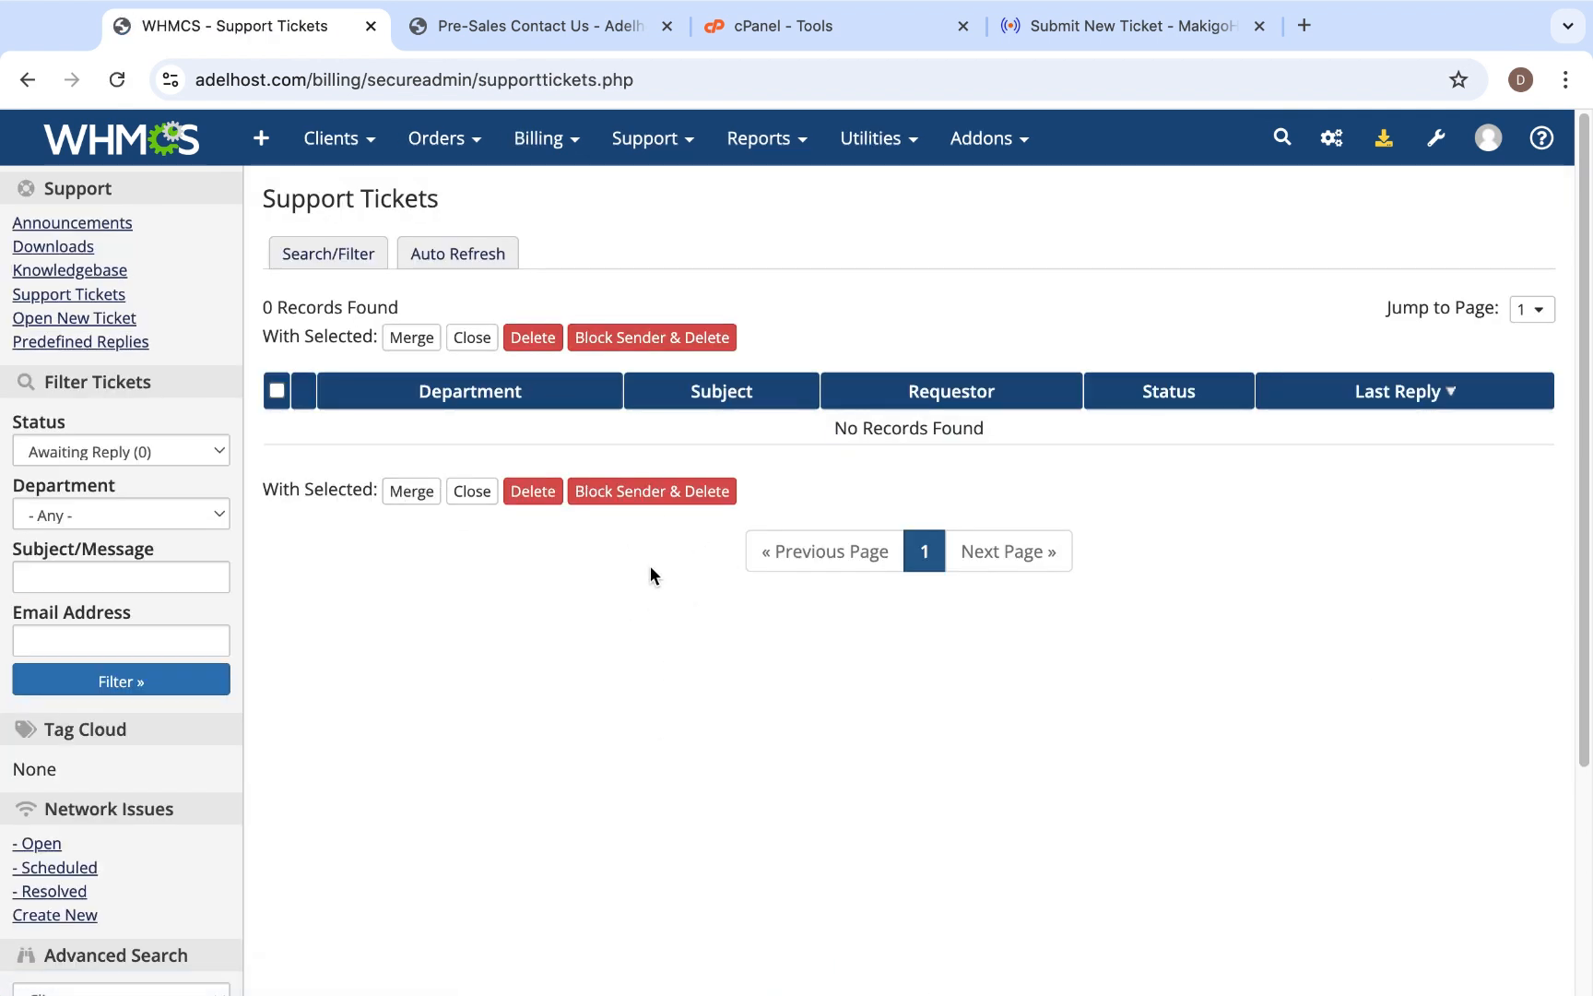
left_click(156, 145)
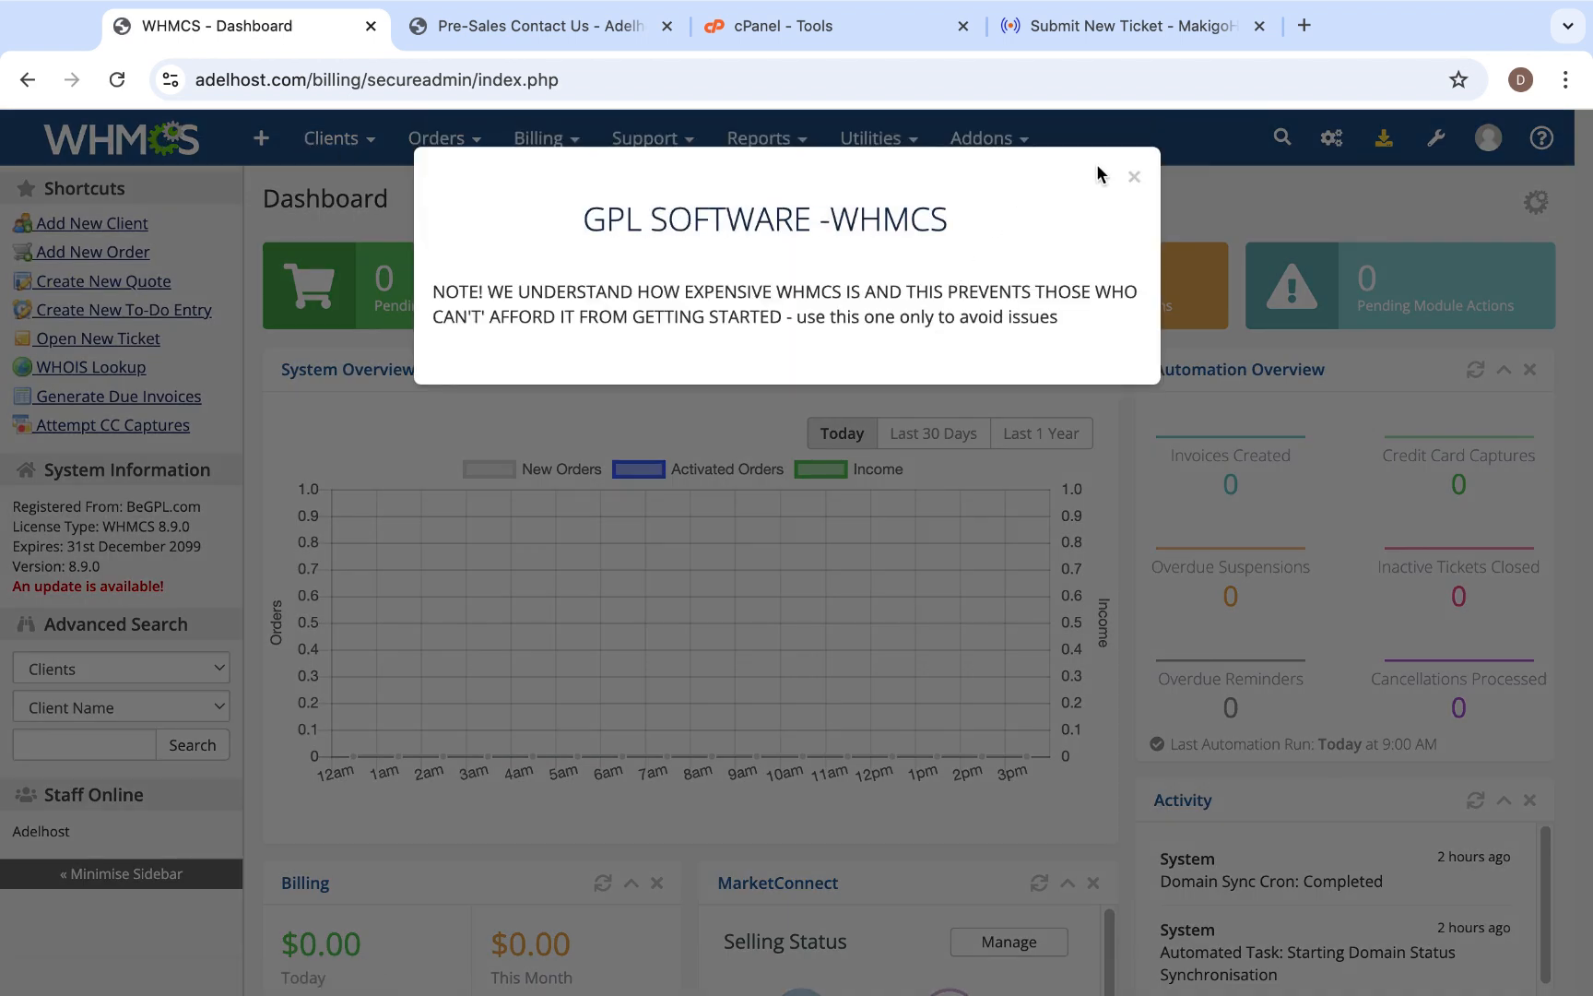
left_click(1134, 176)
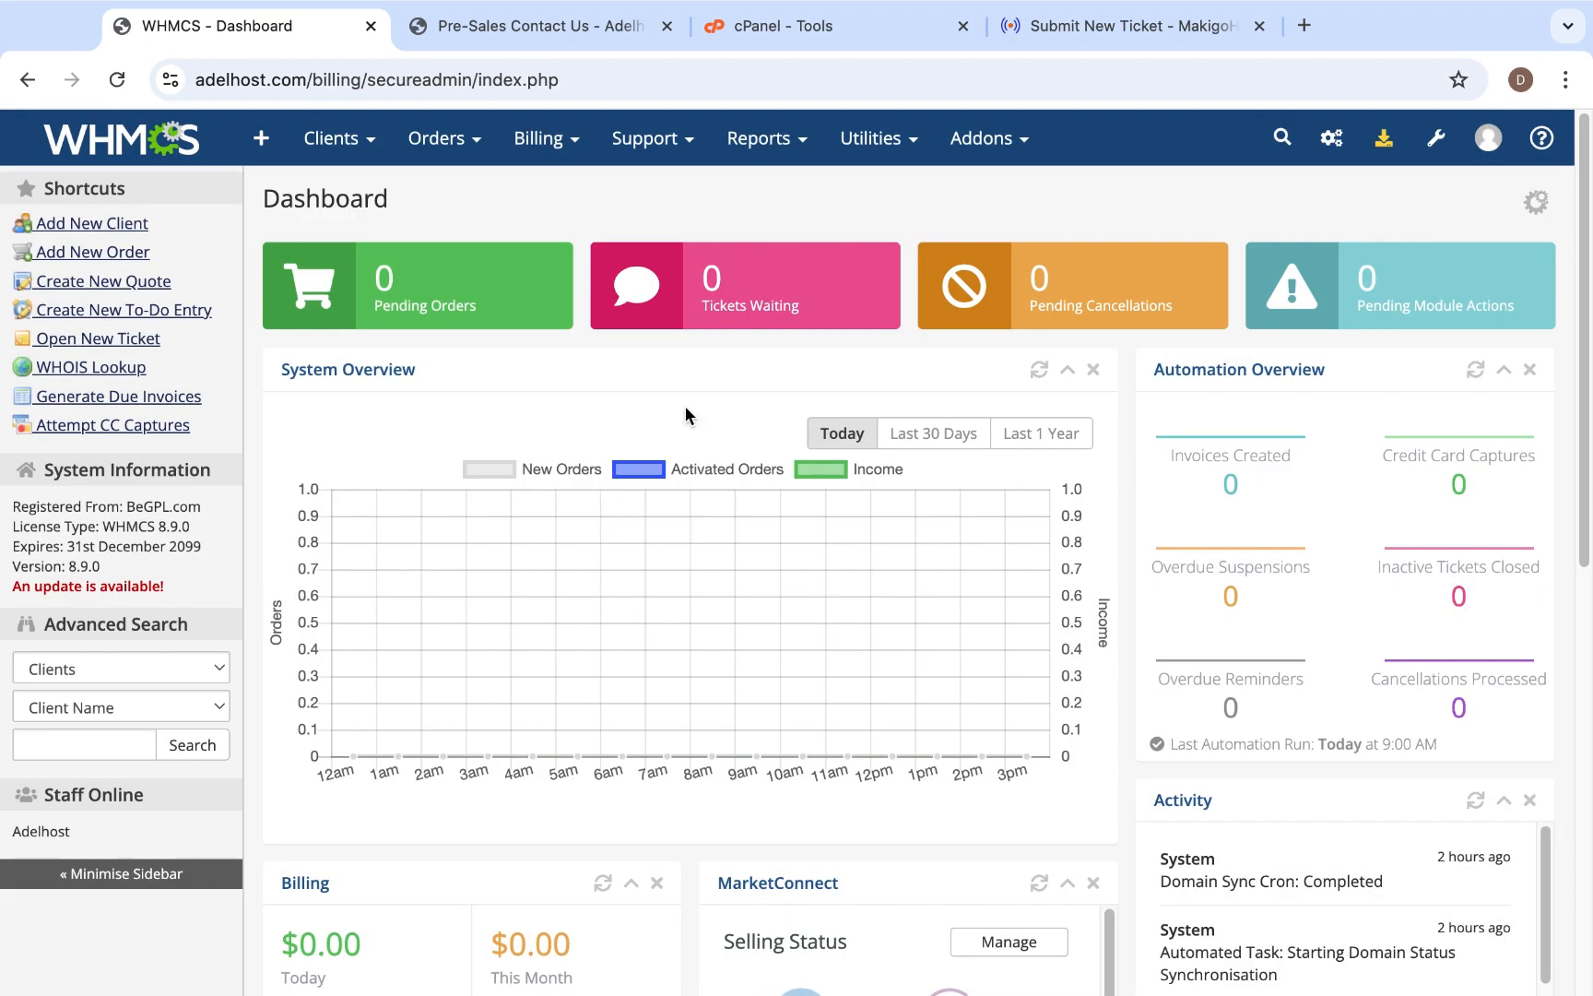
- Switch to cPanel, open File Manager and go to the WhmcsInfo/crons folder
left_click(808, 36)
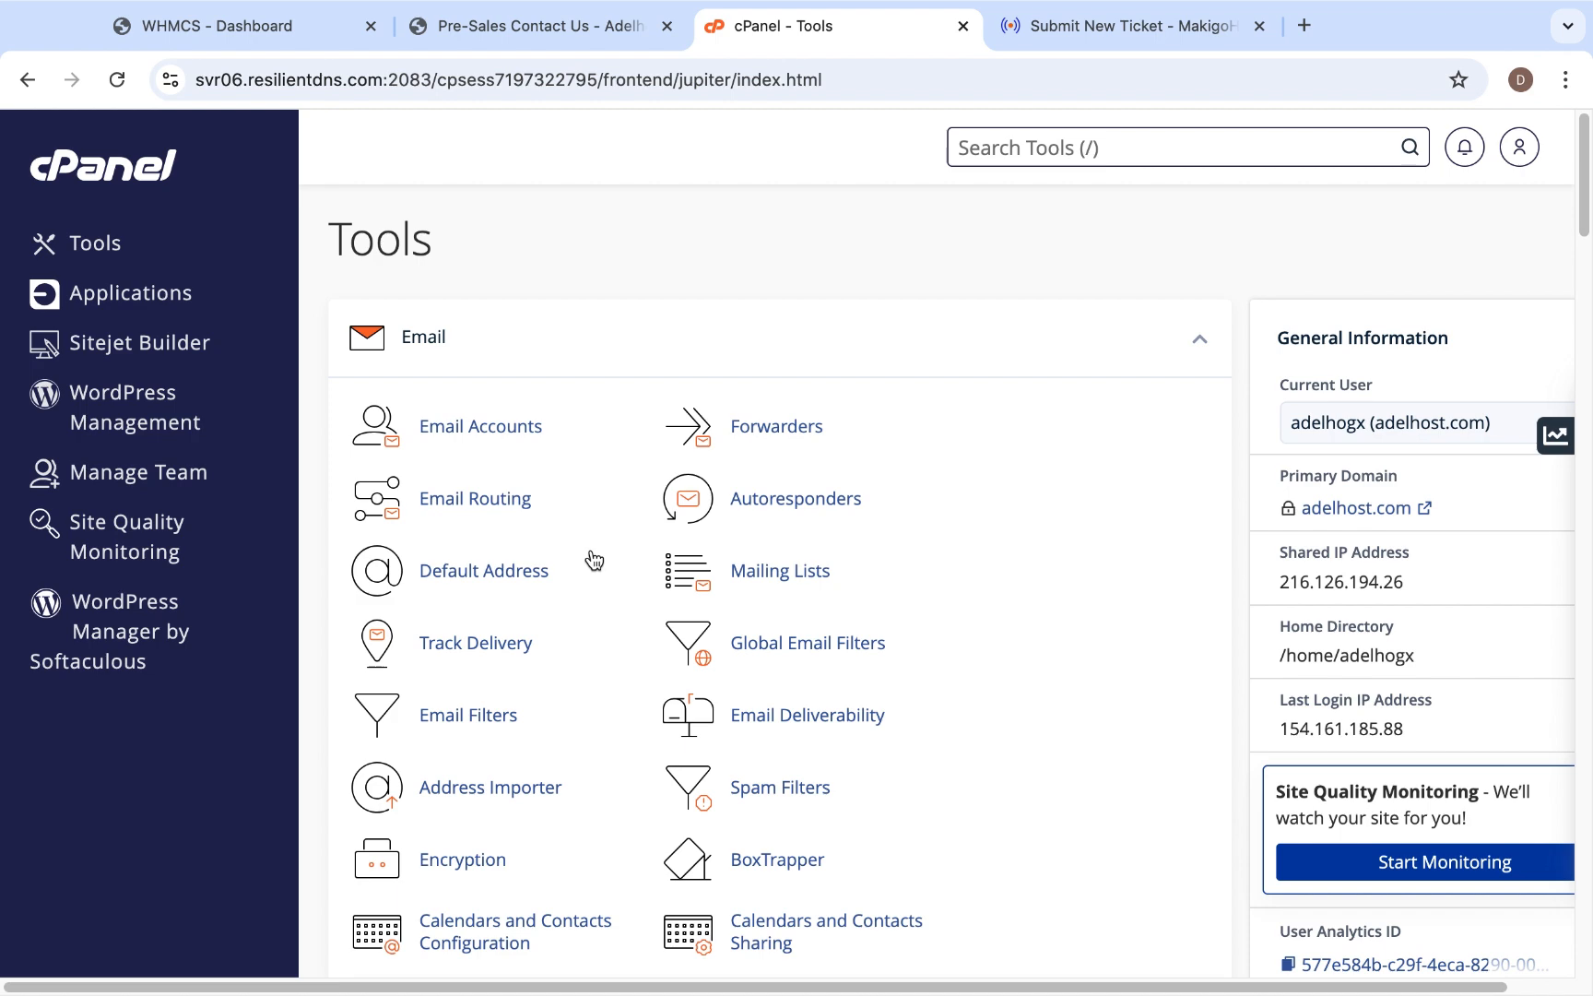
scroll(594, 559, "down", 3)
scroll(594, 558, "down", 3)
left_click(496, 667)
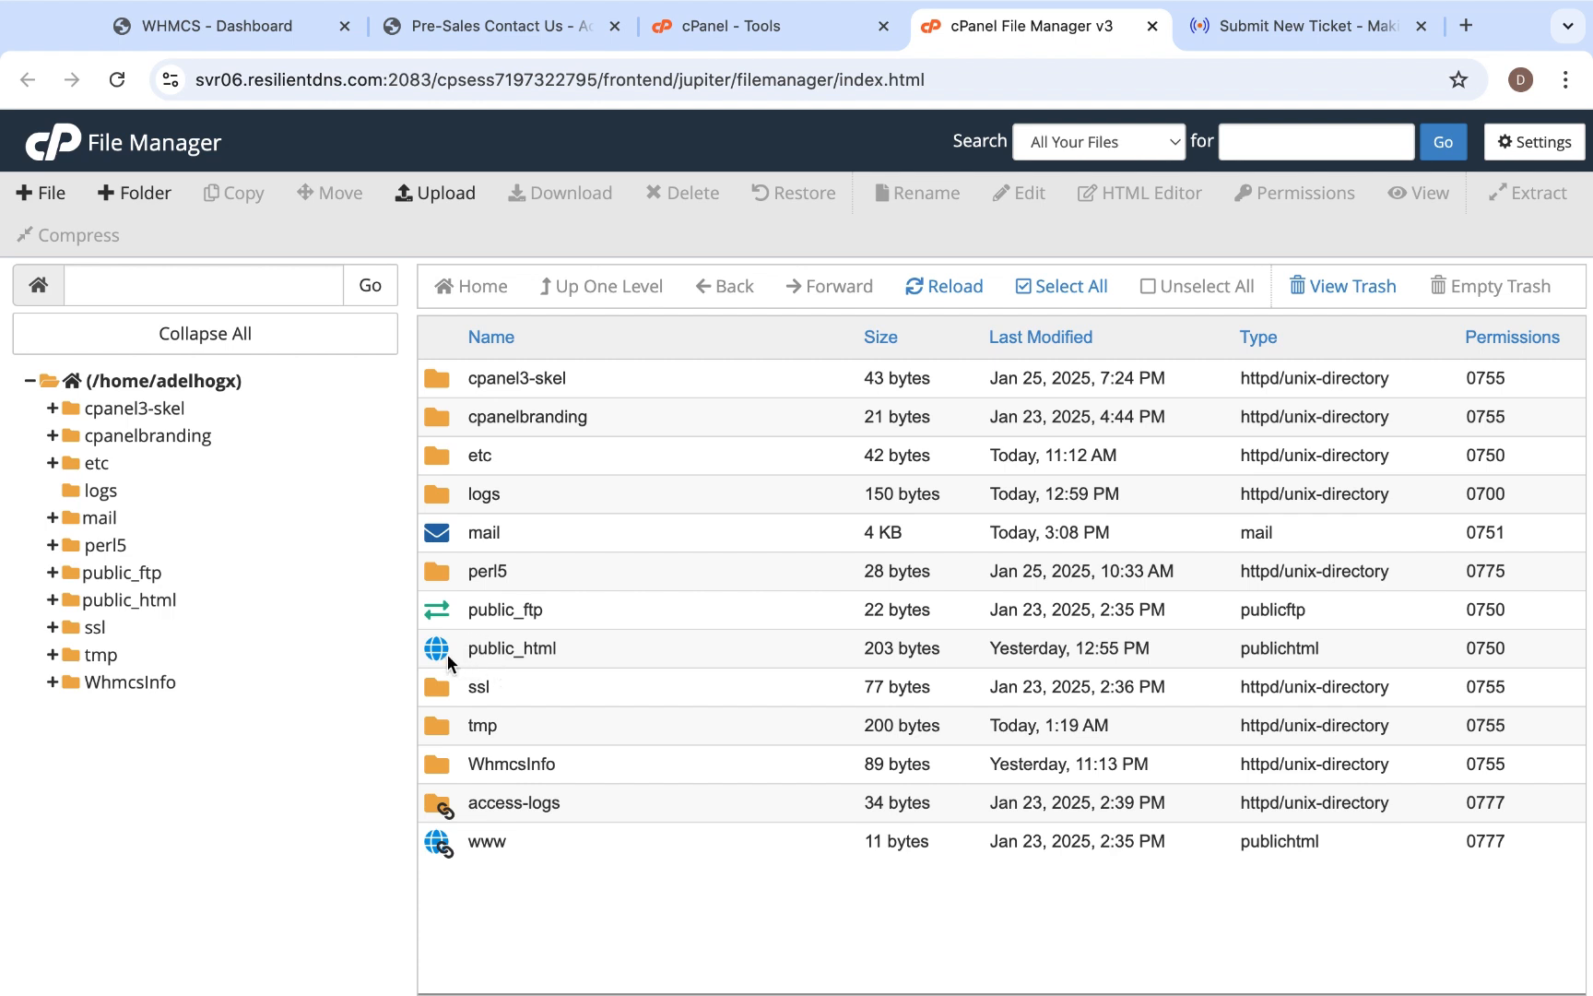
double_click(440, 765)
left_click(444, 764)
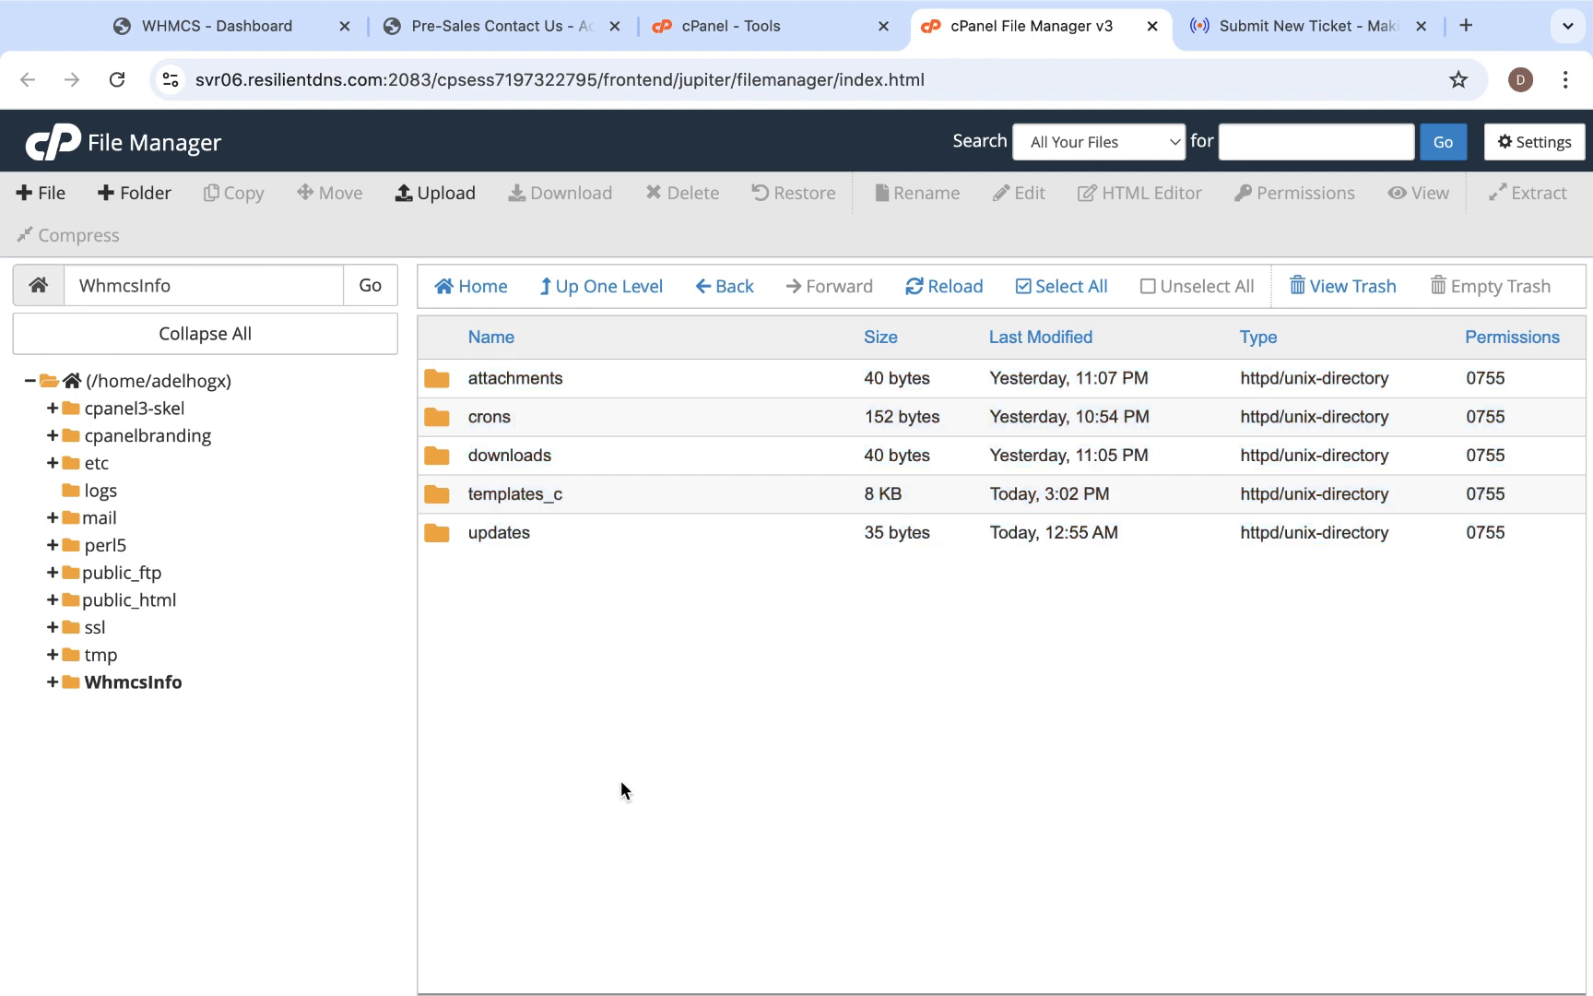
double_click(440, 415)
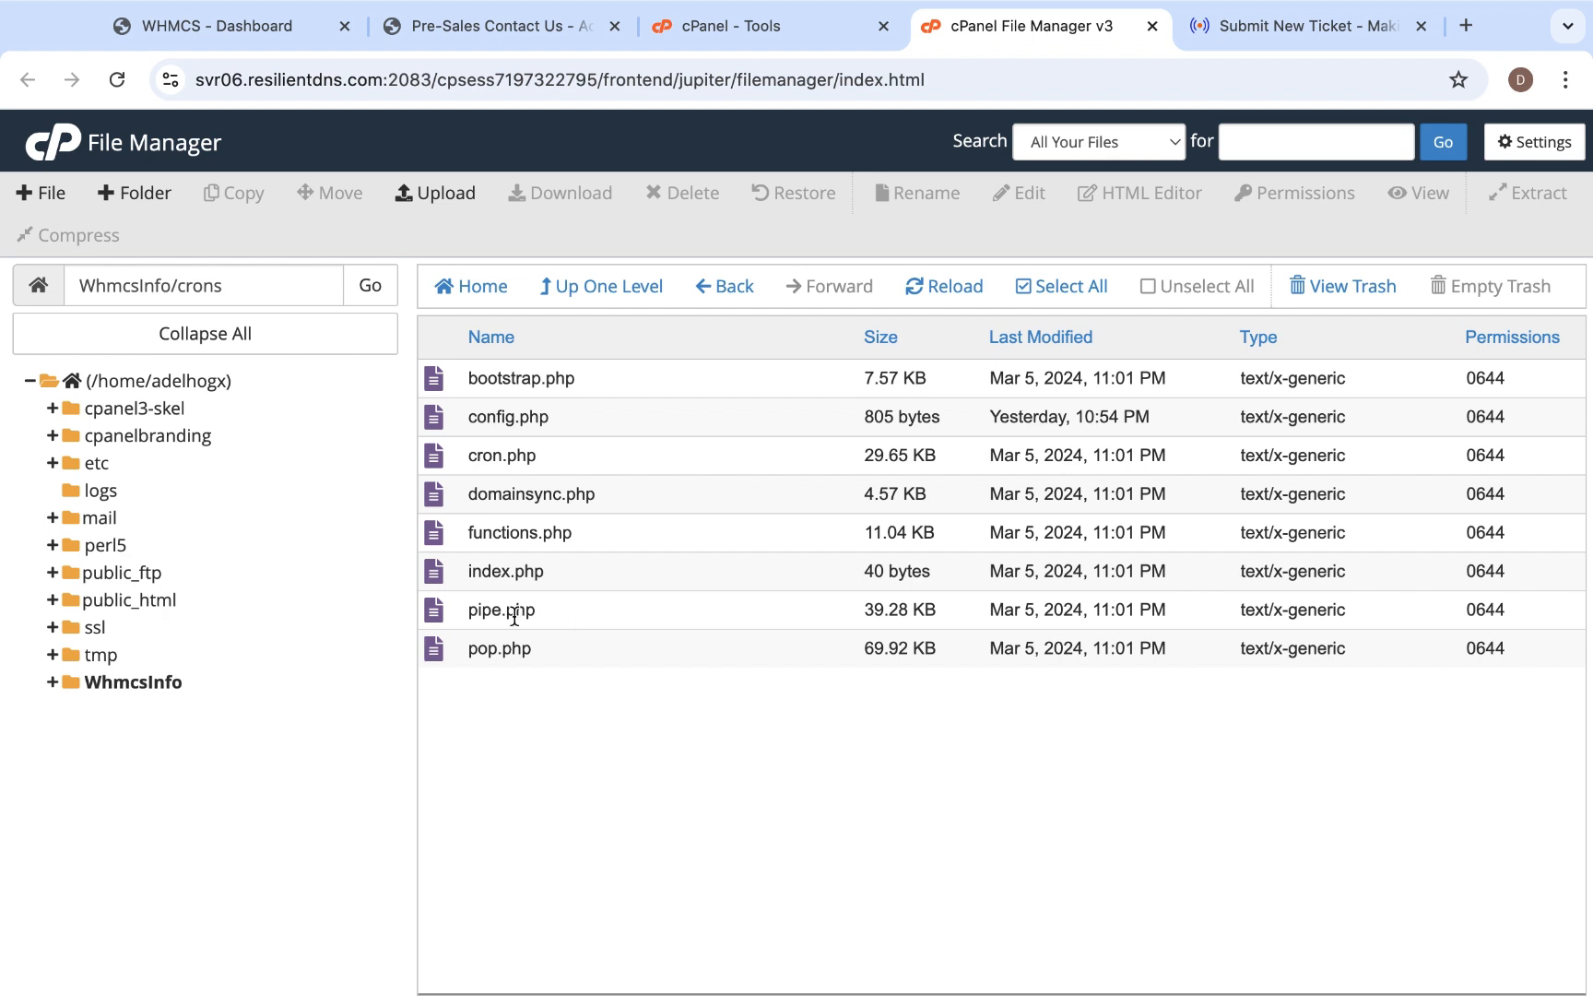
- Set the permissions of pipe.php to 0755 and save them
left_click(1480, 616)
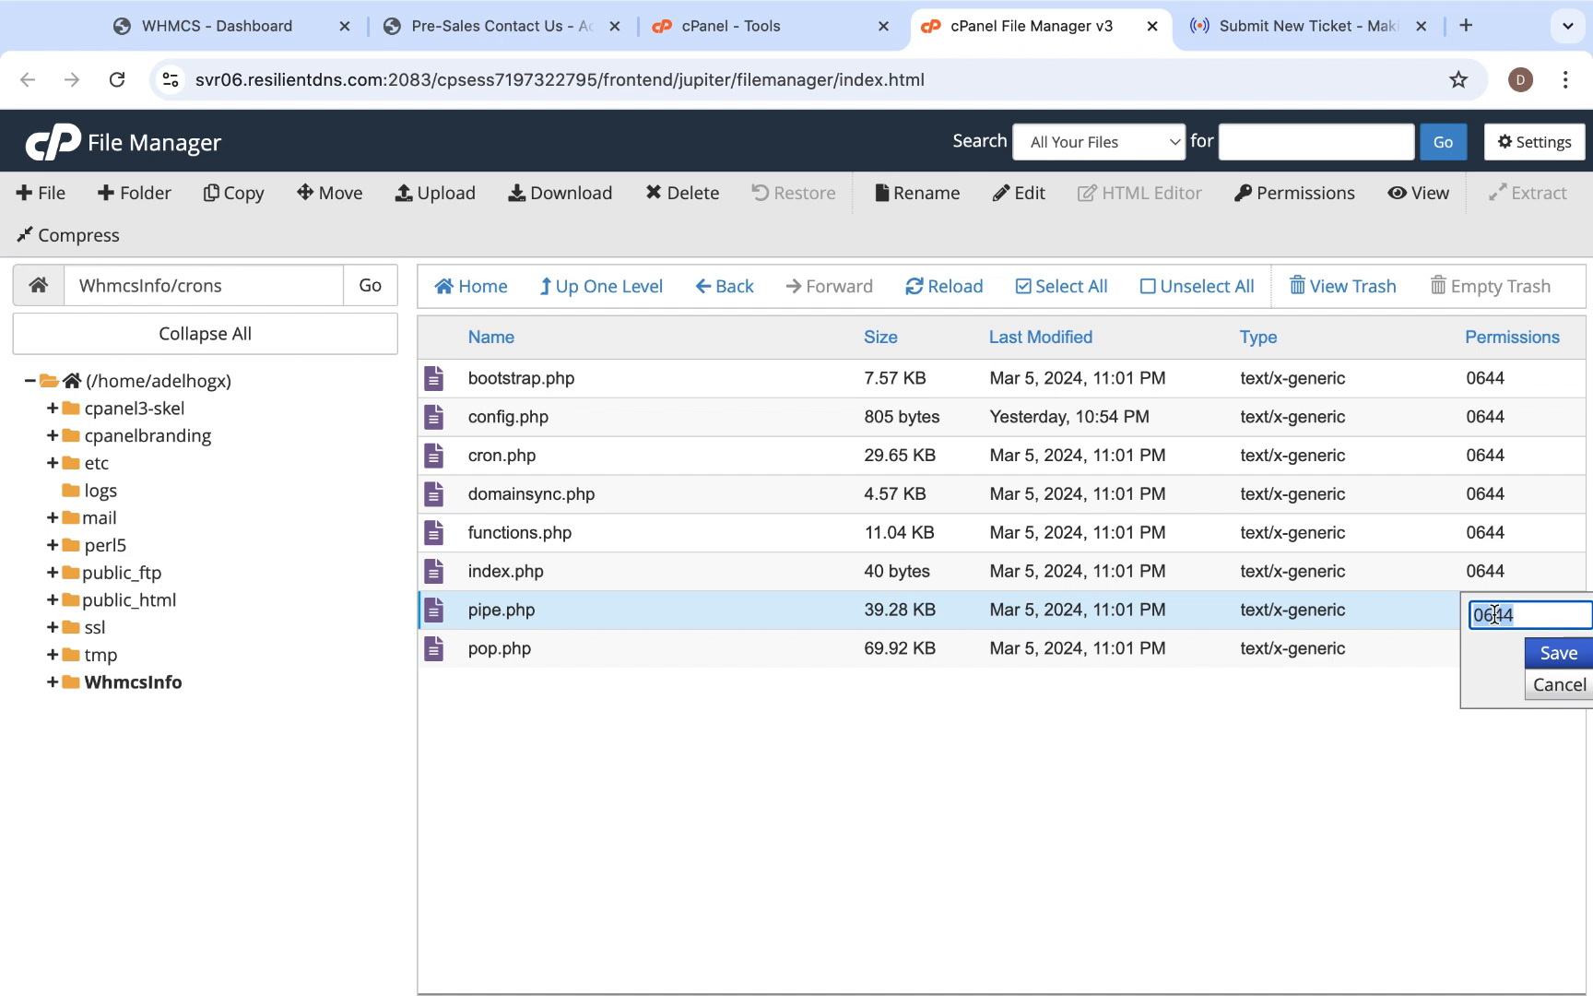
left_click(1495, 614)
key("Right")
key("Right")
key("BackSpace")
key("BackSpace")
key("BackSpace")
type("755")
left_click(1559, 653)
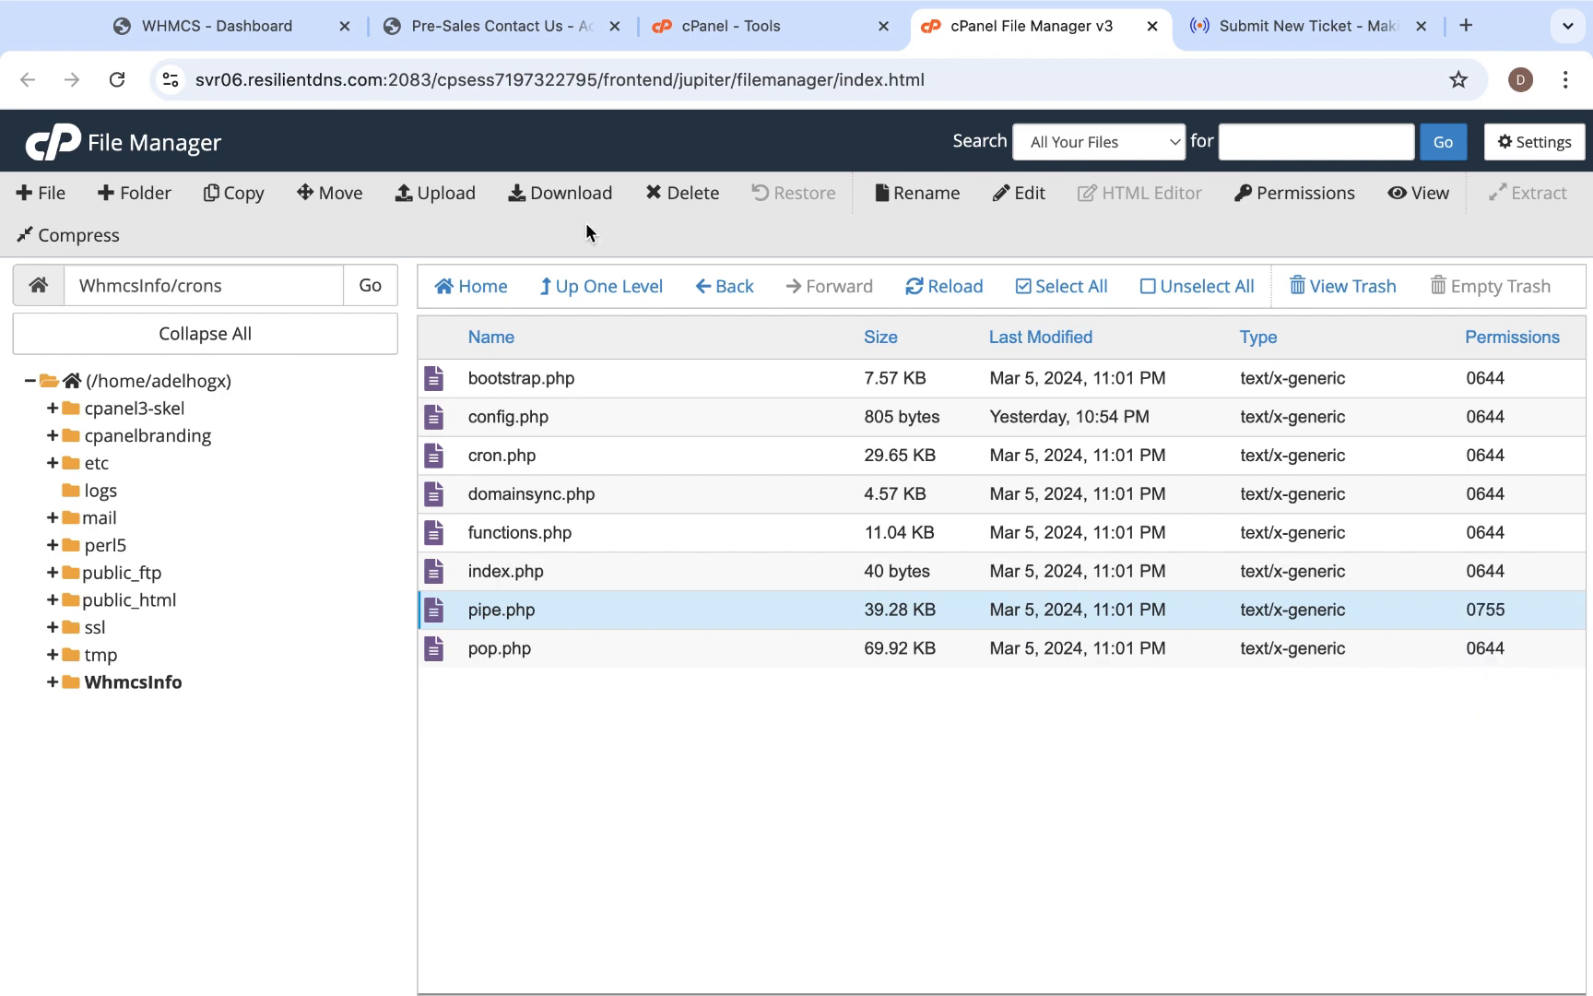
- Switch to Gmail and compose a new message to the support department's email address with the subject "Test email"
left_click(219, 17)
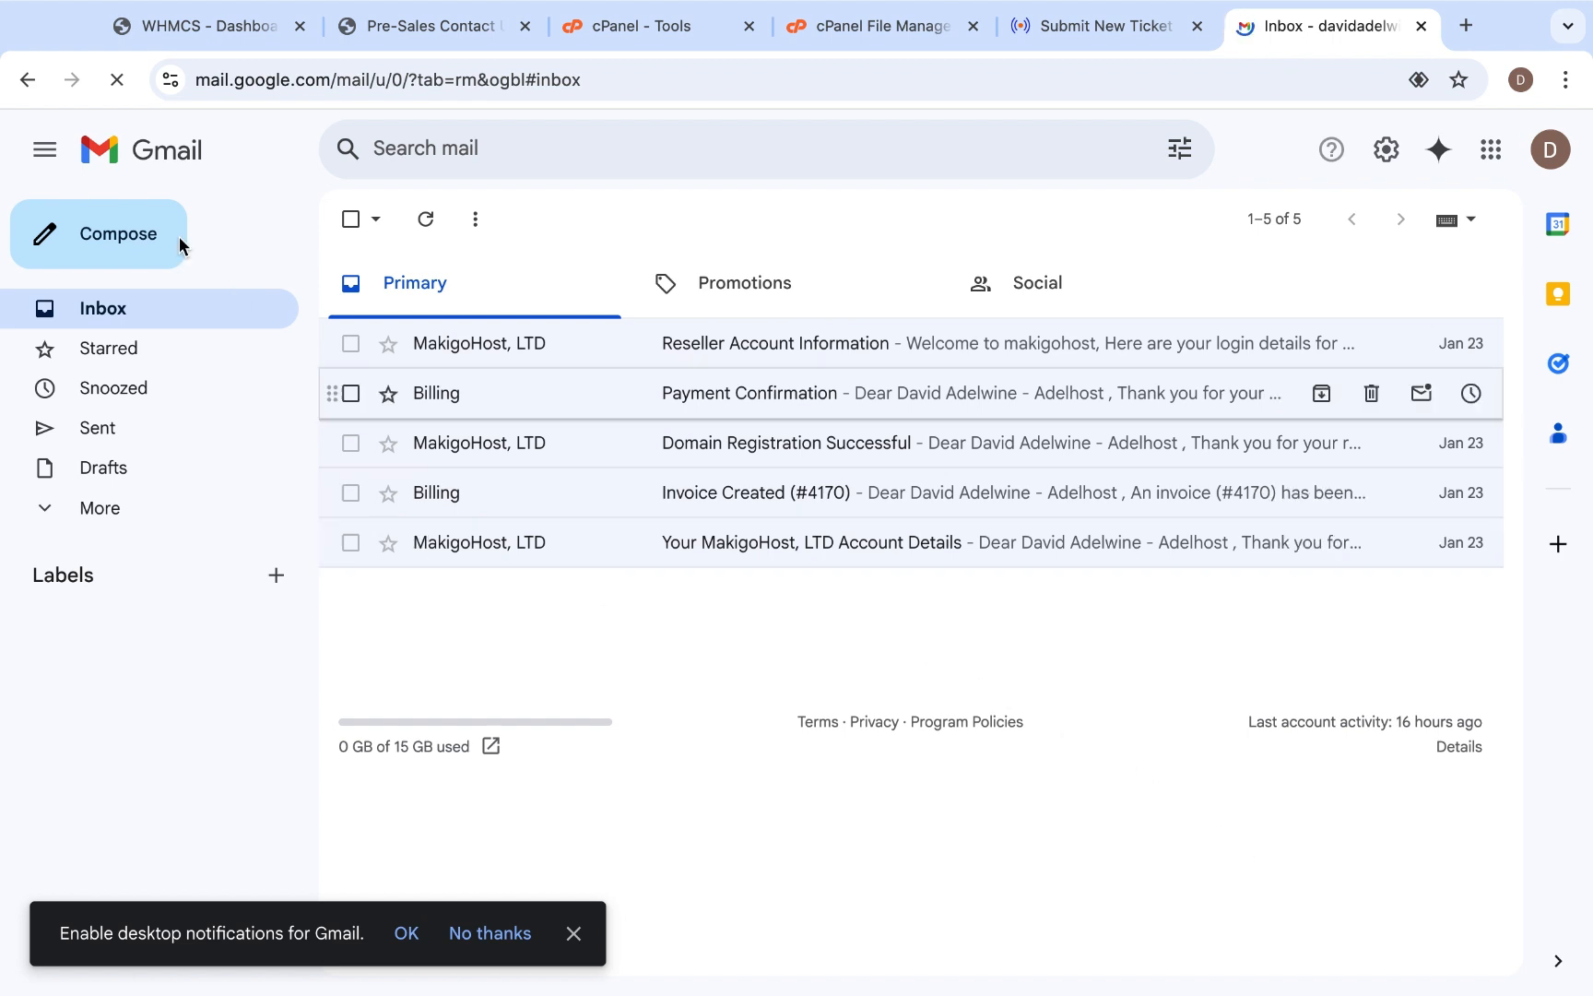
left_click(145, 244)
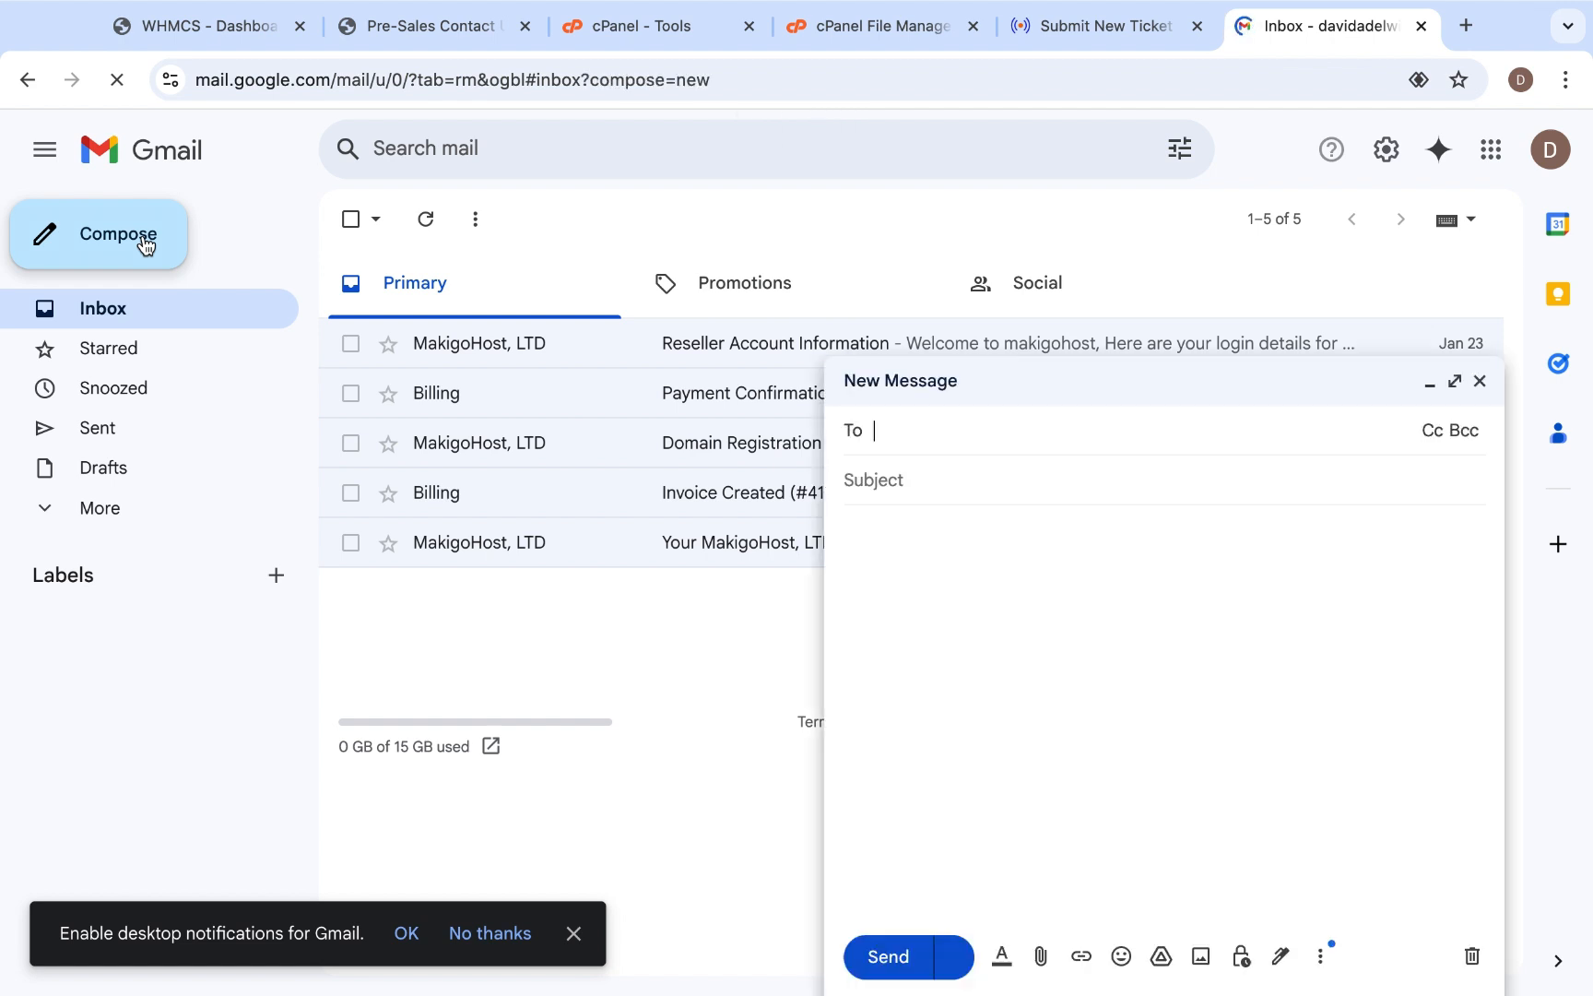
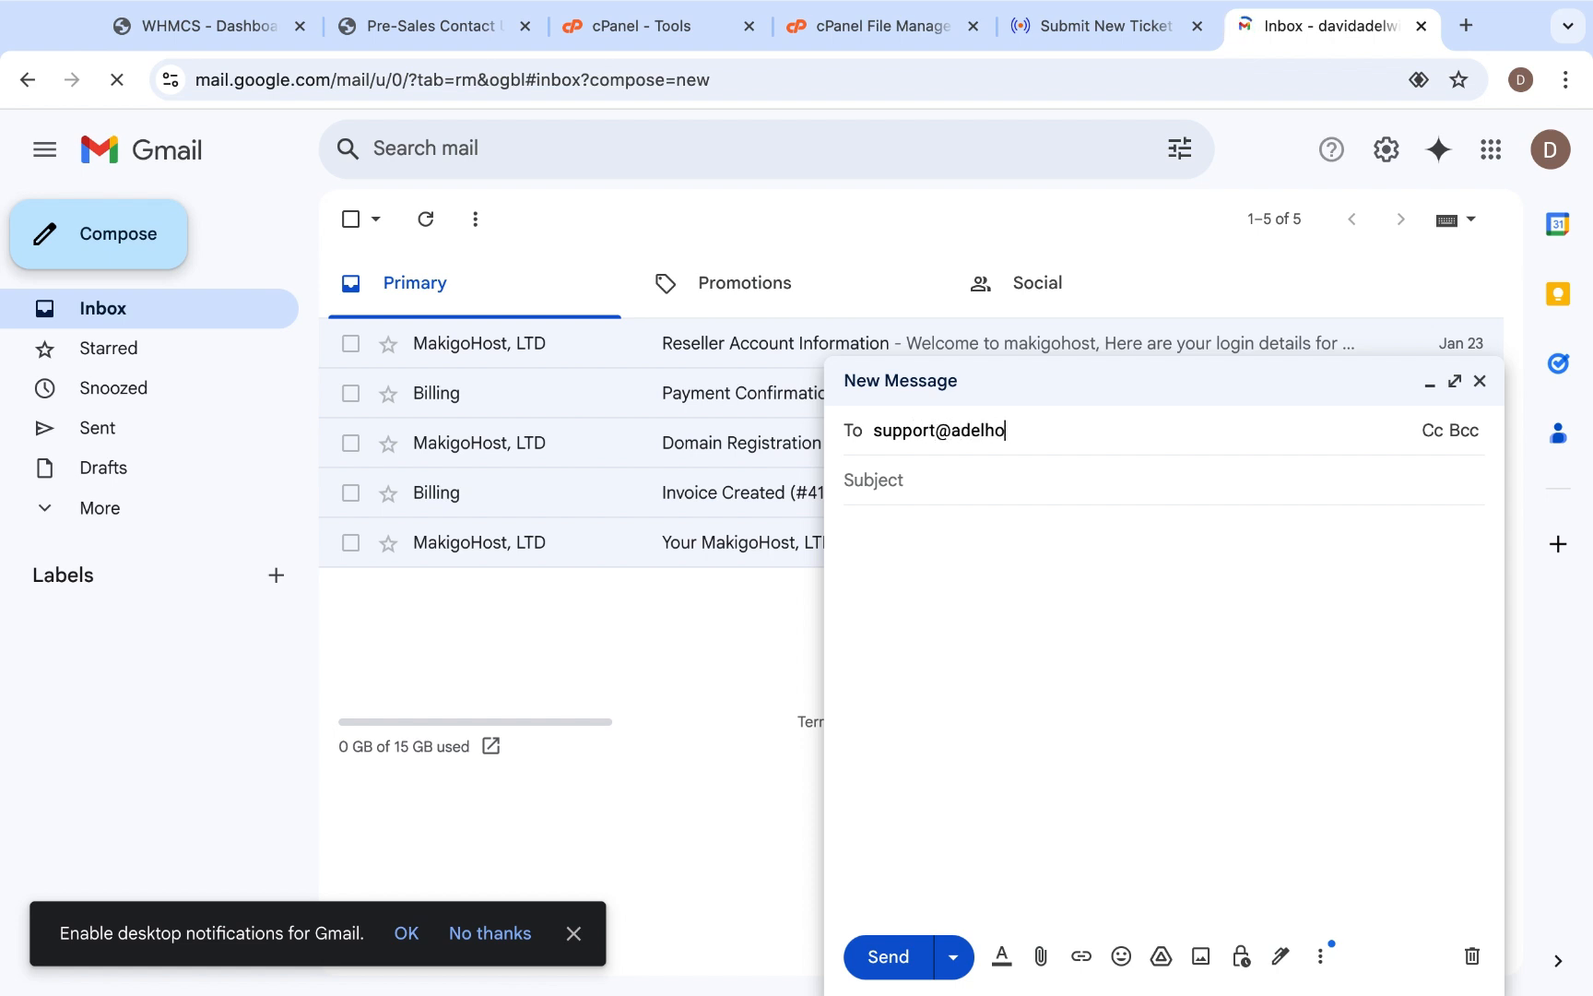
left_click(986, 506)
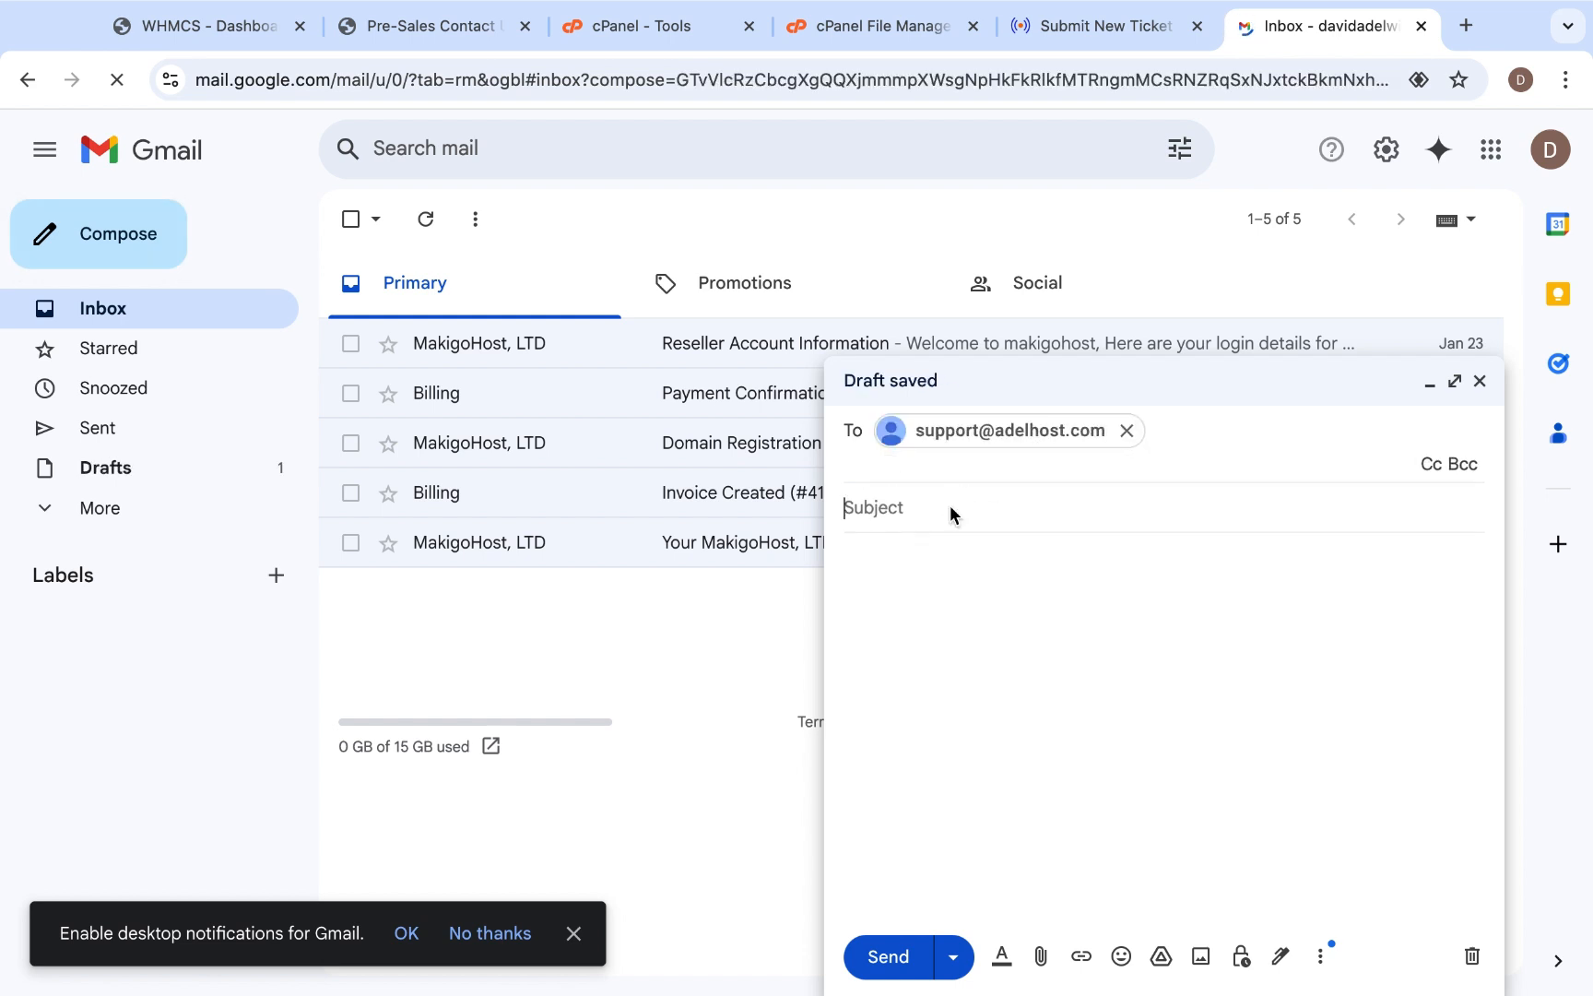
left_click(949, 506)
type("Test email")
- Write "We are testing our department setup" as the message body and send the email
left_click(983, 625)
type("We are ")
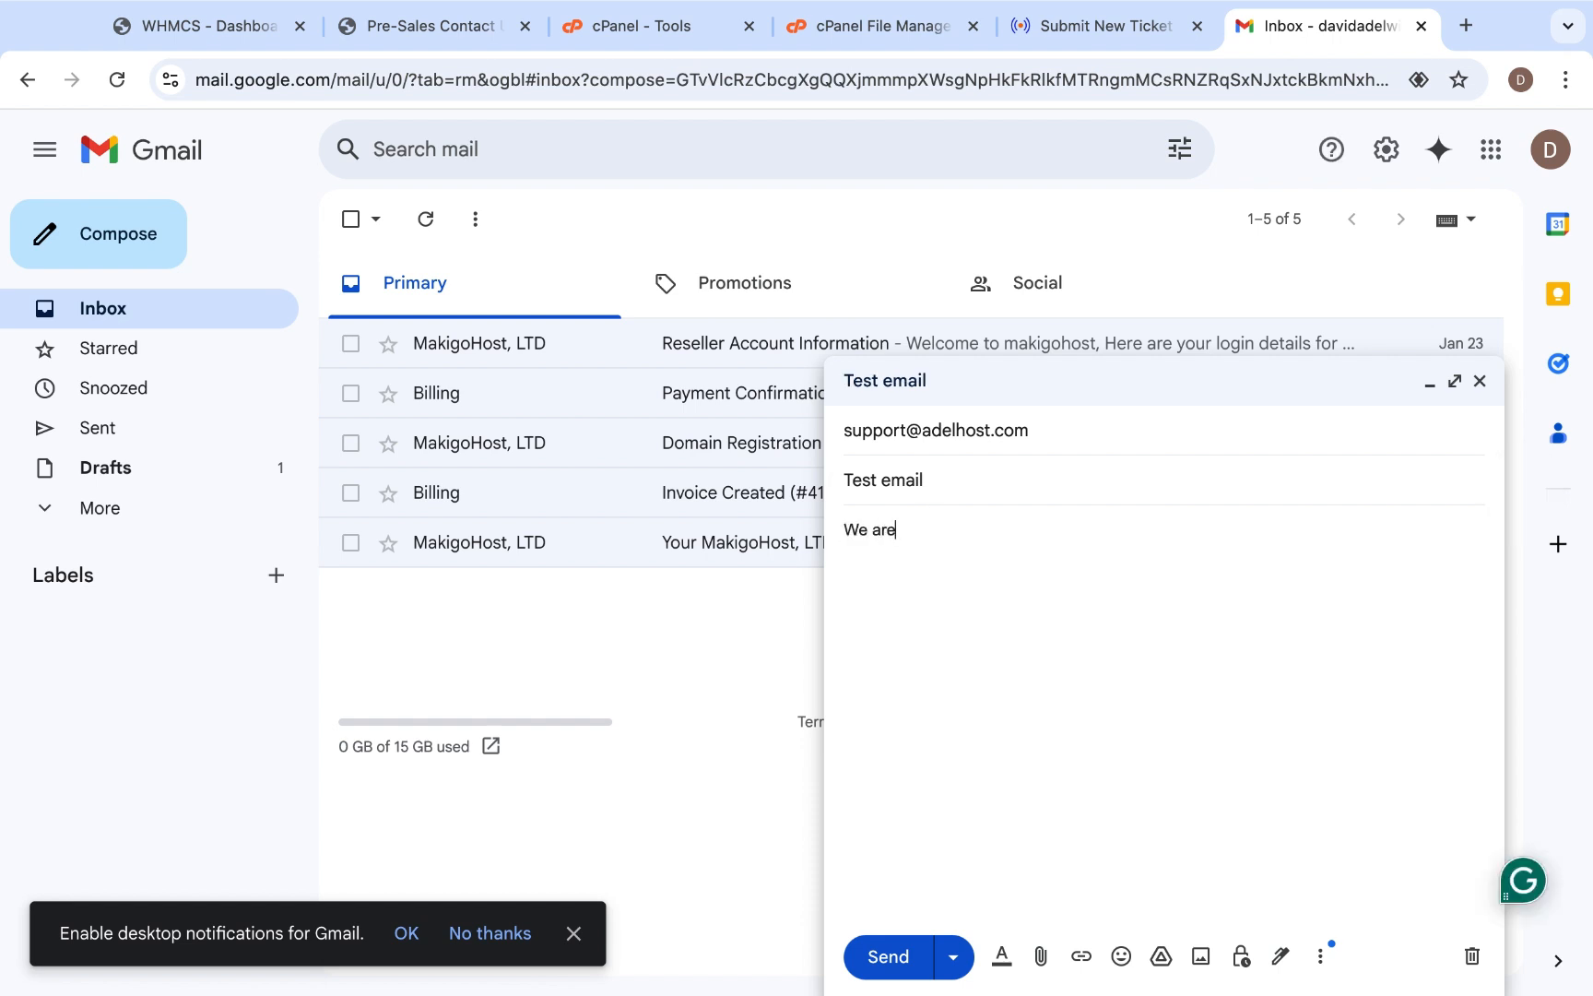
type("testing our department setup")
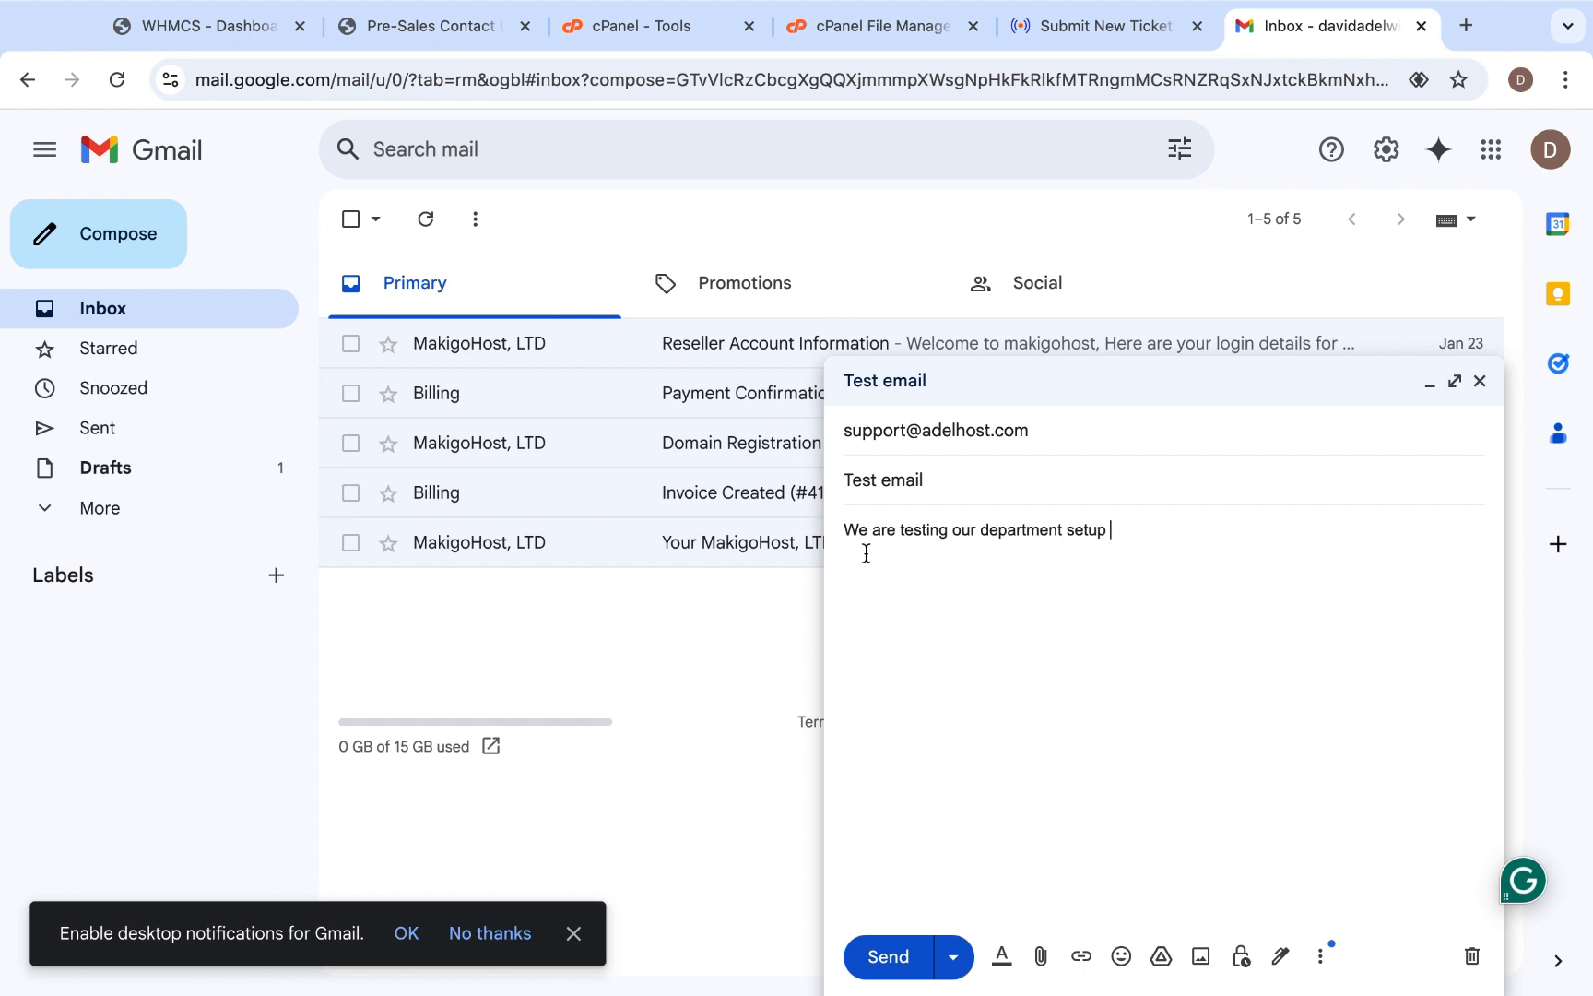
left_click(884, 962)
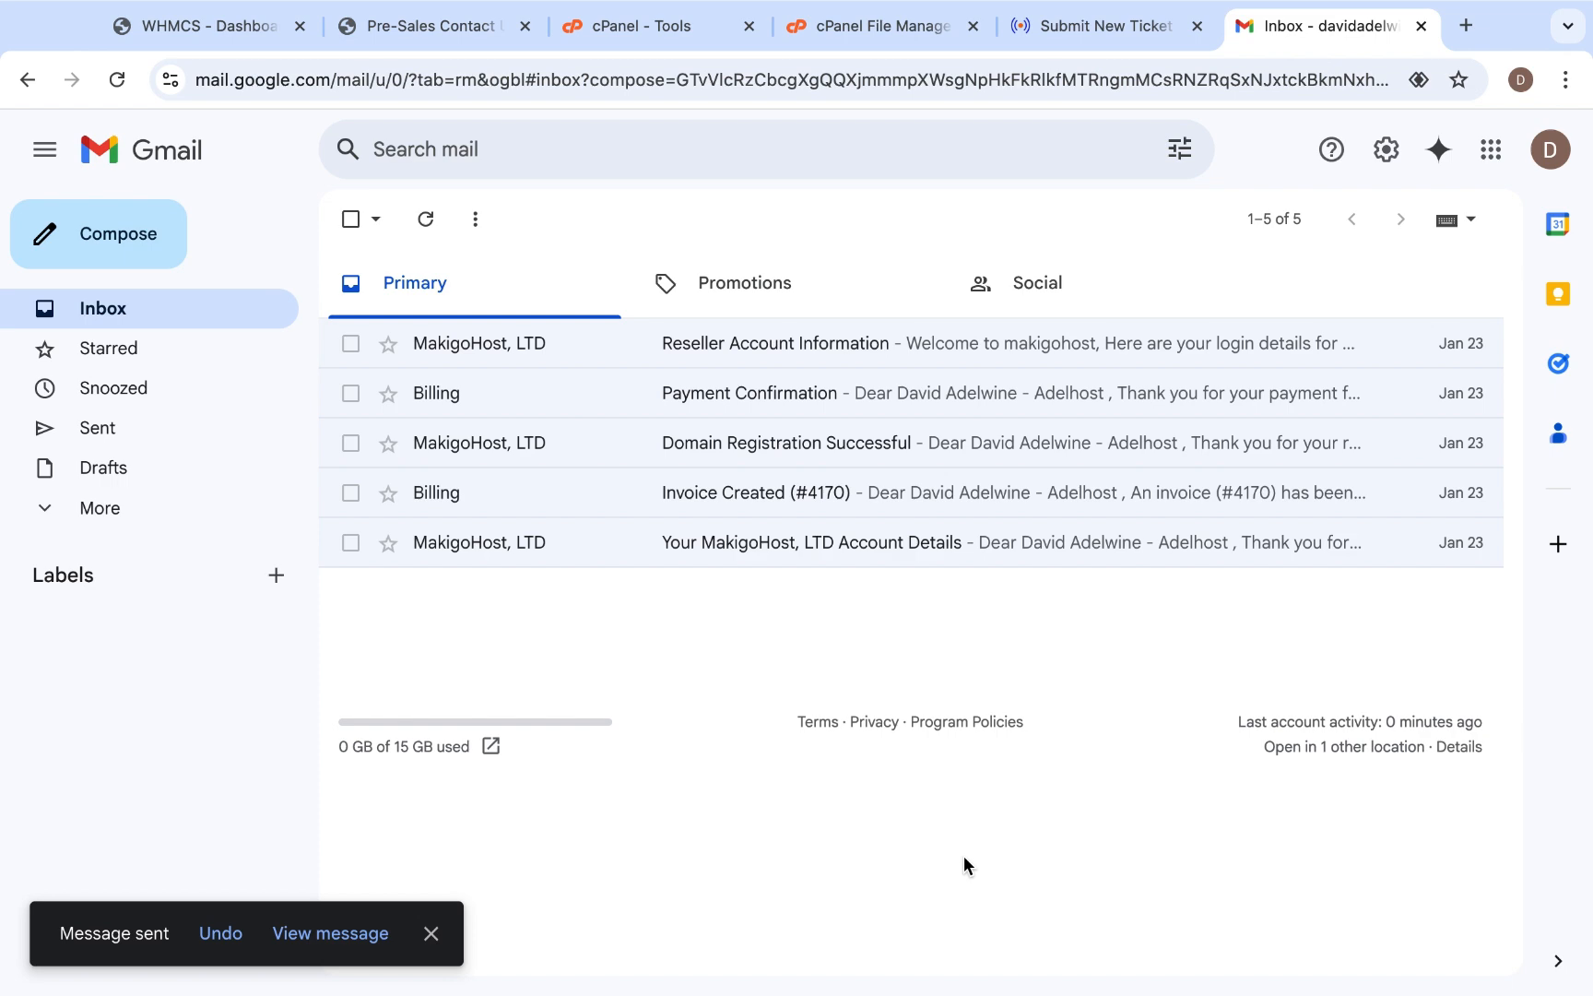
- Switch to WHMCS, refresh the dashboard and check the list of waiting support tickets
left_click(178, 157)
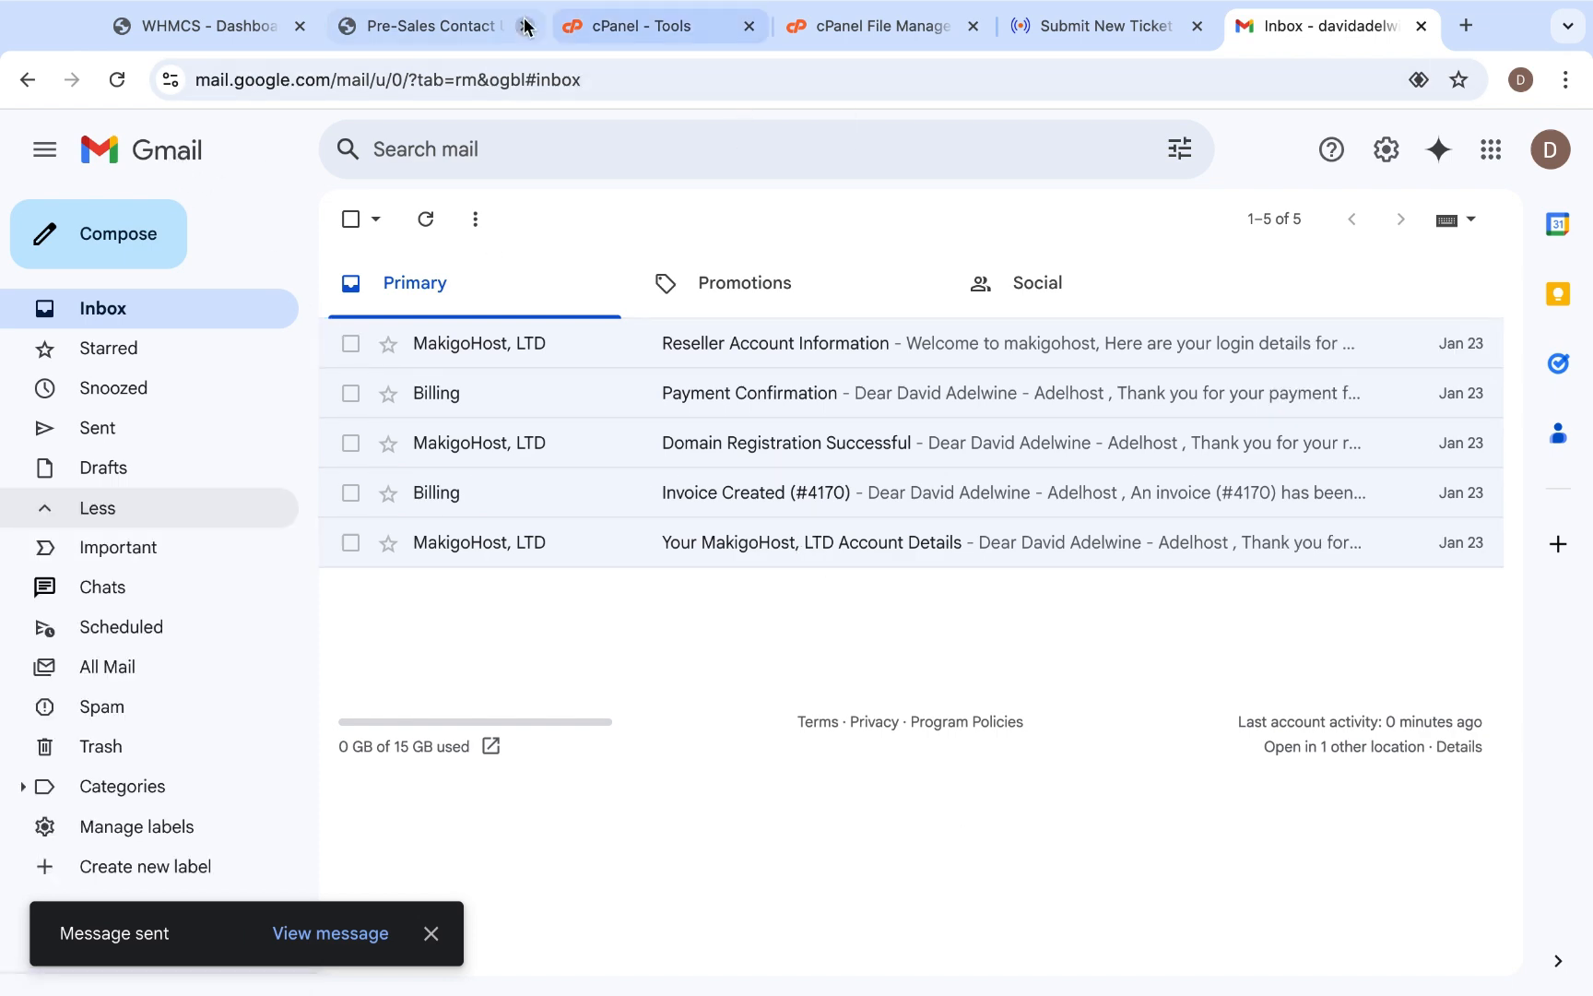
left_click(185, 26)
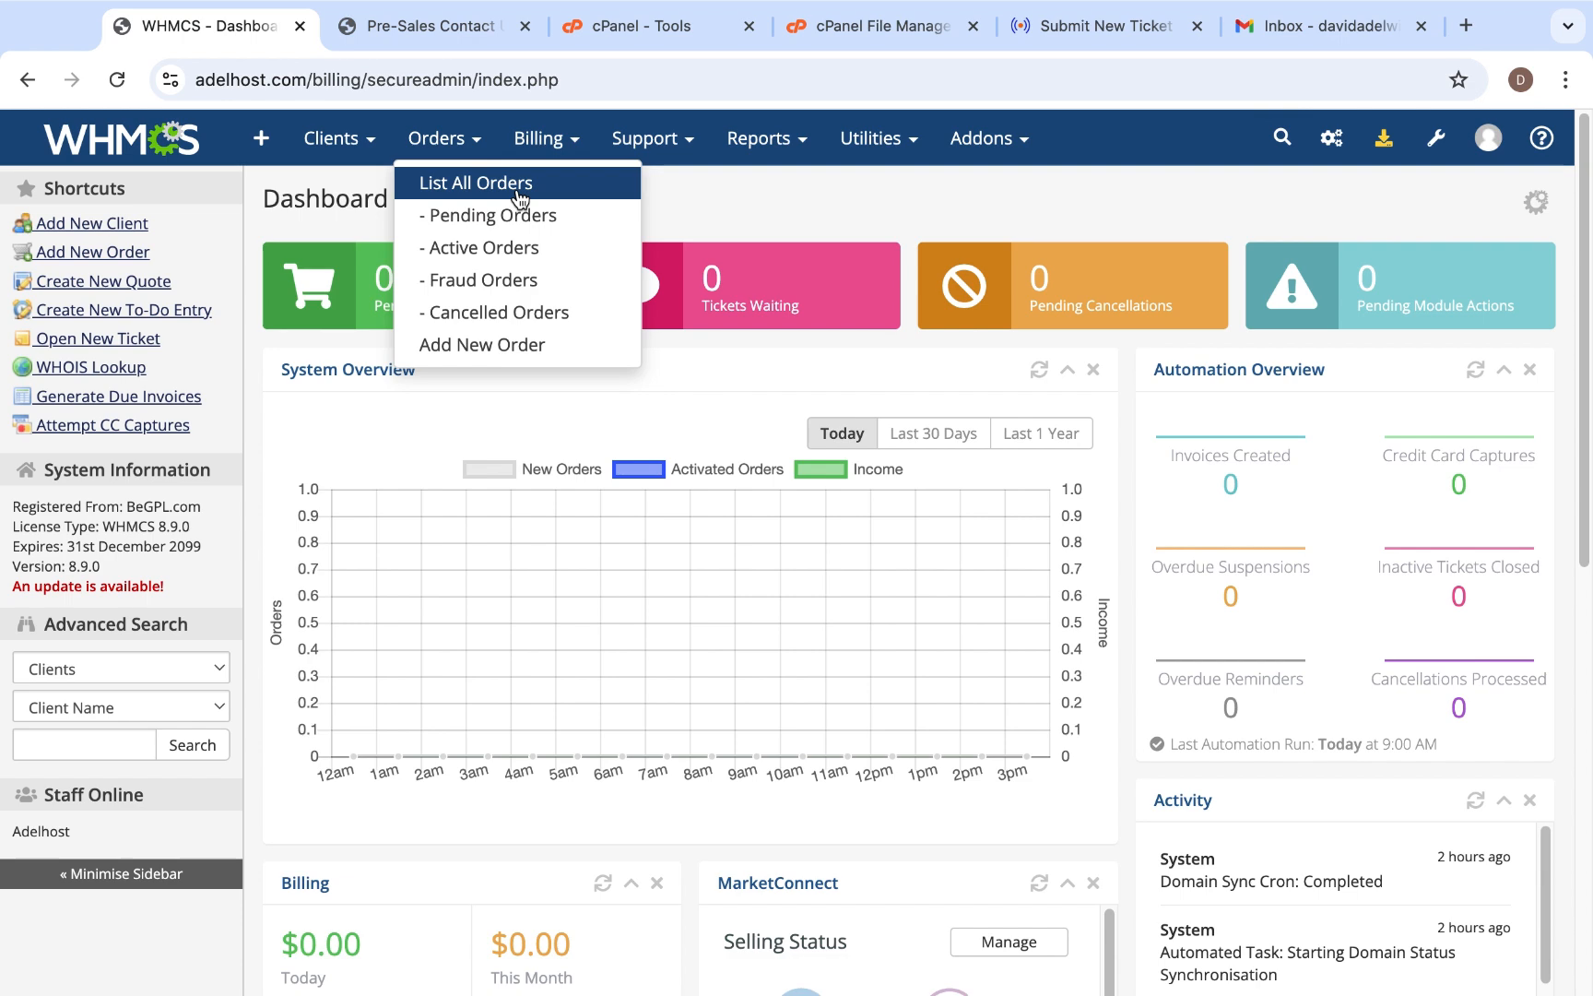
left_click(113, 92)
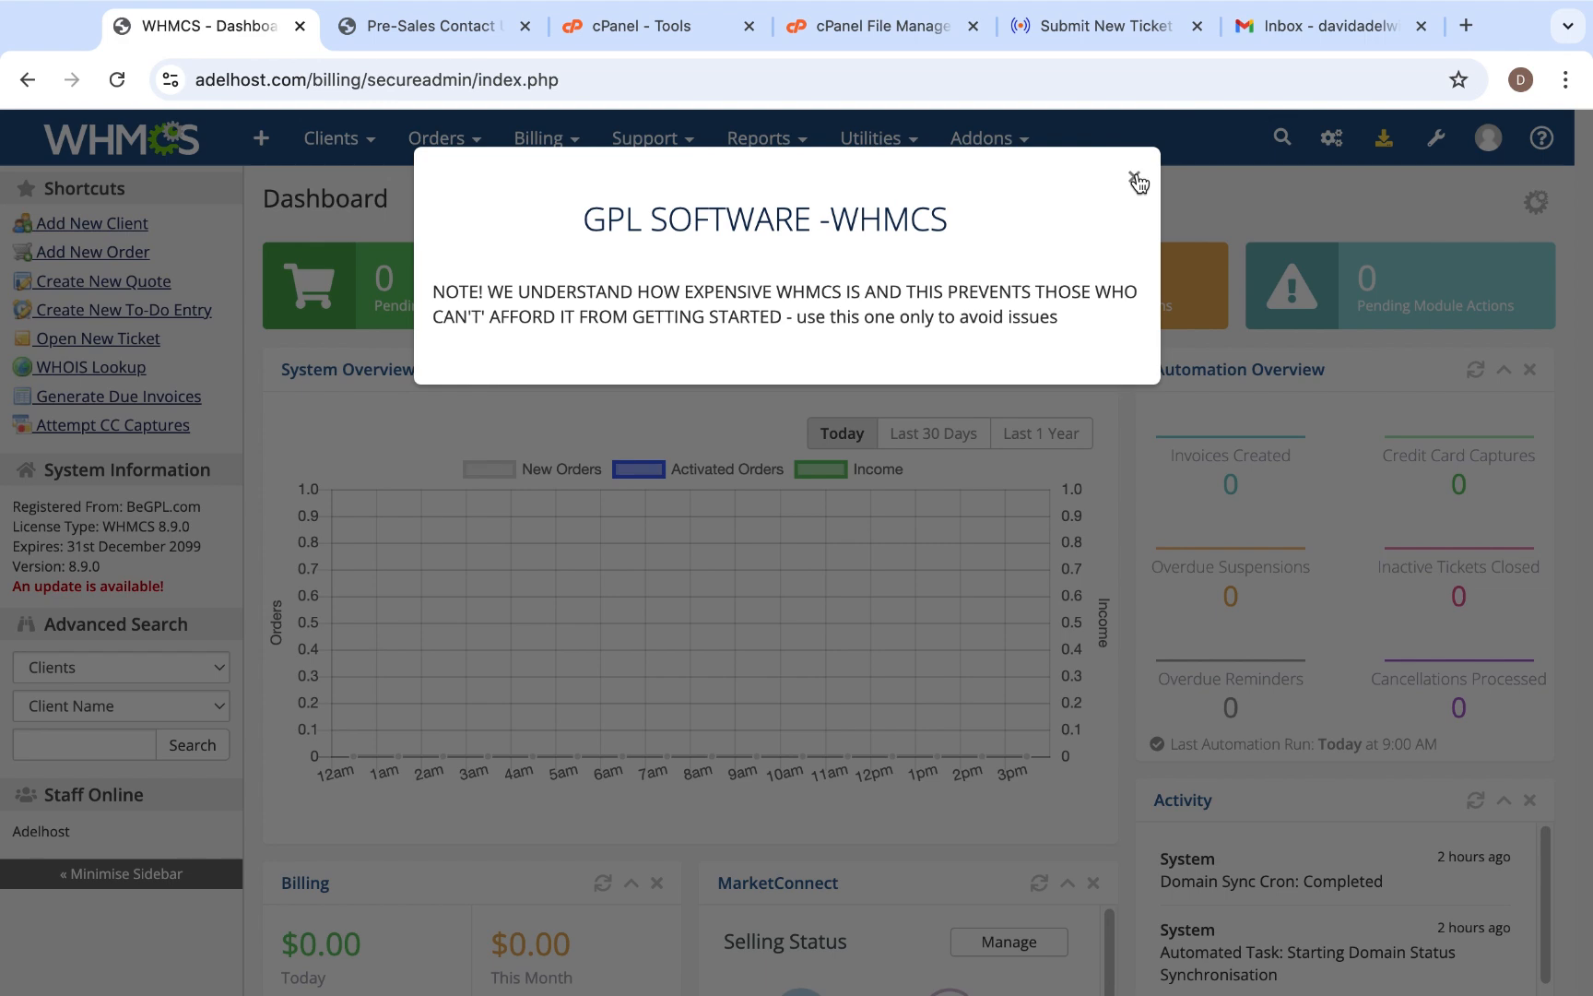
left_click(1135, 179)
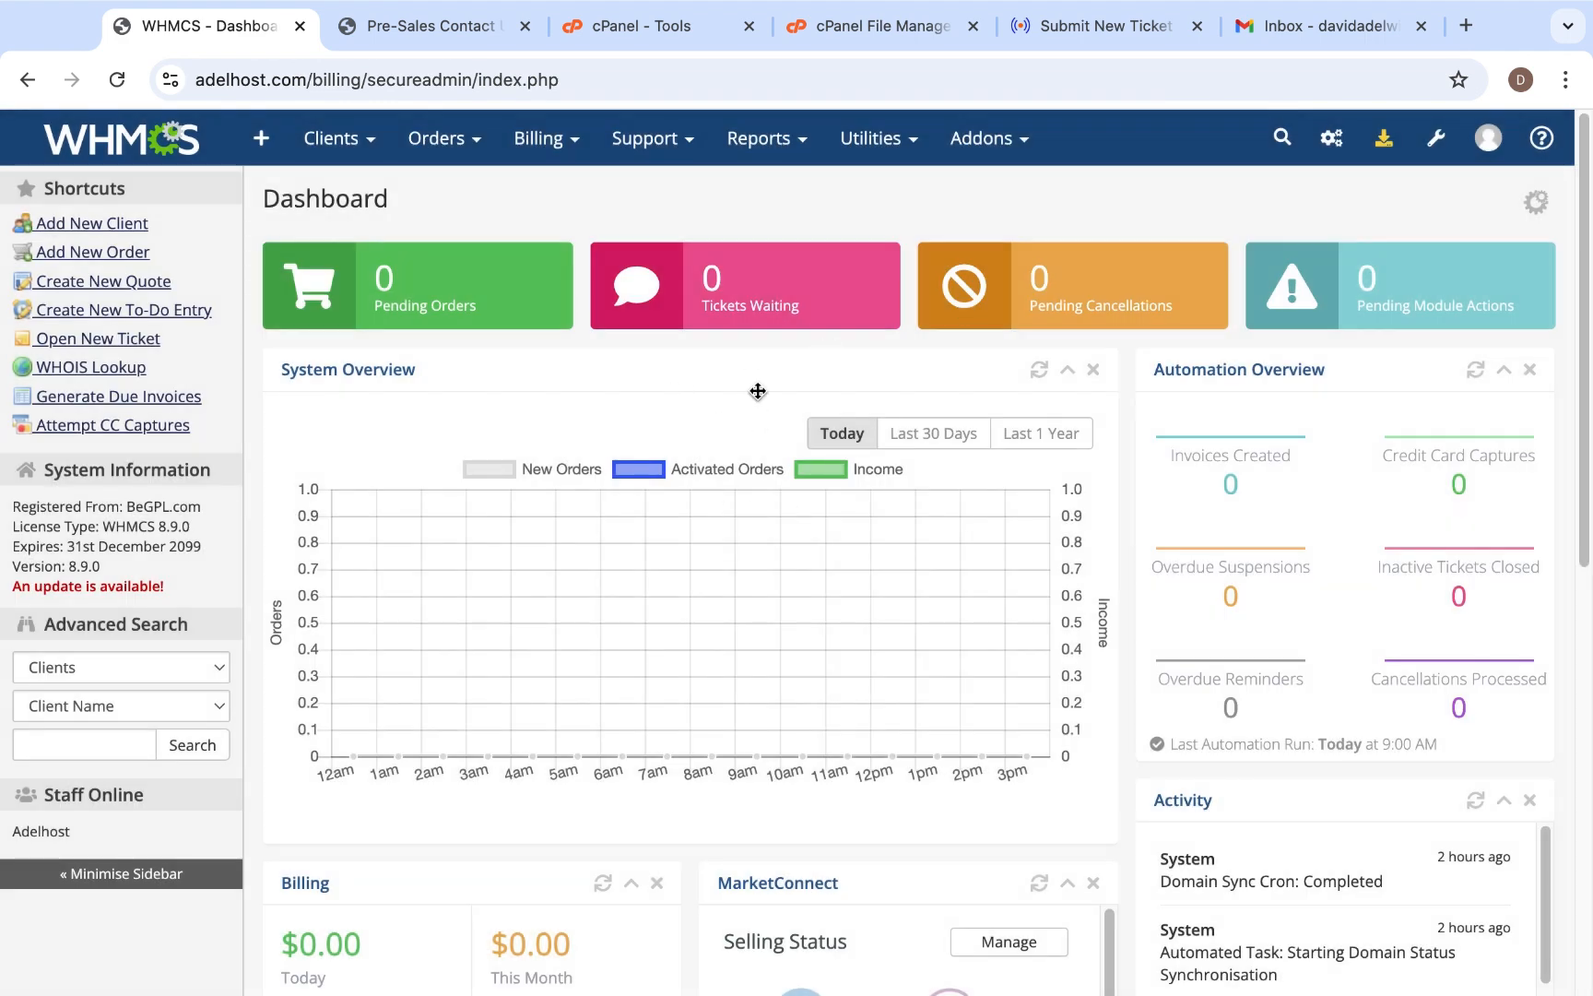
left_click(747, 306)
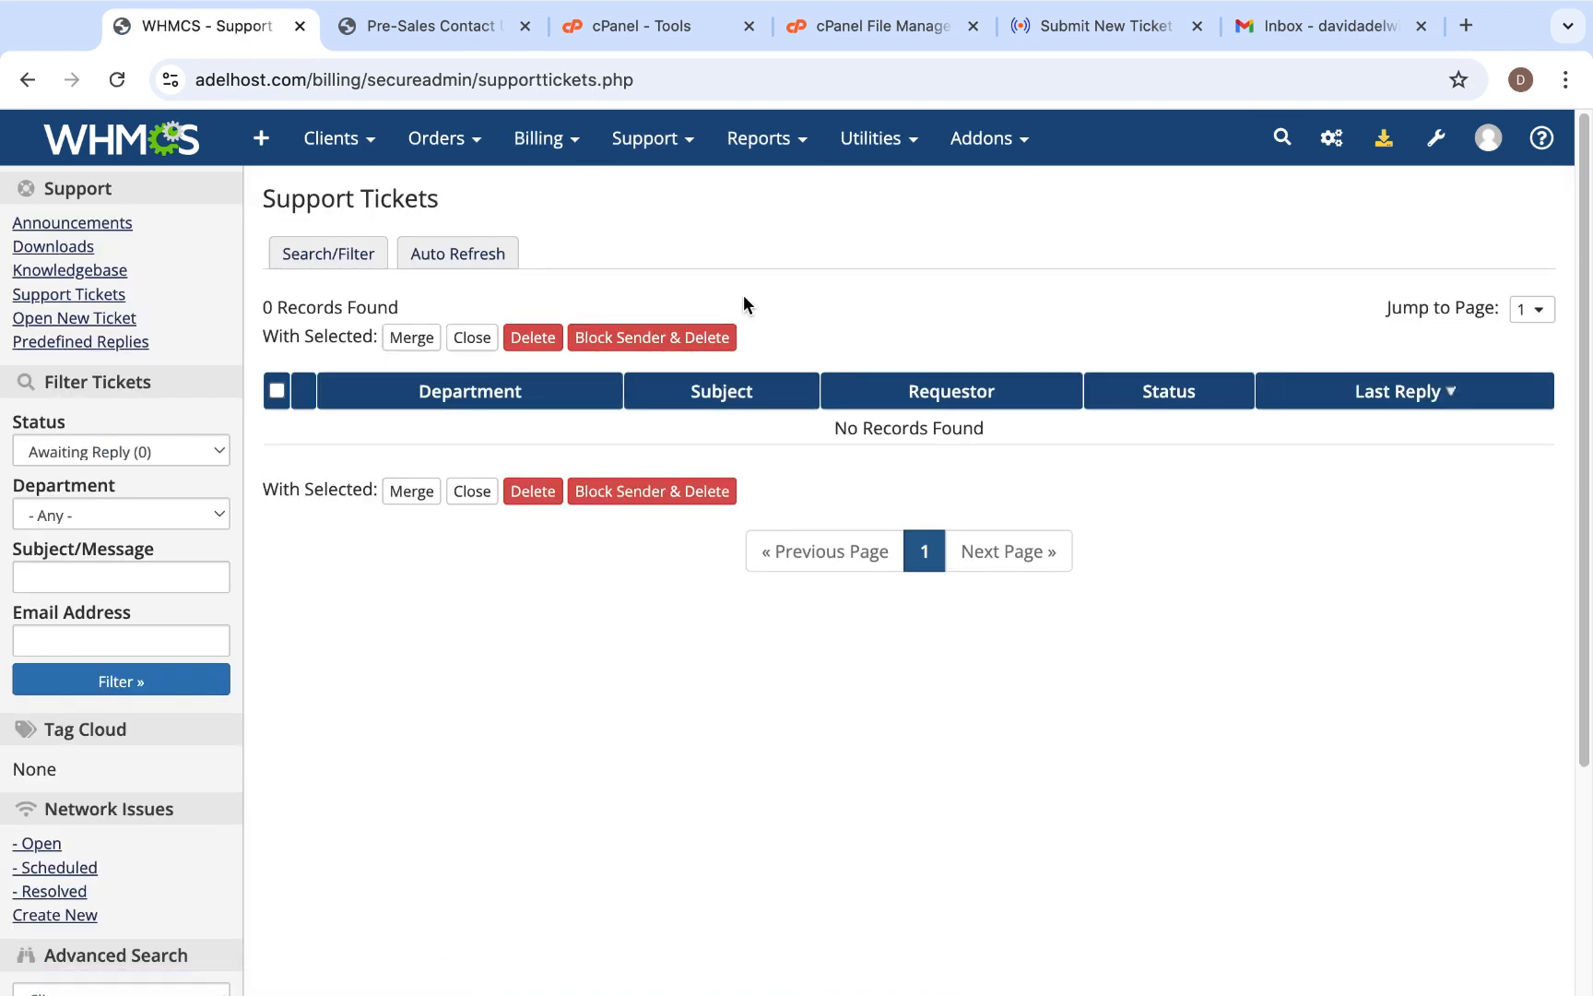
left_click(28, 79)
mouse_move(351, 158)
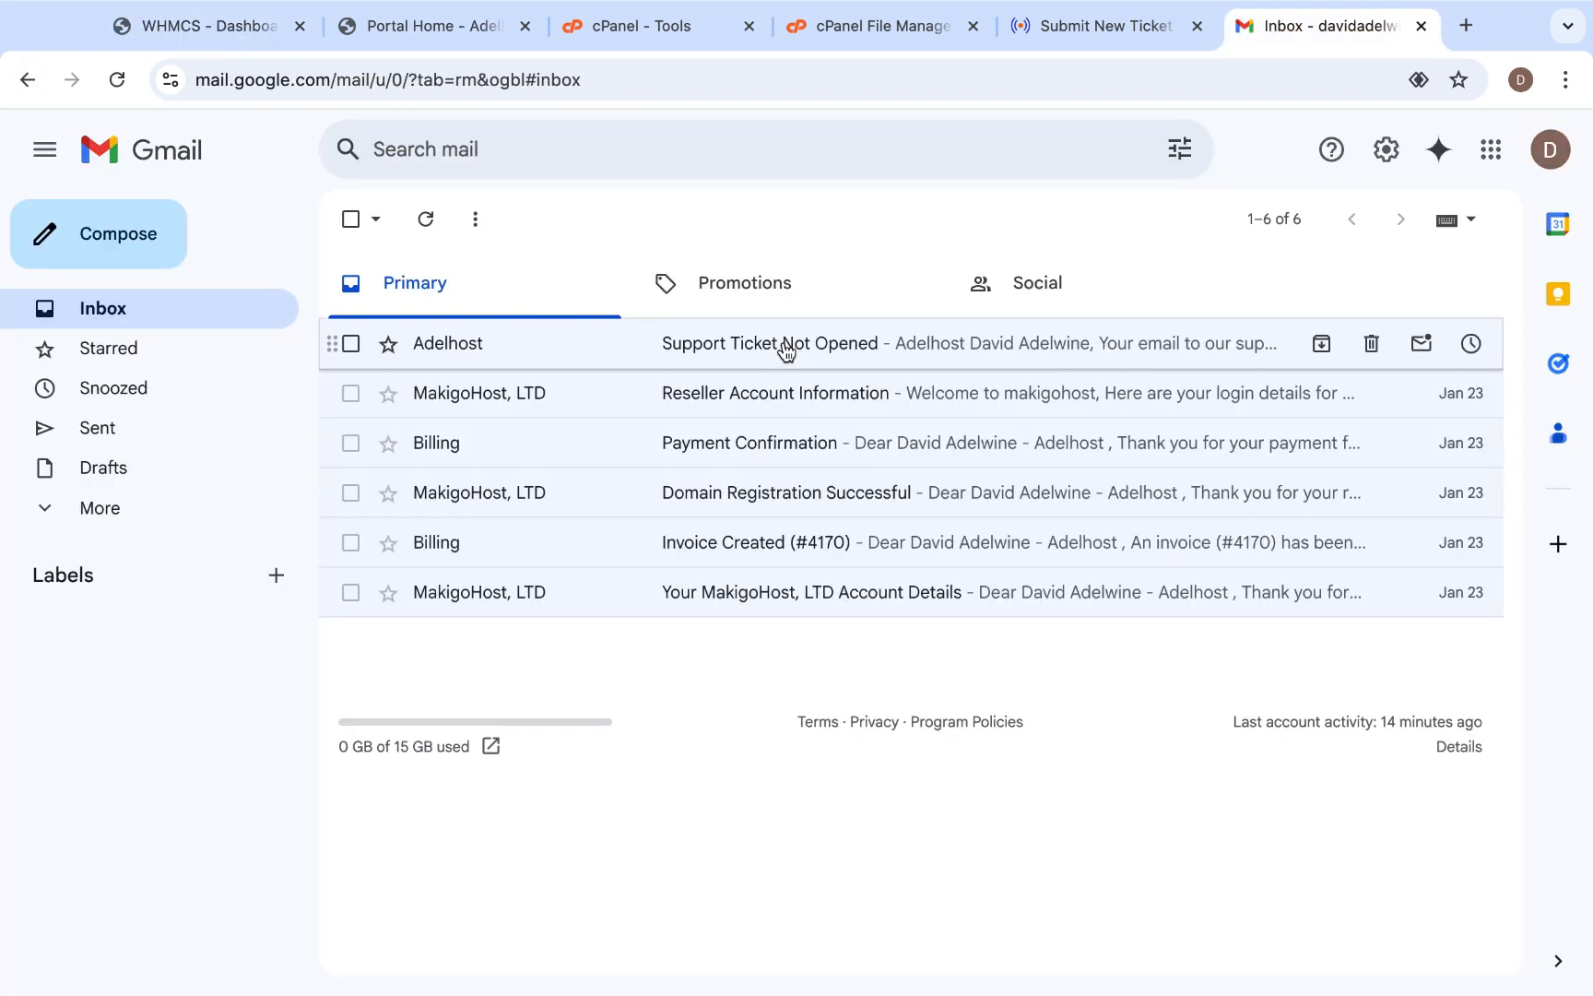
- Read the "Support Ticket Not Opened" email in the Gmail inbox and return to the inbox
left_click(783, 344)
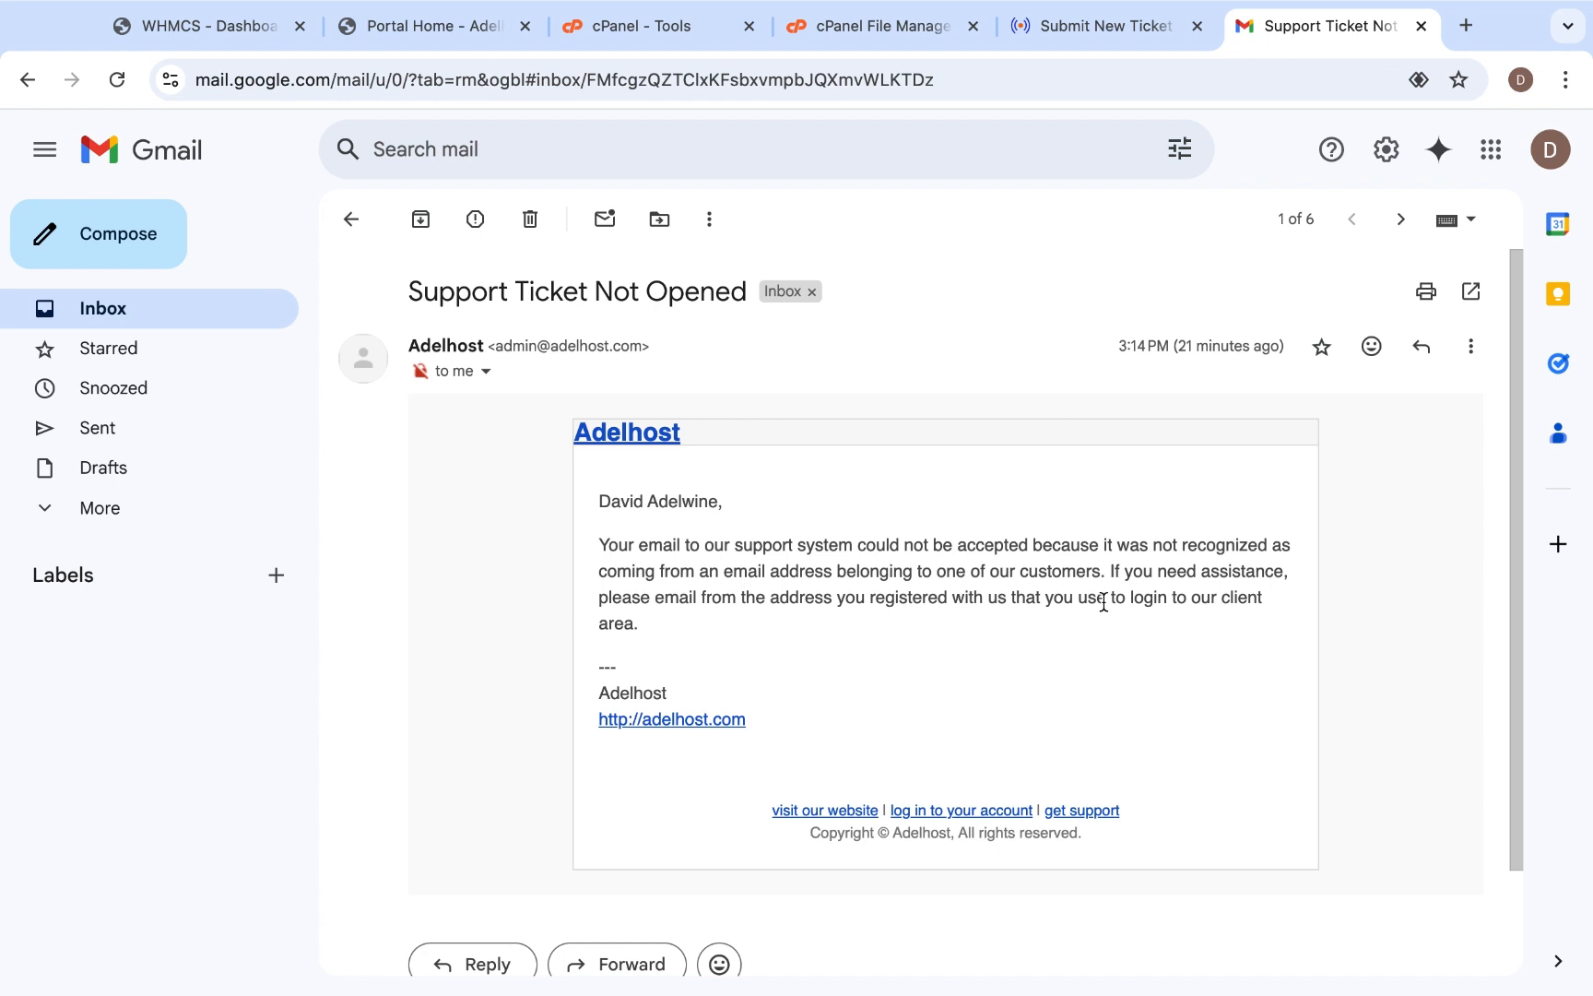
left_click_drag(1208, 606, 583, 480)
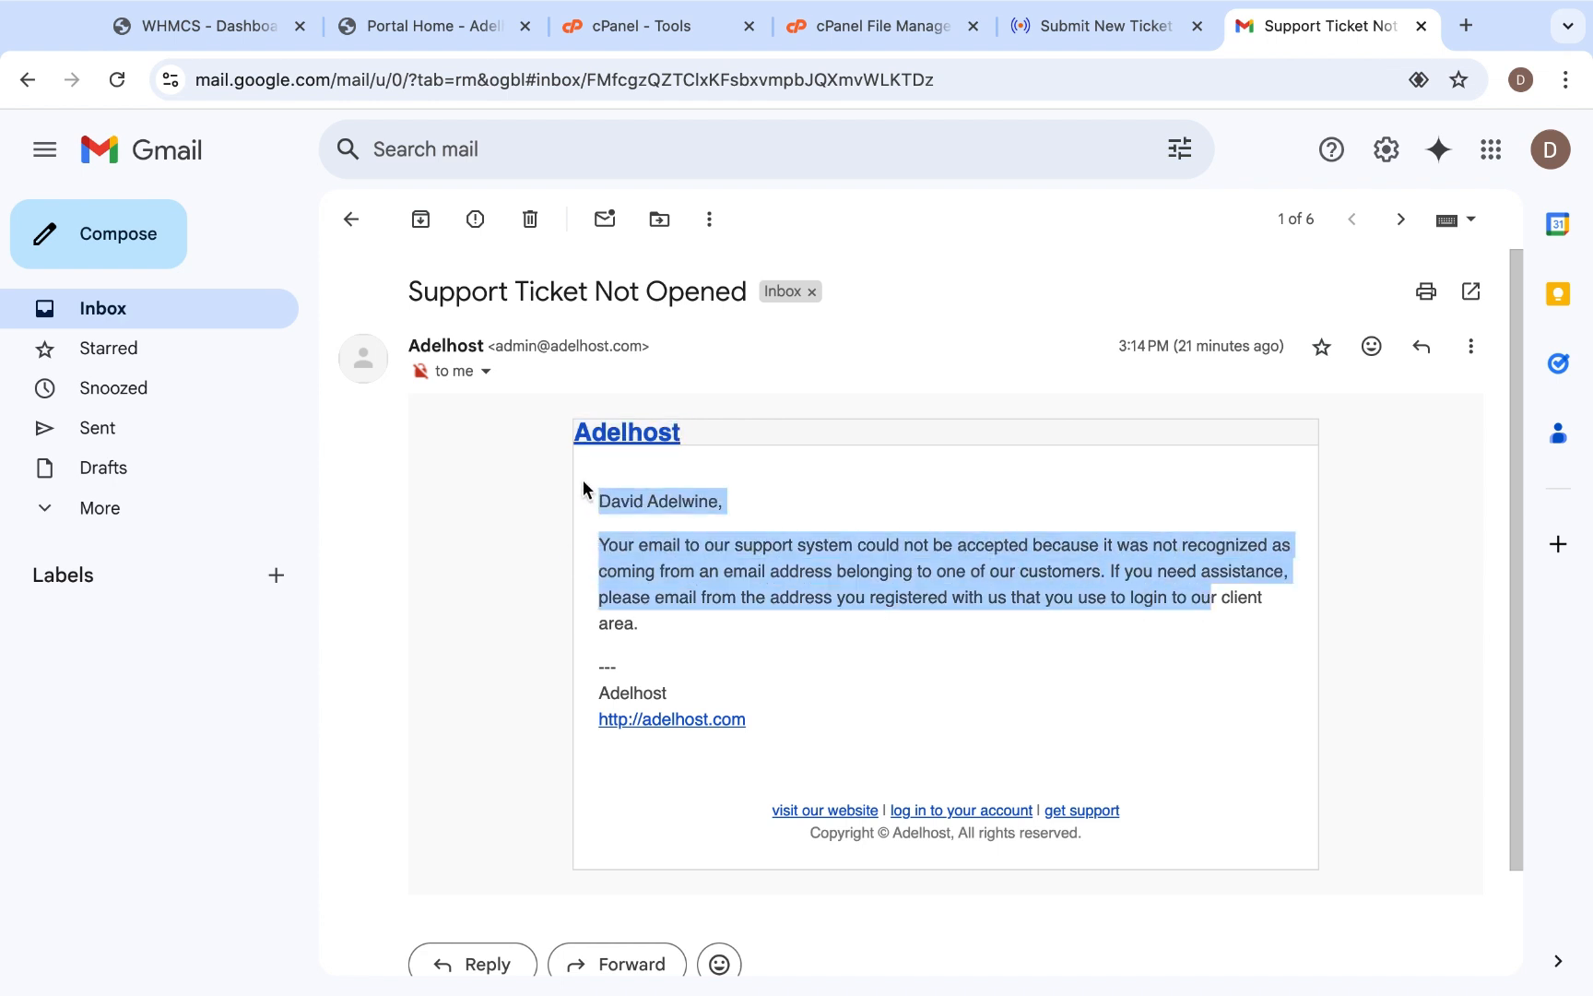
left_click(861, 511)
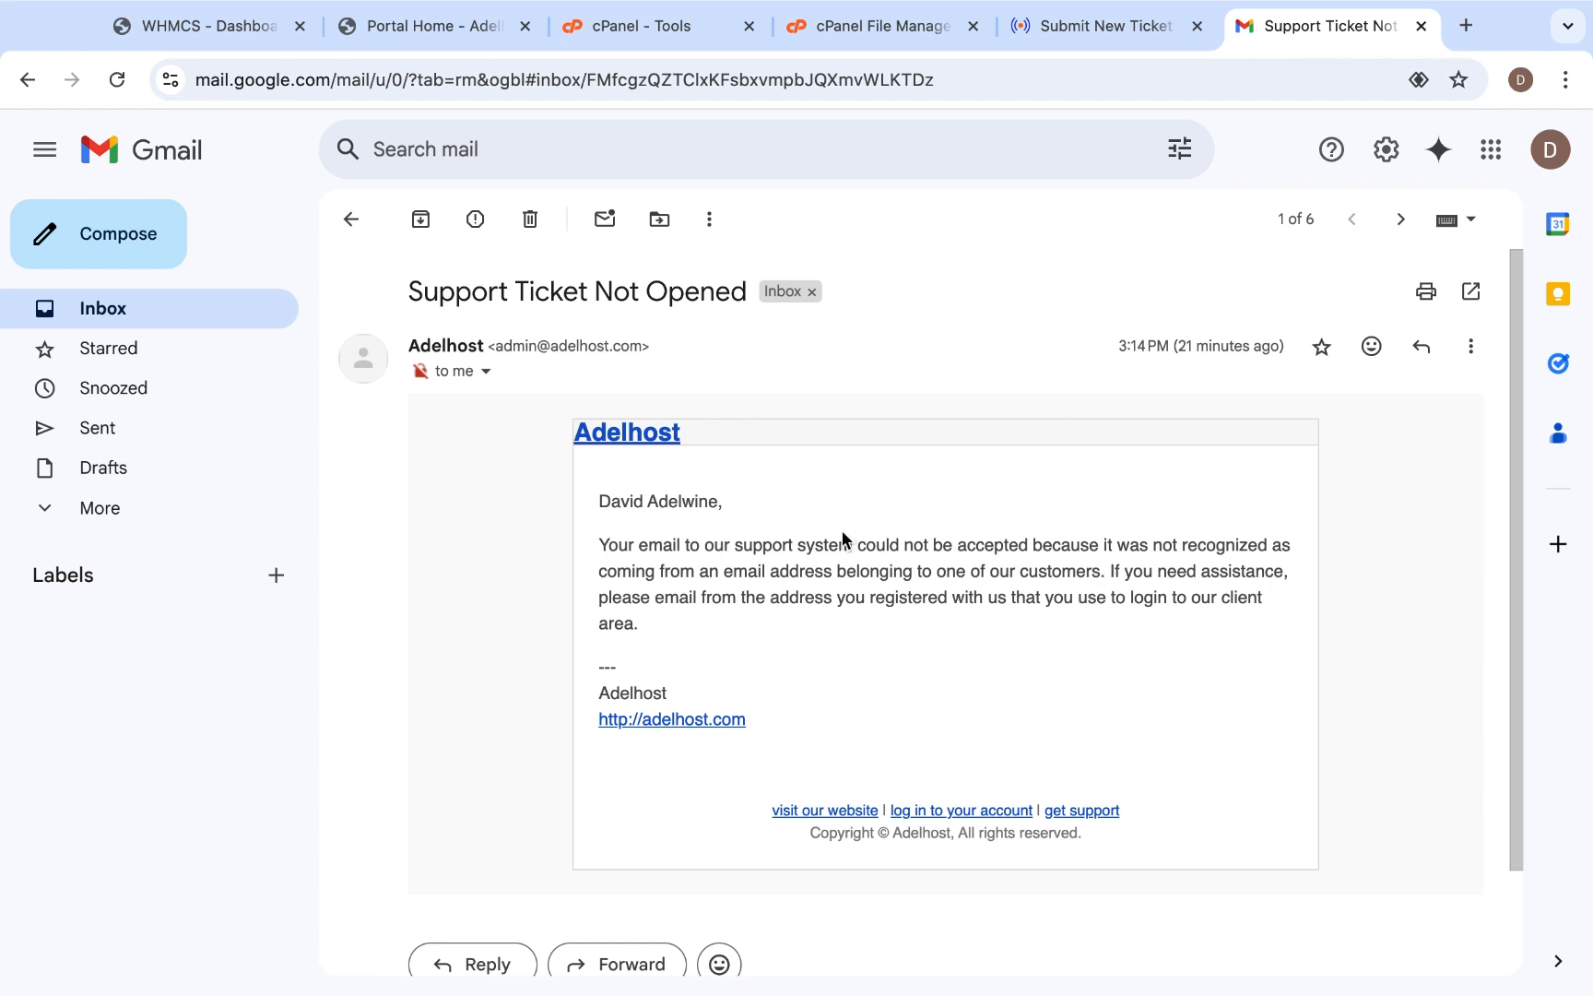
left_click(350, 218)
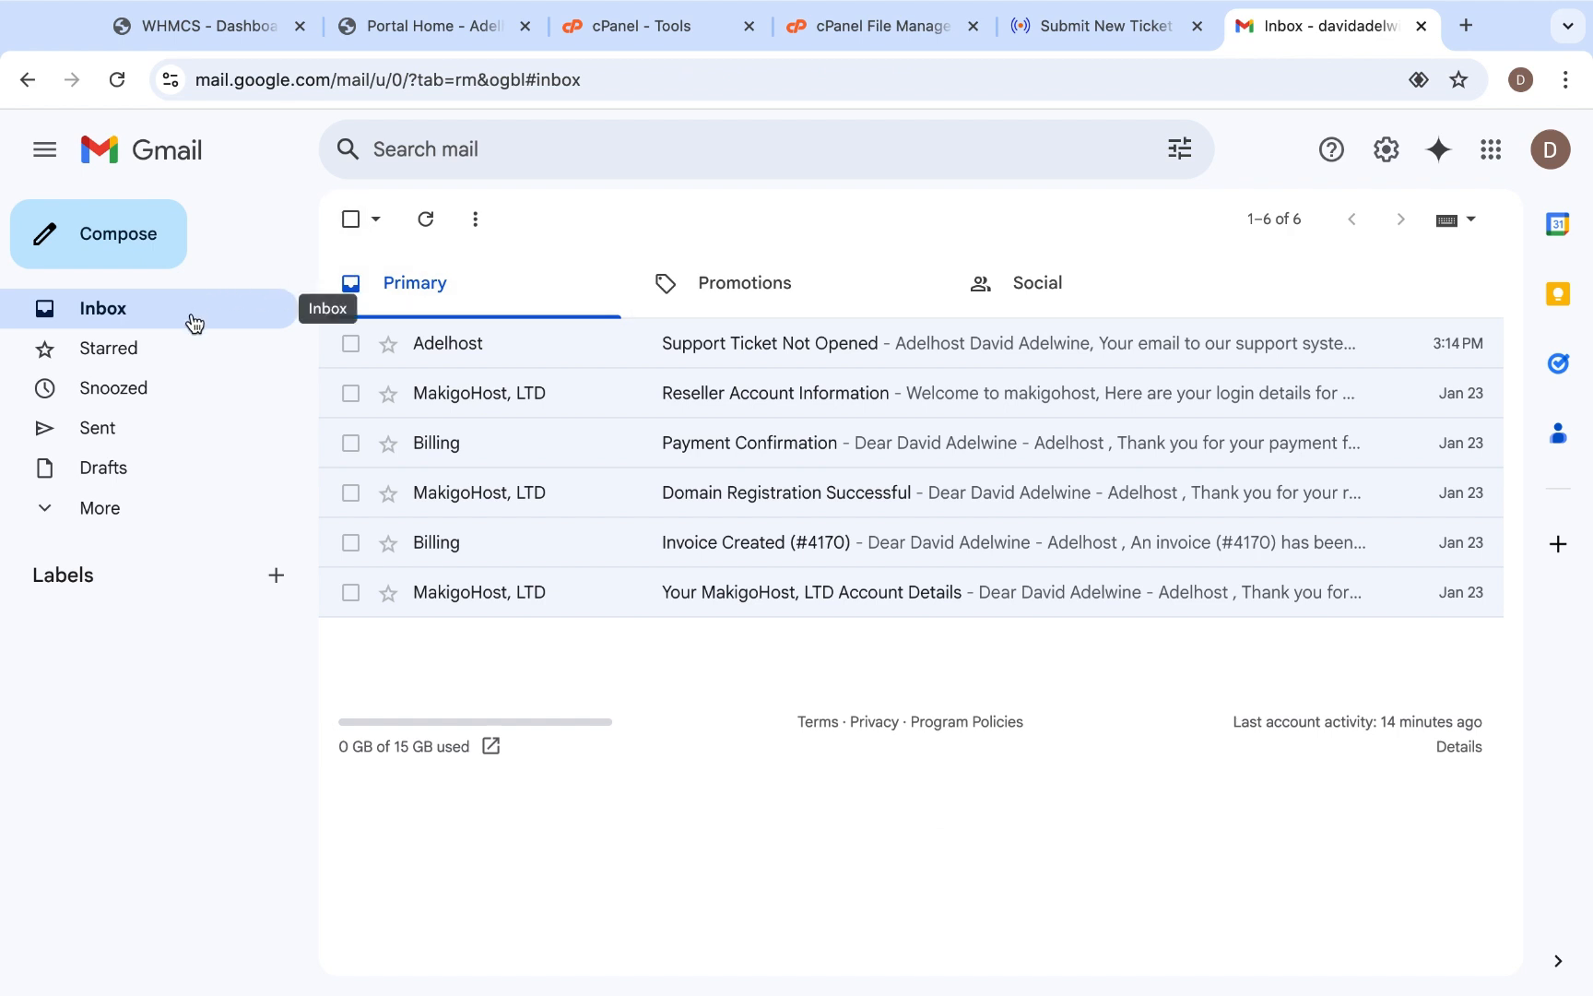
- Compose a new message addressed to the sales department's email address
left_click(151, 269)
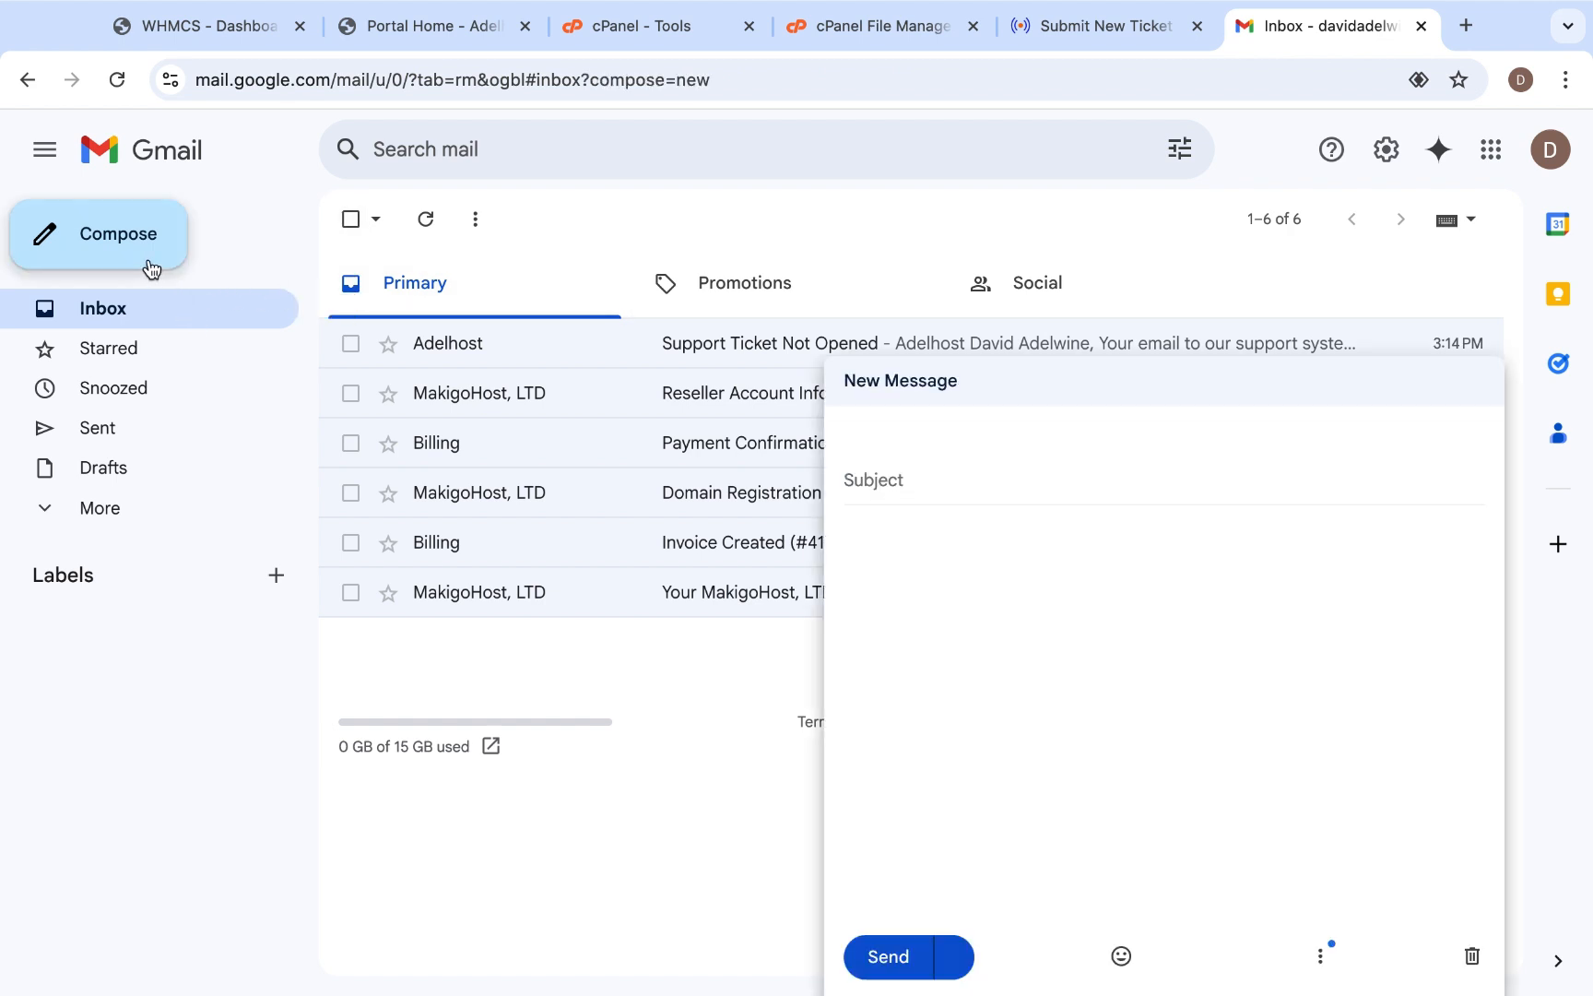
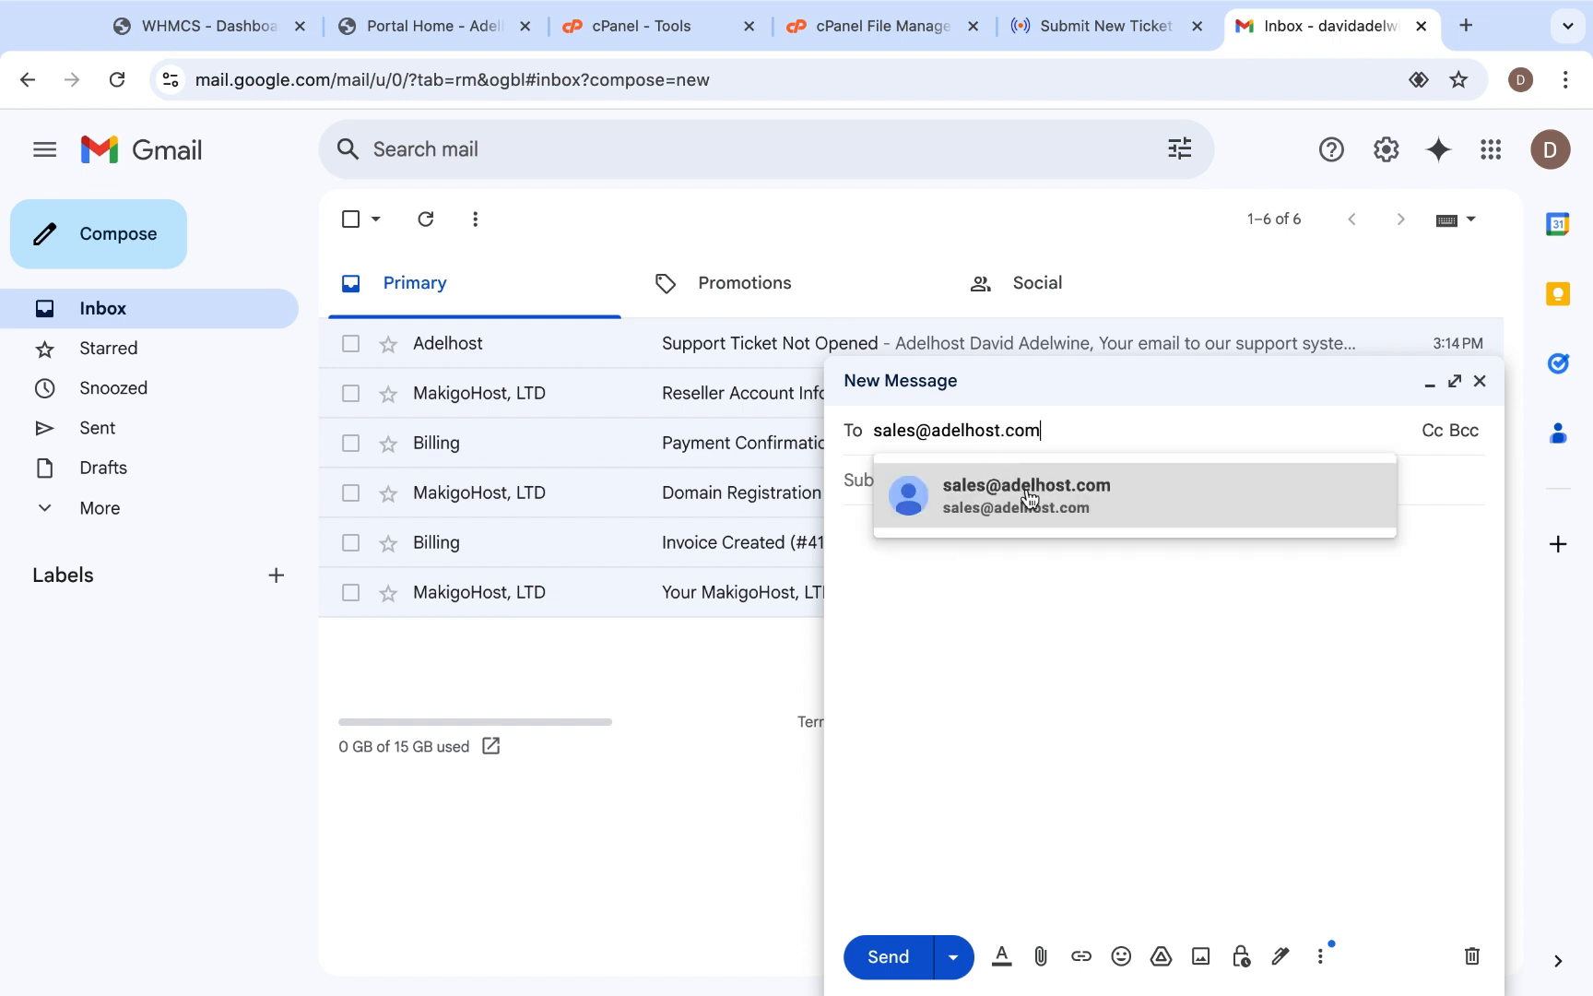
left_click(1028, 498)
- Enter "testing the sales department email system" as the subject of the message
type("test ")
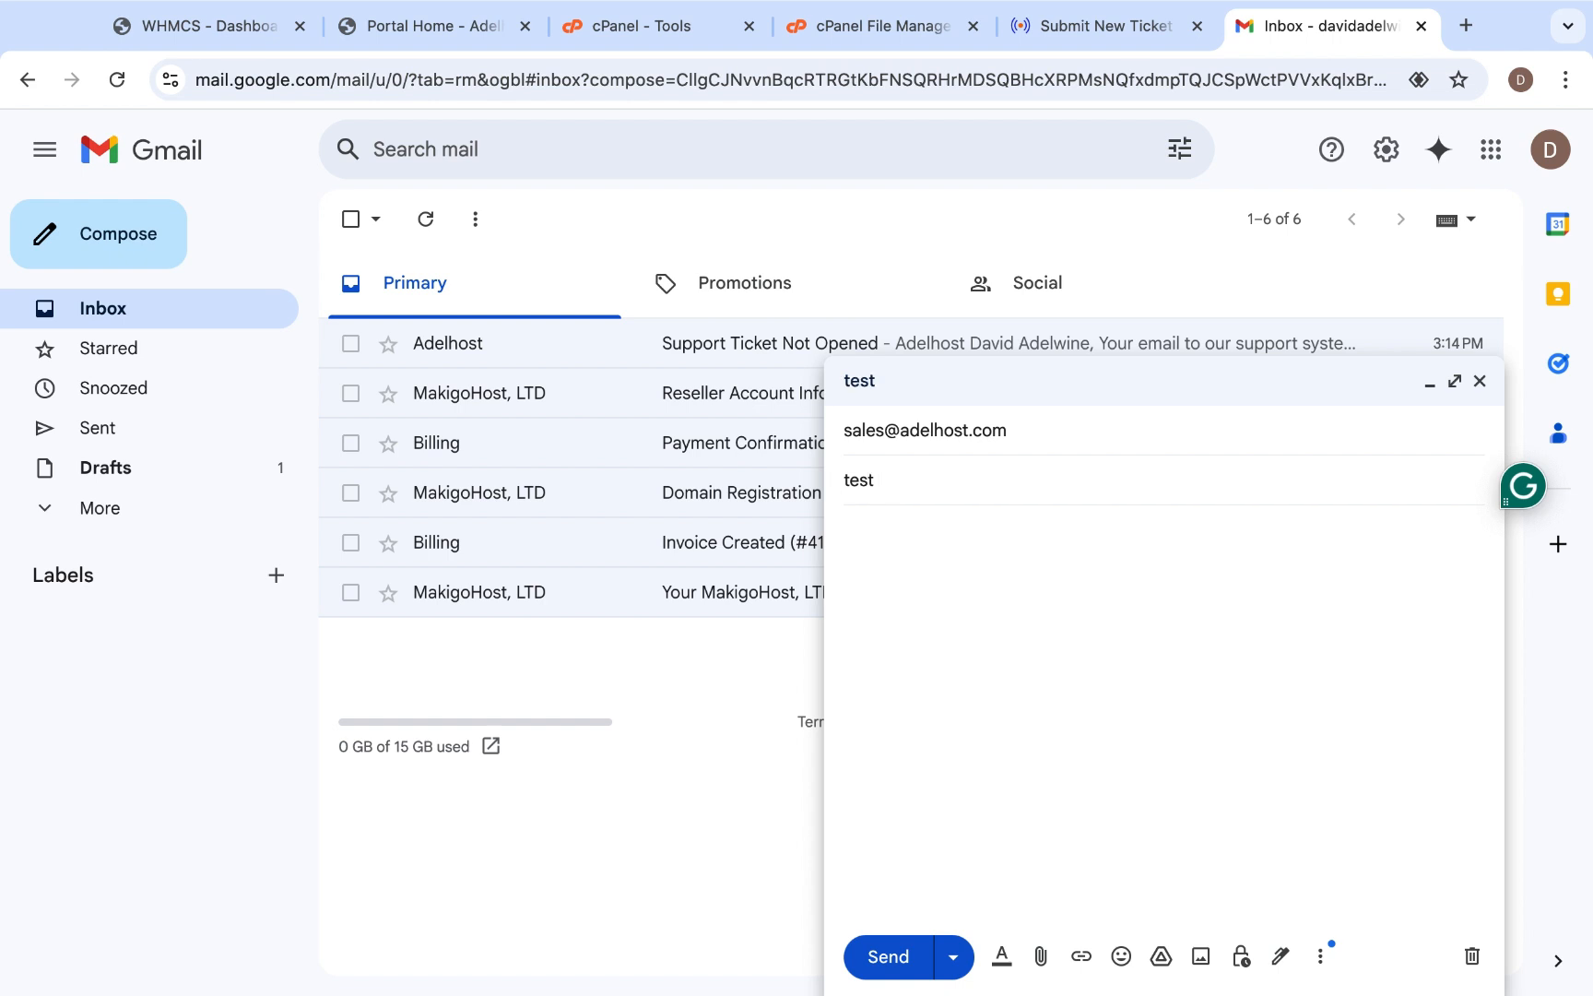
type("ing the sales depart")
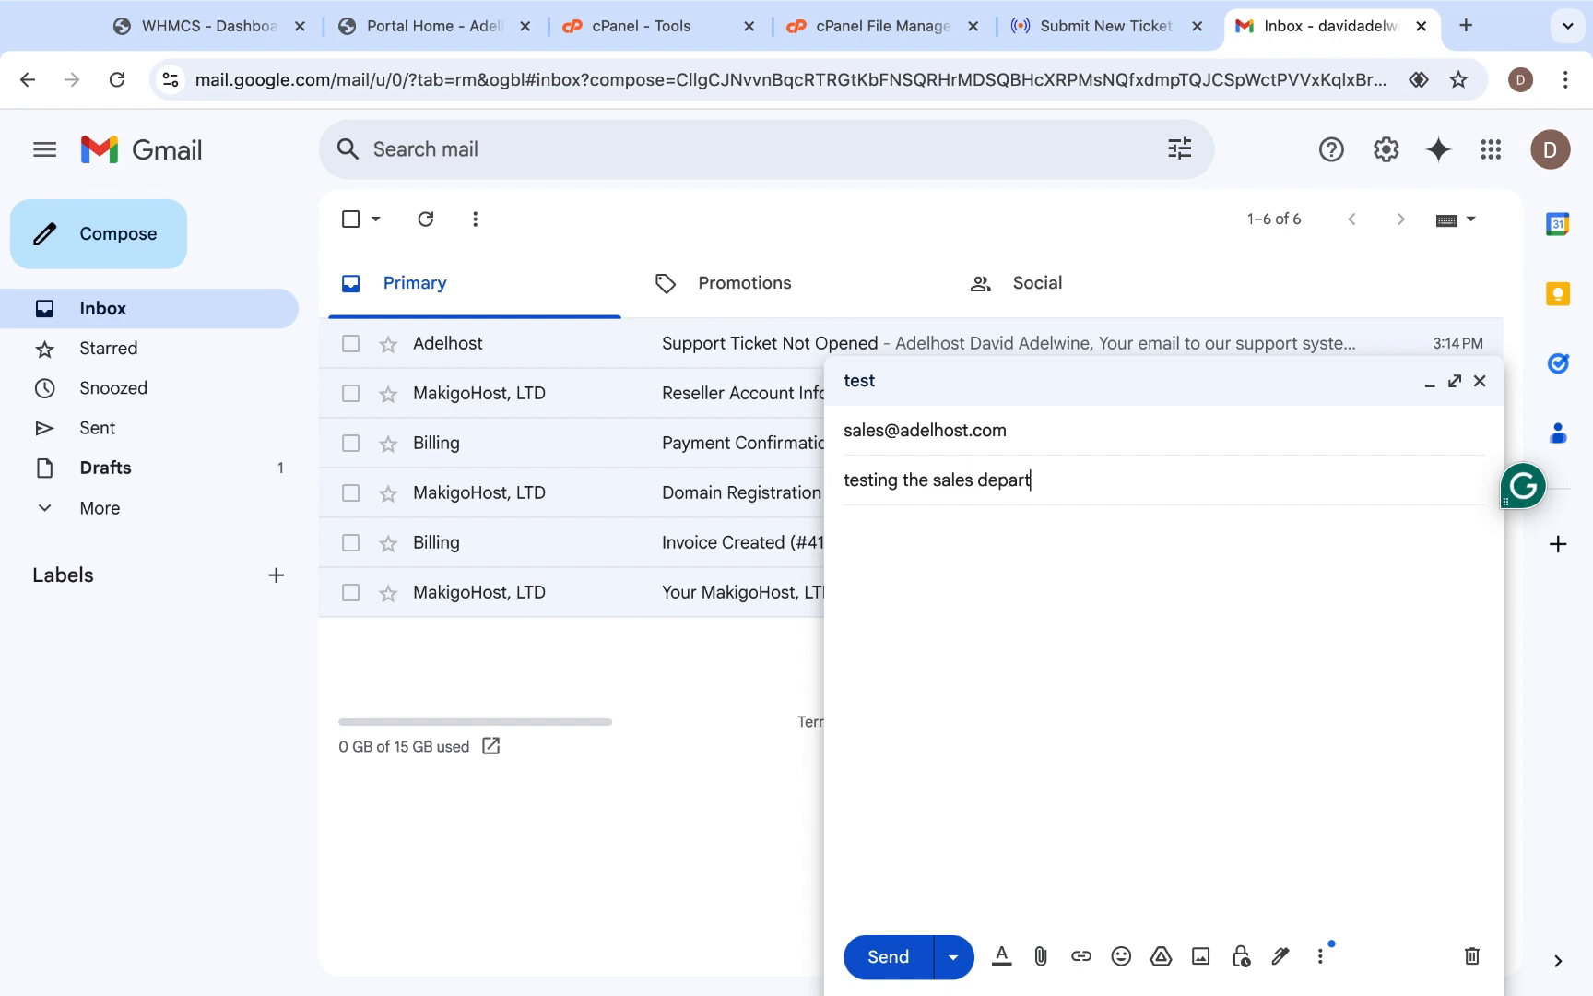
type("ment email system")
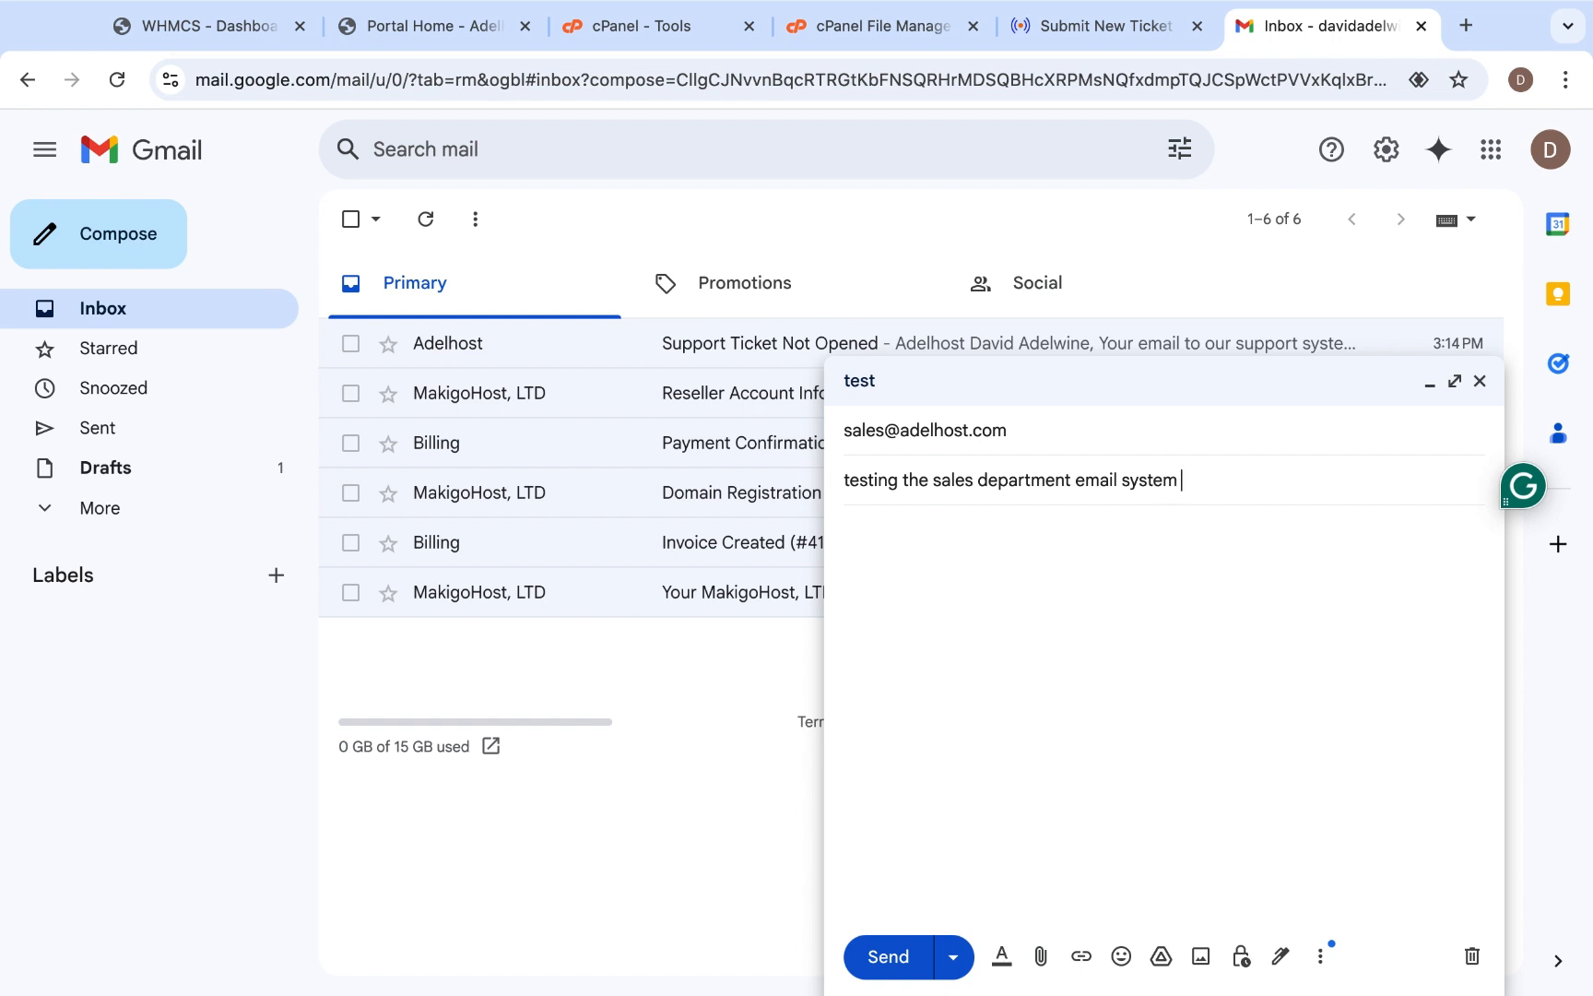
- Write "i am testing my departments" as the body of the message
left_click(976, 581)
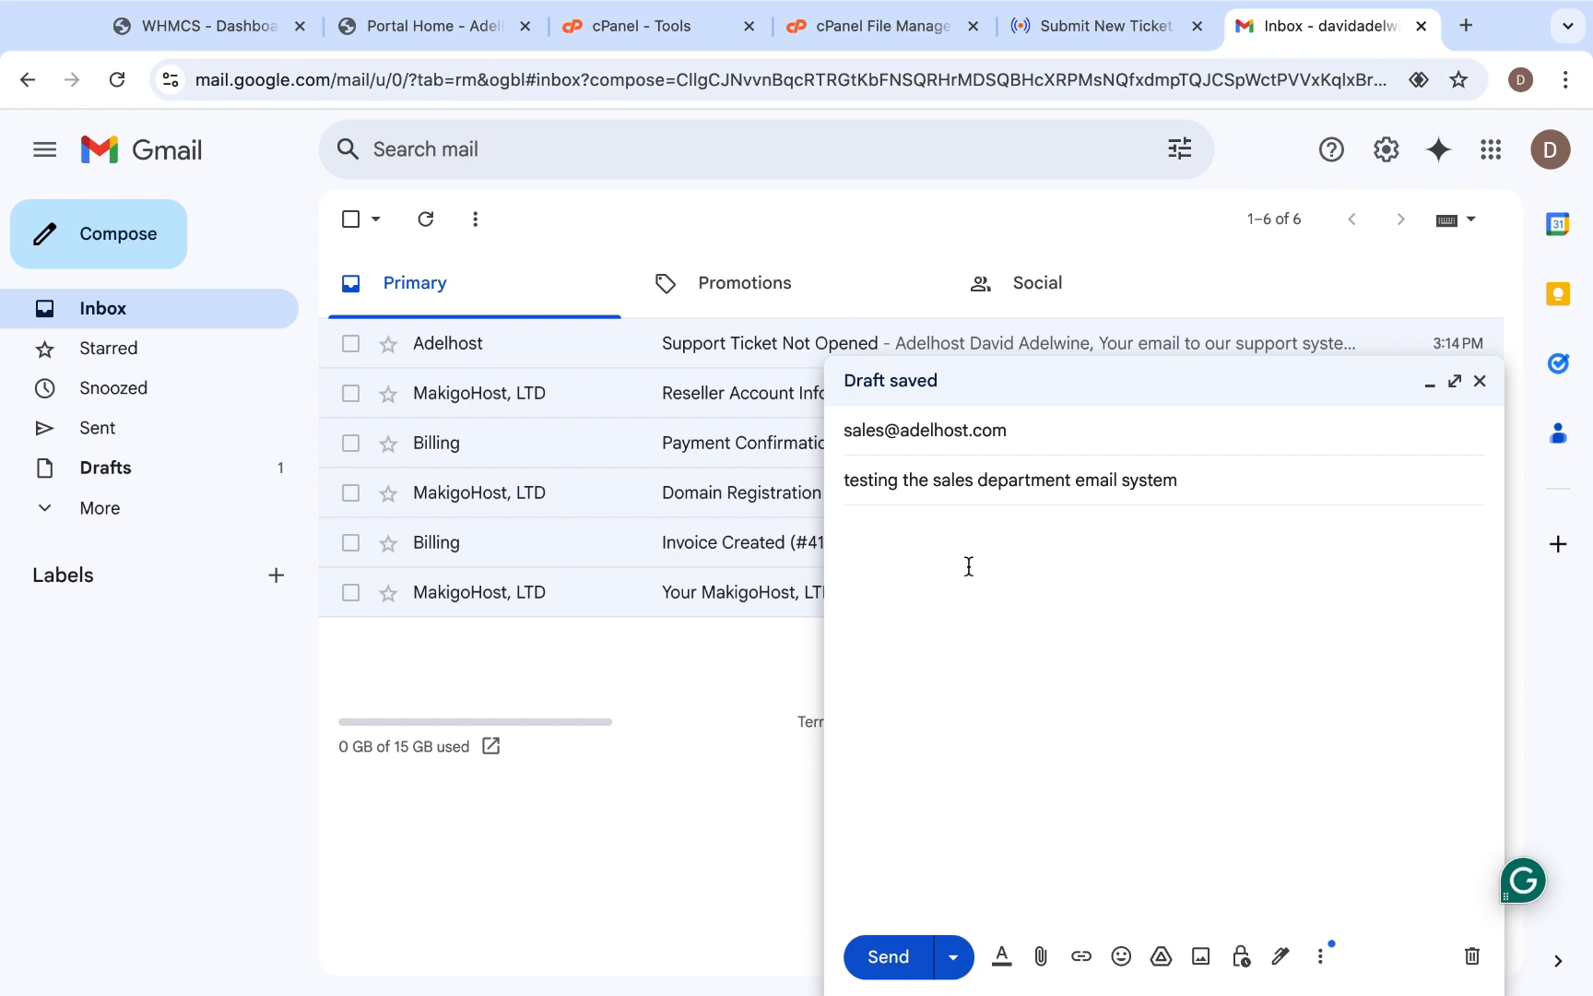
type("i am")
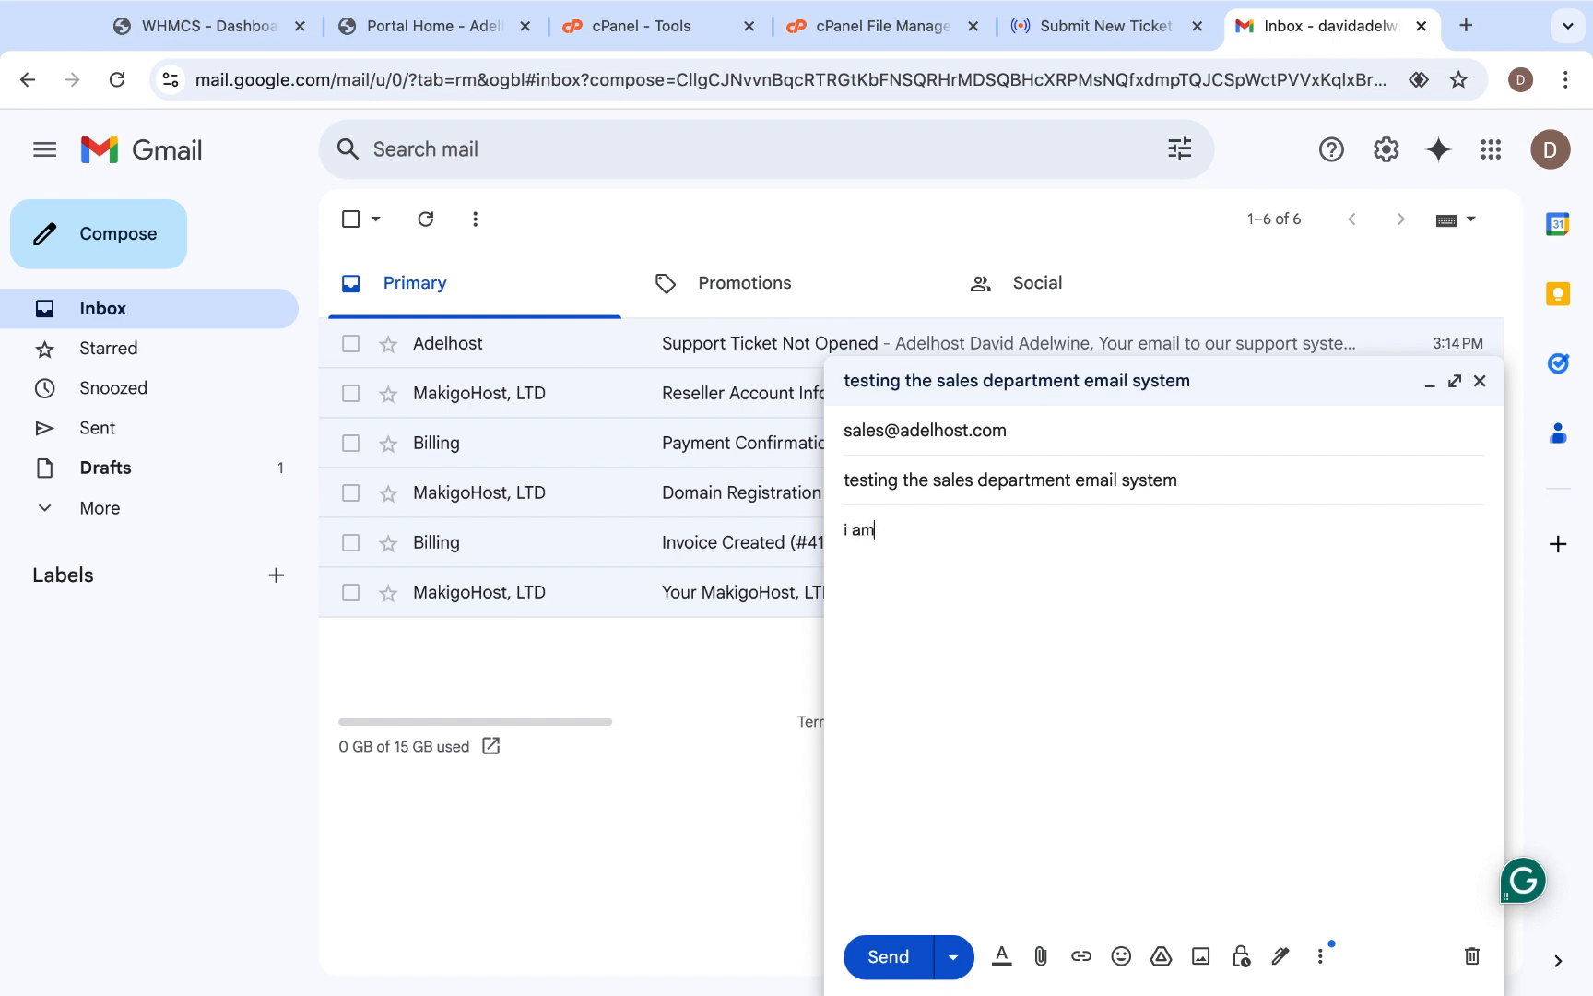
type(" d")
type("test")
type("ing my dep")
type("artmenr")
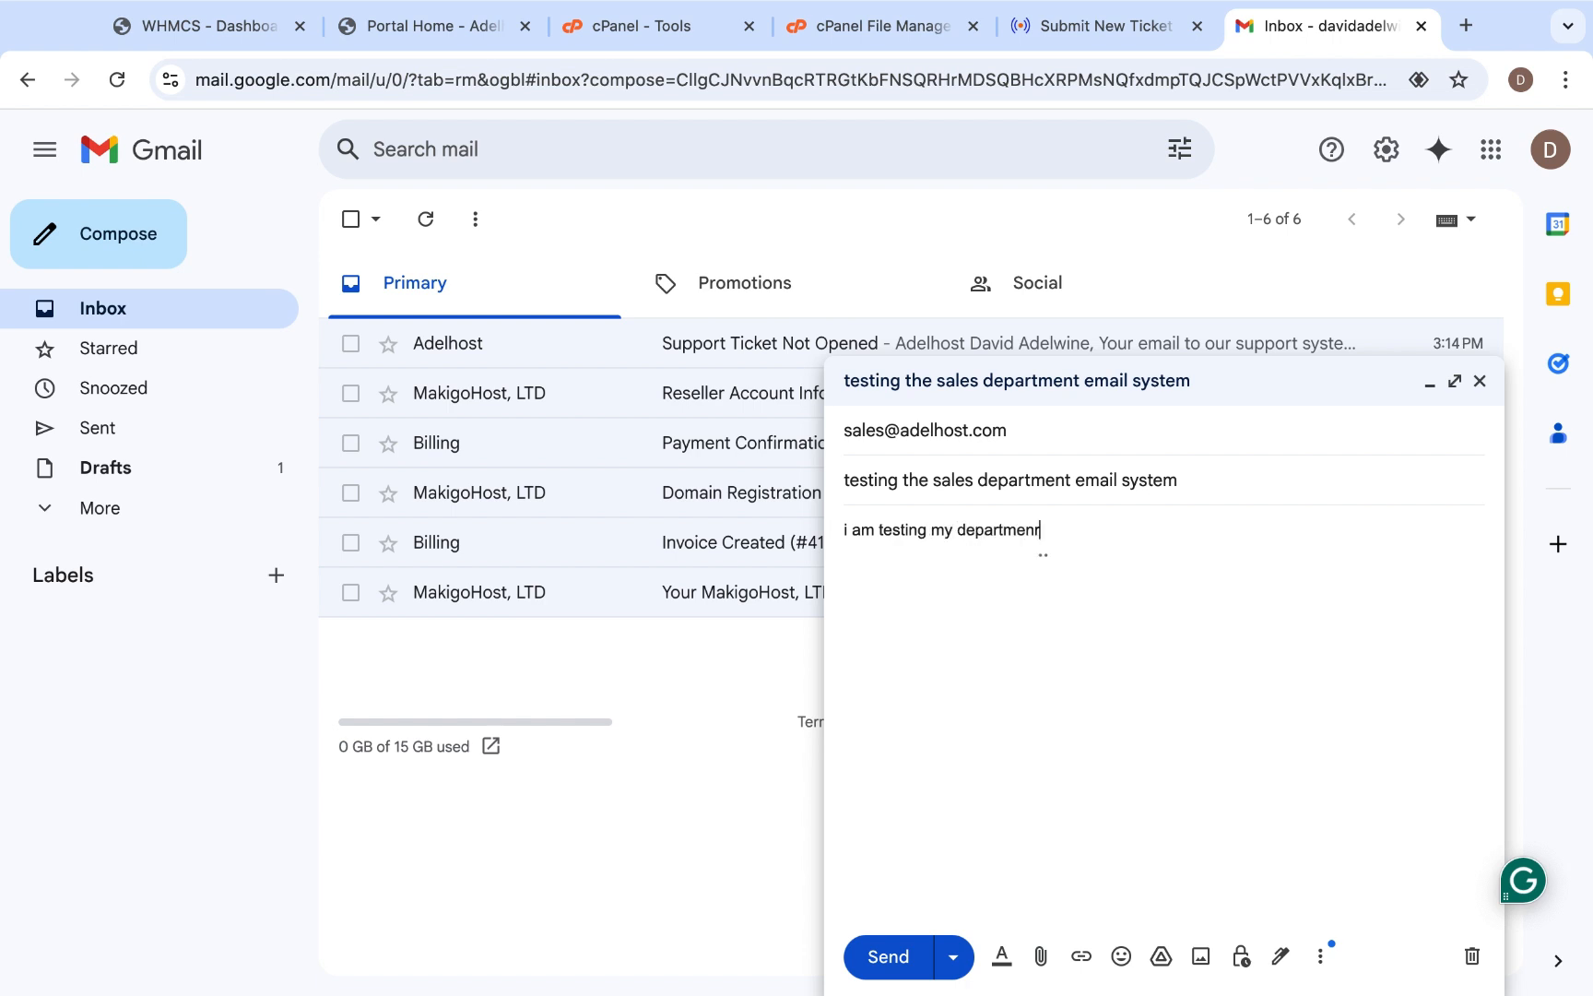
key("BackSpace")
type("ts")
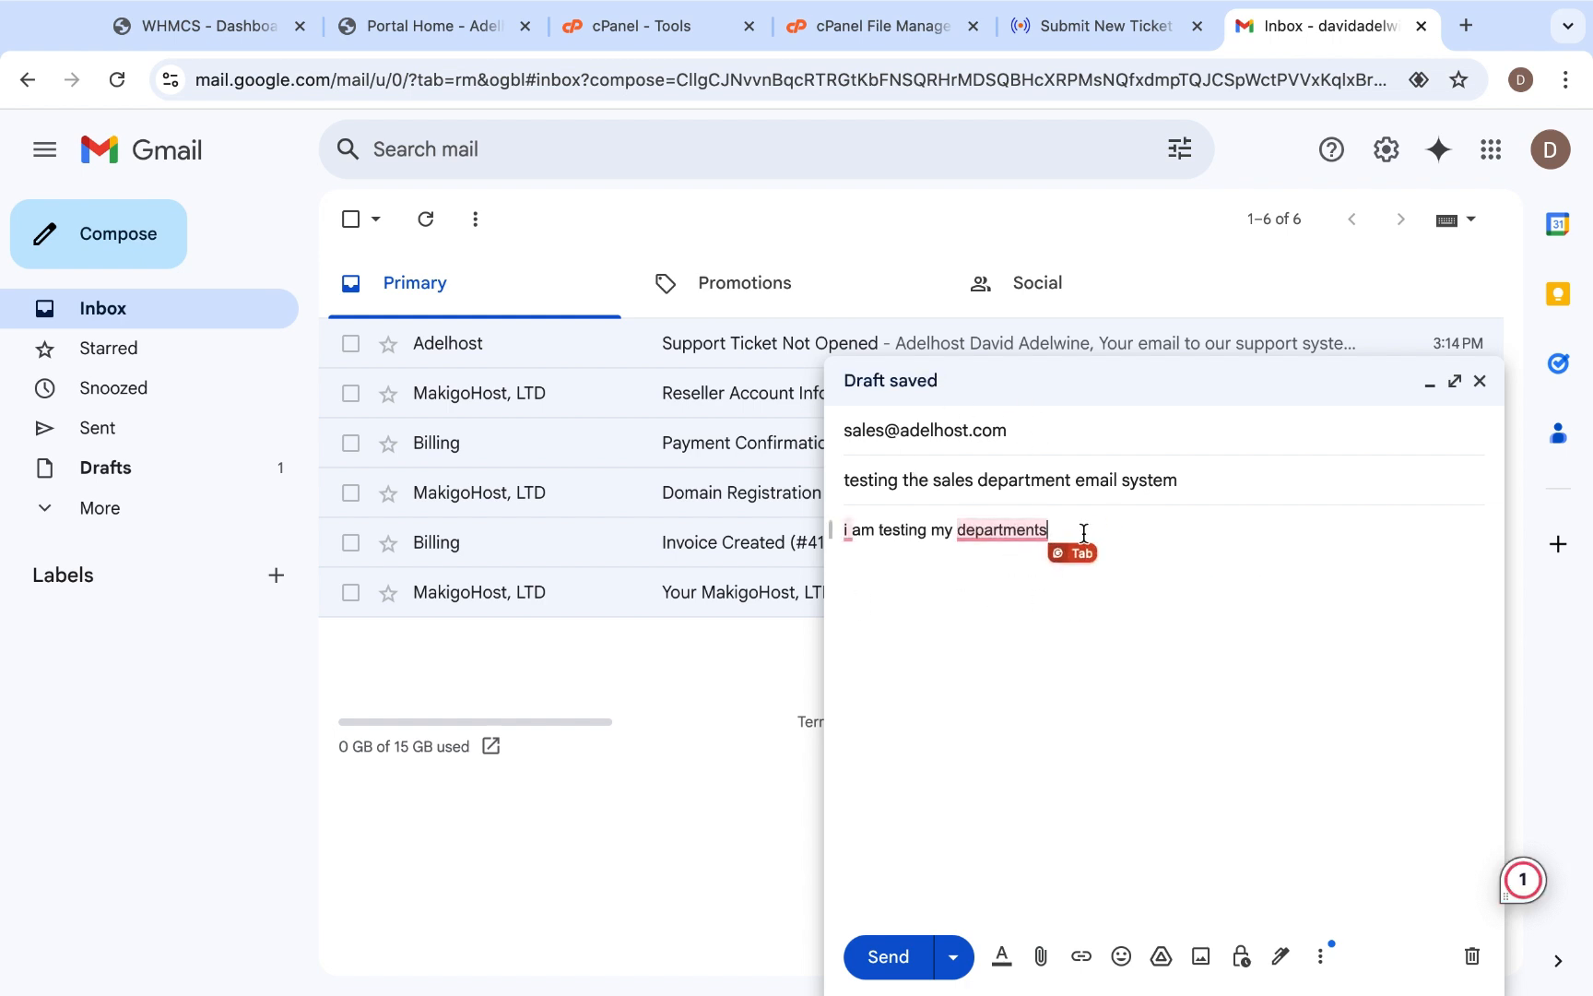
- Correct the message body to "I am testing my department" and send the email
mouse_move(994, 533)
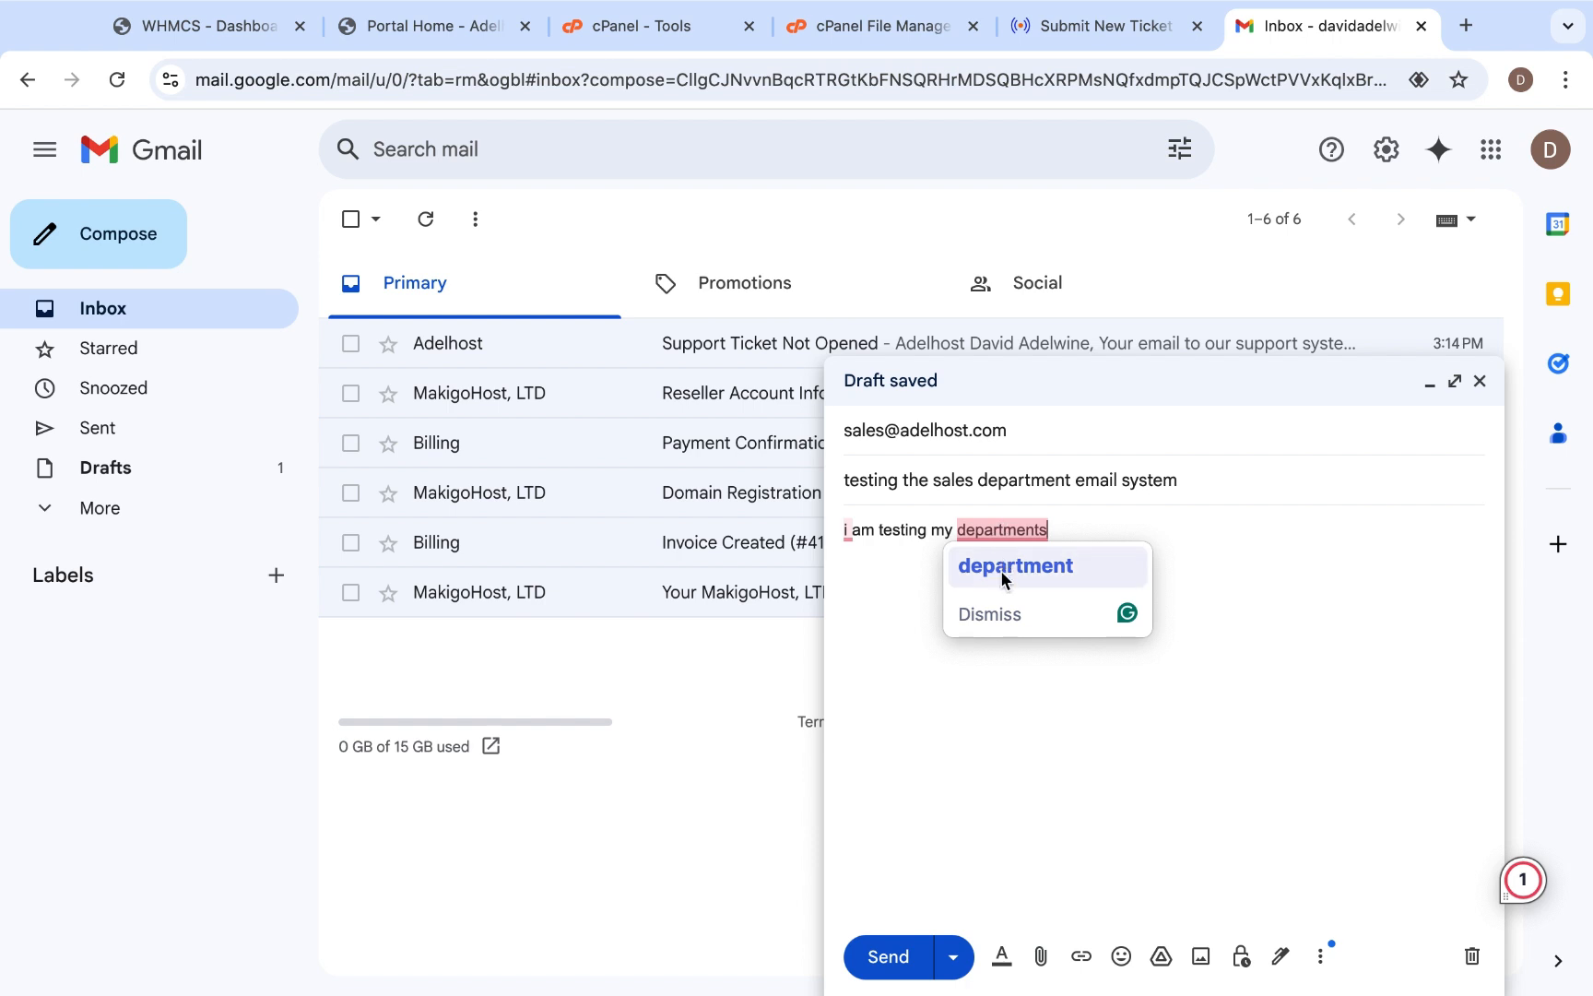
left_click(1005, 573)
mouse_move(846, 532)
left_click(858, 564)
left_click(1042, 628)
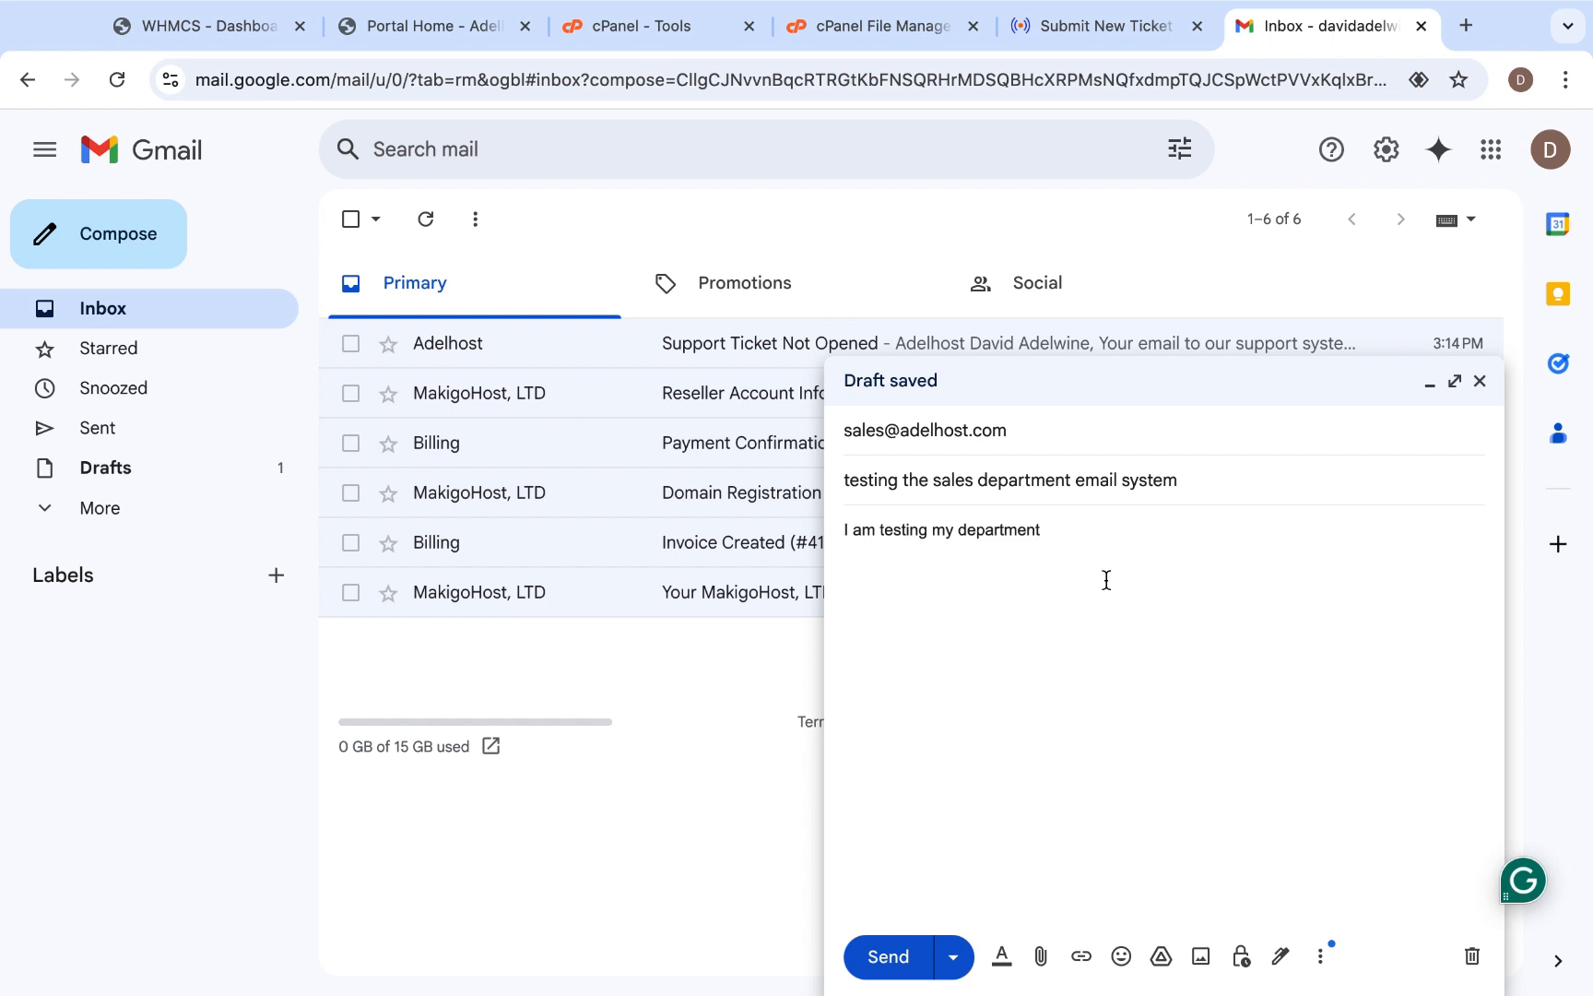
left_click(880, 953)
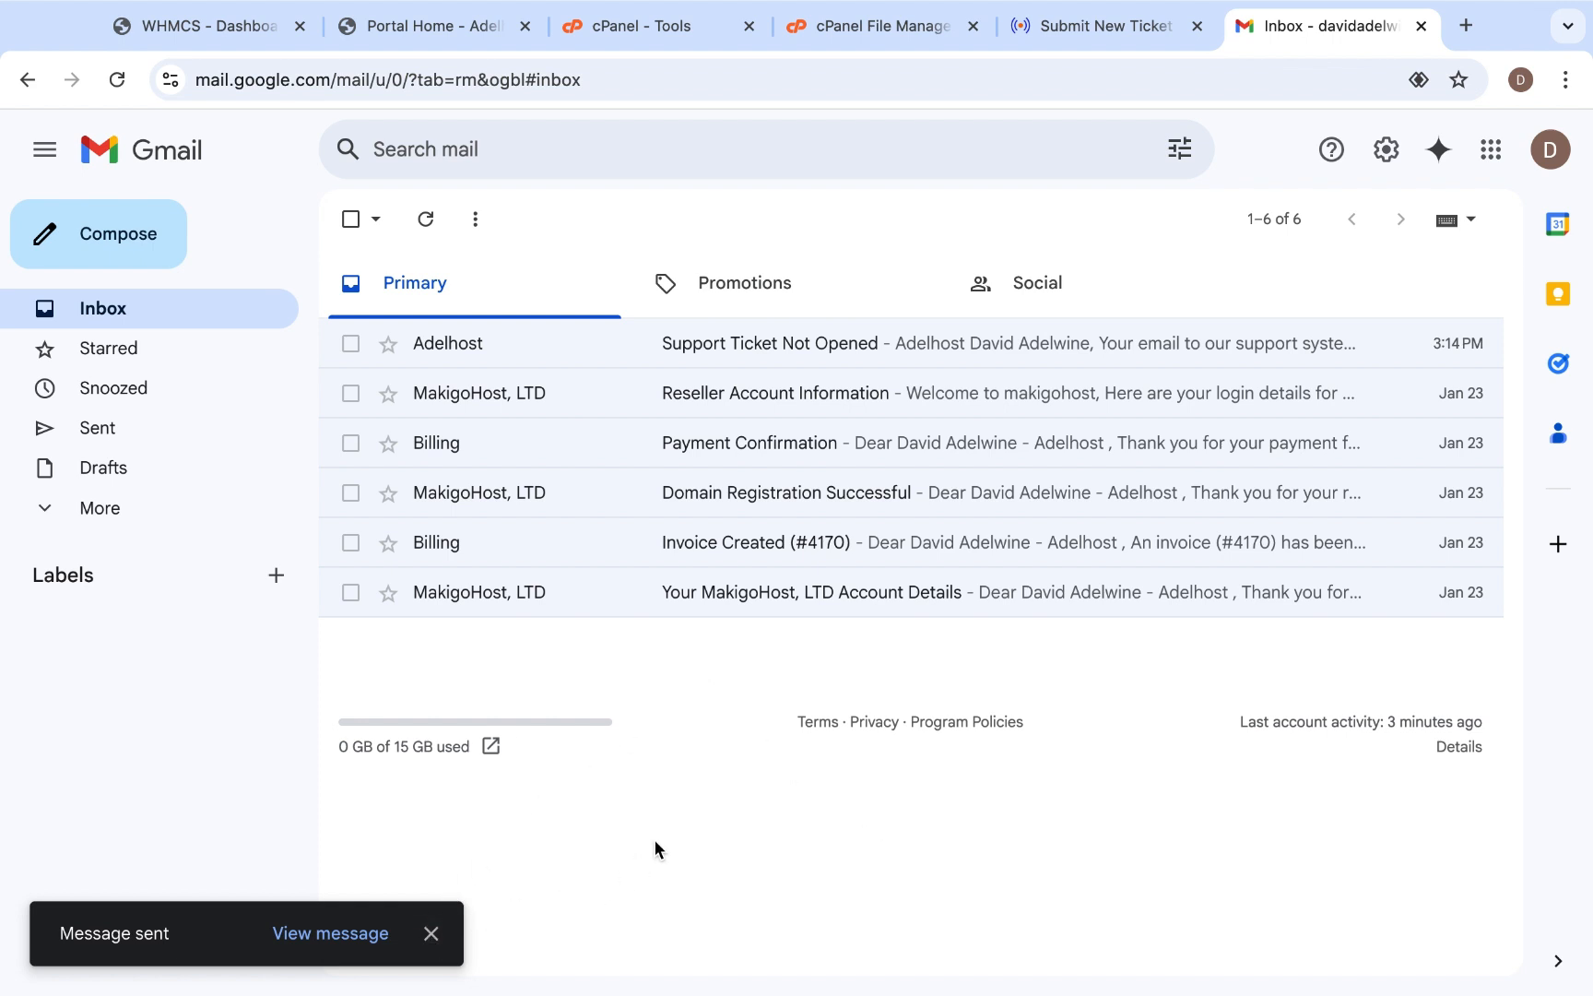
left_click(429, 933)
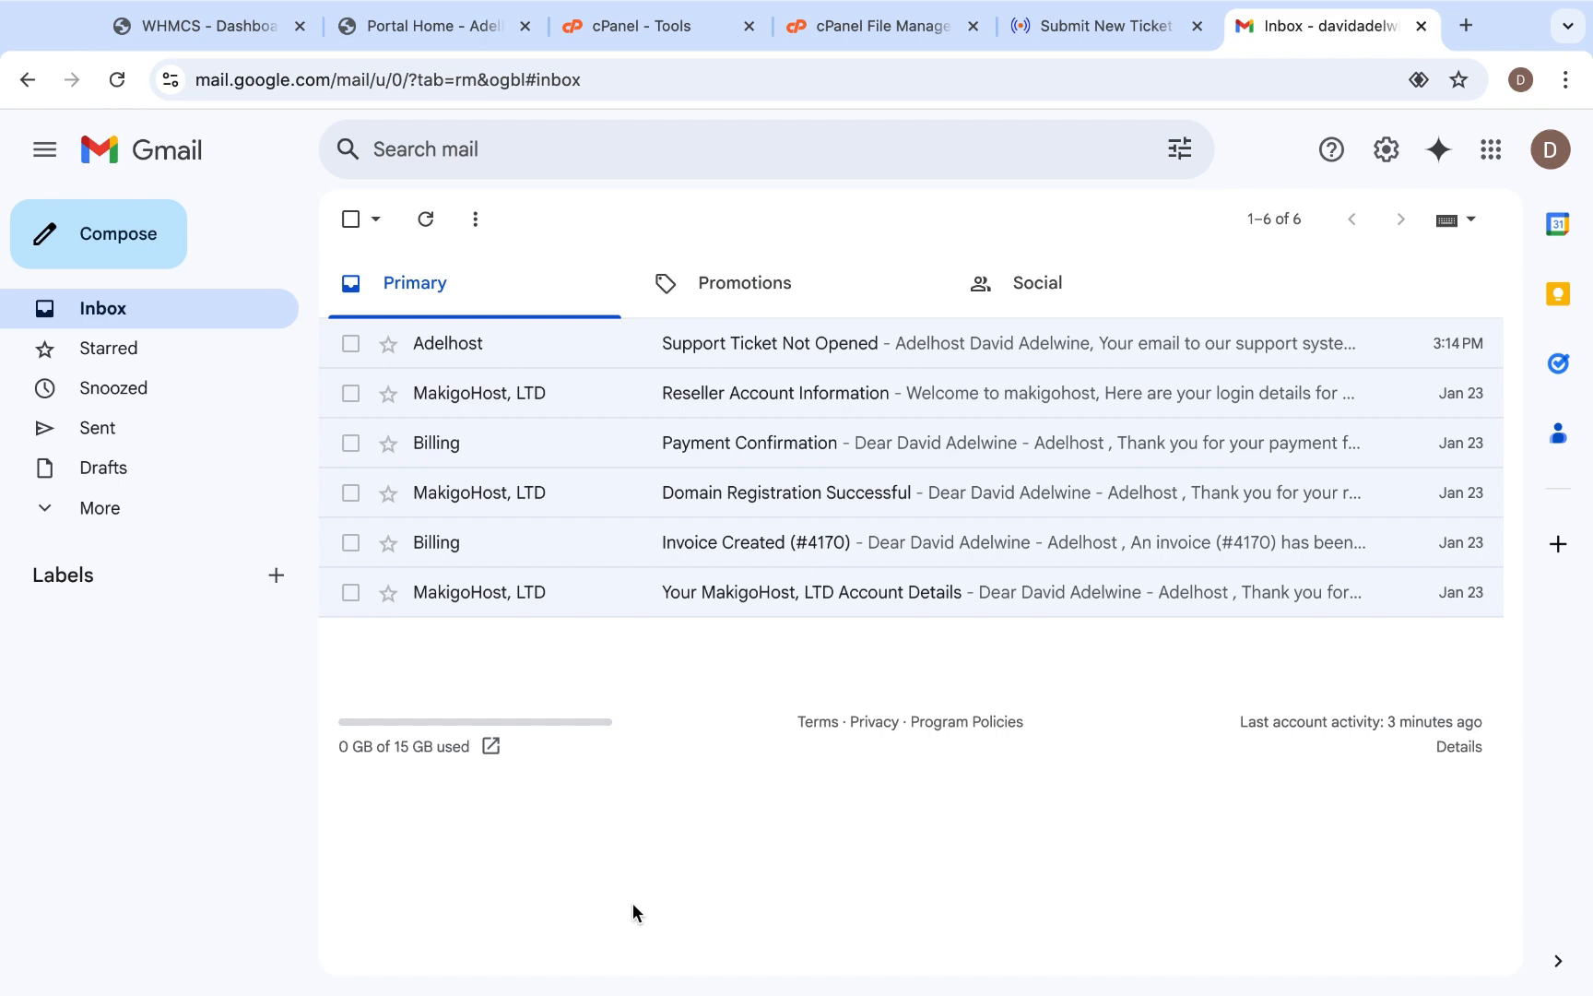
- Refresh the WHMCS dashboard to check for waiting tickets, and open the sales department's ticket confirmation email in Gmail
left_click(214, 25)
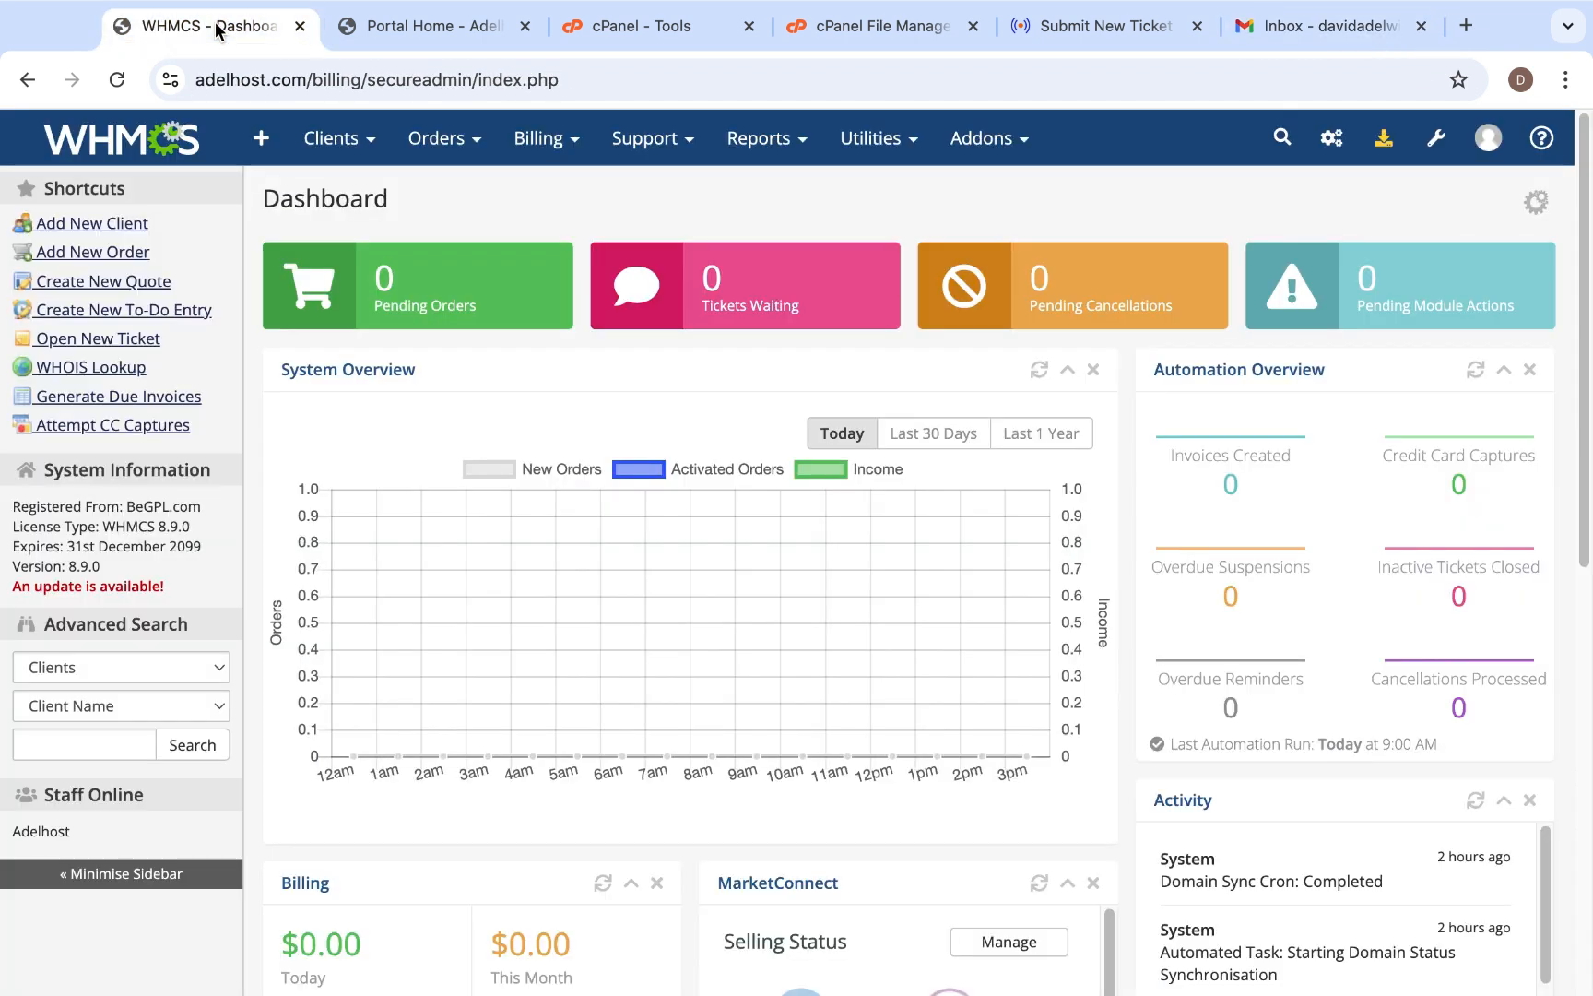
left_click(139, 139)
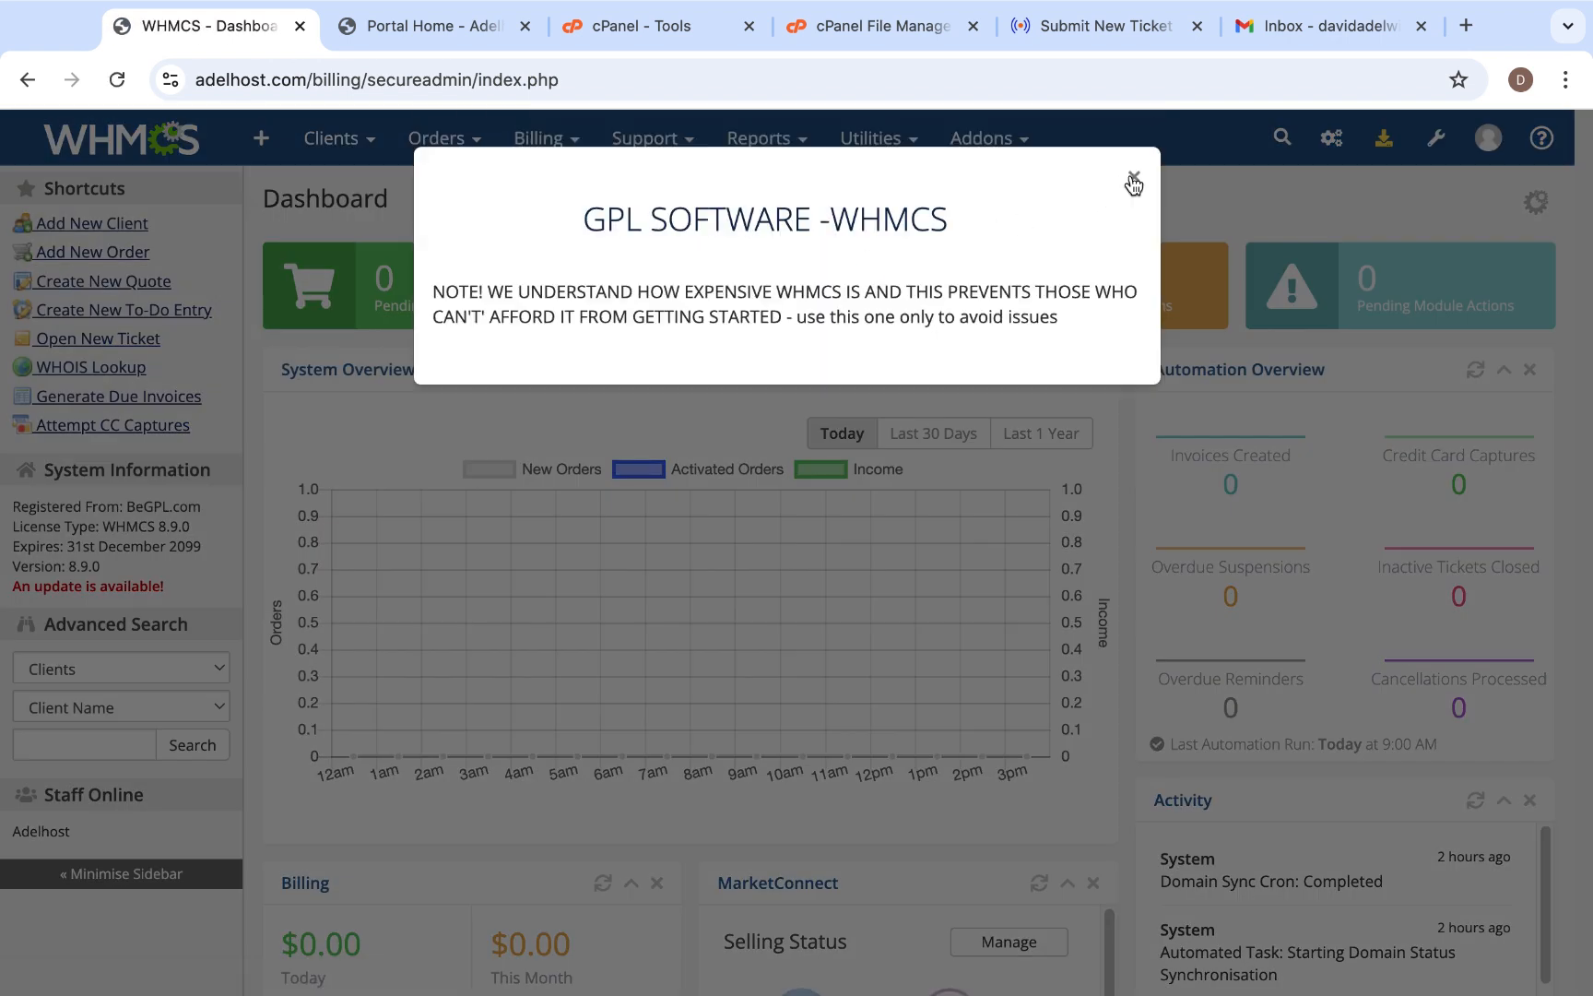
left_click(1133, 178)
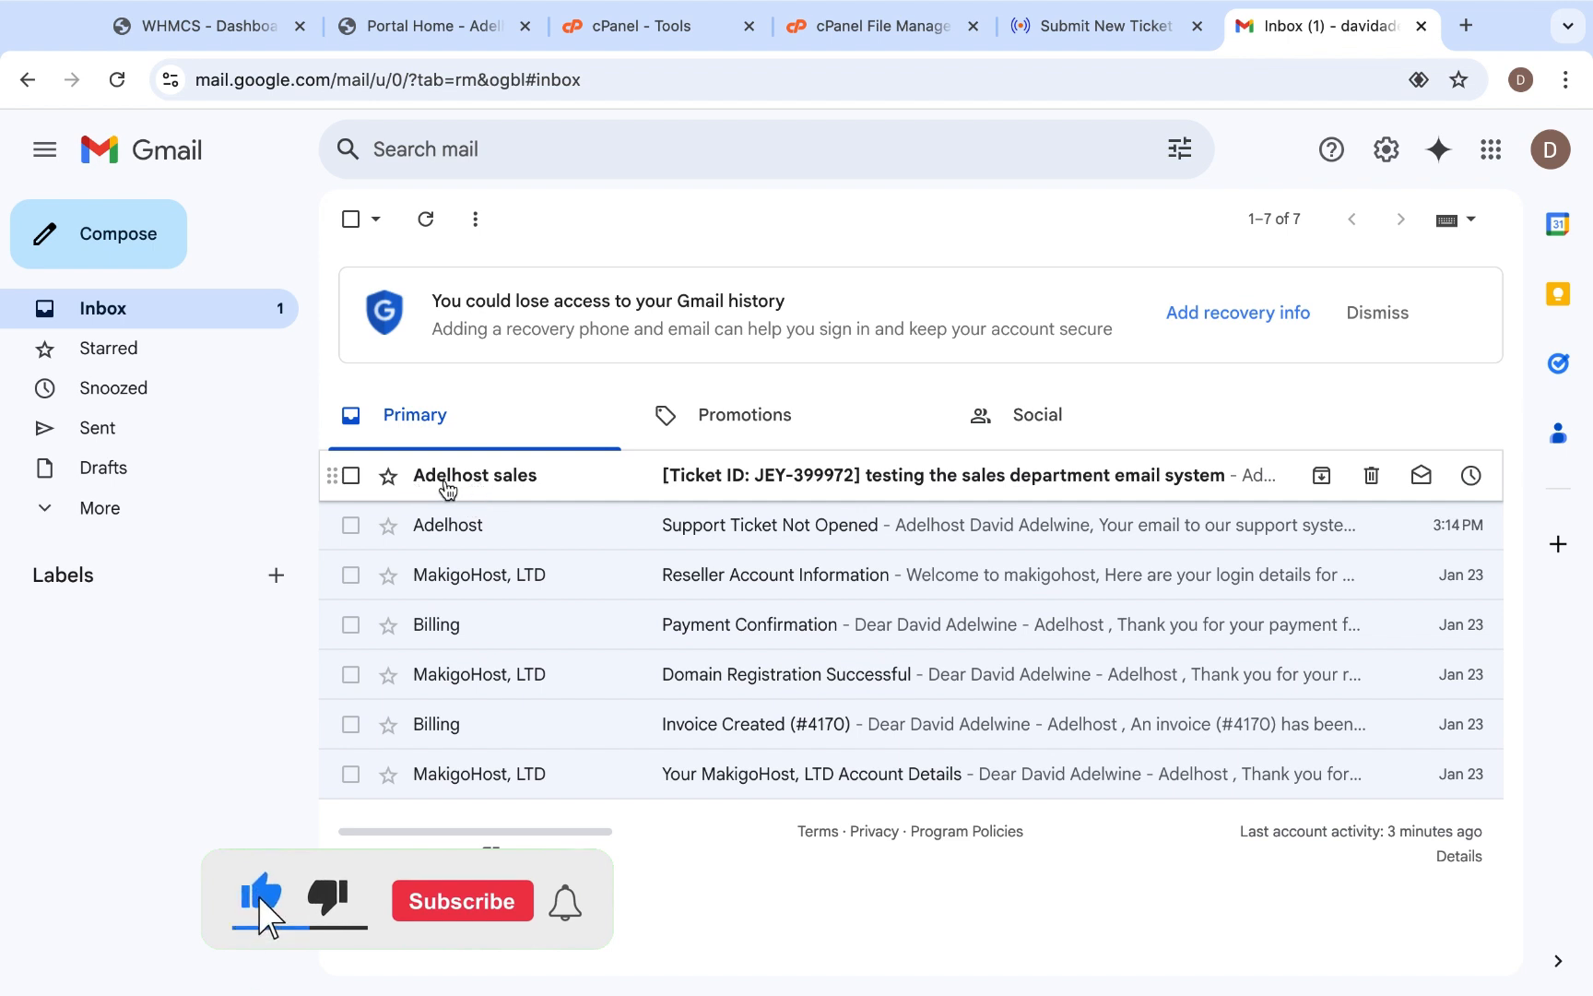
left_click(506, 478)
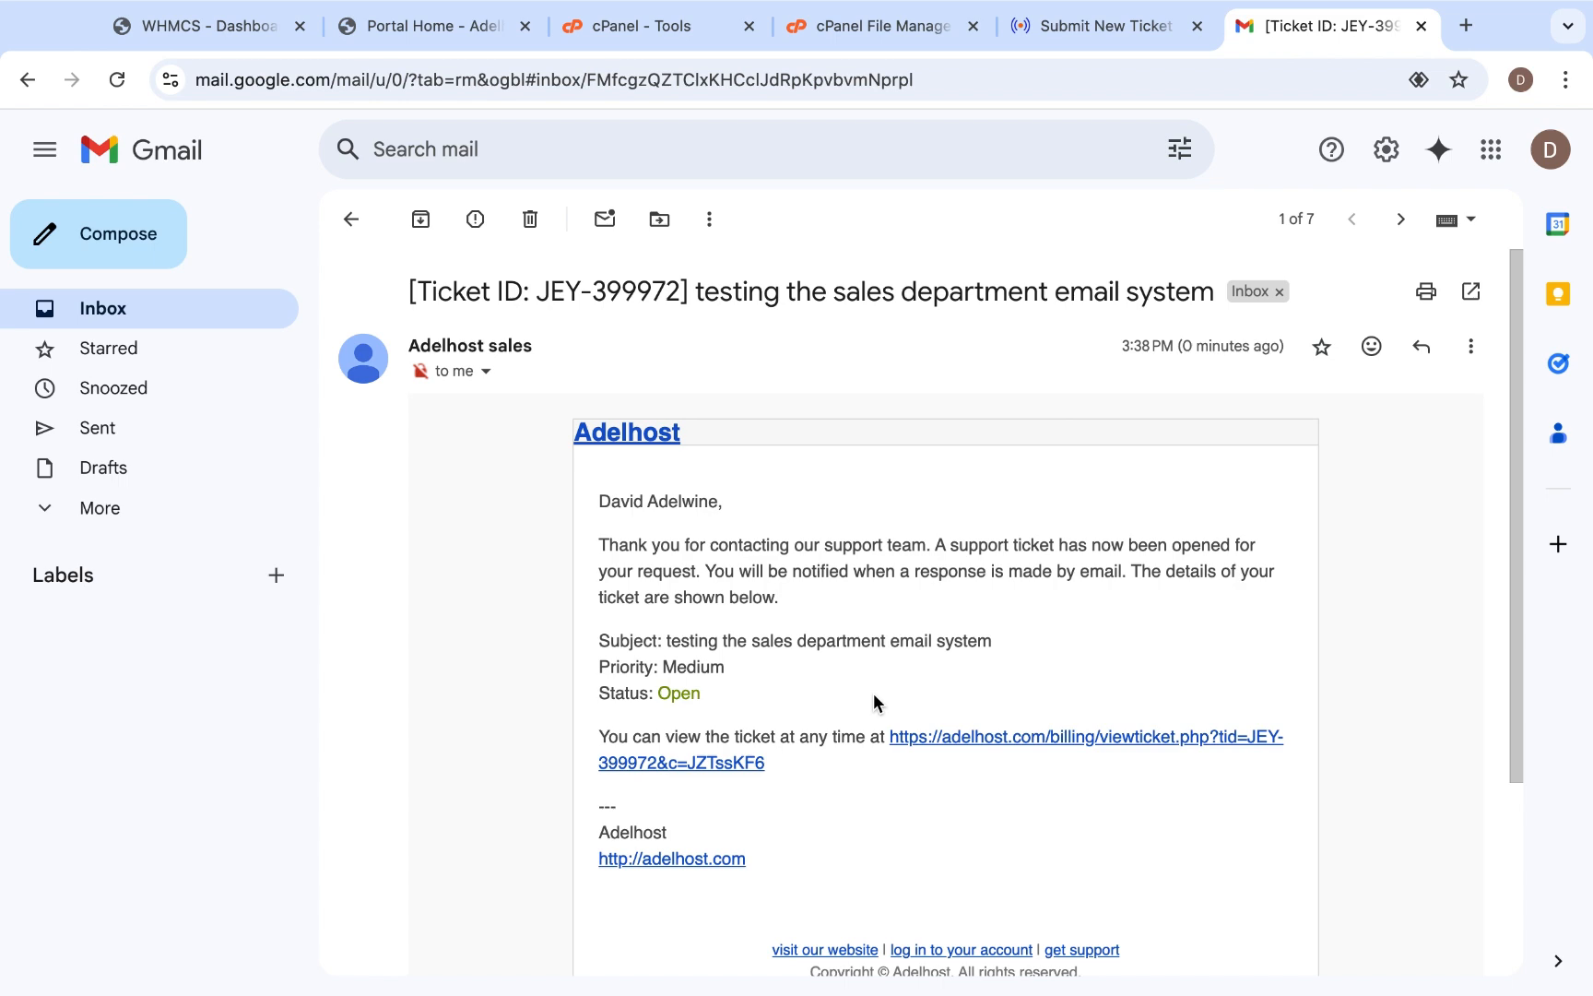
- Switch to WHMCS, refresh the dashboard and open the waiting ticket "testing the sales department email system"
left_click(221, 25)
mouse_move(312, 164)
left_click(115, 145)
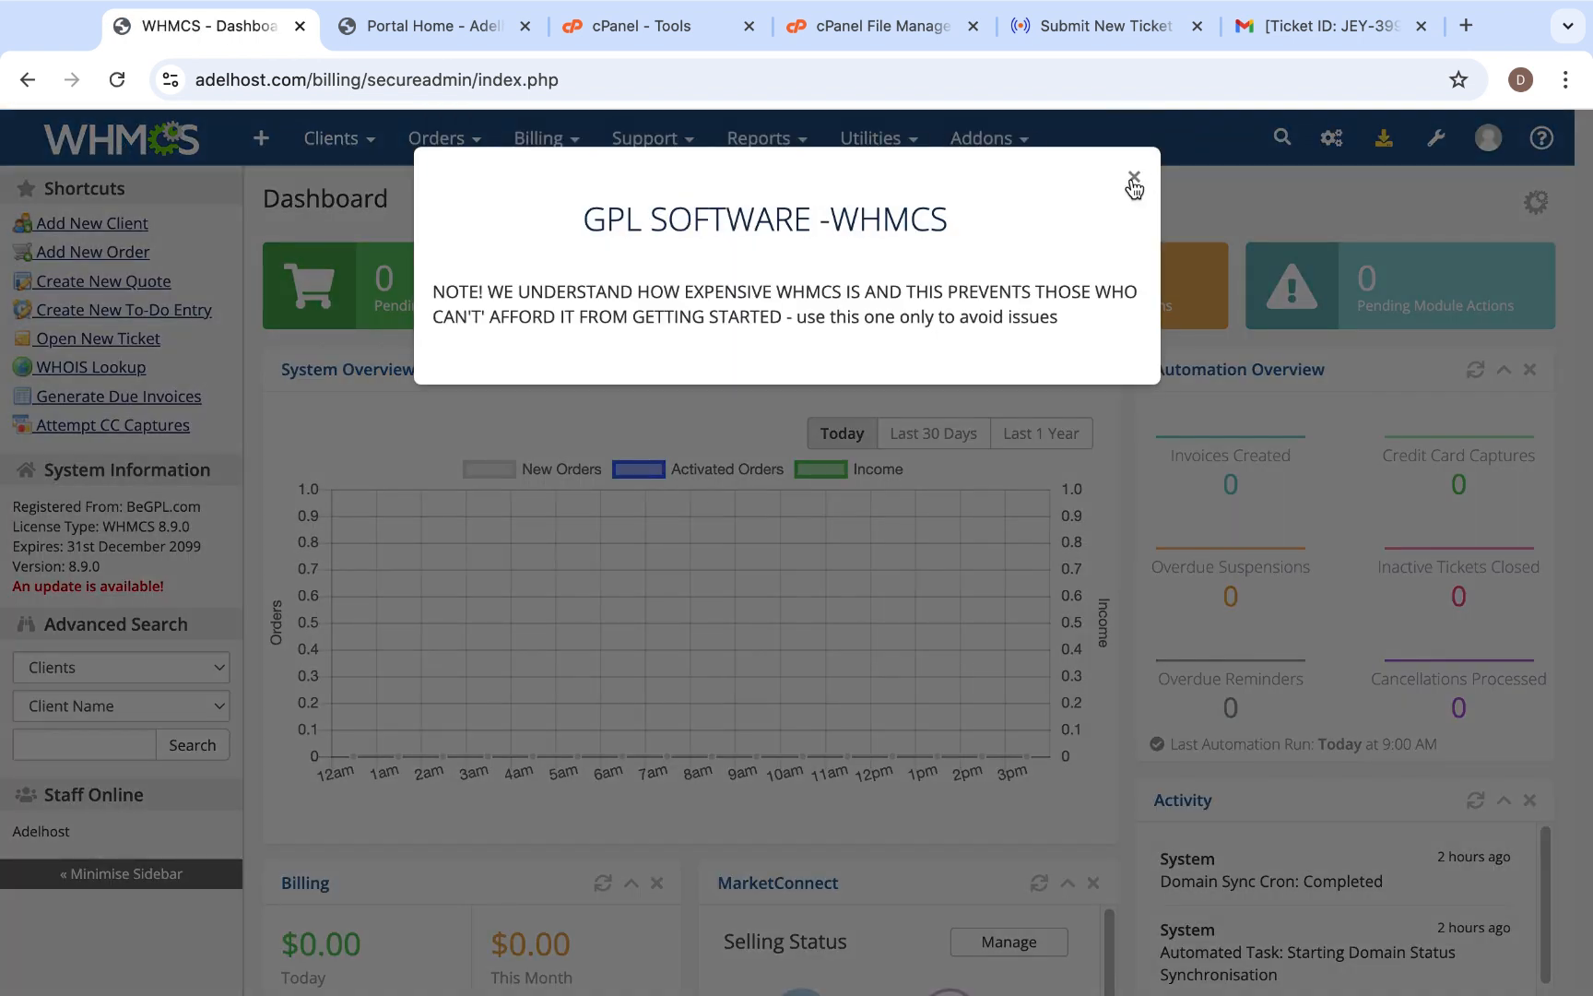
left_click(1133, 176)
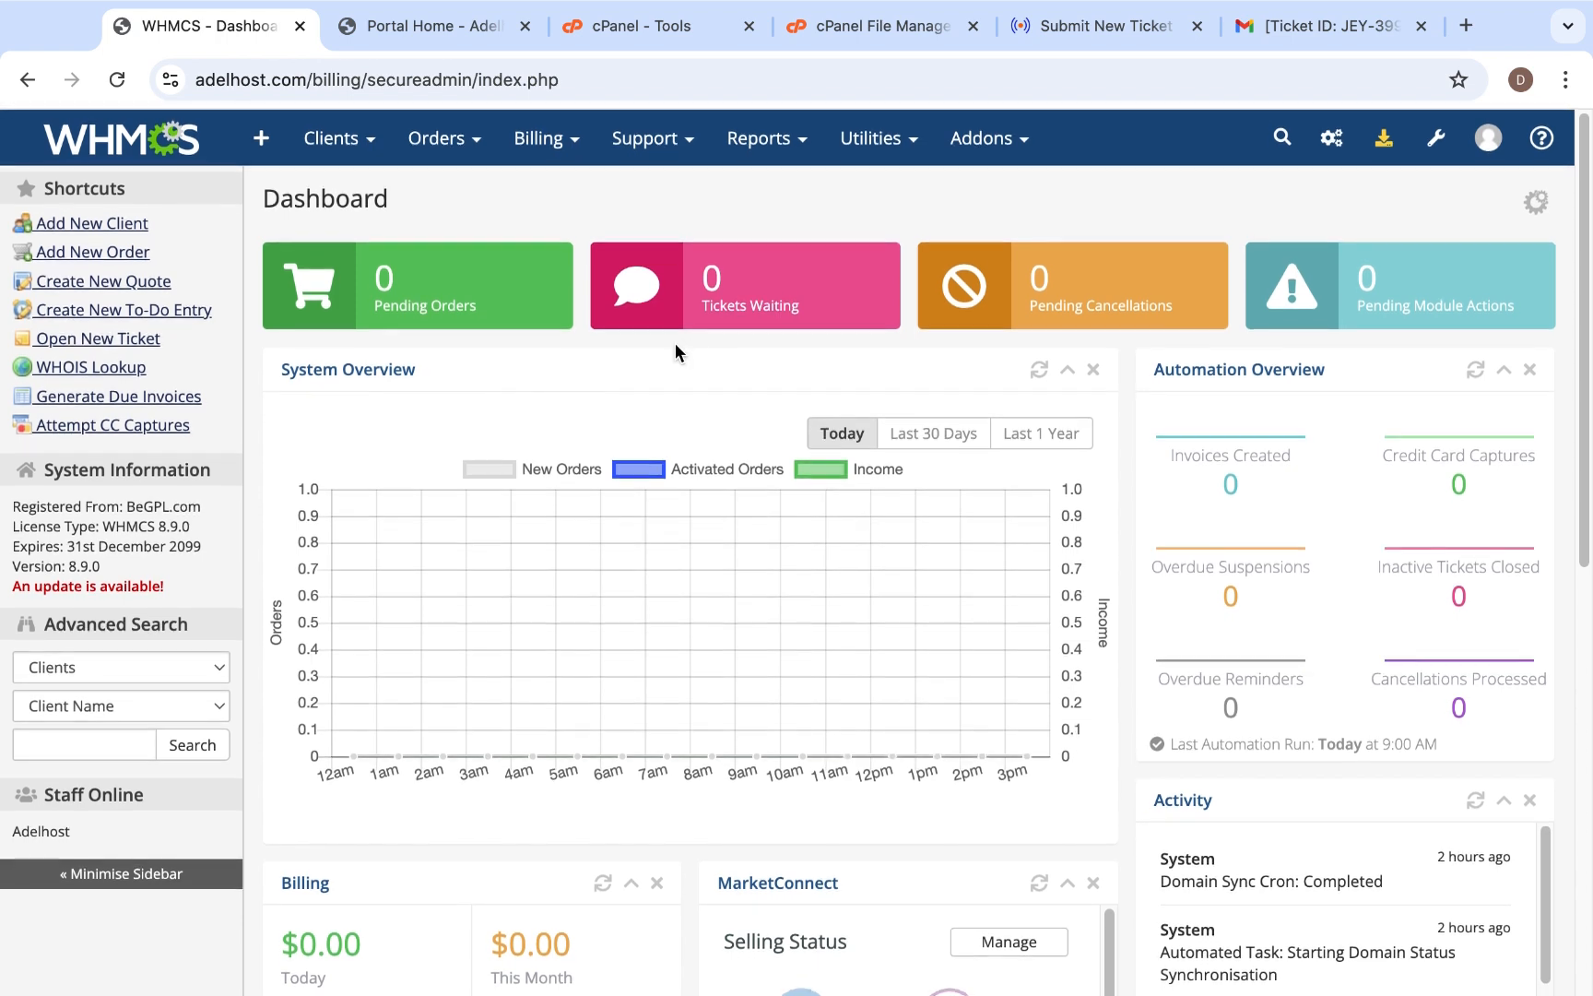
left_click(779, 297)
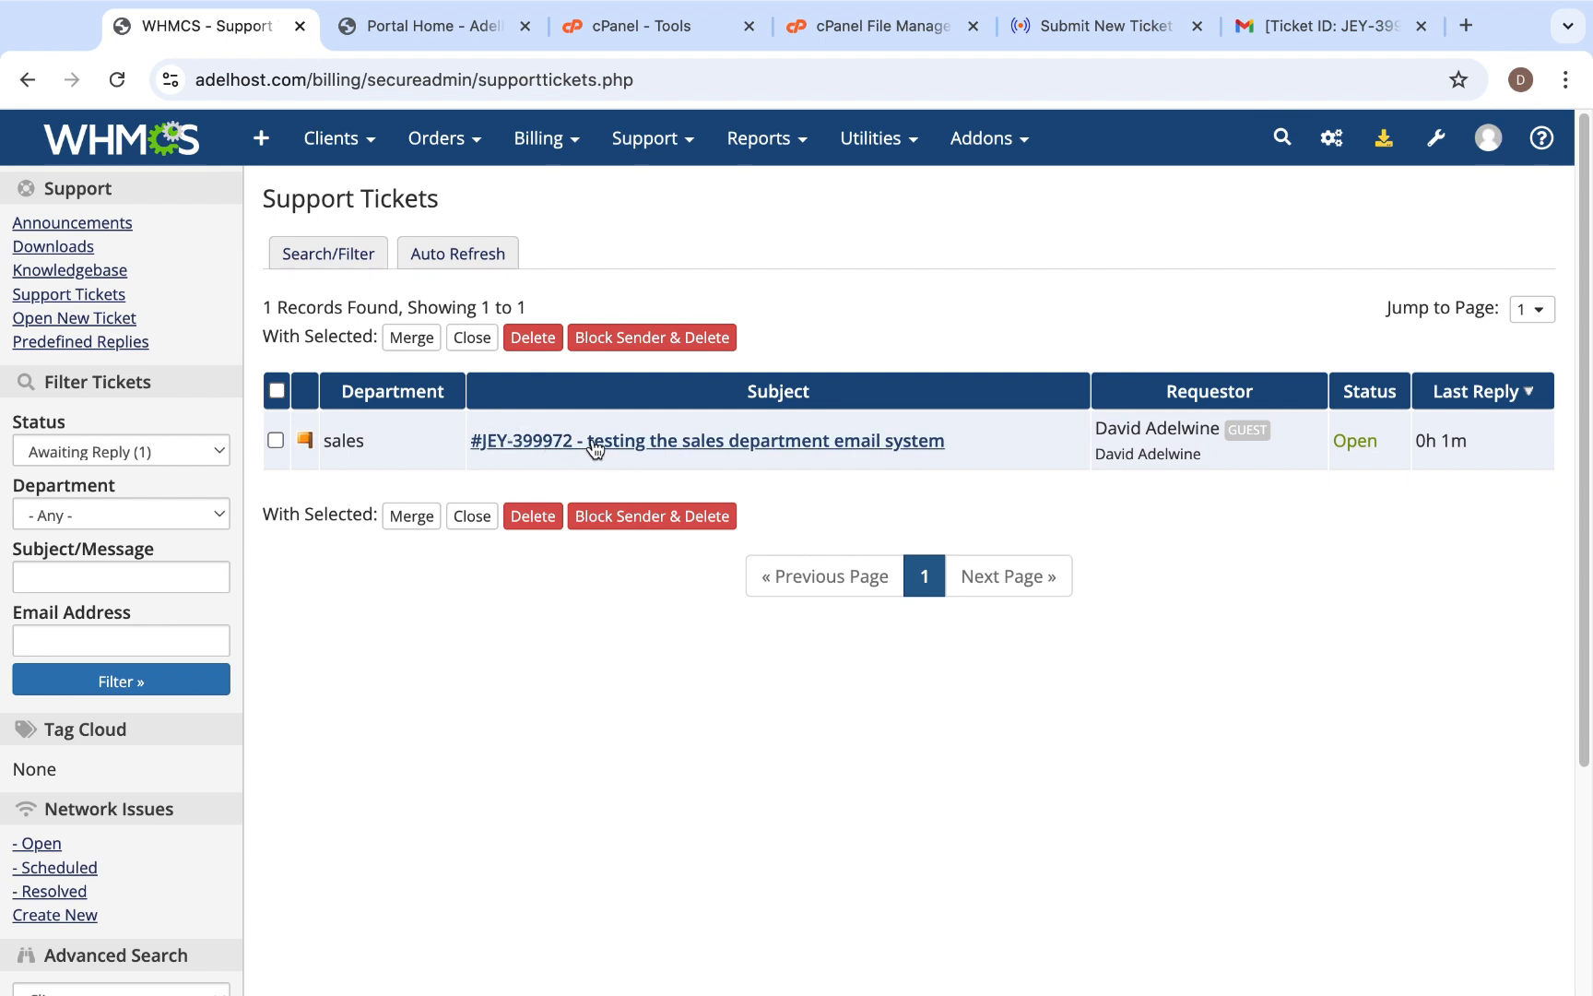
left_click(738, 450)
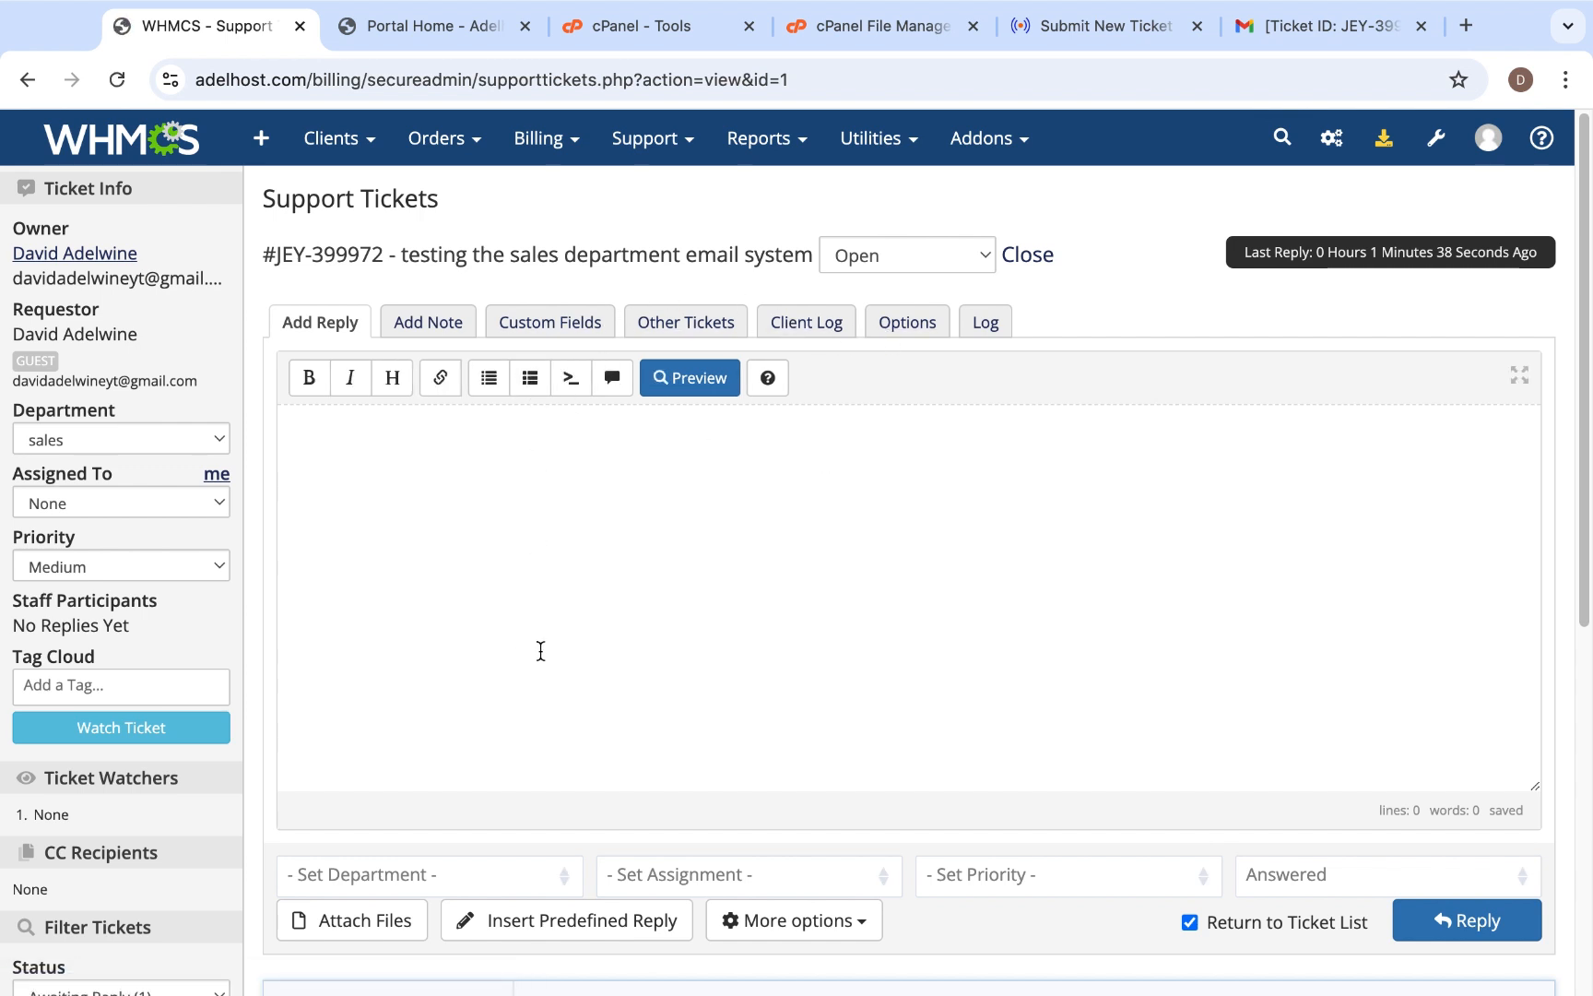
- Read the client's message in the sales ticket and write "test completed" as the reply
scroll(540, 651, "down", 5)
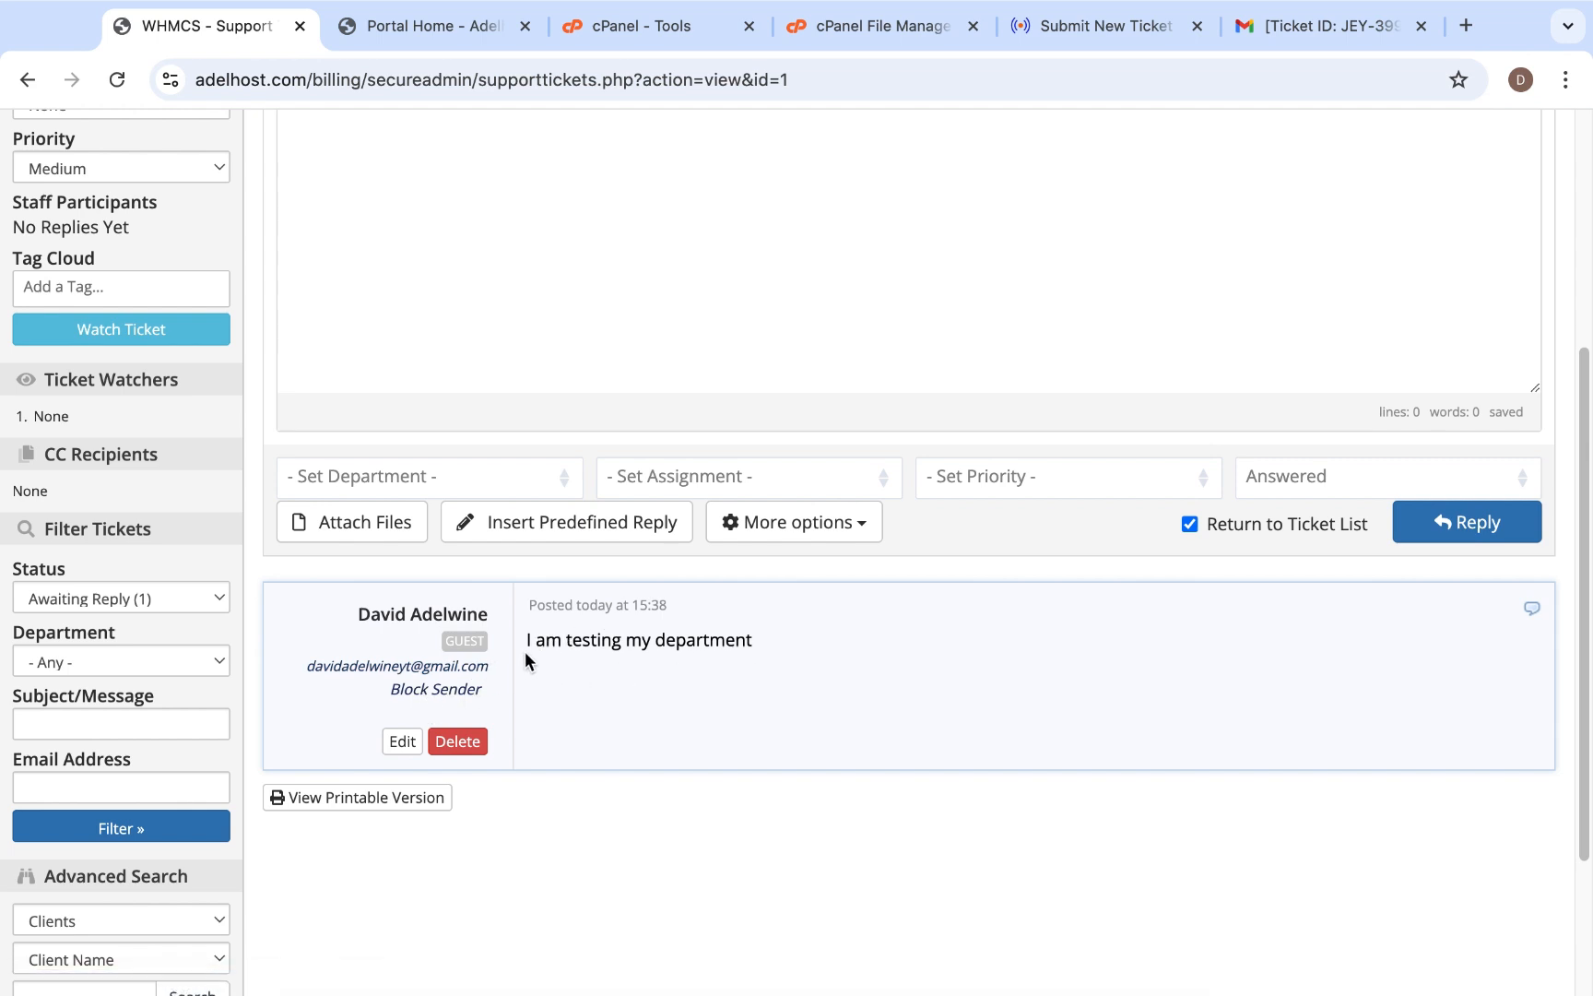
scroll(808, 674, "up", 5)
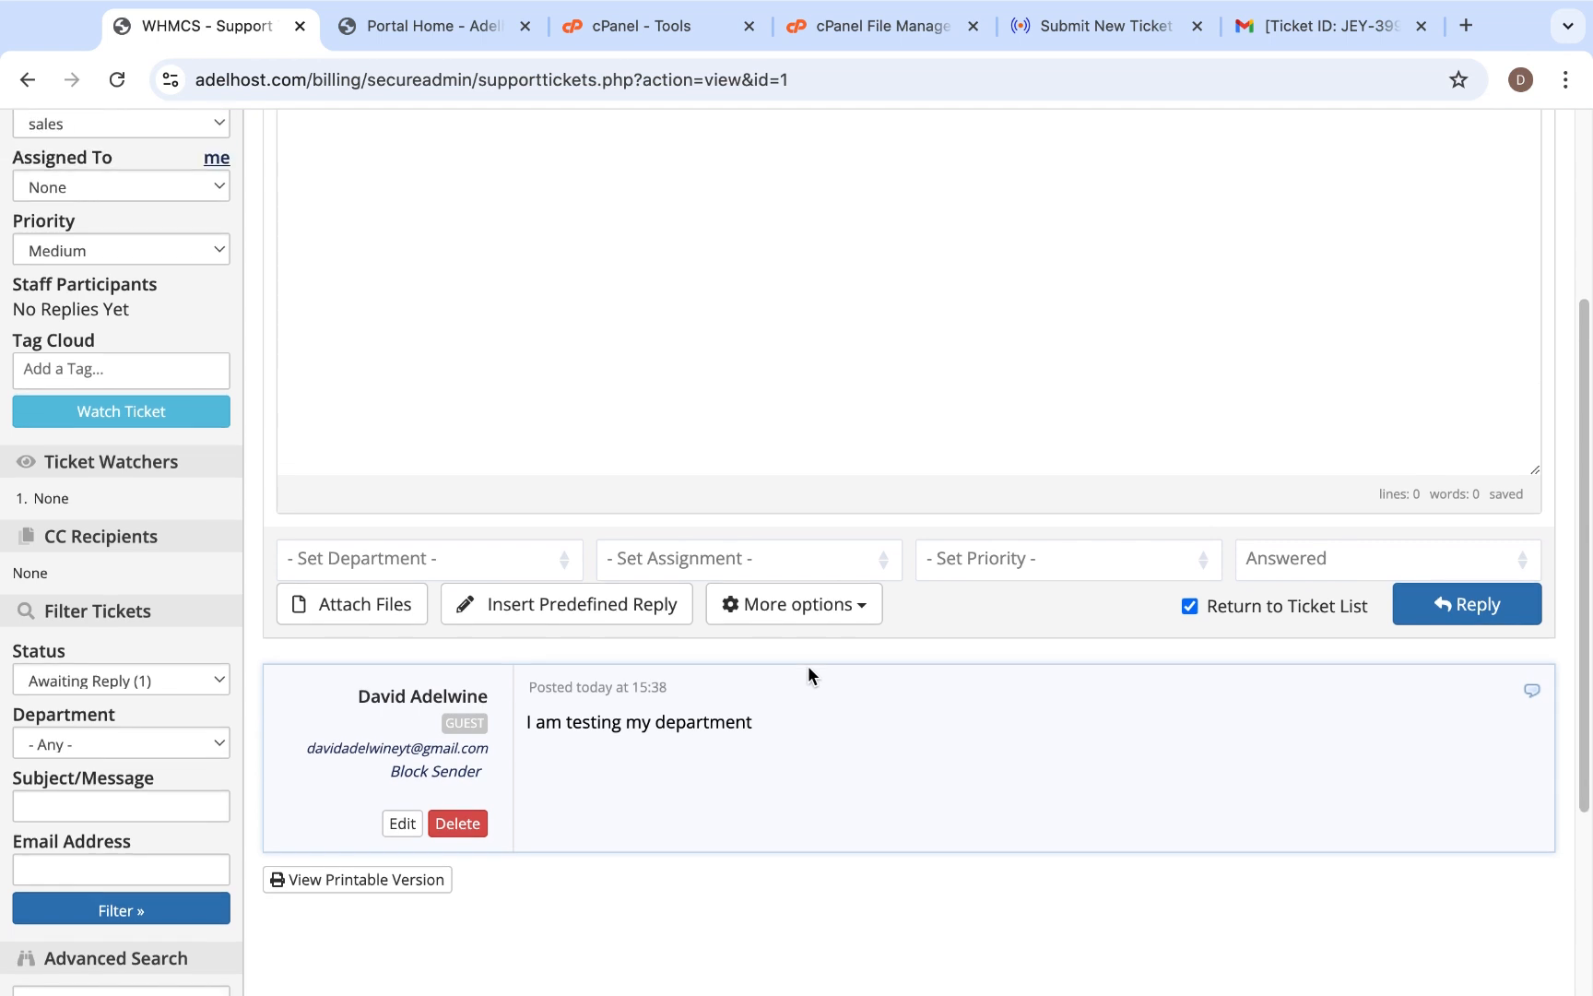
left_click(474, 381)
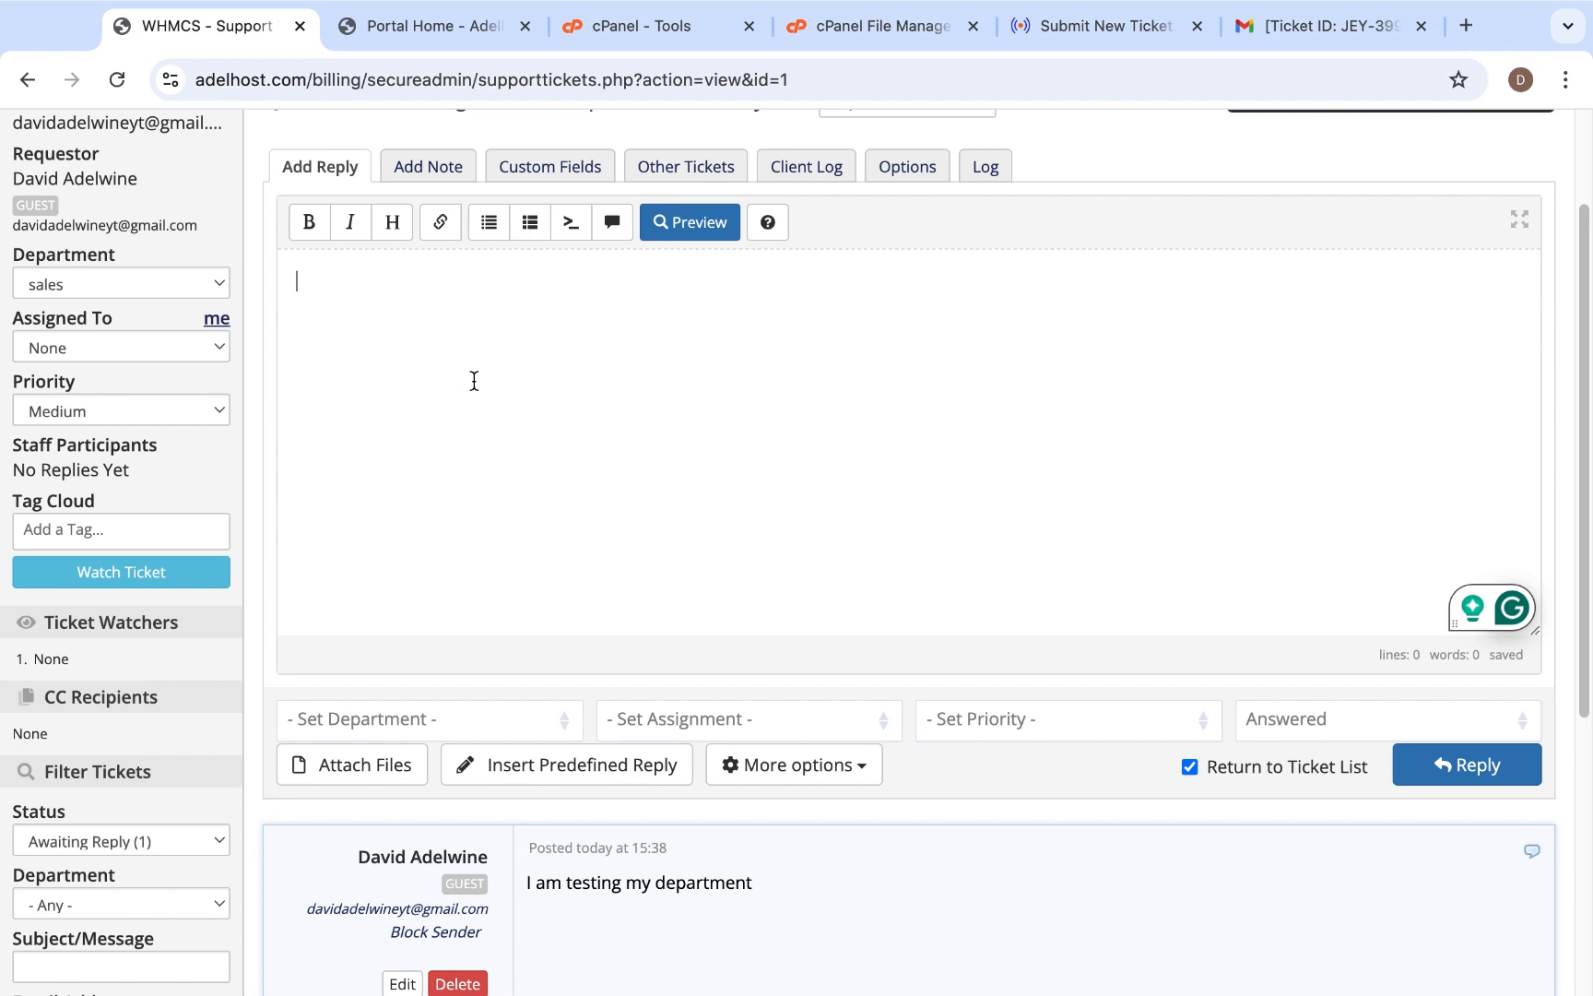
type("test completed")
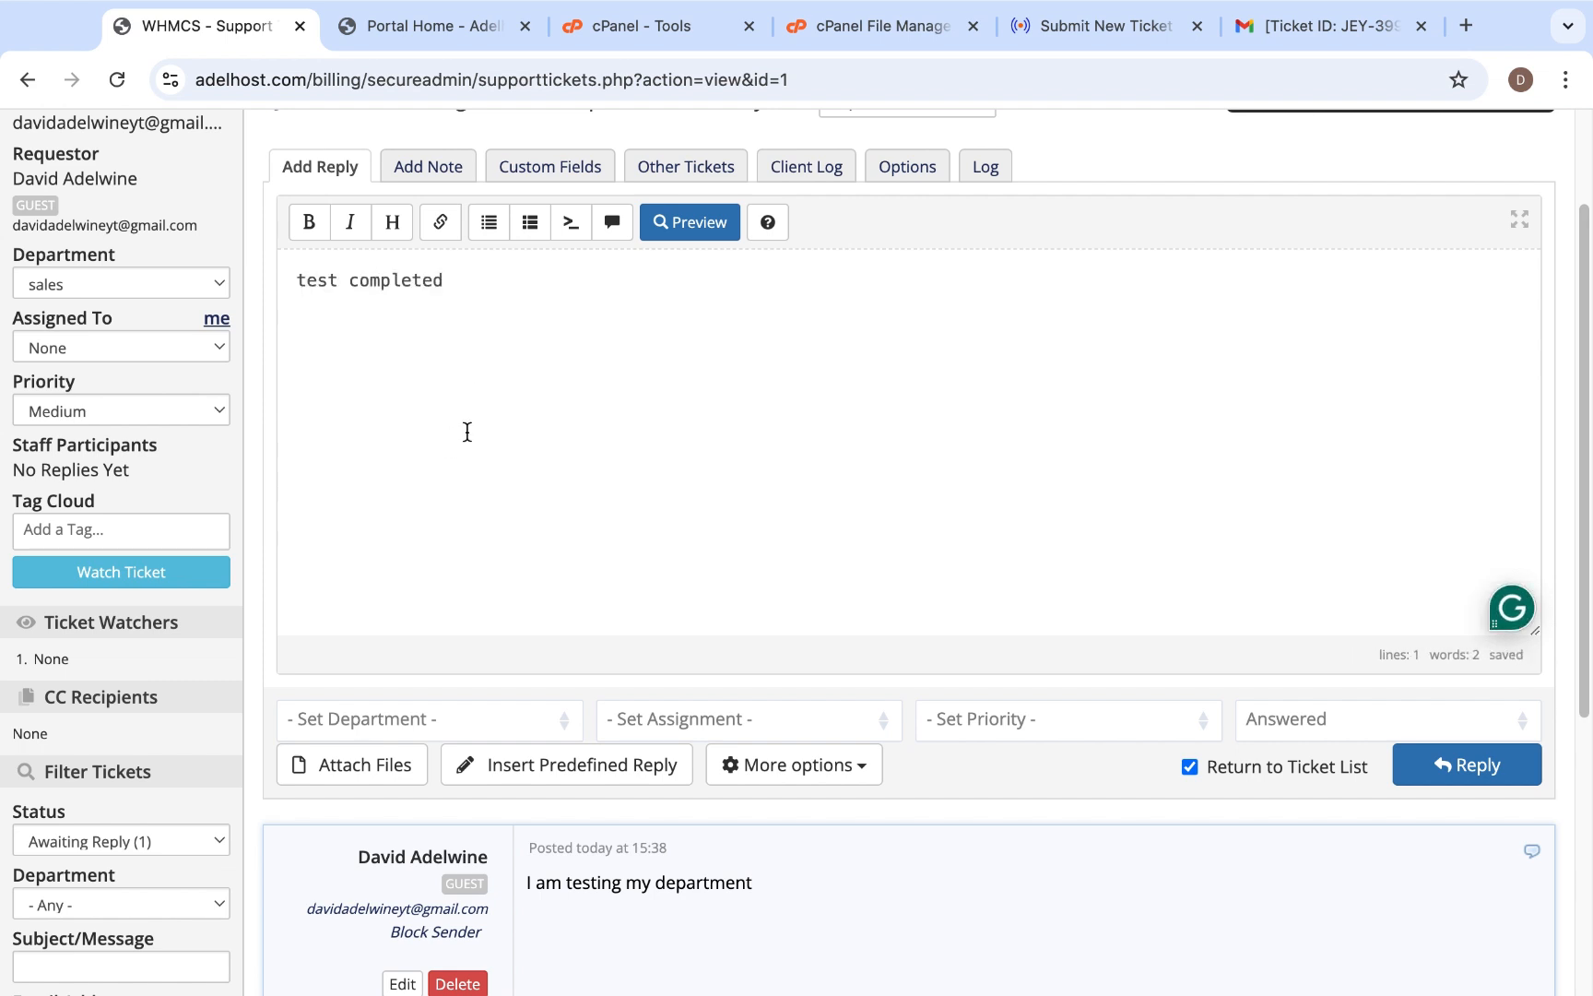
- Review the ticket page and send the reply, keeping the status Answered and the return to the ticket list
scroll(512, 548, "up", 3)
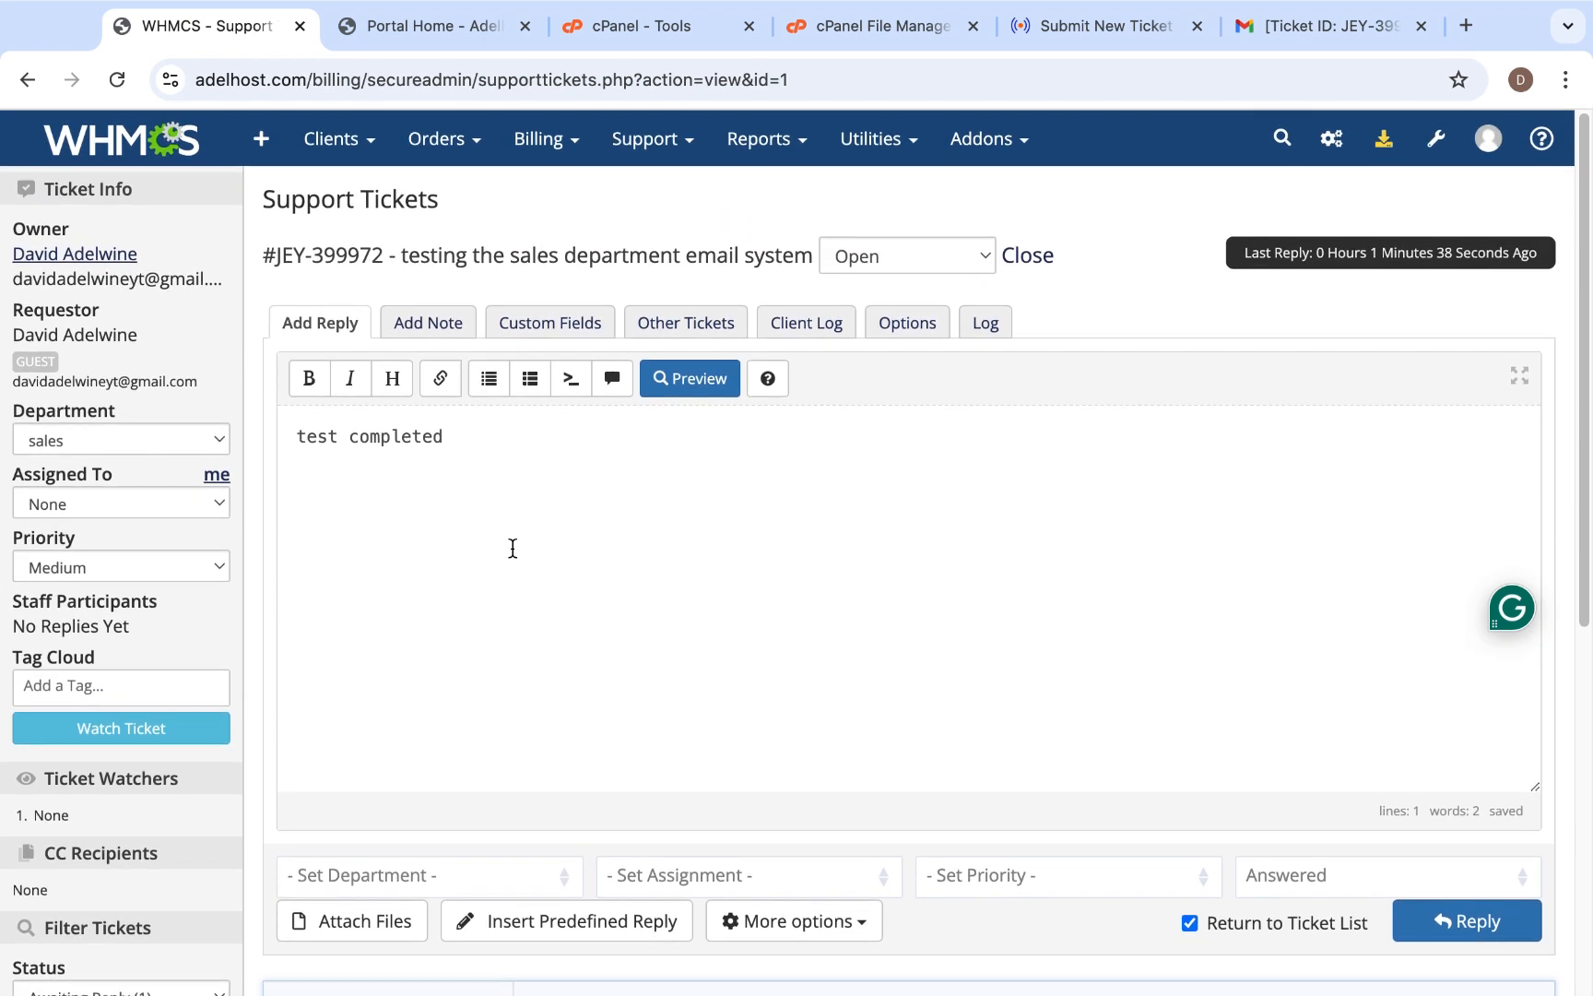
scroll(513, 548, "down", 1)
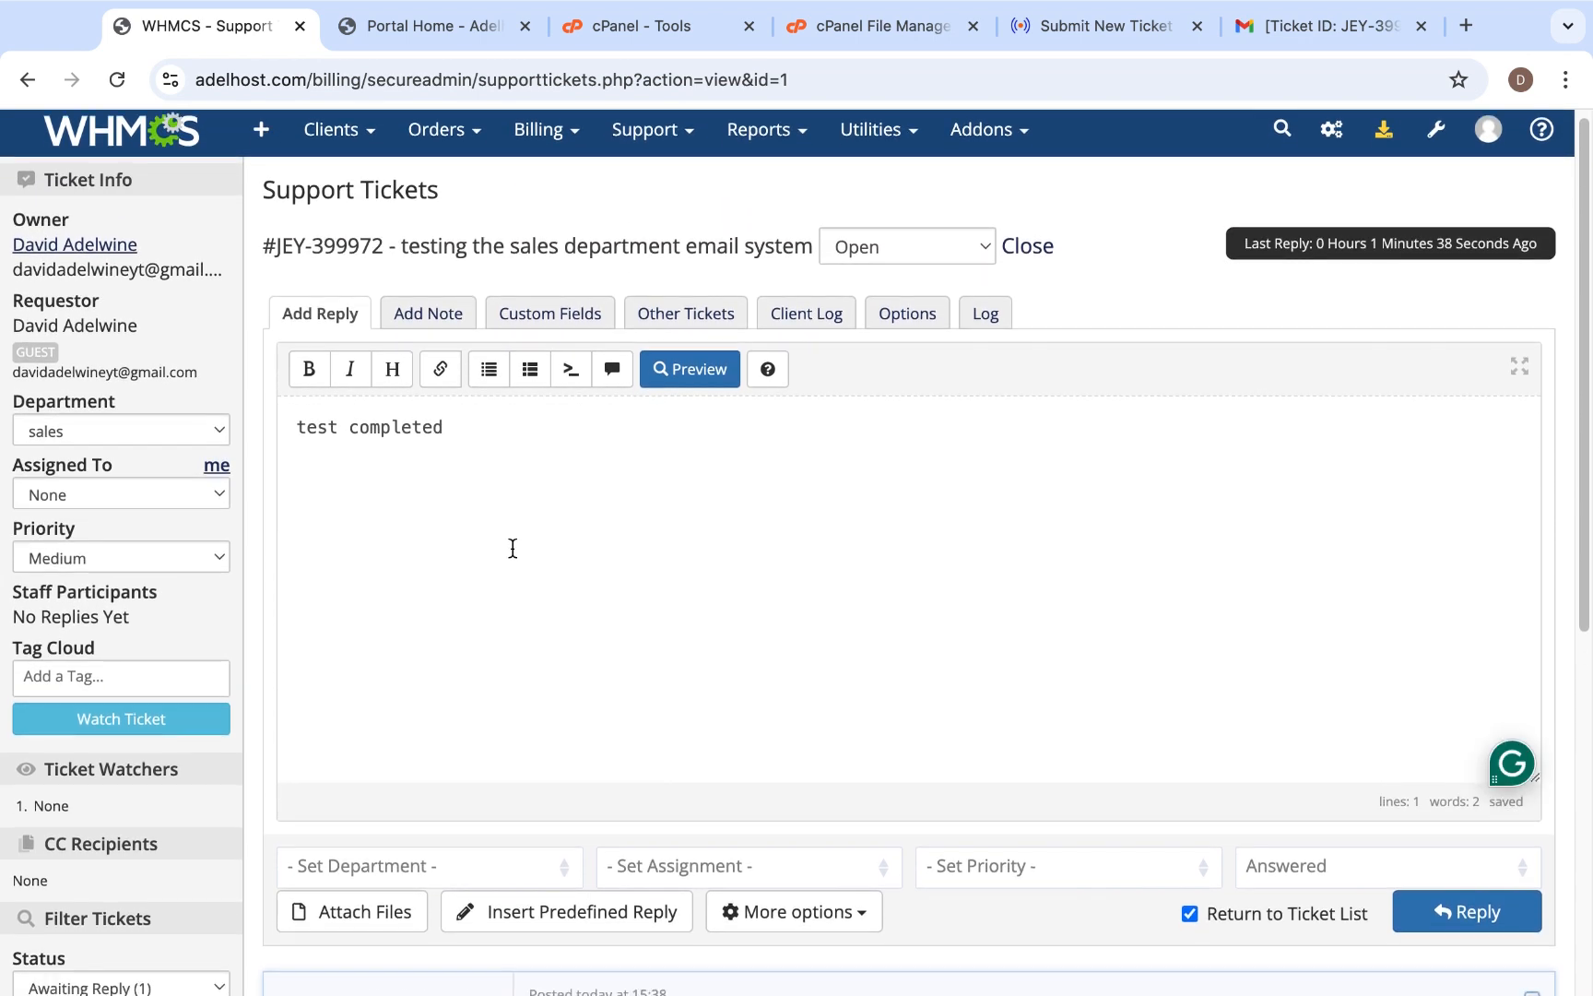
scroll(513, 548, "down", 2)
scroll(513, 547, "up", 2)
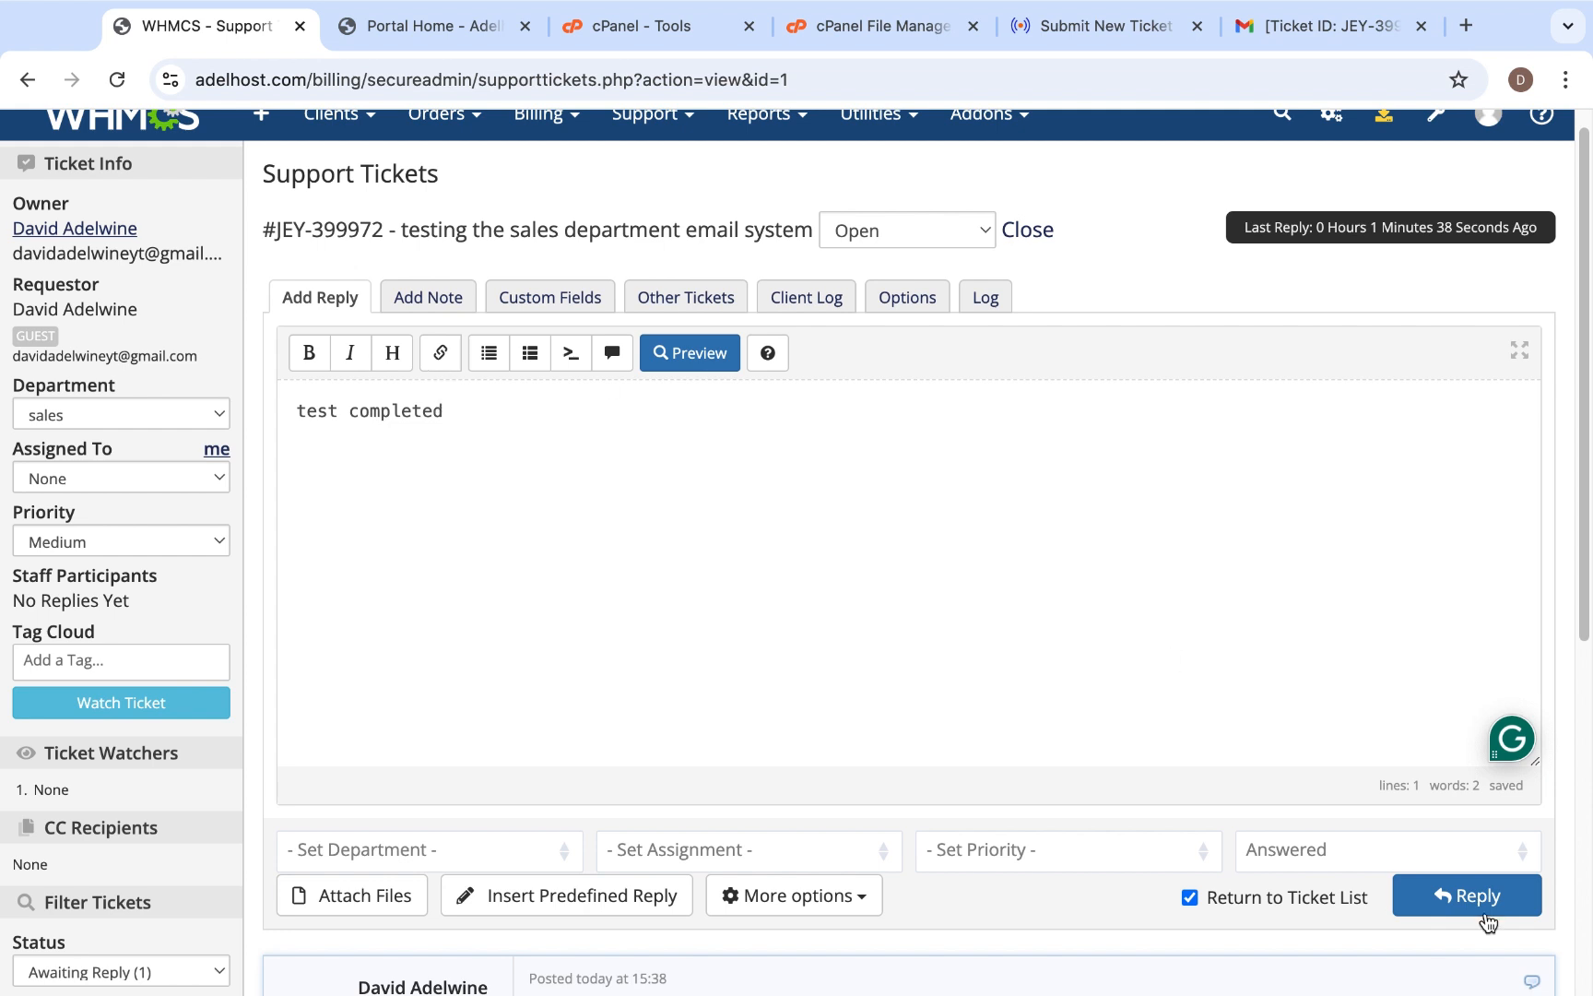
scroll(1037, 619, "down", 2)
scroll(1037, 619, "up", 3)
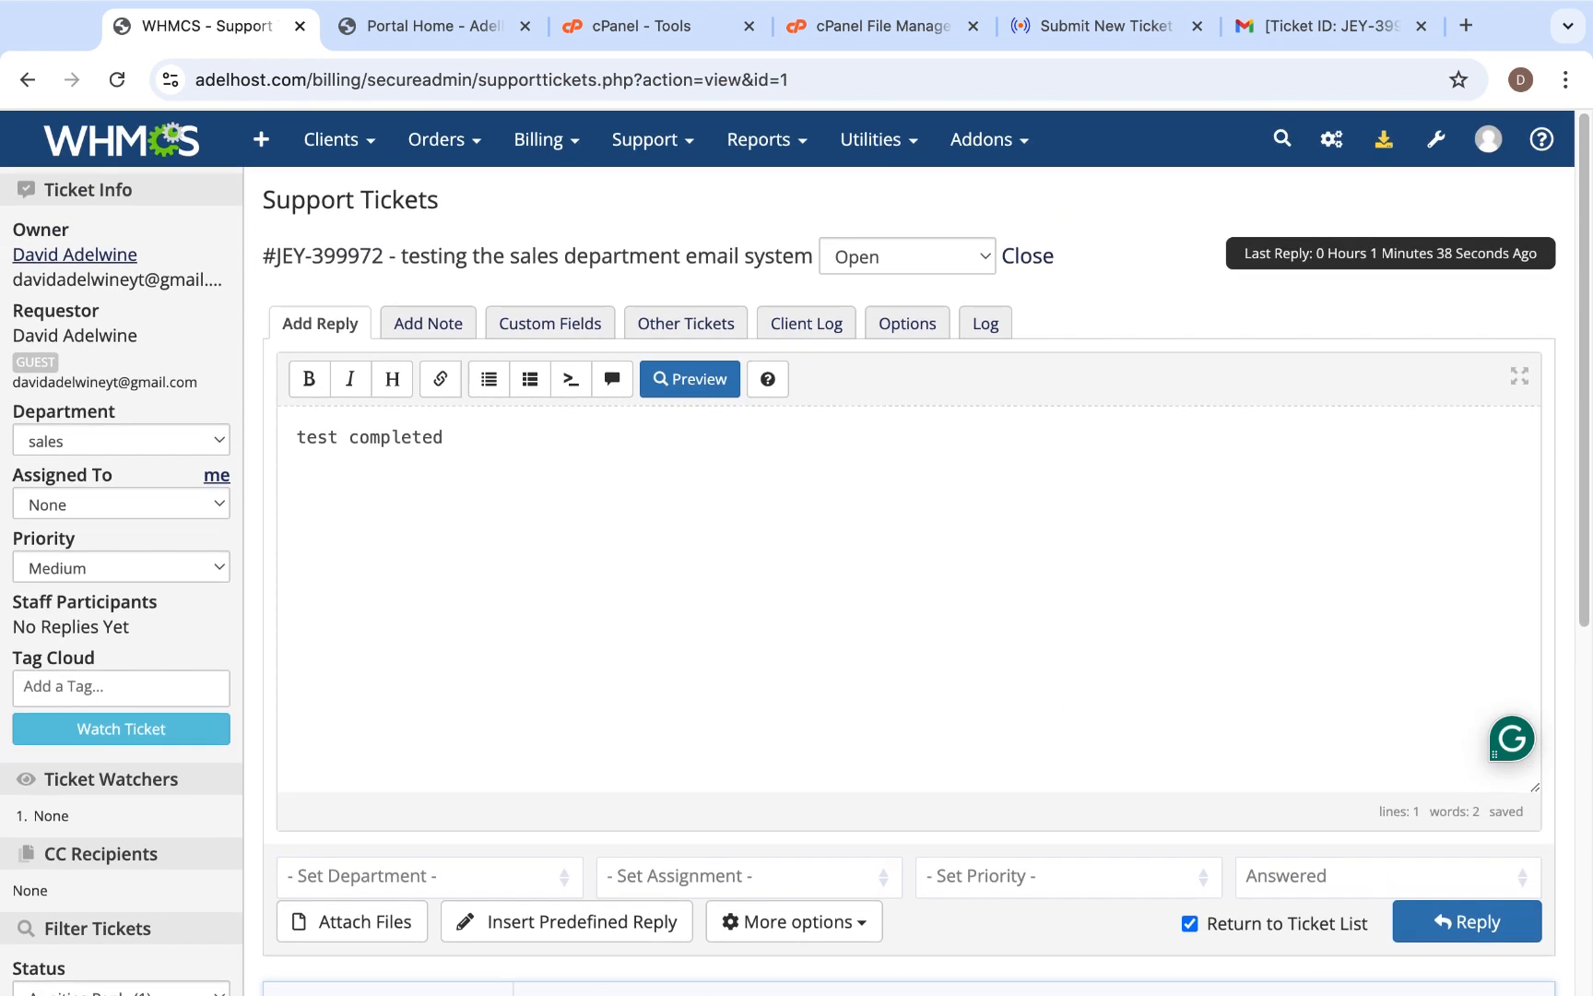
left_click(1507, 925)
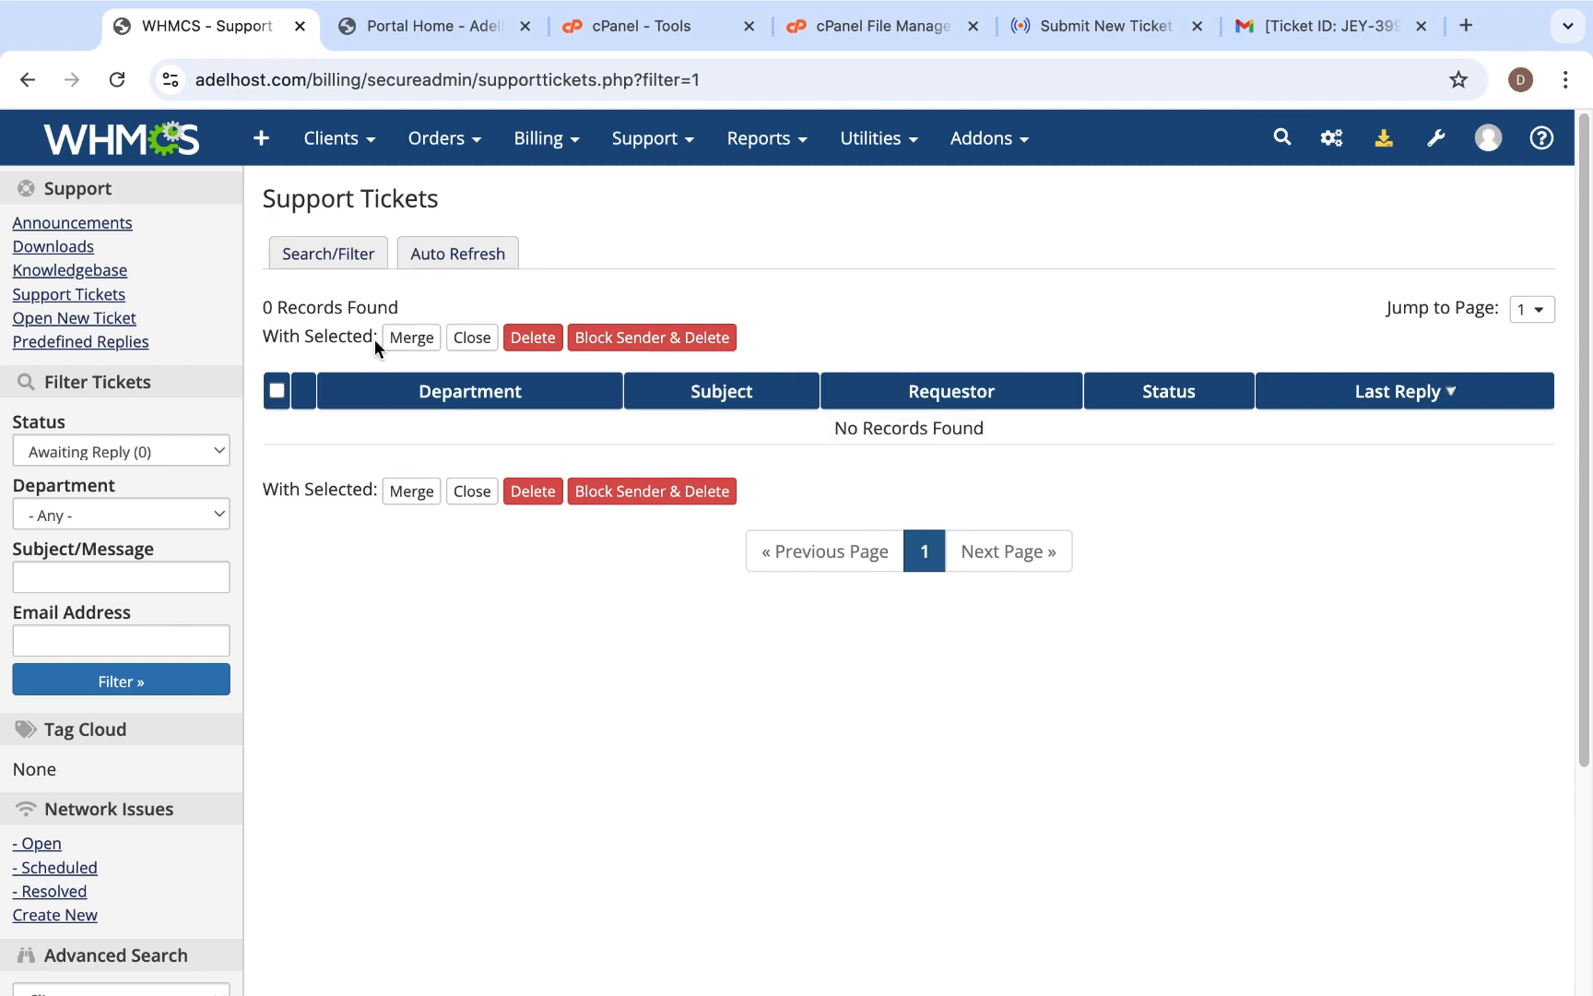
- Check the waiting tickets on the WHMCS dashboard, and open the sales department's new reply email in Gmail
left_click(118, 140)
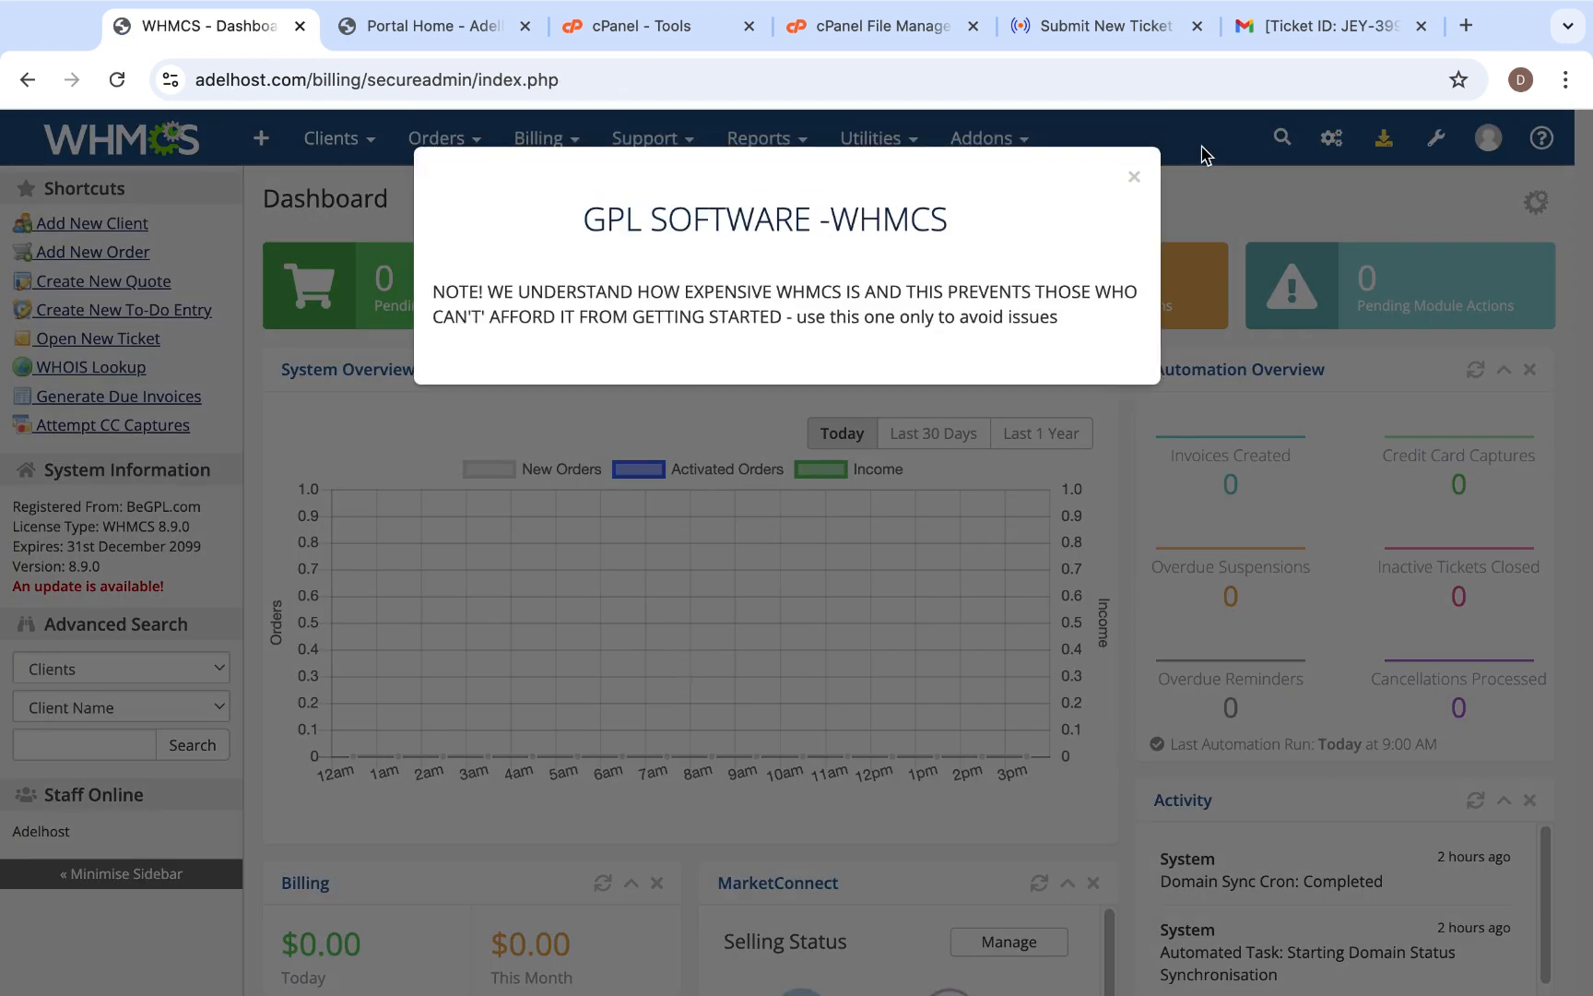
left_click(1134, 176)
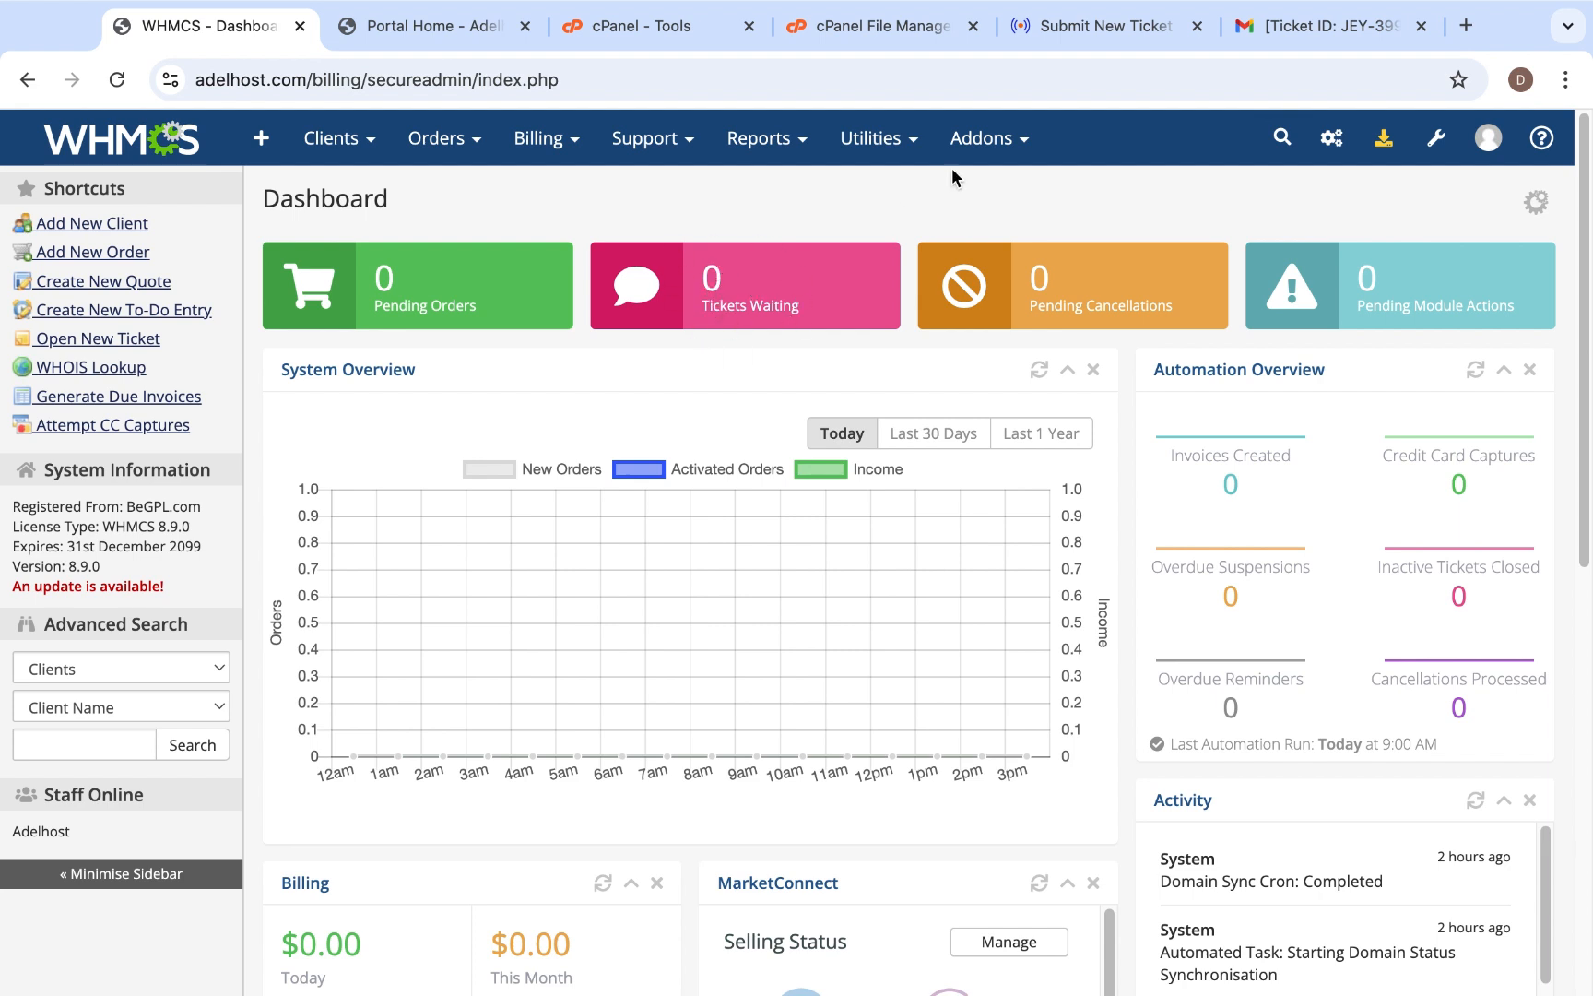
left_click(1328, 26)
left_click(349, 219)
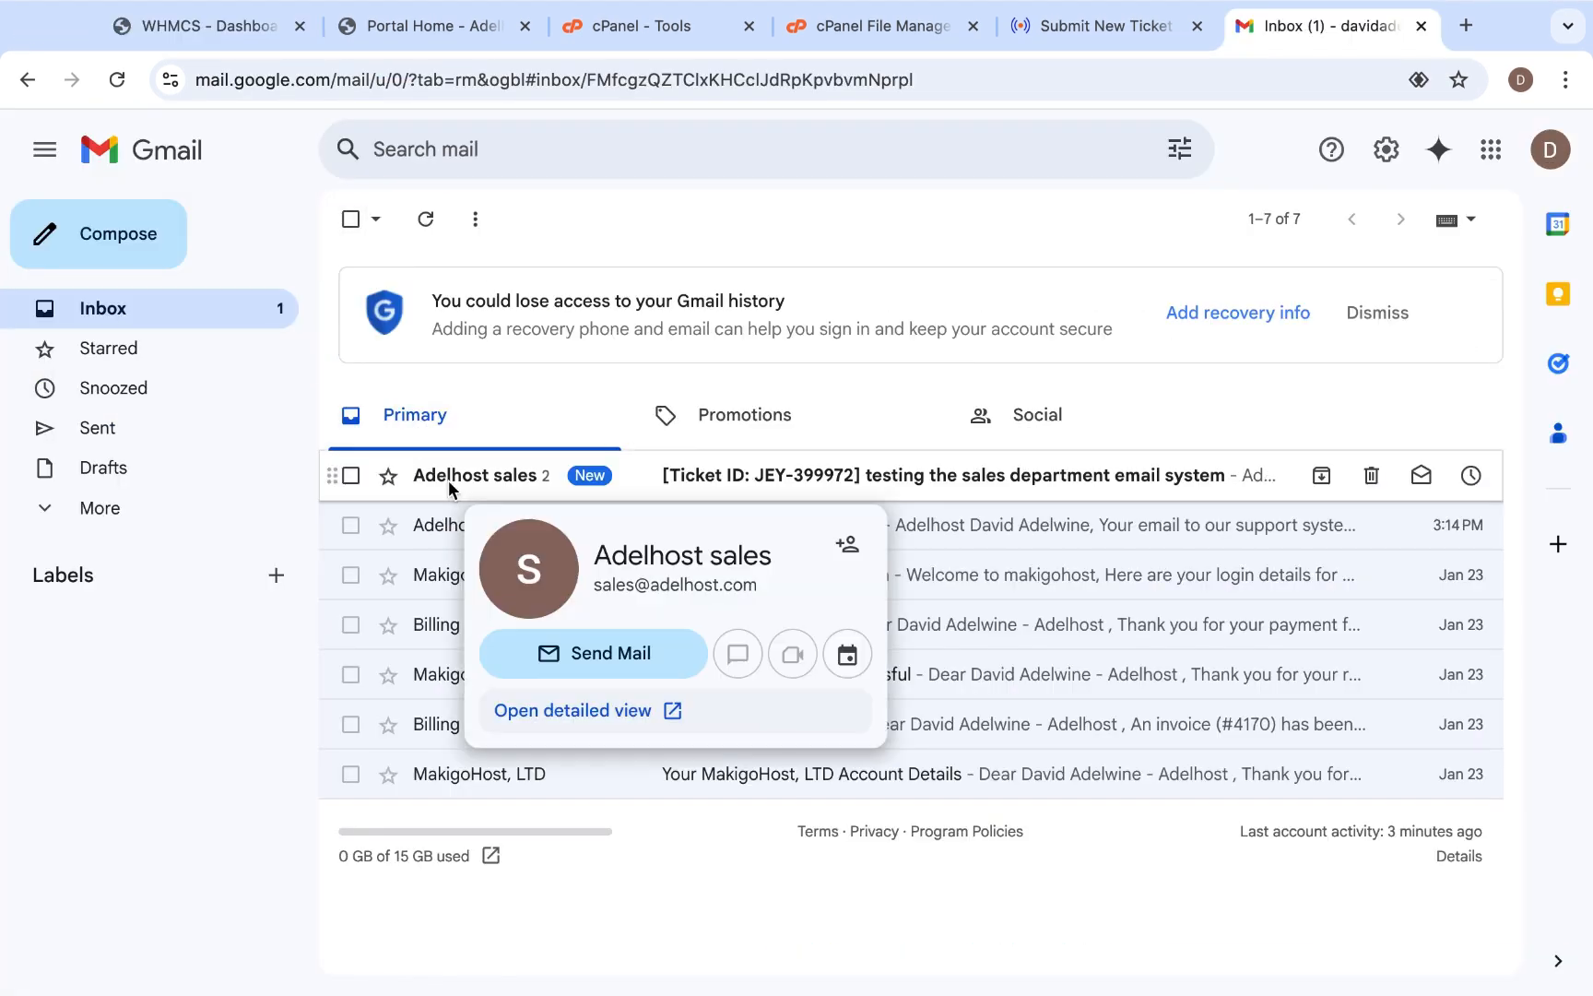
left_click(643, 476)
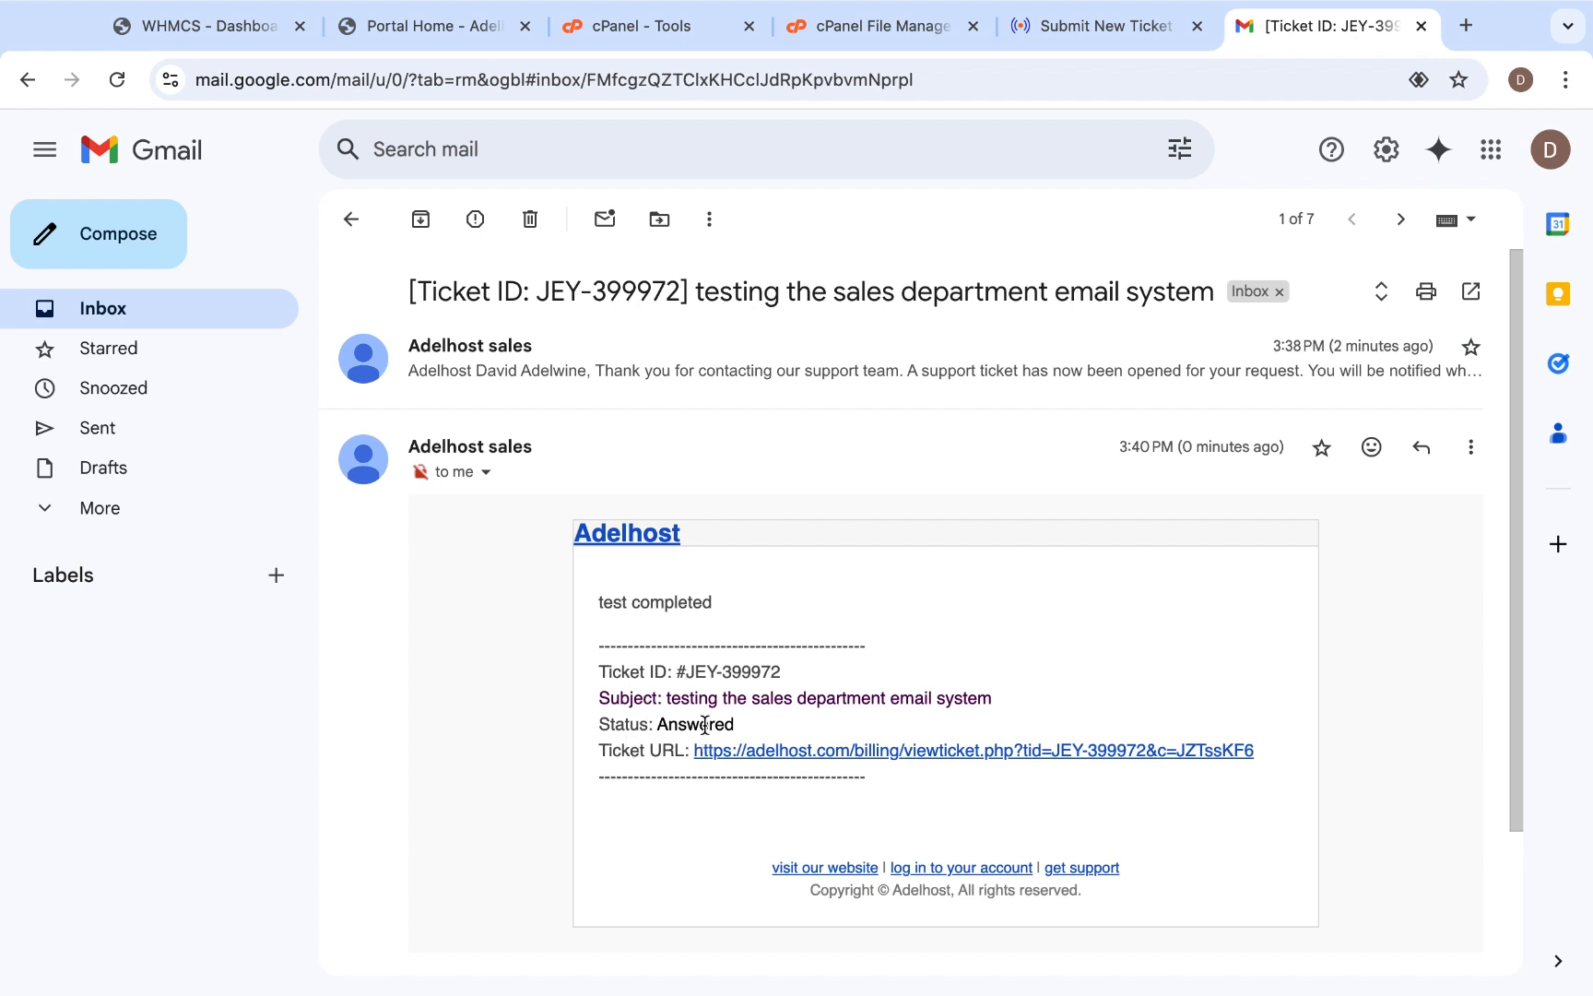
- Open the ticket's client-side page through the URL in the email and review the conversation and reply form
left_click(784, 749)
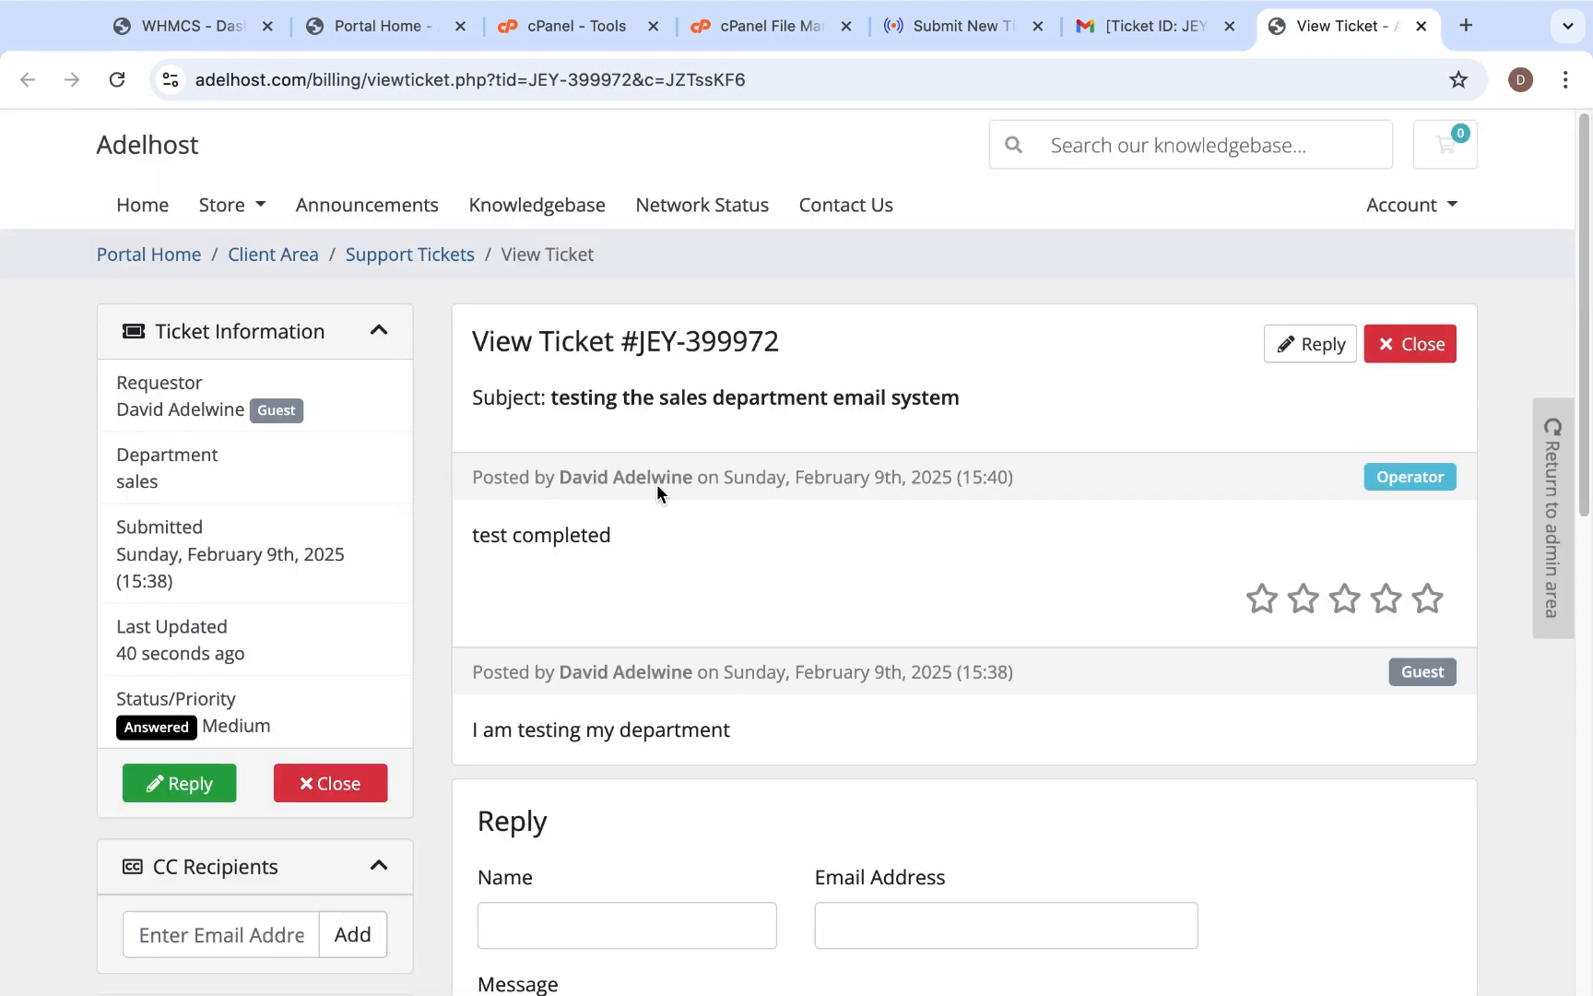
scroll(704, 776, "down", 1)
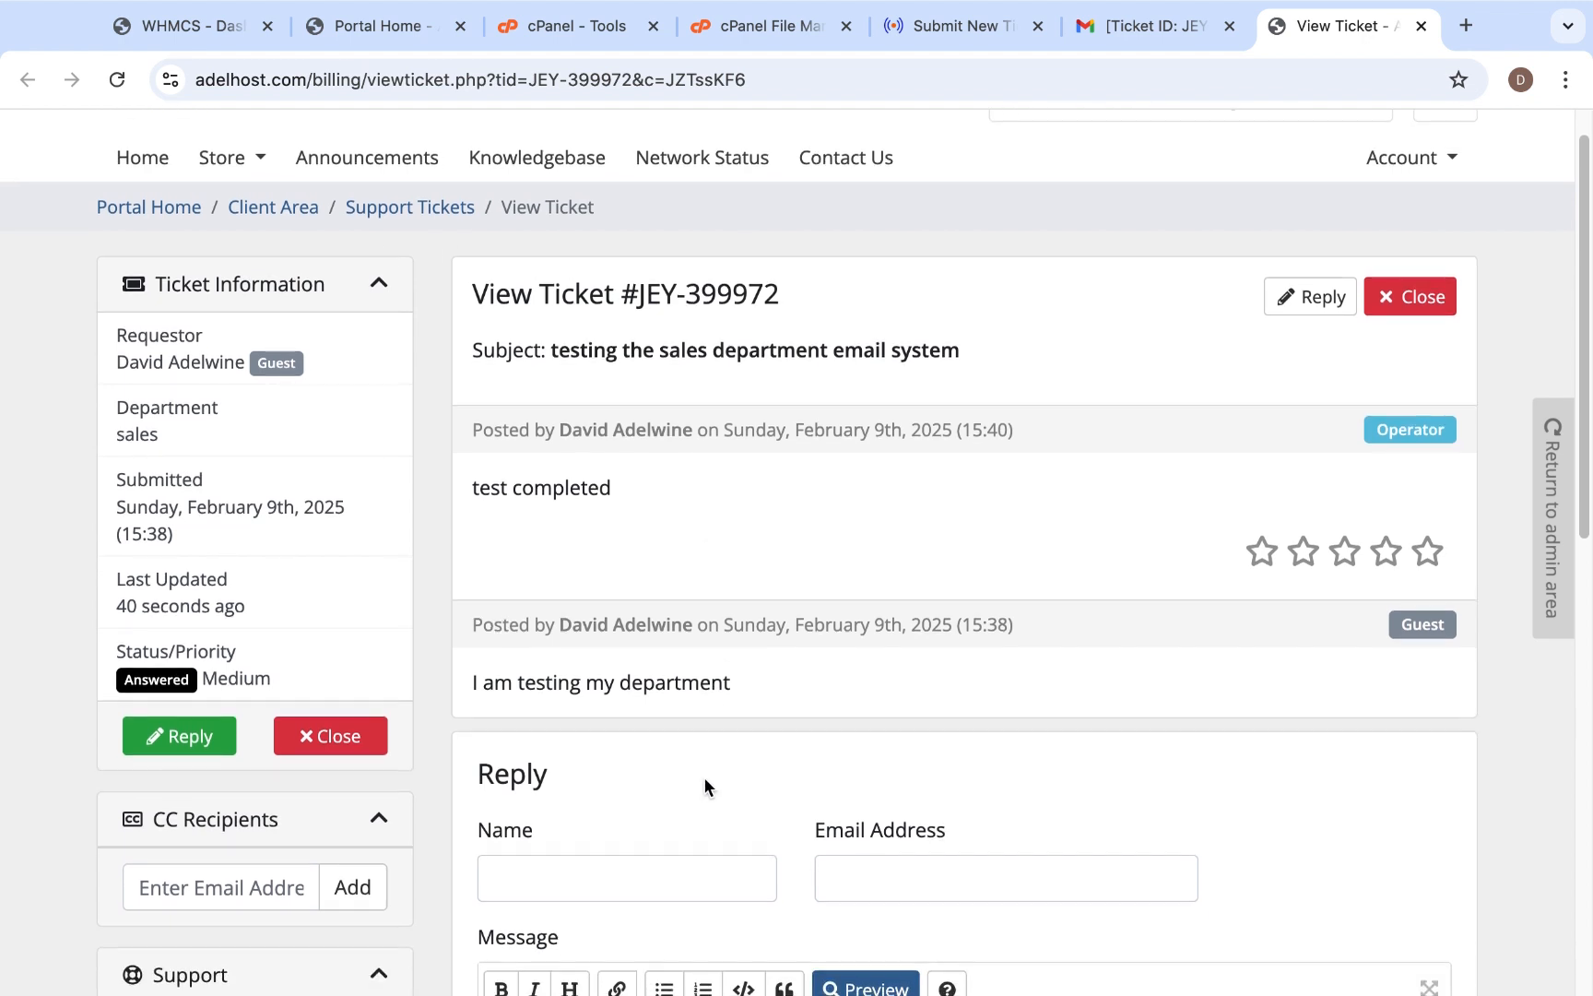
scroll(849, 735, "down", 3)
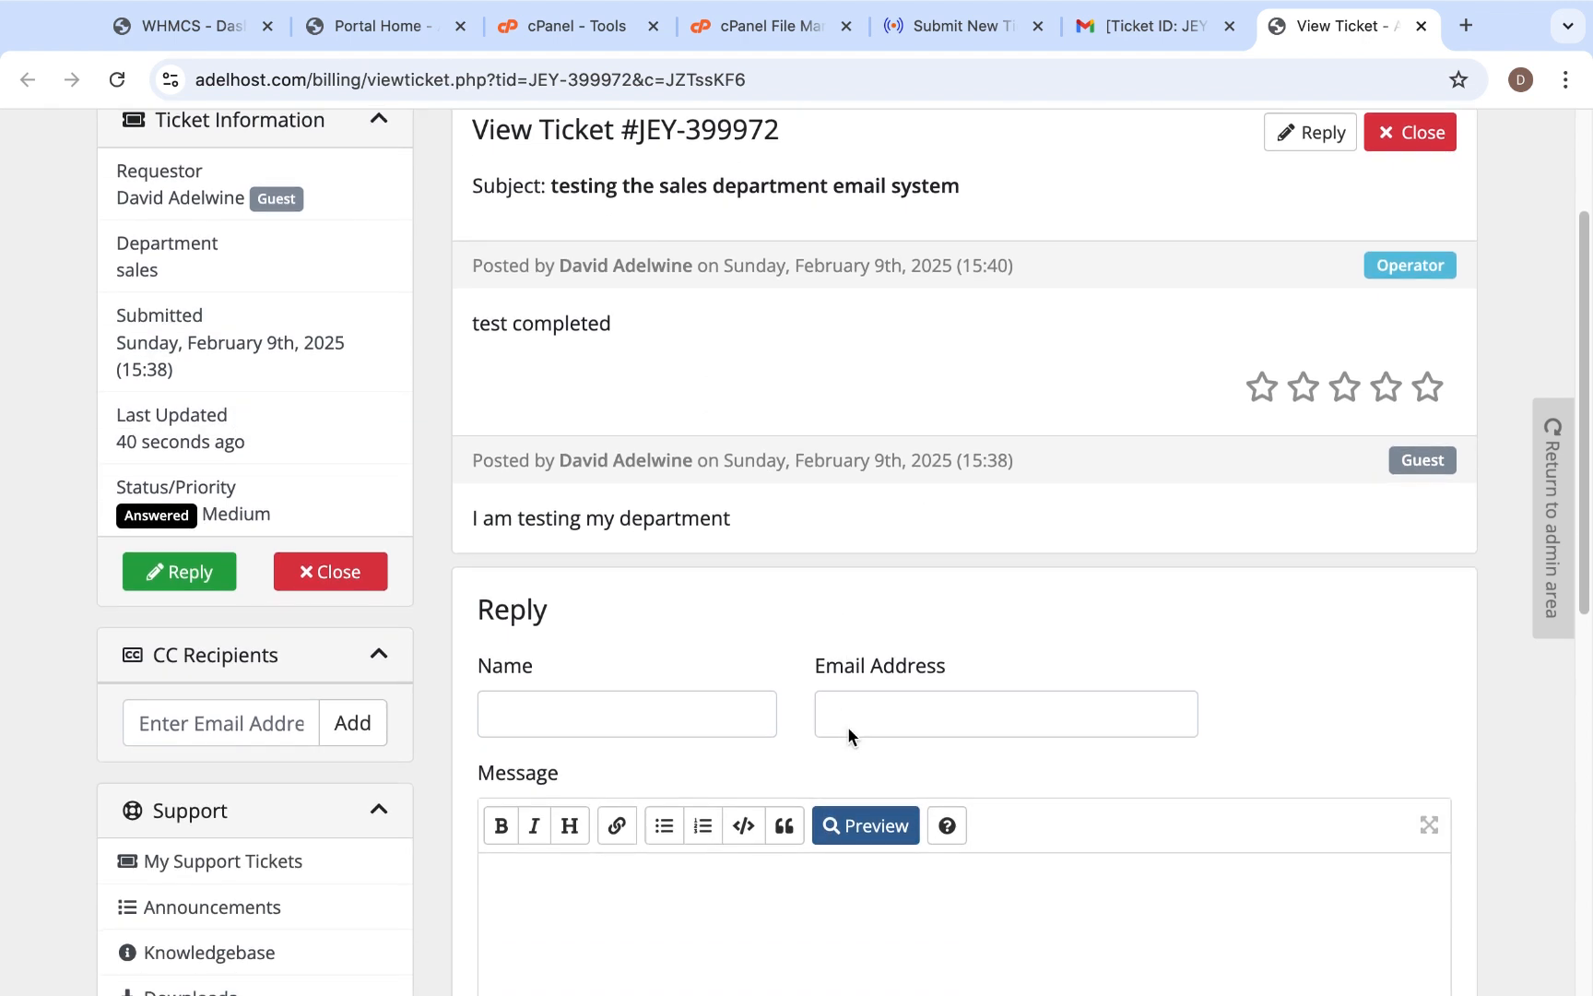
scroll(848, 728, "up", 1)
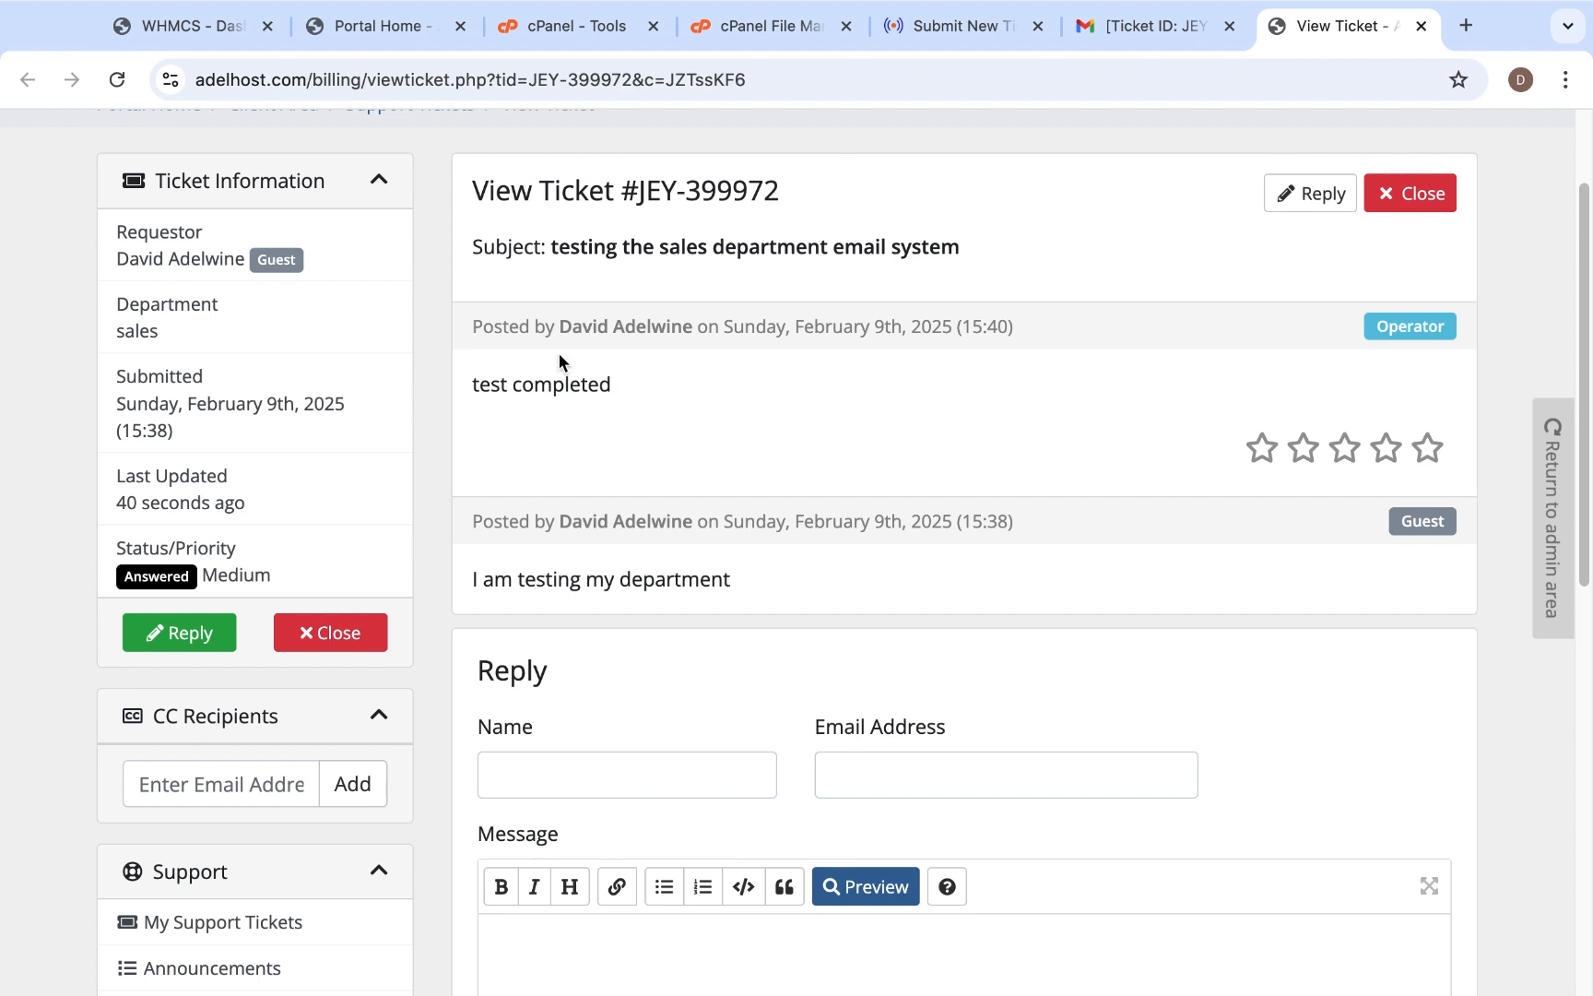
scroll(611, 410, "down", 4)
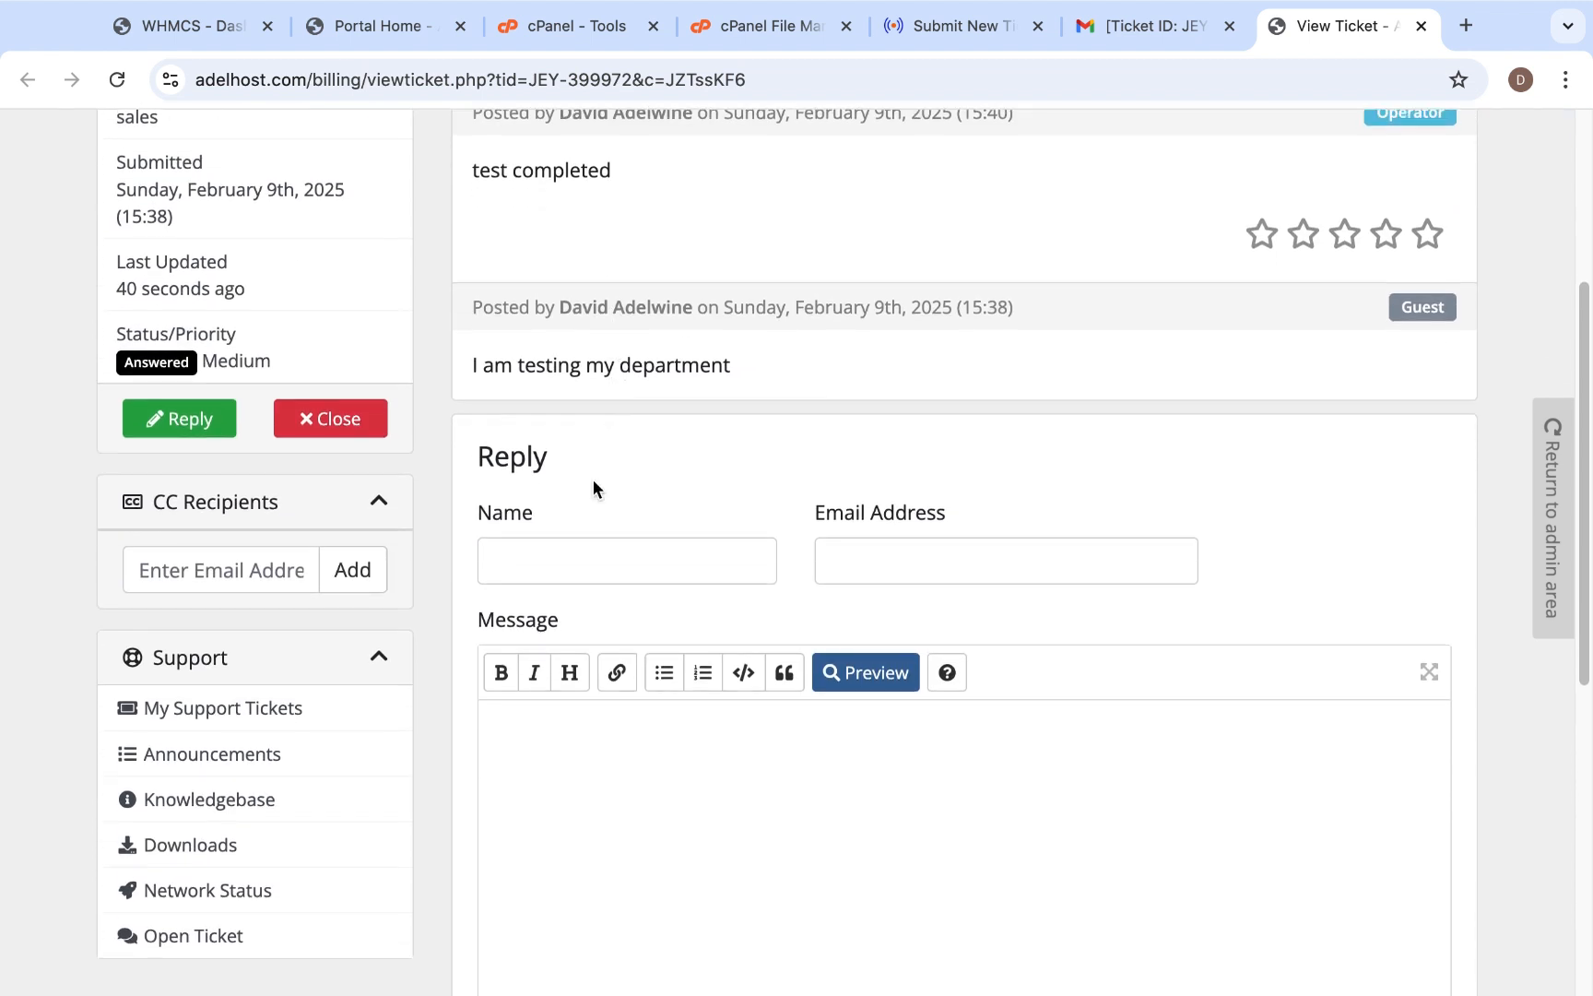
- Write "confirmed" as the message in the client-side reply form and submit it
left_click(604, 810)
type("confirme")
key("BackSpace")
type("d")
scroll(895, 756, "down", 5)
scroll(894, 756, "down", 2)
left_click(925, 636)
- Check the WHMCS dashboard for waiting tickets and the Gmail inbox for new mail, and return to the dashboard
key("super+1")
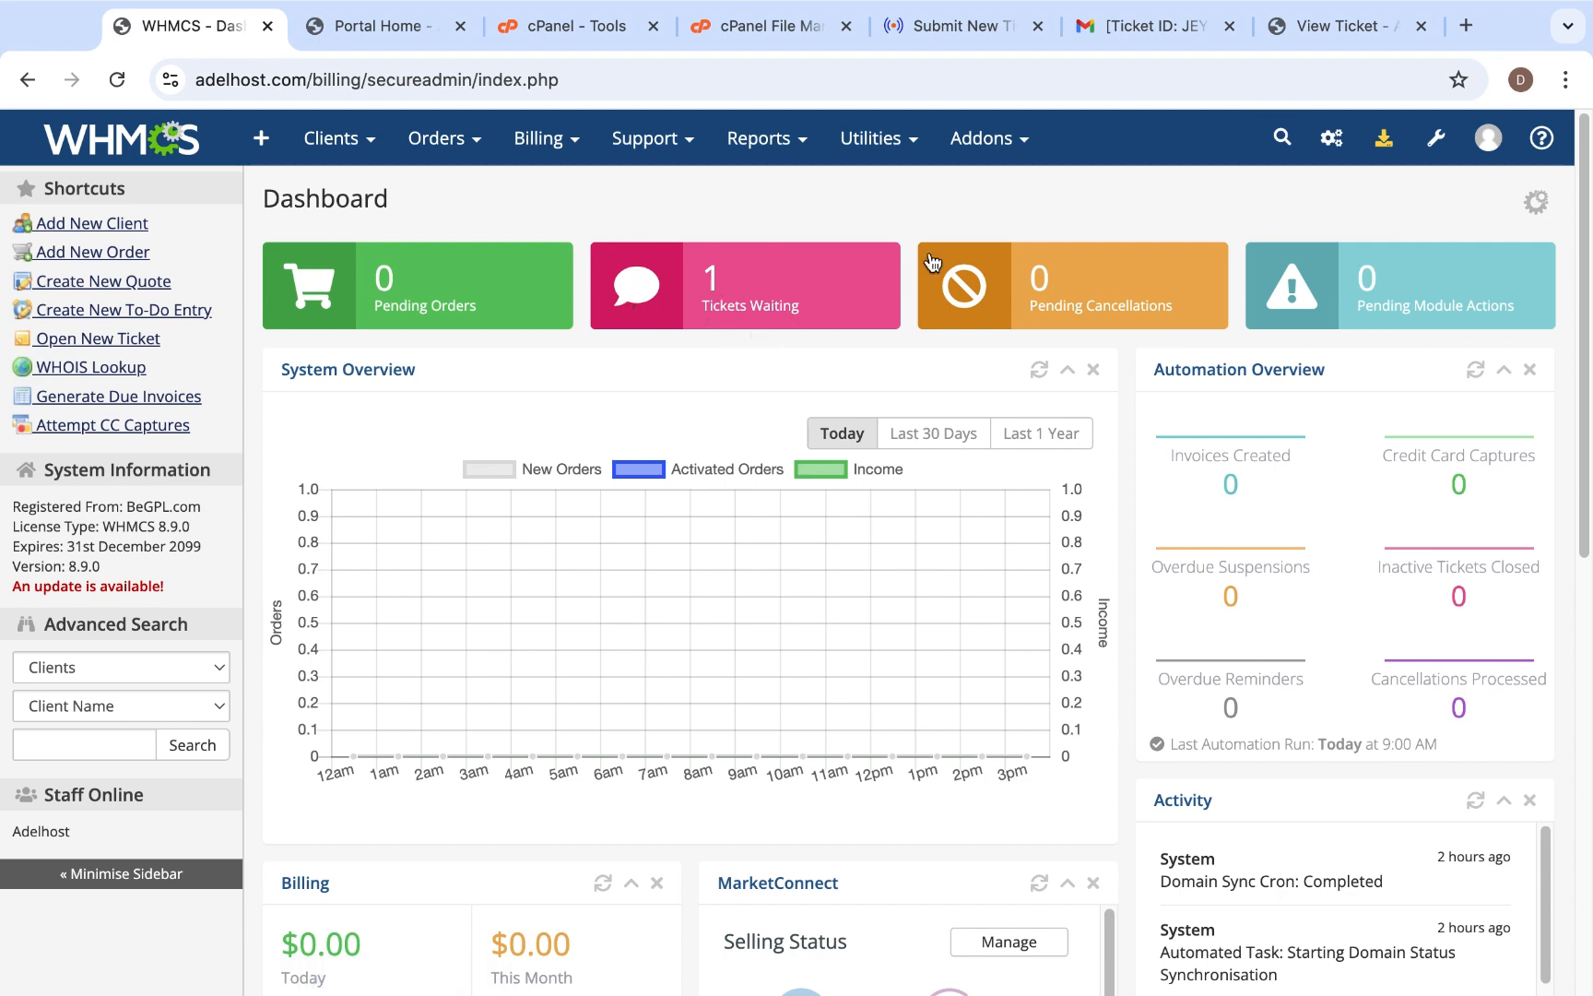
left_click(1158, 26)
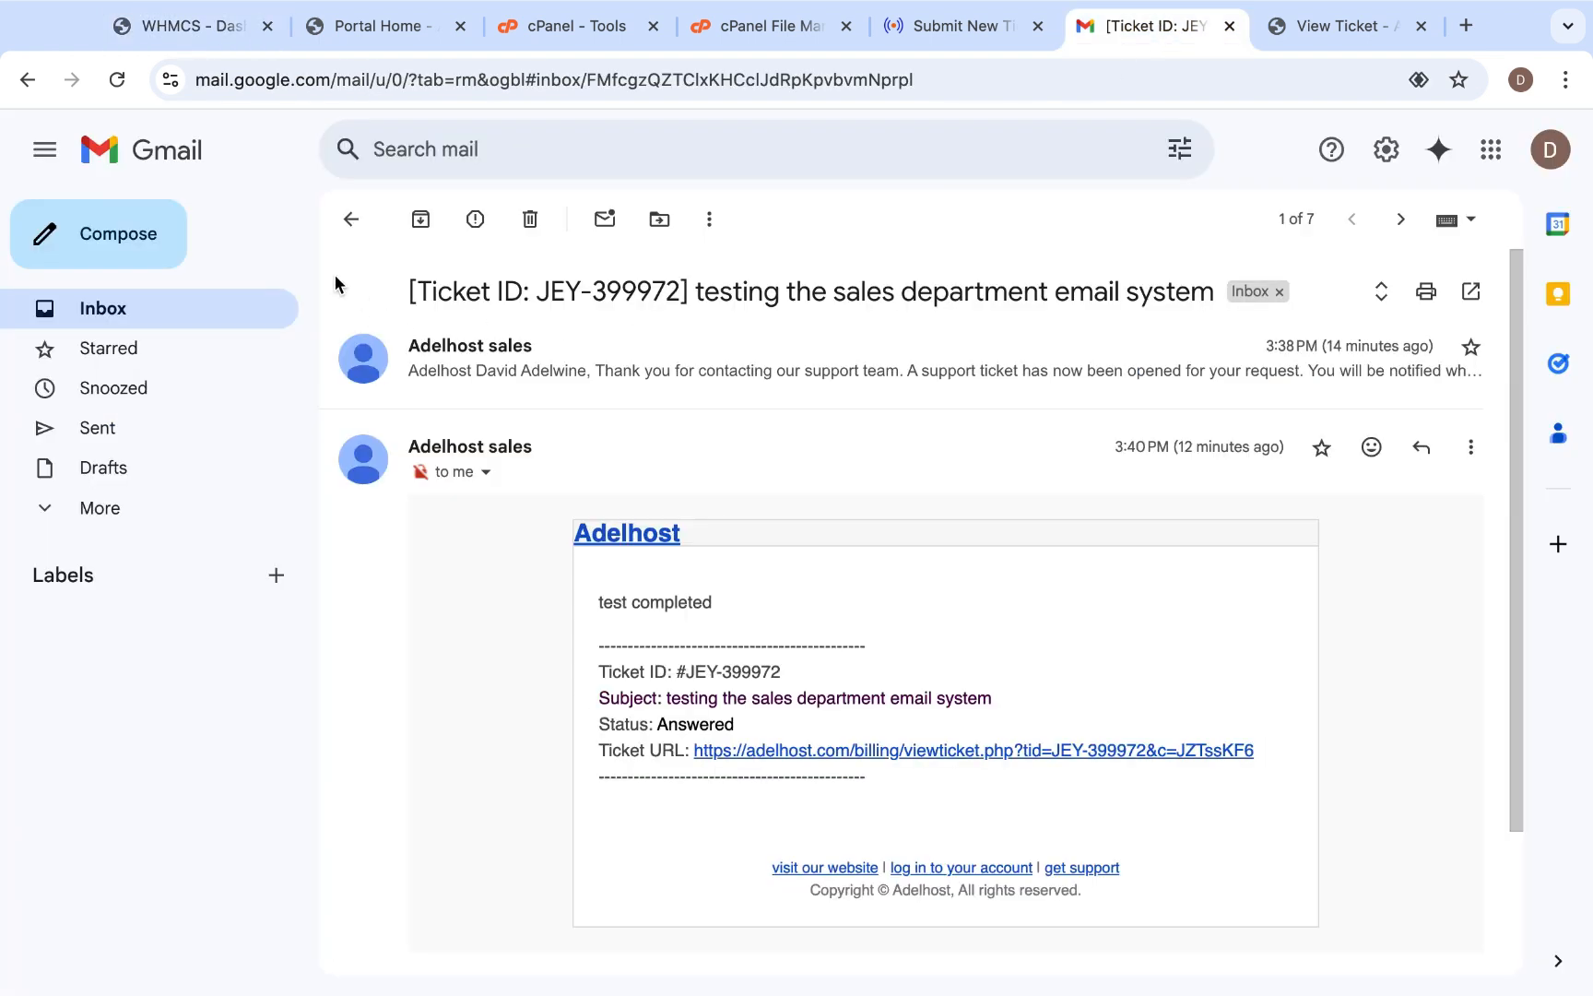
left_click(179, 319)
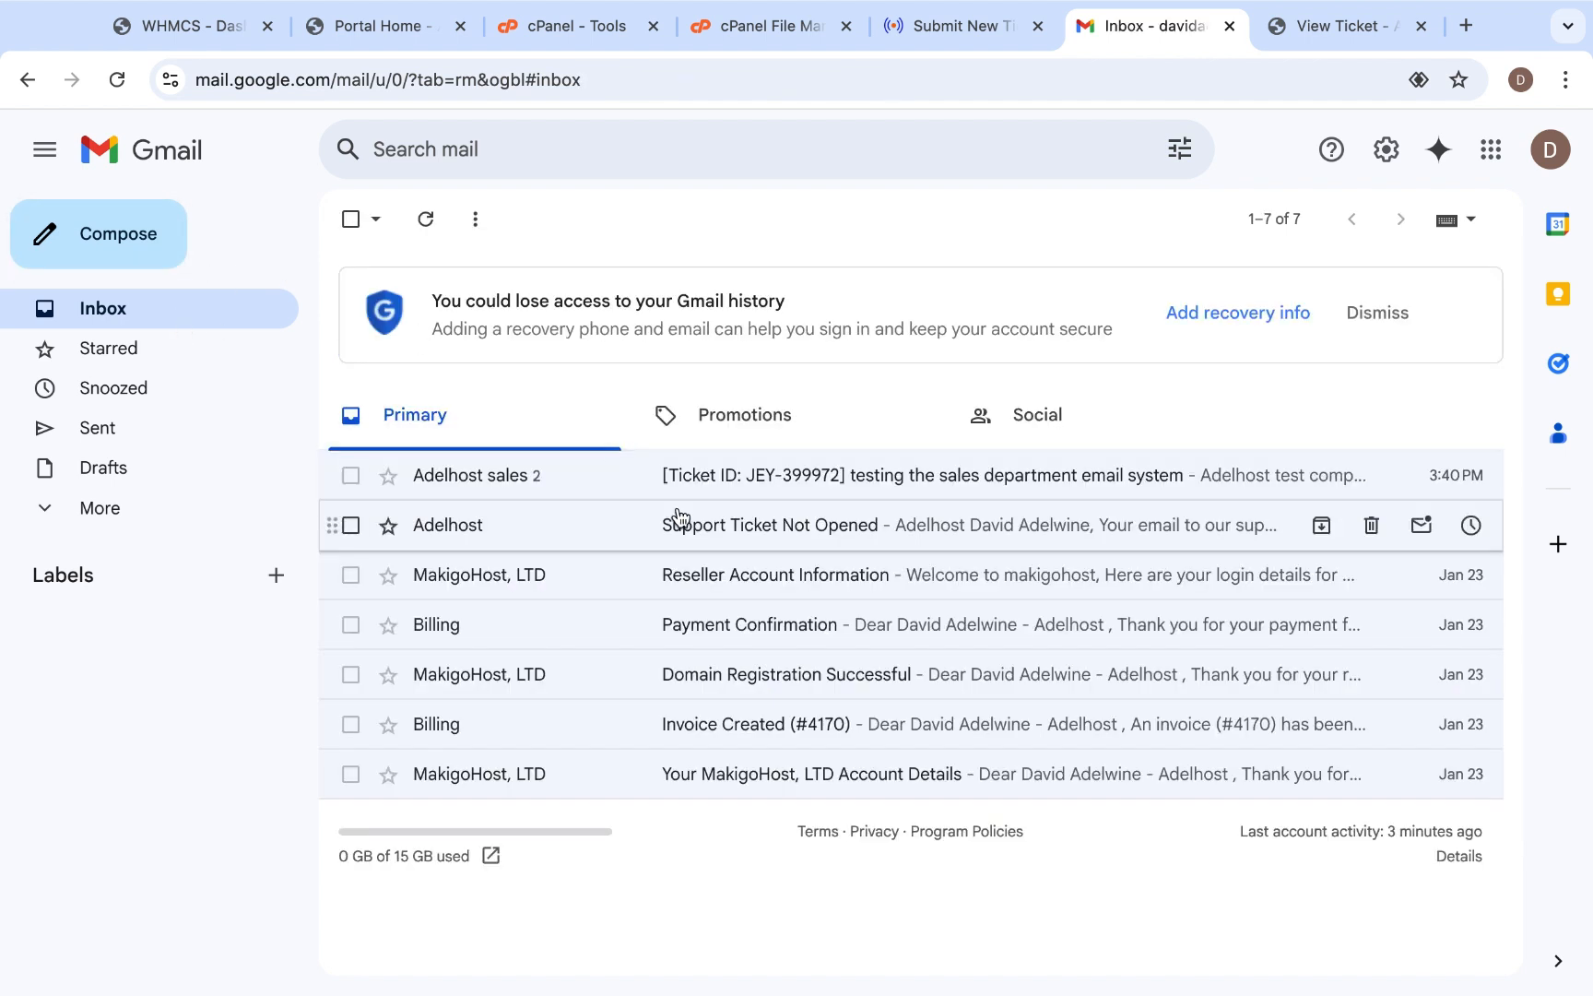
left_click(191, 27)
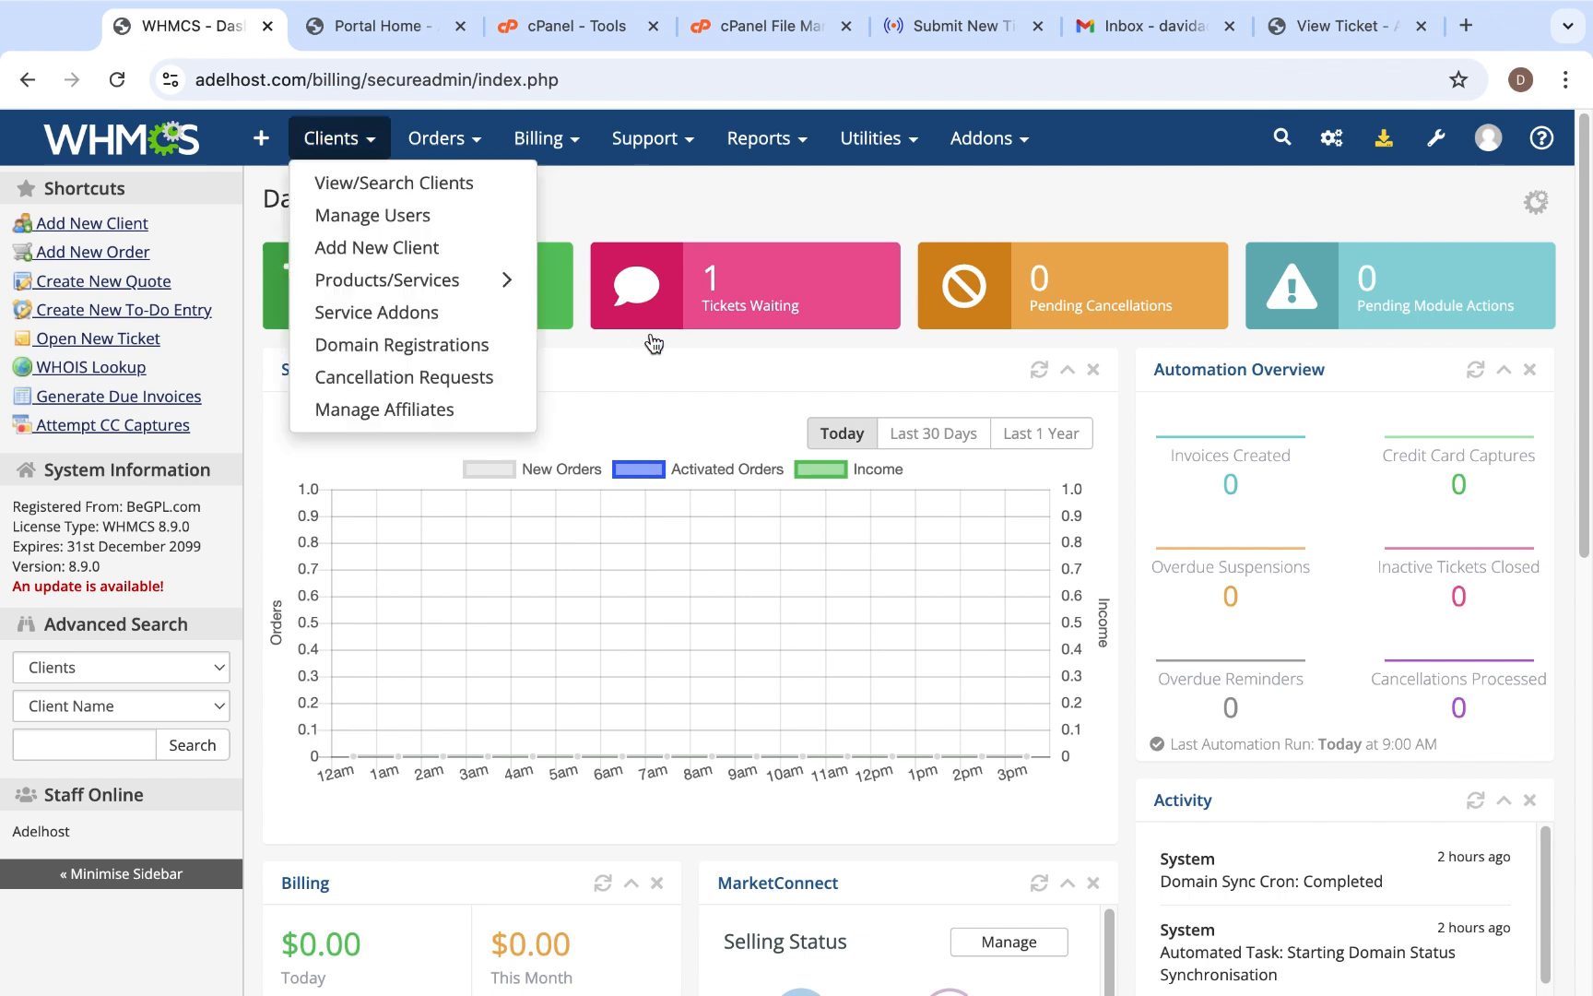